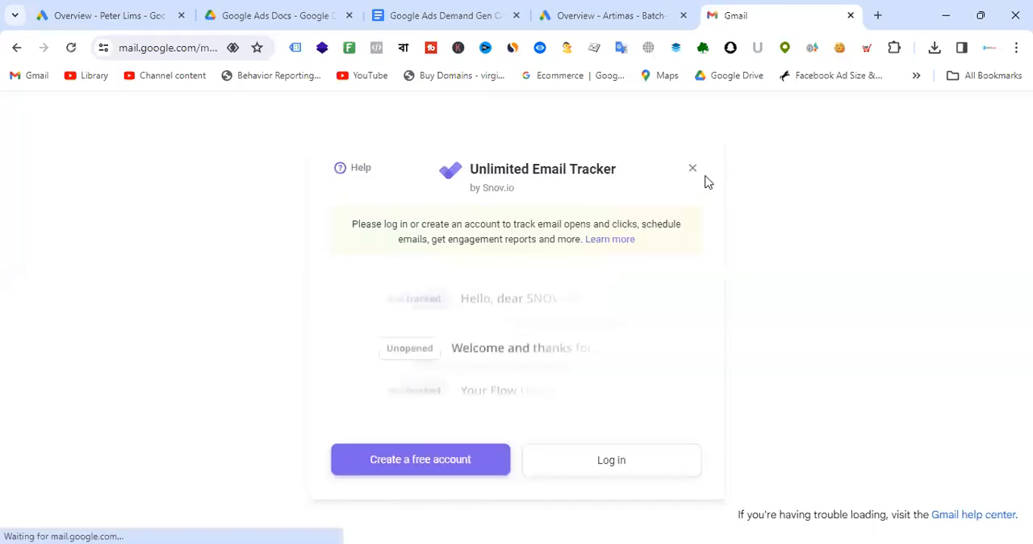
- Dismiss the email tracker popup and browse the Promotions inbox tab
{"action": "left_click", "coordinate": [691, 168]}
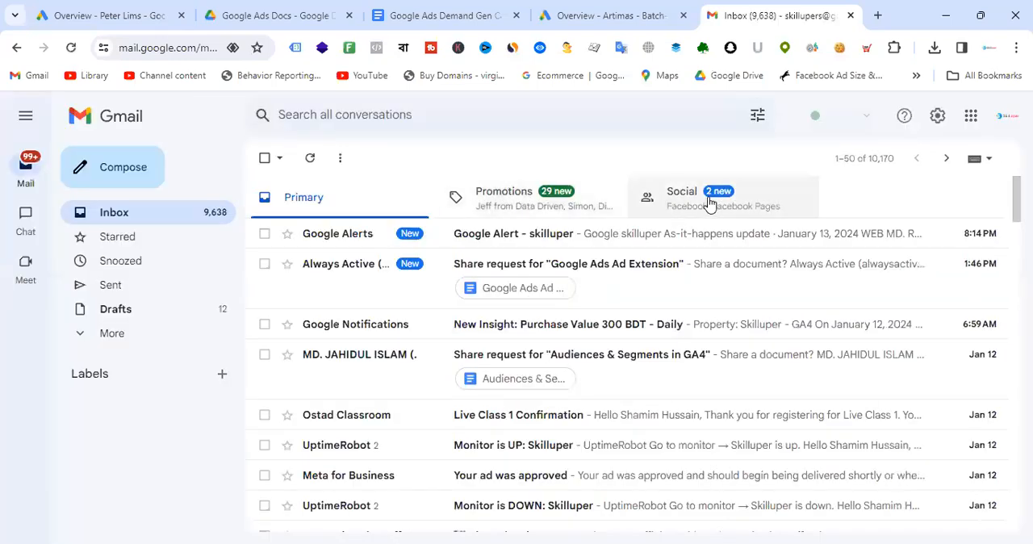
{"action": "left_click", "coordinate": [507, 203]}
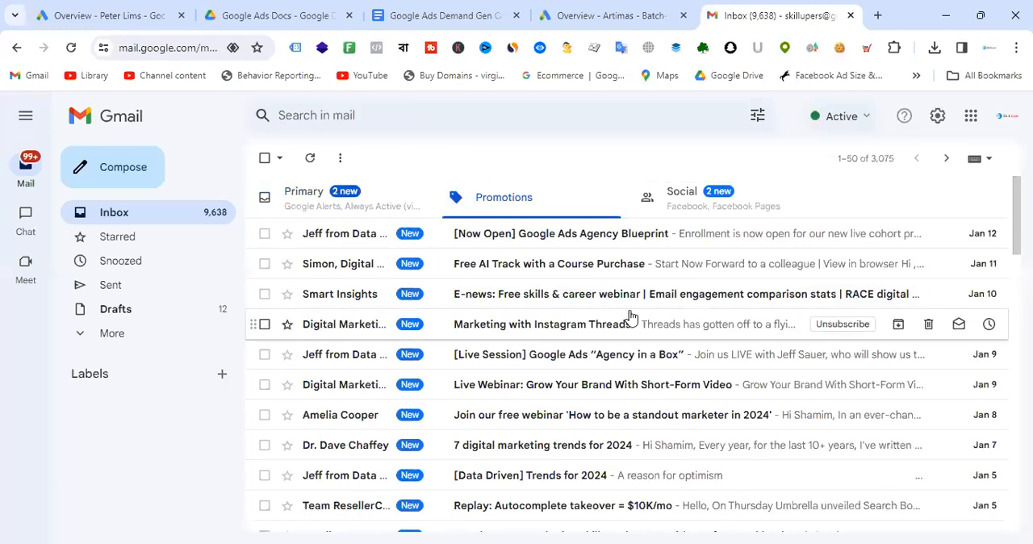
{"action": "scroll", "coordinate": [631, 316], "scroll_direction": "down", "scroll_amount": 8}
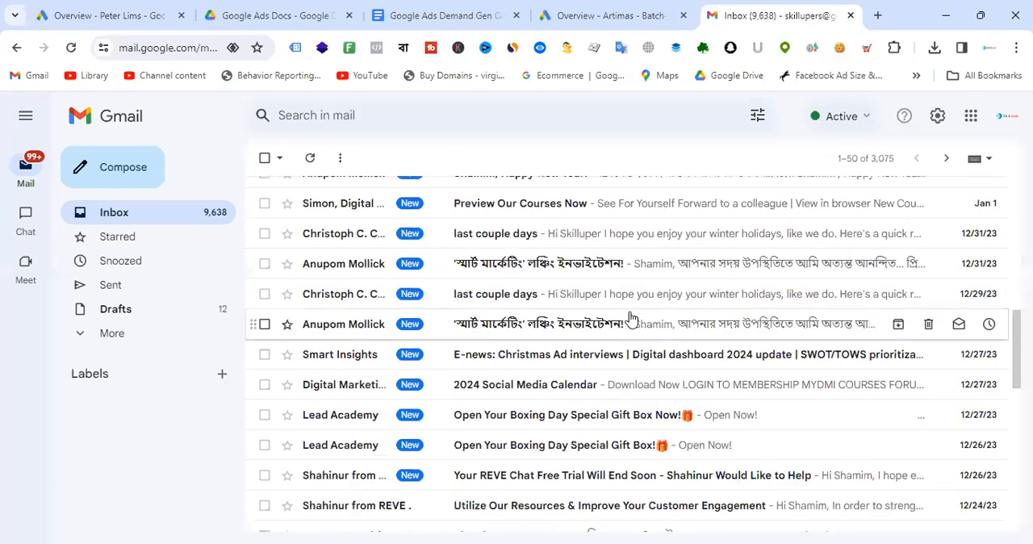
{"action": "scroll", "coordinate": [631, 326], "scroll_direction": "down", "scroll_amount": 2}
{"action": "scroll", "coordinate": [629, 325], "scroll_direction": "up", "scroll_amount": 10}
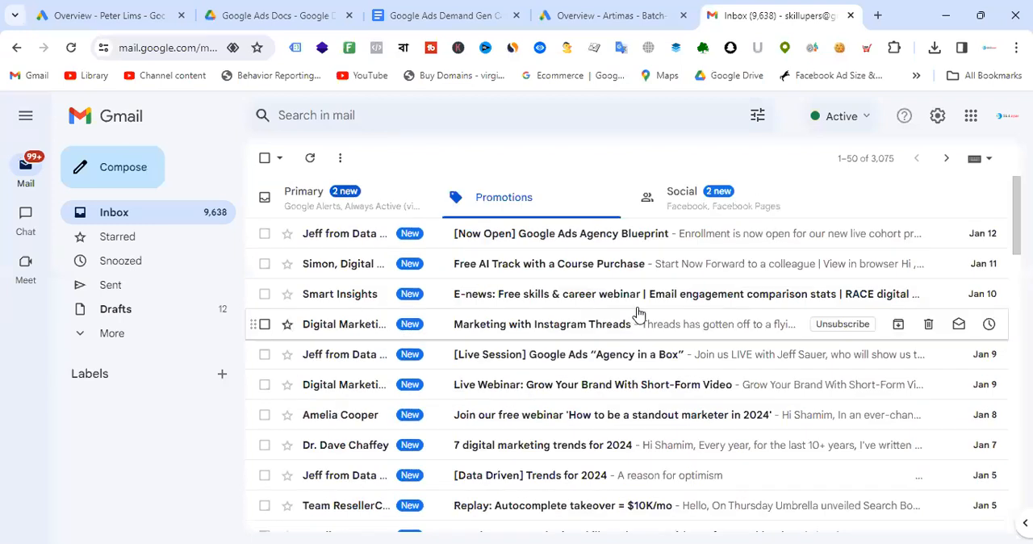
- Switch between the Social and Promotions tabs and open the GoDaddy sponsored ad
{"action": "left_click", "coordinate": [690, 207]}
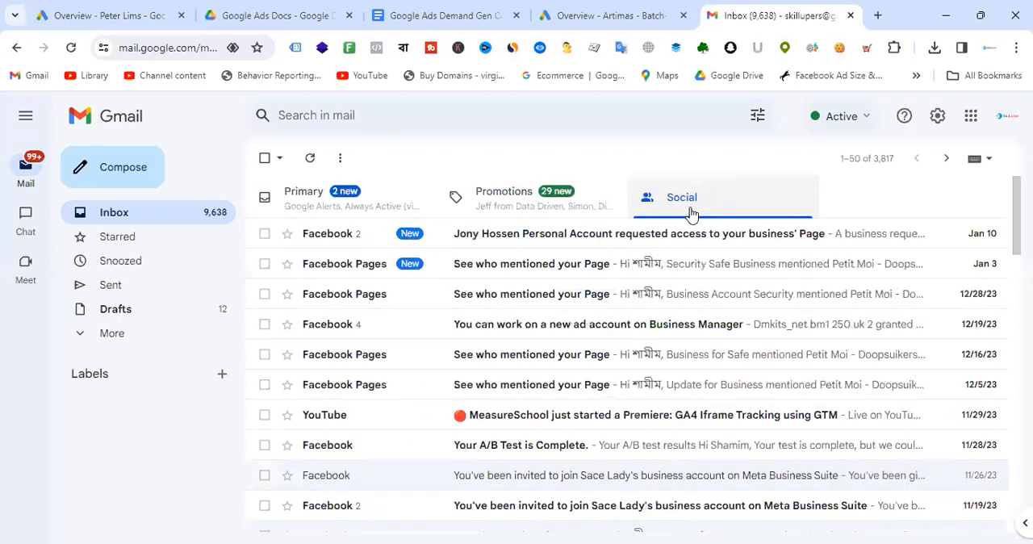
{"action": "left_click", "coordinate": [521, 197]}
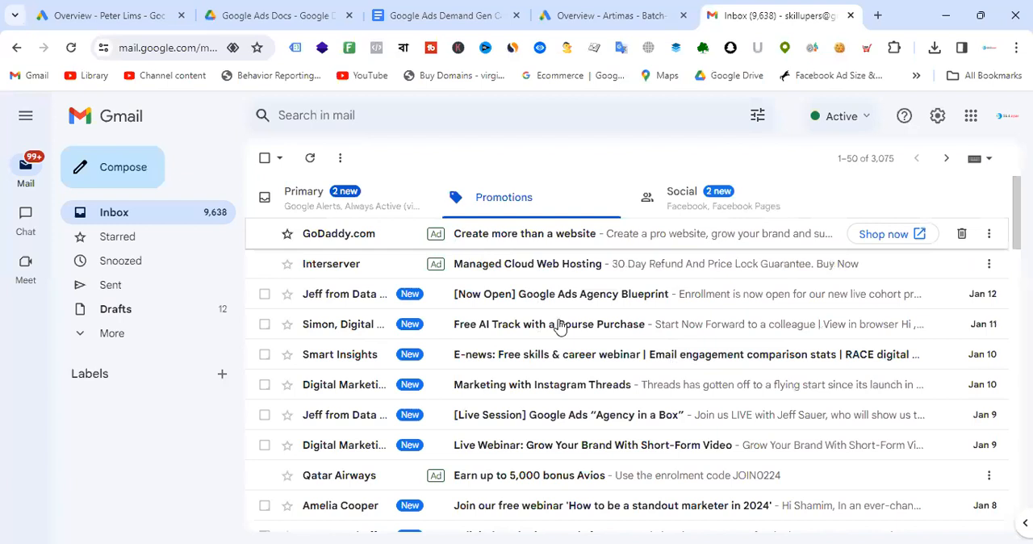
{"action": "left_click", "coordinate": [530, 234]}
{"action": "scroll", "coordinate": [761, 288], "scroll_direction": "down", "scroll_amount": 2}
{"action": "scroll", "coordinate": [764, 313], "scroll_direction": "up", "scroll_amount": 2}
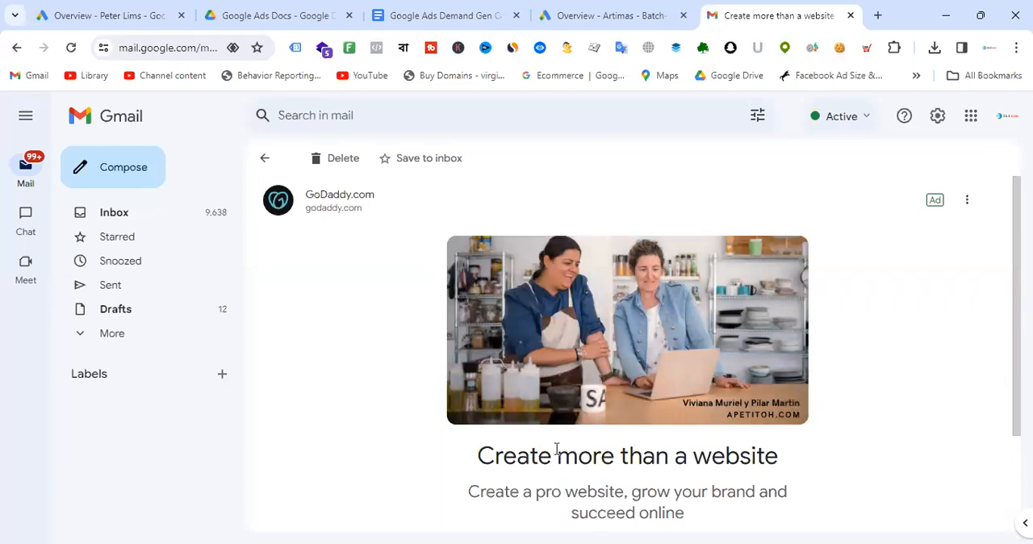
- Examine the sponsored ad's headline, description and Shop Now button
{"action": "left_click_drag", "start_coordinate": [476, 460], "coordinate": [780, 457]}
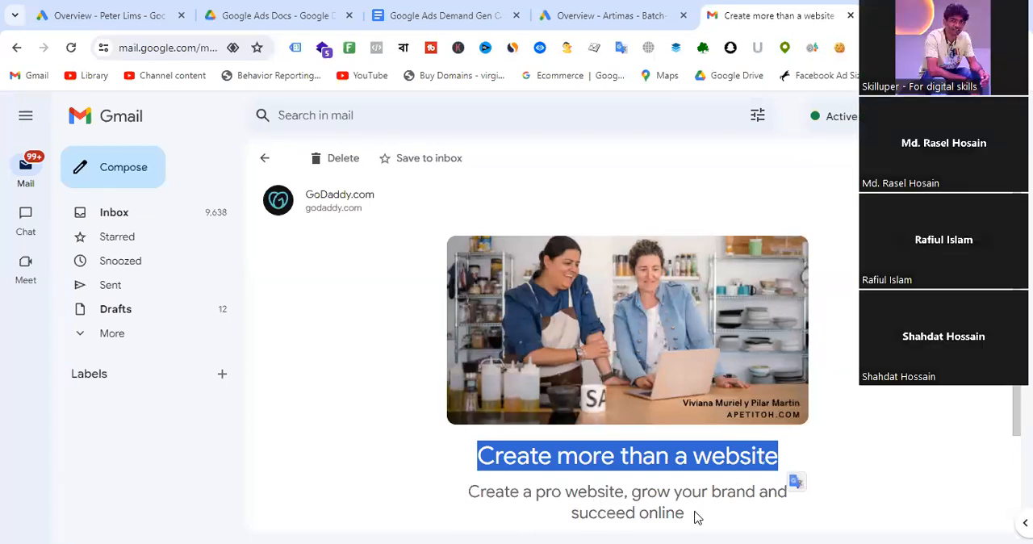
{"action": "left_click_drag", "start_coordinate": [691, 514], "coordinate": [476, 466]}
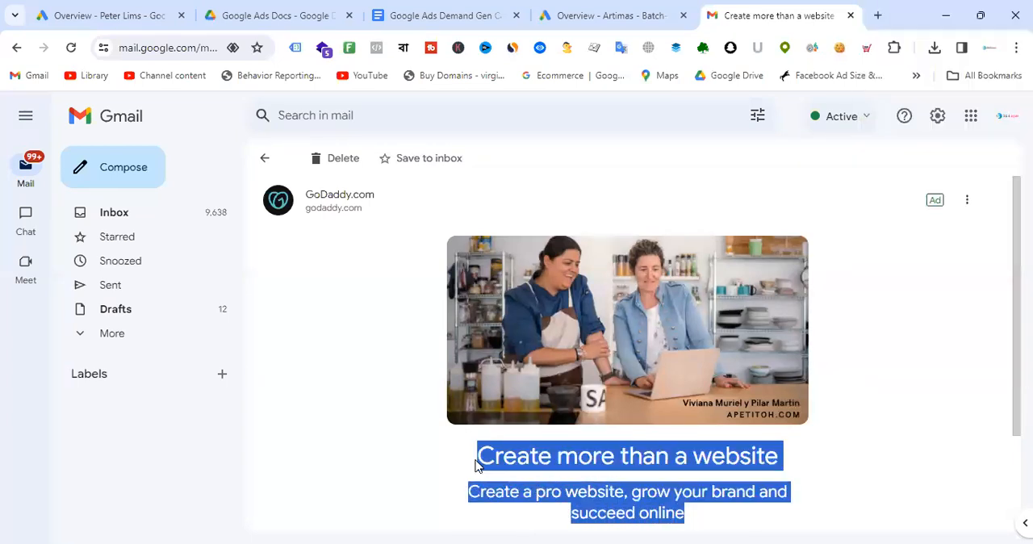
{"action": "scroll", "coordinate": [799, 263], "scroll_direction": "down", "scroll_amount": 2}
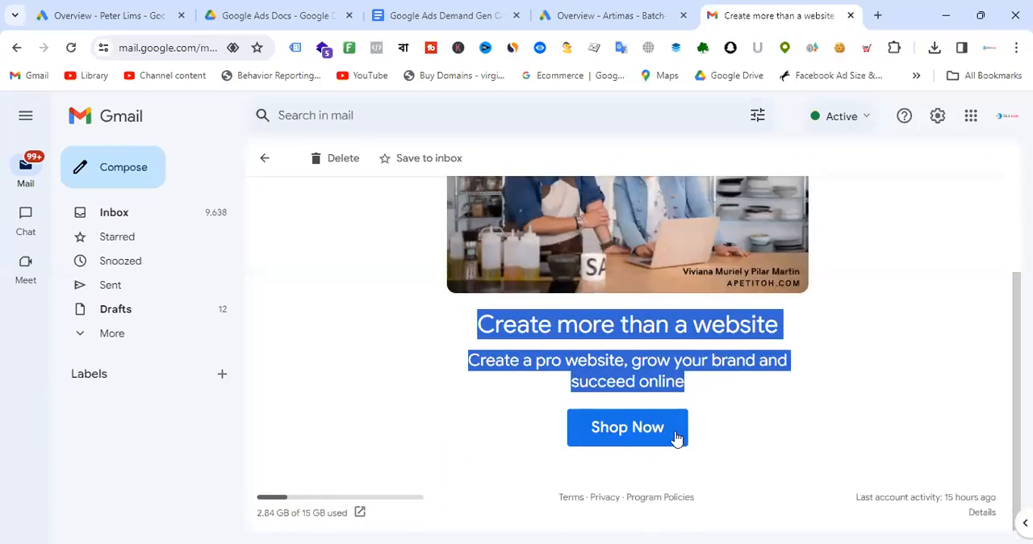
{"action": "left_click", "coordinate": [752, 412]}
{"action": "scroll", "coordinate": [756, 362], "scroll_direction": "up", "scroll_amount": 3}
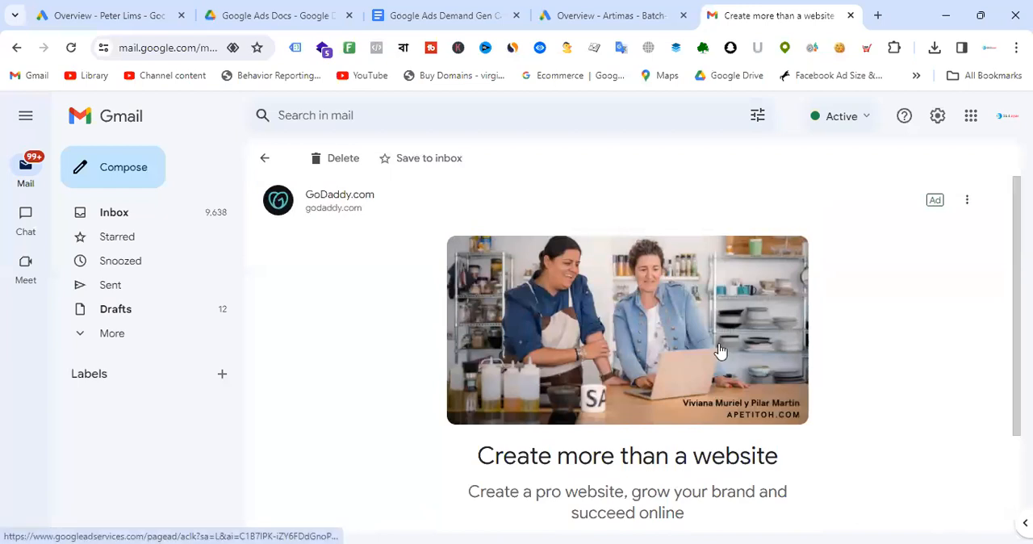
{"action": "scroll", "coordinate": [721, 355], "scroll_direction": "down", "scroll_amount": 2}
{"action": "left_click_drag", "start_coordinate": [686, 441], "coordinate": [463, 387]}
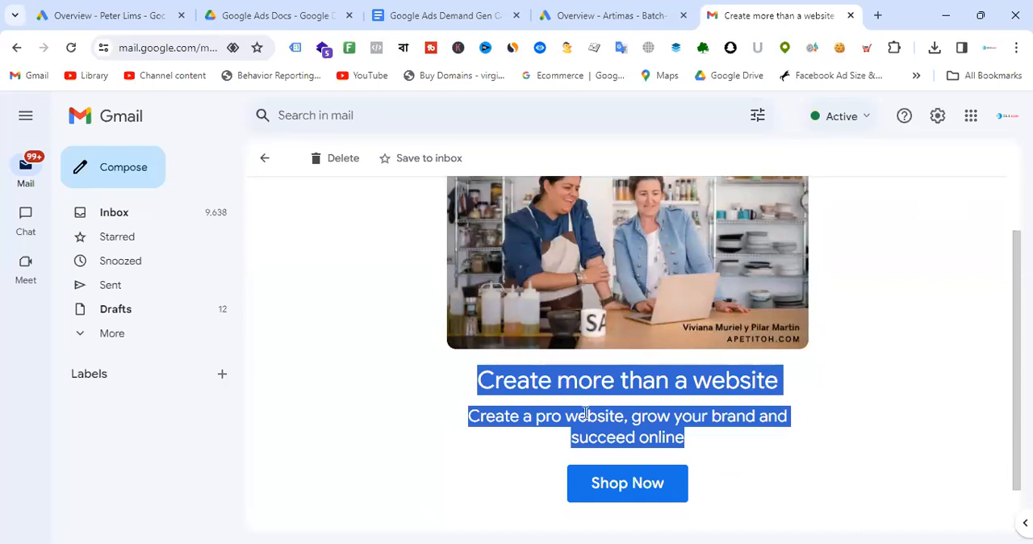
{"action": "scroll", "coordinate": [466, 406], "scroll_direction": "up", "scroll_amount": 1}
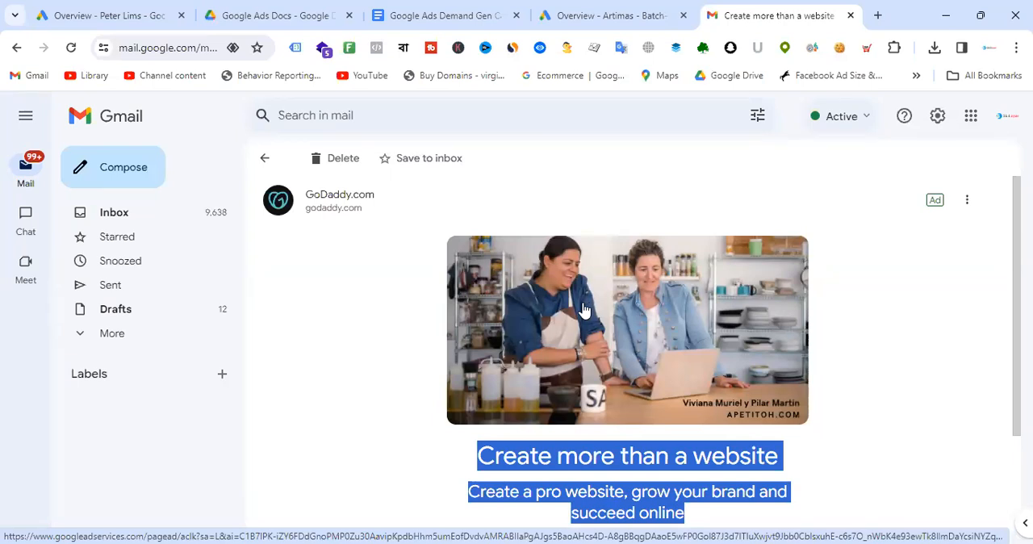
- Switch to the Google Ads account tab and start a new campaign
{"action": "left_click", "coordinate": [472, 14]}
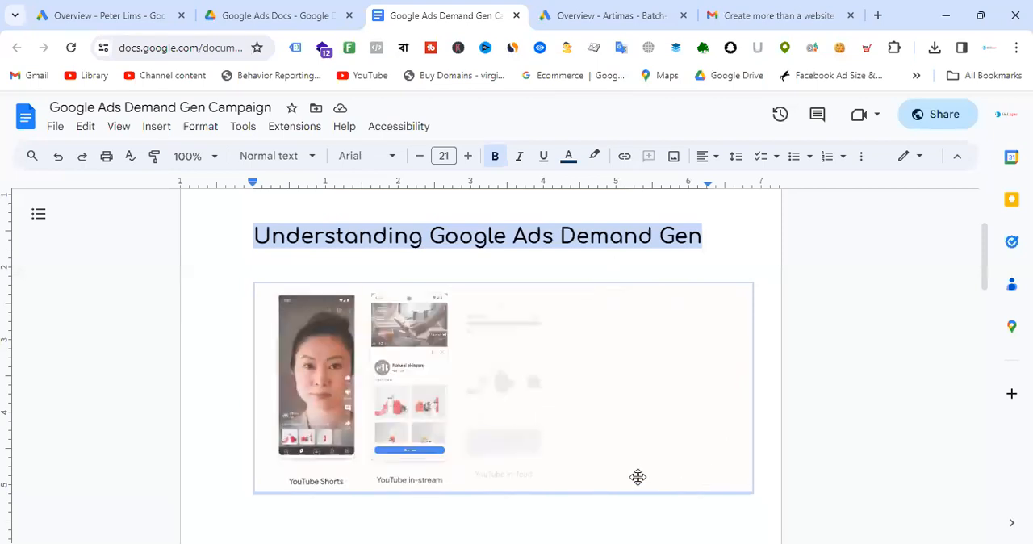
{"action": "left_click", "coordinate": [618, 11]}
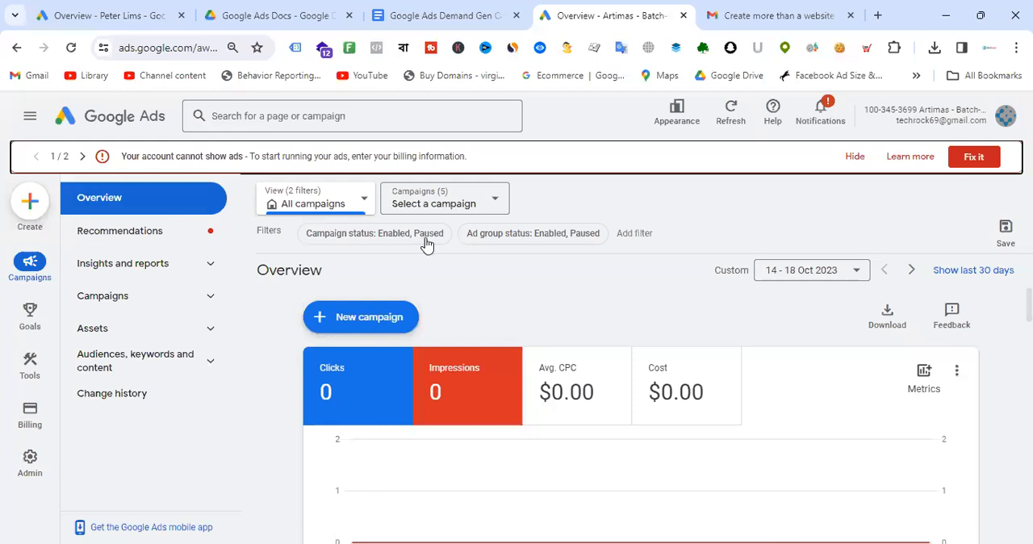
{"action": "left_click", "coordinate": [373, 320]}
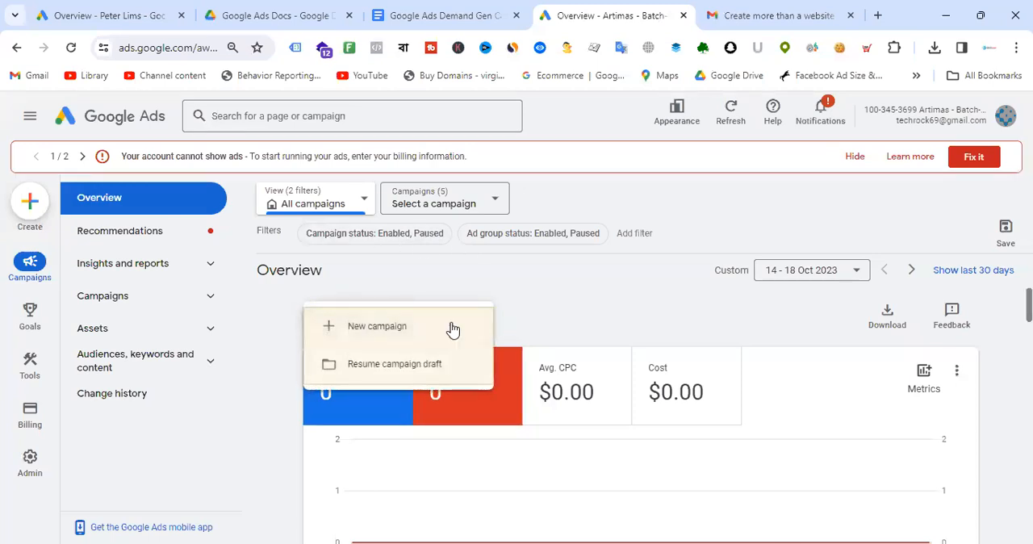
{"action": "left_click", "coordinate": [408, 333]}
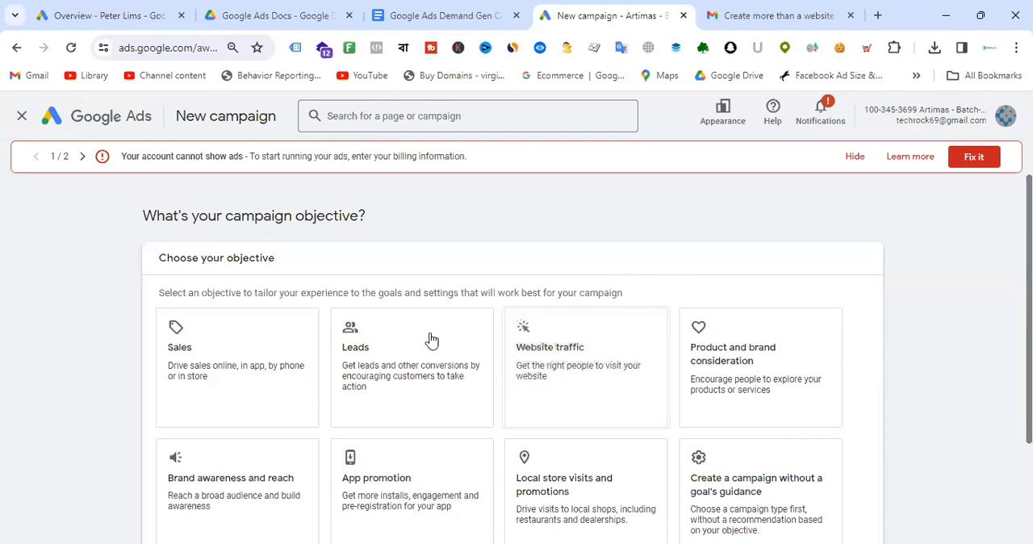
- Choose Sales as the campaign objective and continue
{"action": "scroll", "coordinate": [443, 341], "scroll_direction": "down", "scroll_amount": 2}
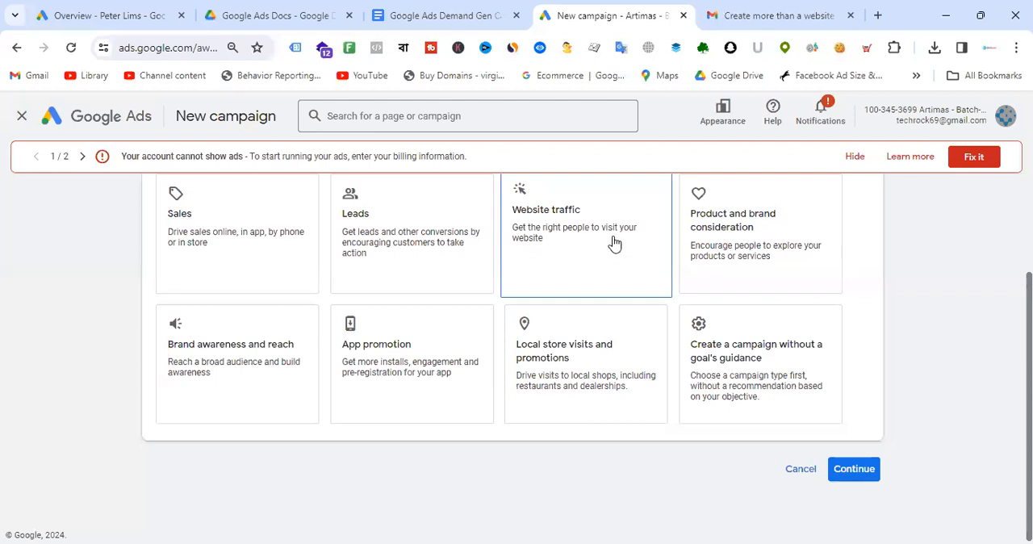
{"action": "left_click", "coordinate": [270, 246]}
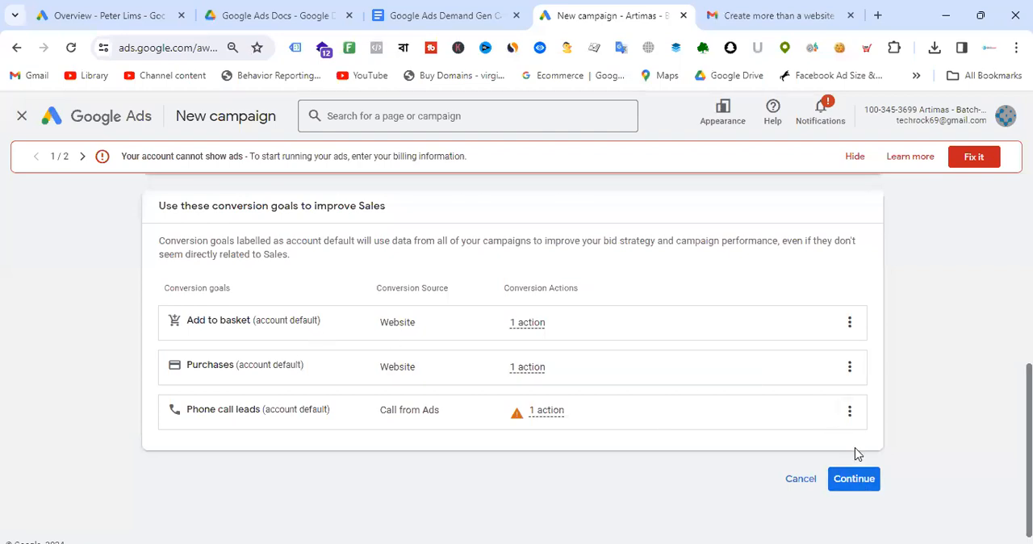
{"action": "left_click", "coordinate": [854, 478]}
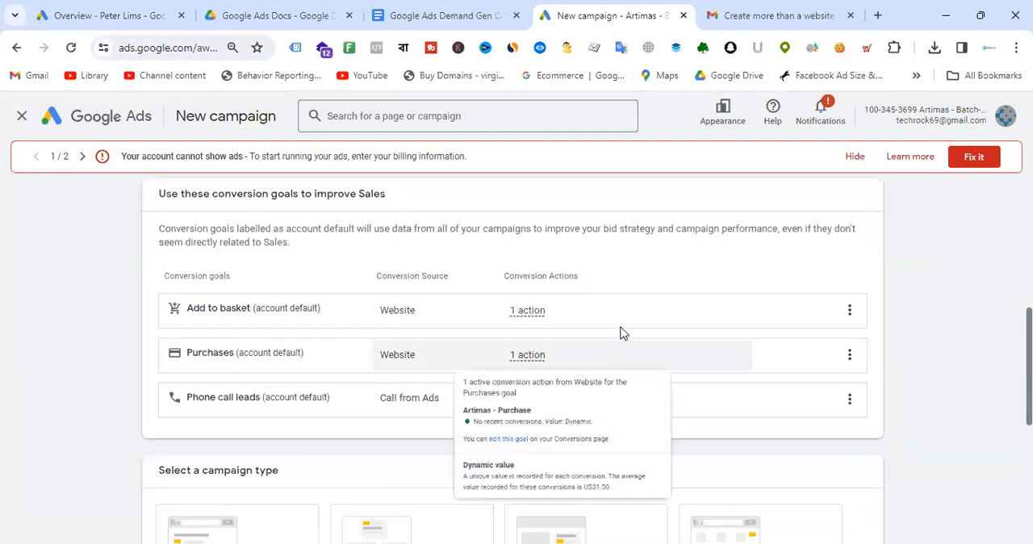
- Select Demand Gen as the campaign type and continue
{"action": "scroll", "coordinate": [618, 337], "scroll_direction": "down", "scroll_amount": 1}
{"action": "scroll", "coordinate": [887, 372], "scroll_direction": "down", "scroll_amount": 4}
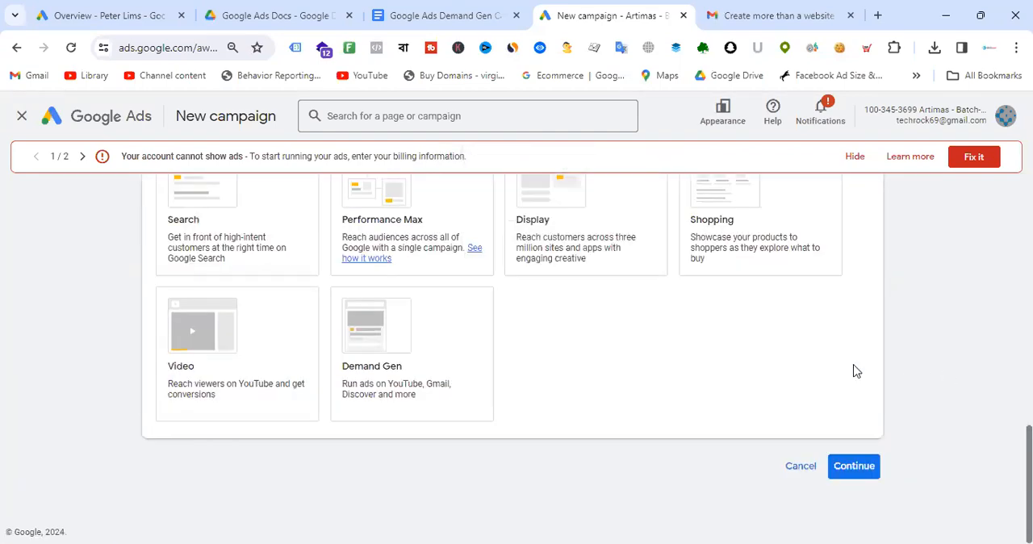
{"action": "left_click", "coordinate": [399, 355]}
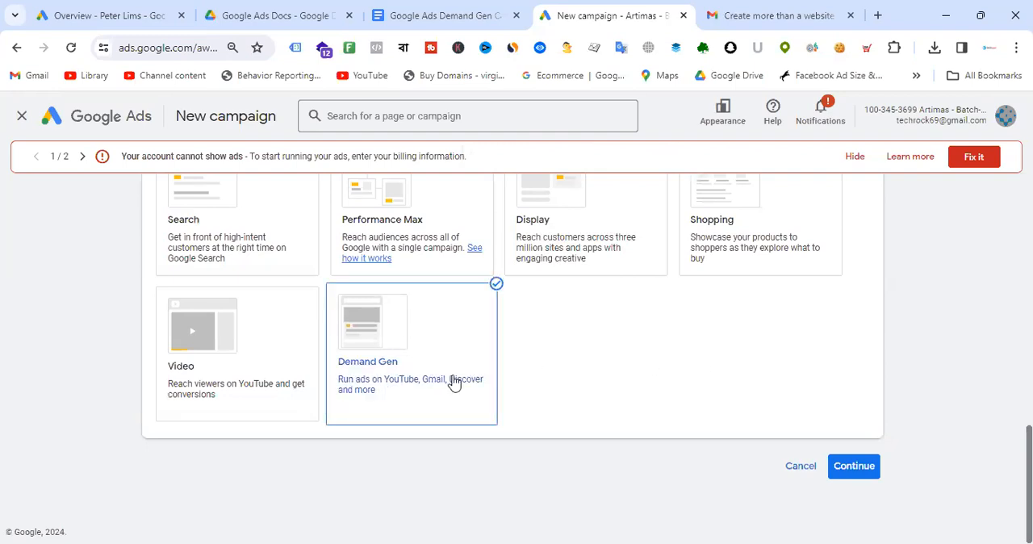
{"action": "left_click", "coordinate": [856, 467]}
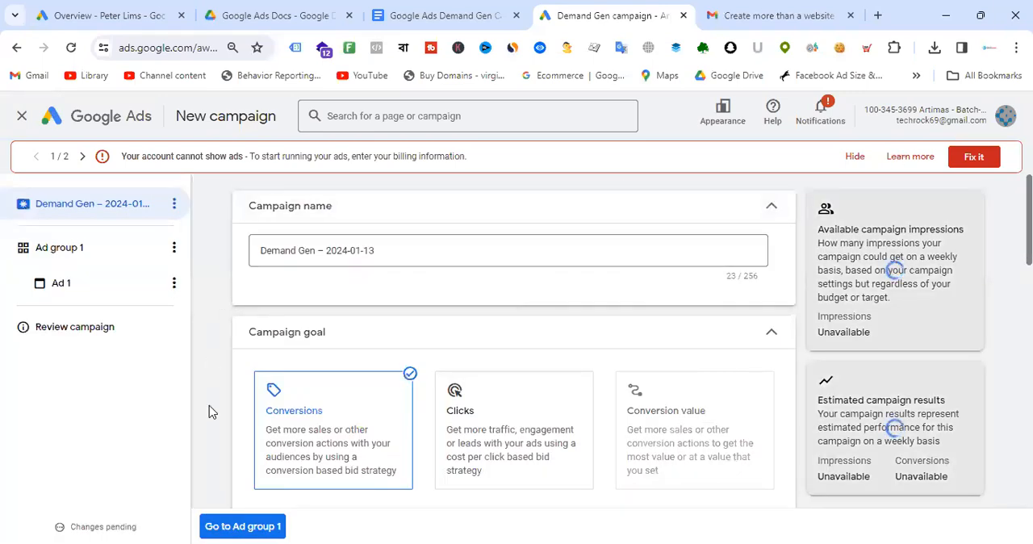
- Rename the campaign to Demand Gen – Website Traffic
{"action": "left_click", "coordinate": [405, 246]}
{"action": "left_click_drag", "start_coordinate": [328, 244], "coordinate": [326, 252]}
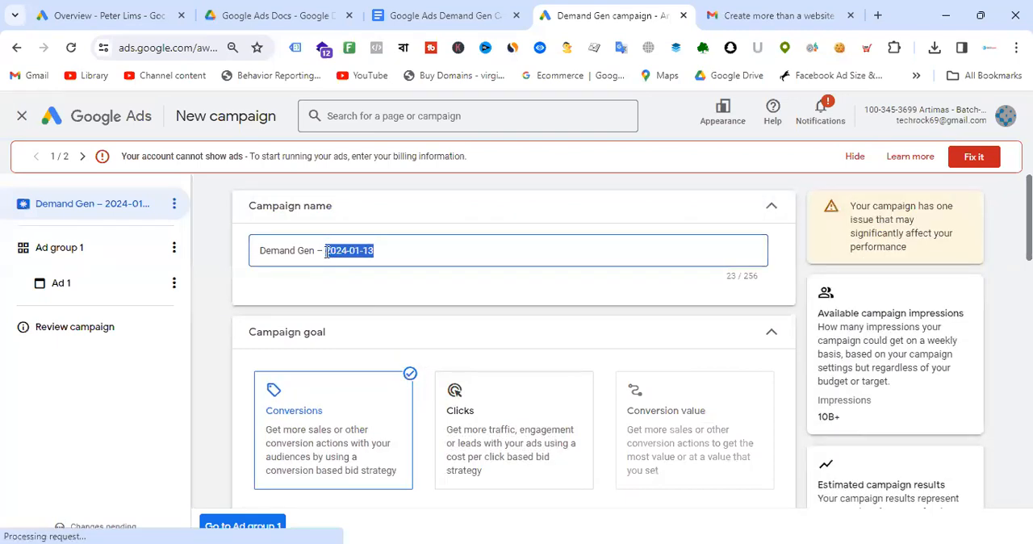
{"action": "type", "text": "Sale"}
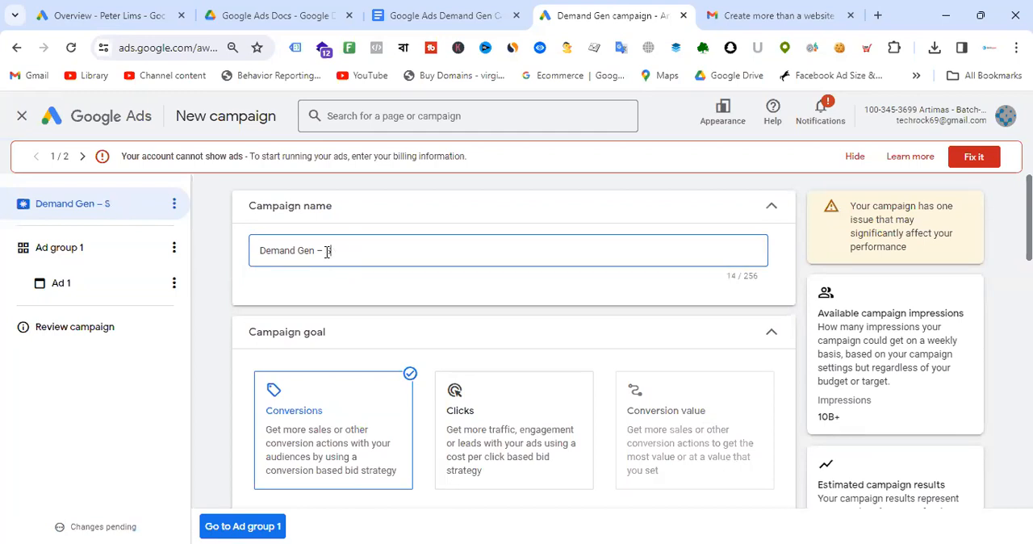
{"action": "type", "text": "Web "}
{"action": "type", "text": "ite Traffic"}
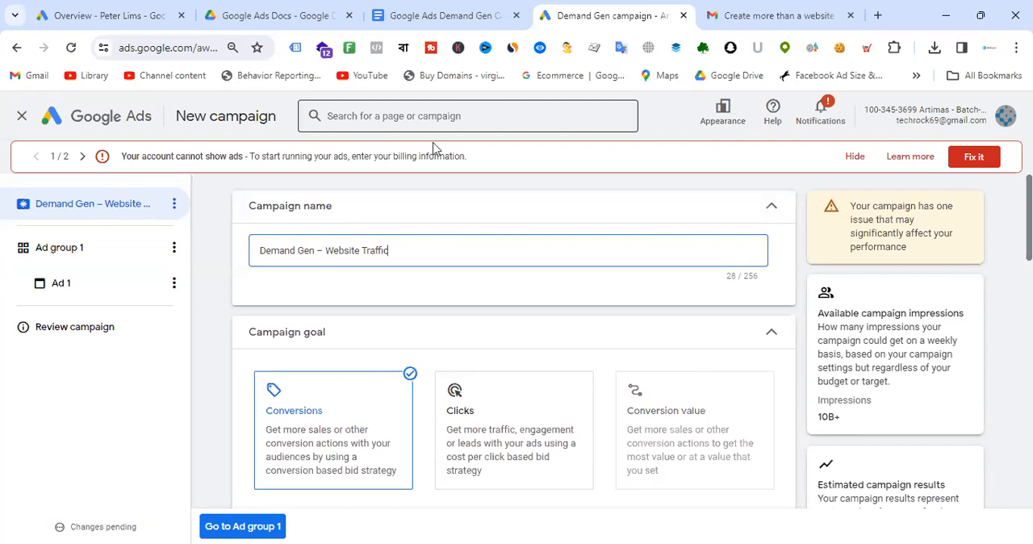
- Select Purchases as the campaign's conversion goal
{"action": "scroll", "coordinate": [567, 307], "scroll_direction": "down", "scroll_amount": 3}
{"action": "scroll", "coordinate": [572, 314], "scroll_direction": "up", "scroll_amount": 2}
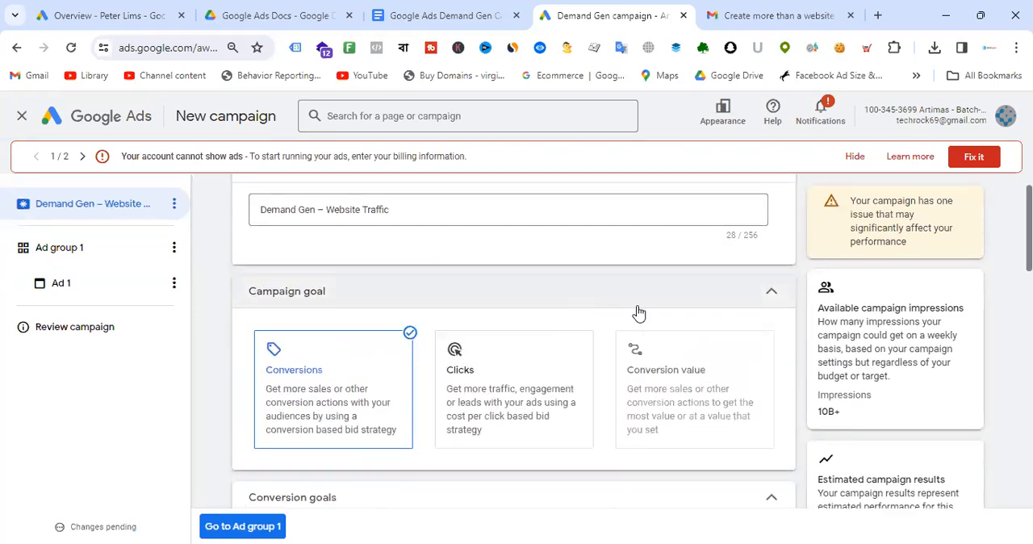
{"action": "scroll", "coordinate": [638, 314], "scroll_direction": "up", "scroll_amount": 1}
{"action": "scroll", "coordinate": [568, 293], "scroll_direction": "down", "scroll_amount": 4}
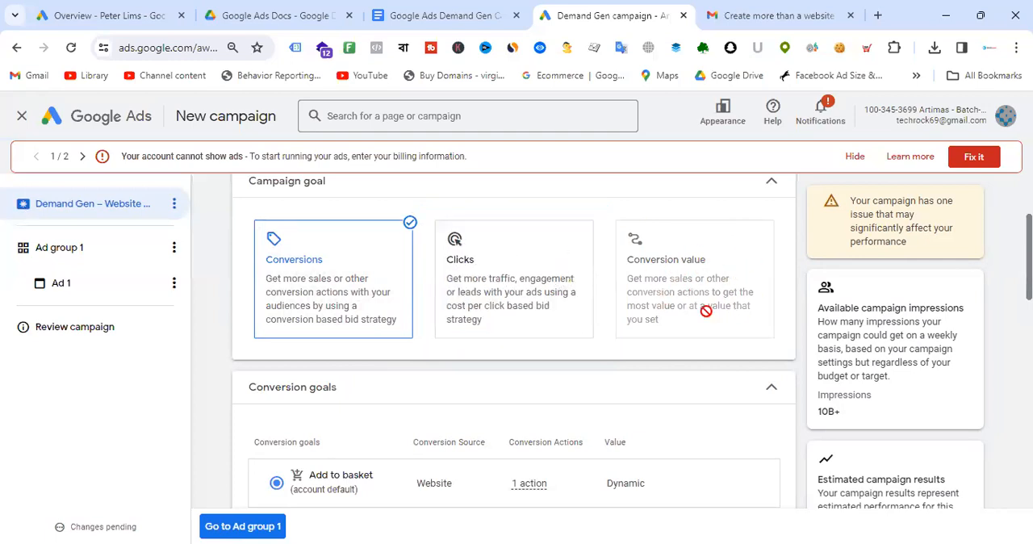
{"action": "scroll", "coordinate": [368, 284], "scroll_direction": "down", "scroll_amount": 3}
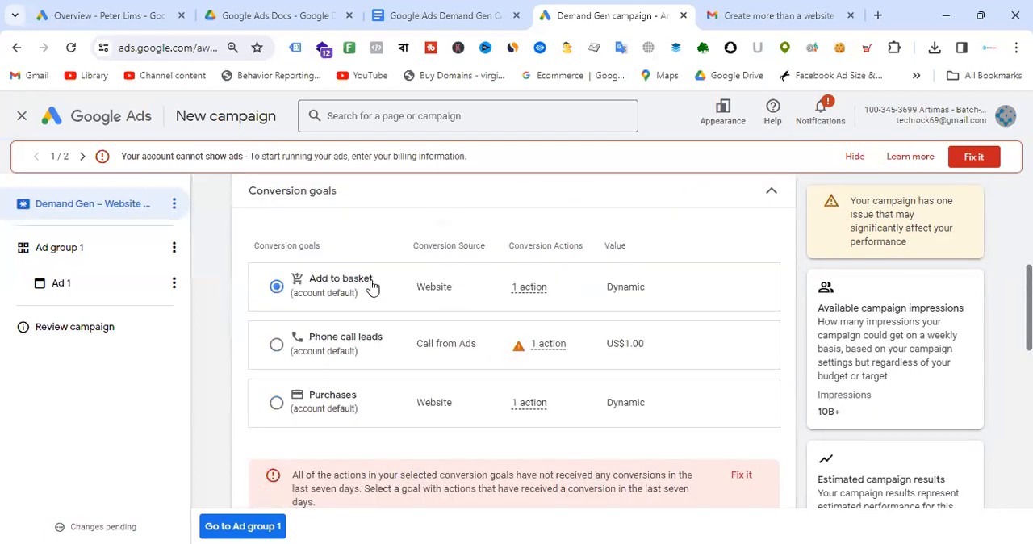
{"action": "left_click", "coordinate": [277, 372]}
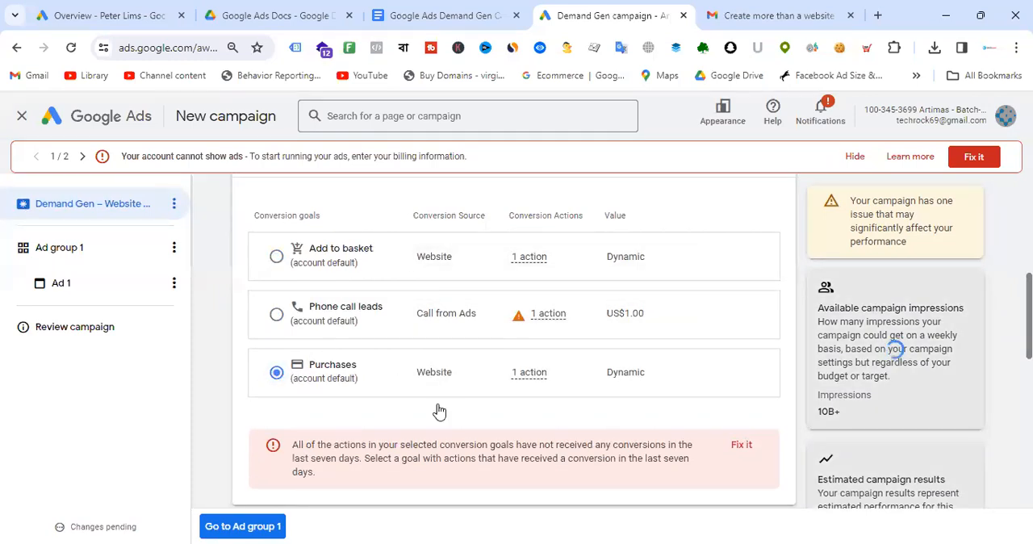
- Set the target cost per action to US$1.00
{"action": "scroll", "coordinate": [581, 288], "scroll_direction": "down", "scroll_amount": 2}
{"action": "scroll", "coordinate": [581, 288], "scroll_direction": "up", "scroll_amount": 3}
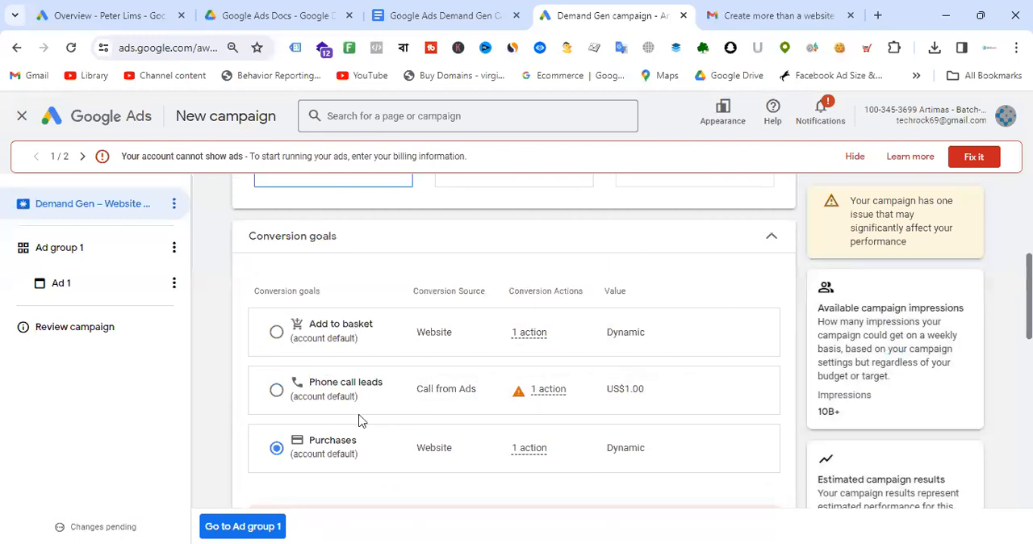
{"action": "scroll", "coordinate": [576, 293], "scroll_direction": "down", "scroll_amount": 5}
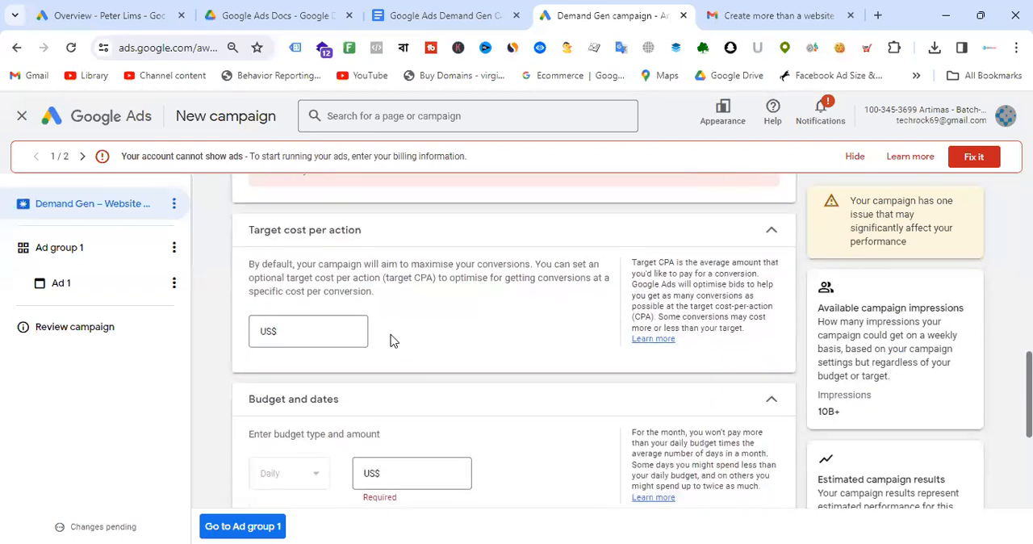
{"action": "left_click", "coordinate": [319, 329]}
{"action": "left_click", "coordinate": [487, 331]}
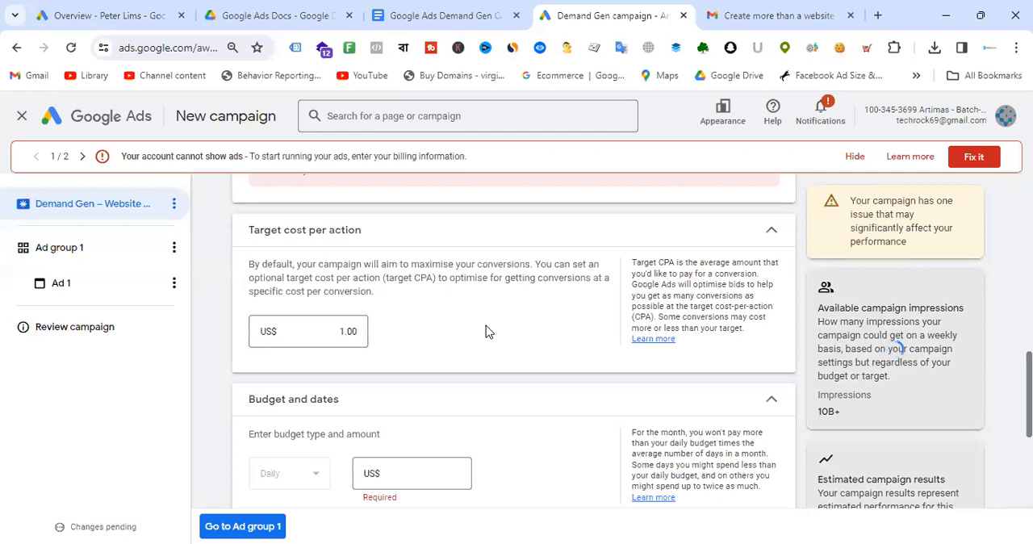
- Set the campaign's daily budget to US$50.00
{"action": "scroll", "coordinate": [489, 330], "scroll_direction": "down", "scroll_amount": 3}
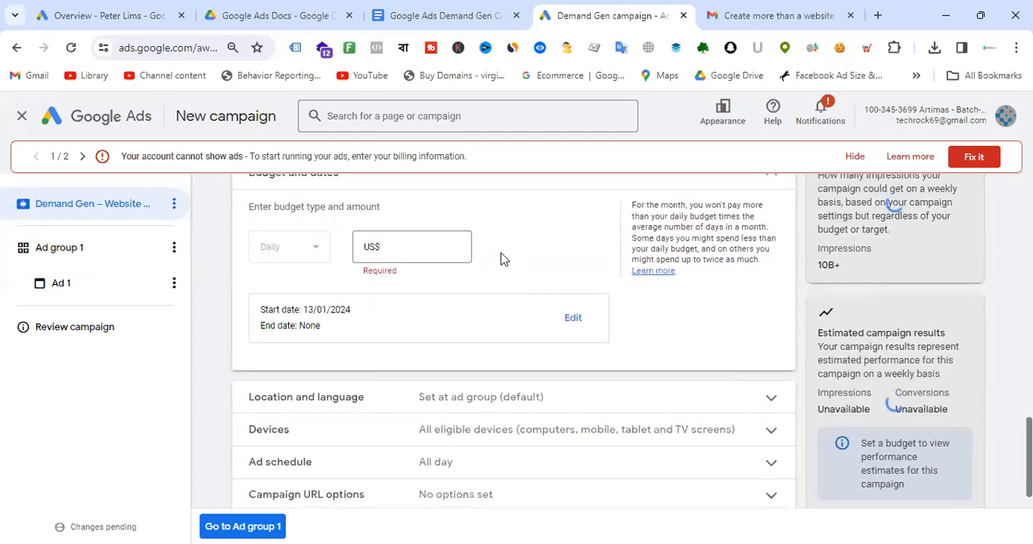
{"action": "left_click", "coordinate": [411, 246]}
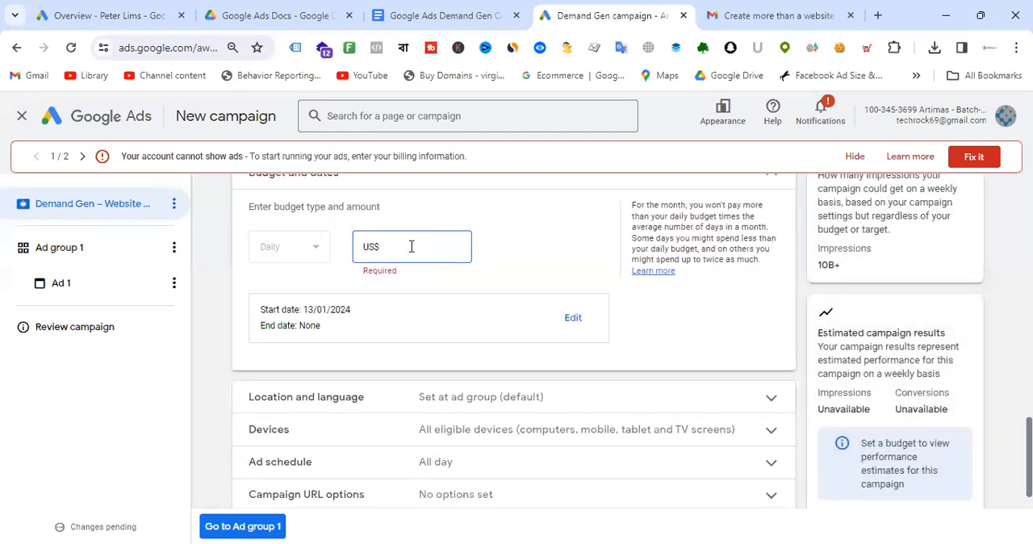
{"action": "type", "text": "50"}
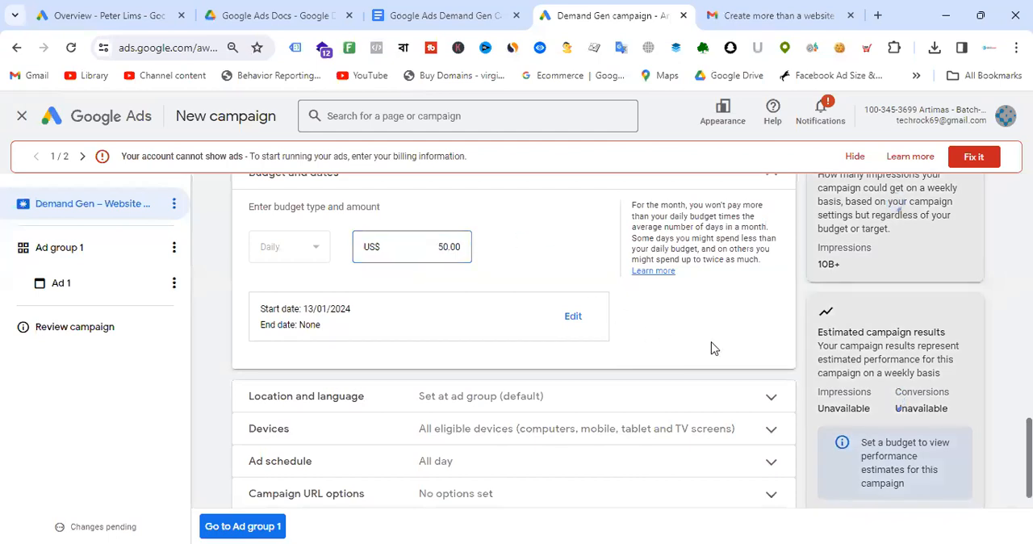
- Set the campaign end date to 31 Jan 2024
{"action": "left_click", "coordinate": [572, 316]}
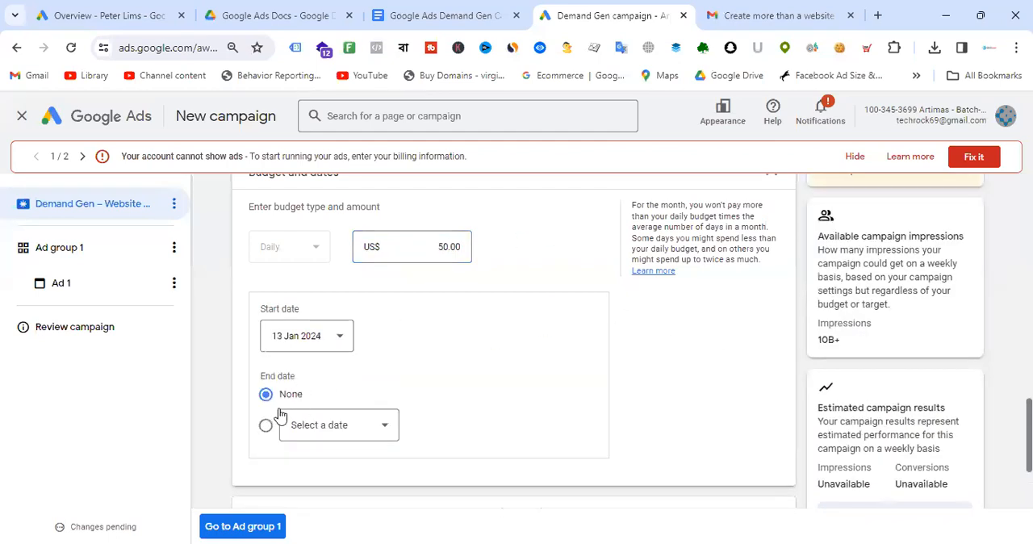
{"action": "left_click", "coordinate": [264, 425]}
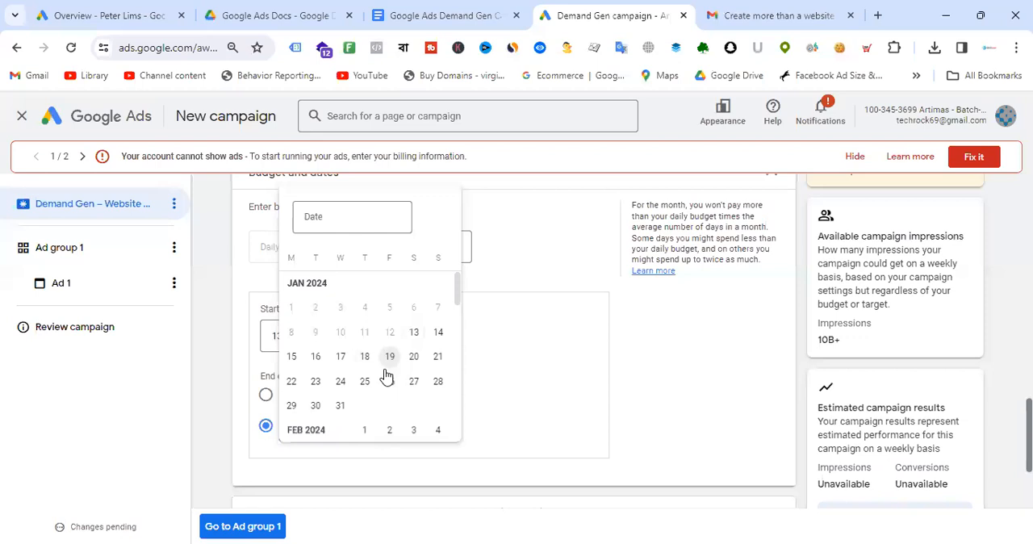
{"action": "left_click", "coordinate": [340, 405]}
- Open the Location and language settings and toggle campaign-level location and language targeting on and back off
{"action": "scroll", "coordinate": [656, 358], "scroll_direction": "down", "scroll_amount": 1}
{"action": "scroll", "coordinate": [656, 358], "scroll_direction": "down", "scroll_amount": 2}
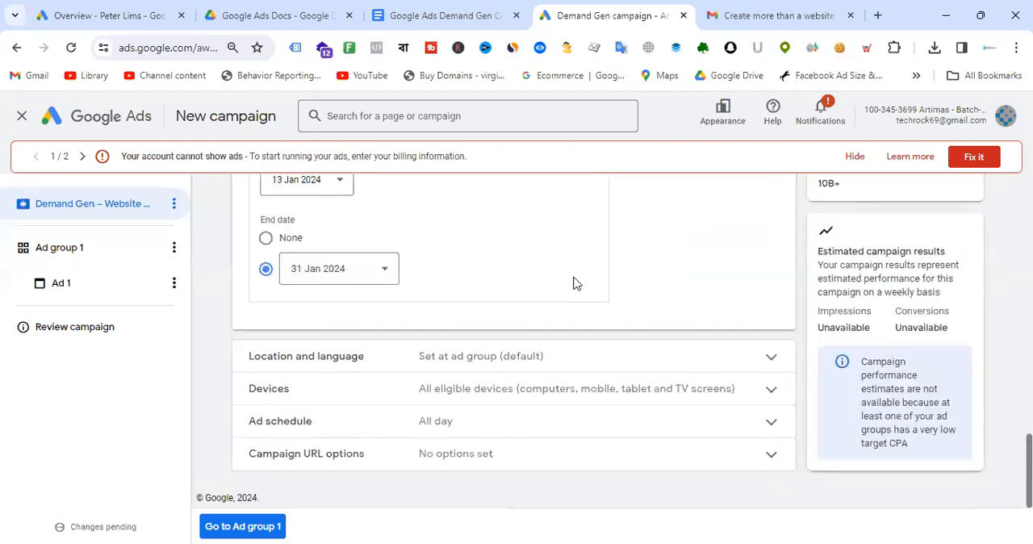
{"action": "left_click", "coordinate": [771, 359]}
{"action": "scroll", "coordinate": [637, 257], "scroll_direction": "down", "scroll_amount": 3}
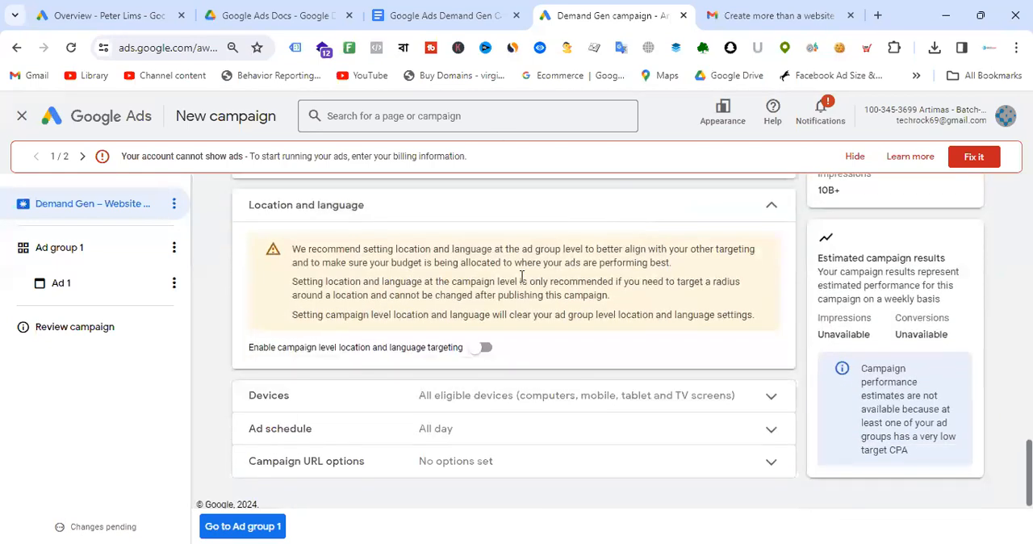
{"action": "scroll", "coordinate": [521, 276], "scroll_direction": "up", "scroll_amount": 1}
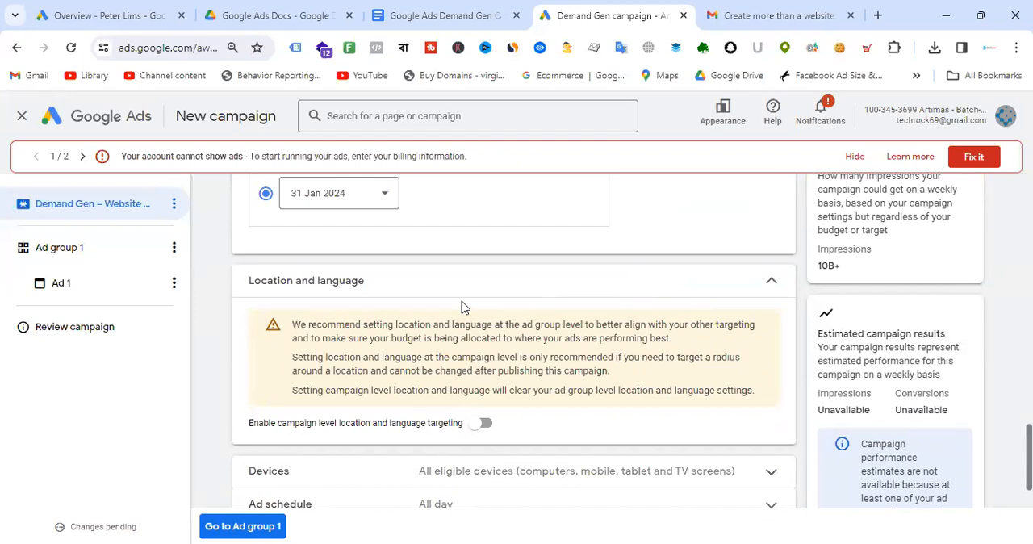
{"action": "scroll", "coordinate": [526, 300], "scroll_direction": "down", "scroll_amount": 1}
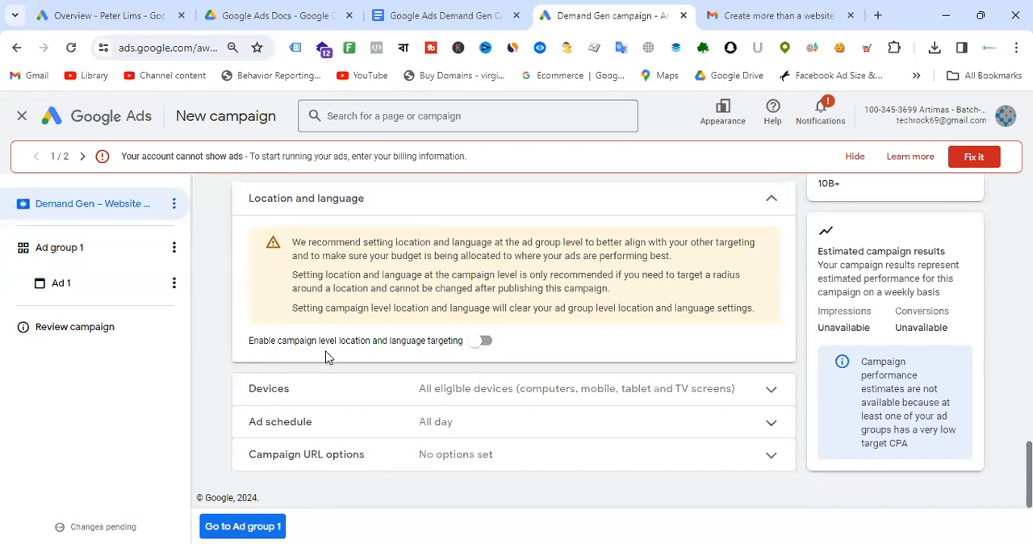
{"action": "left_click", "coordinate": [485, 343]}
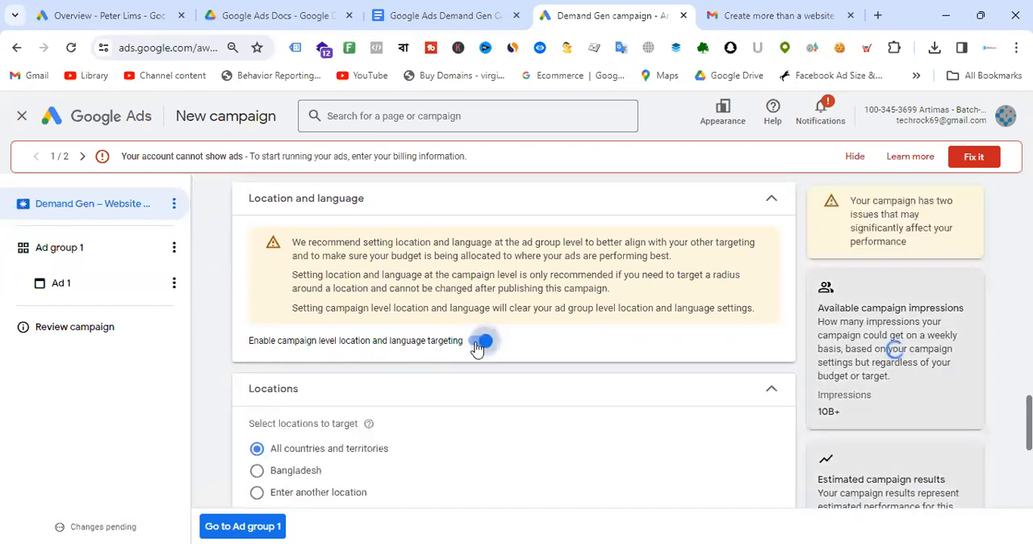
{"action": "left_click", "coordinate": [483, 344]}
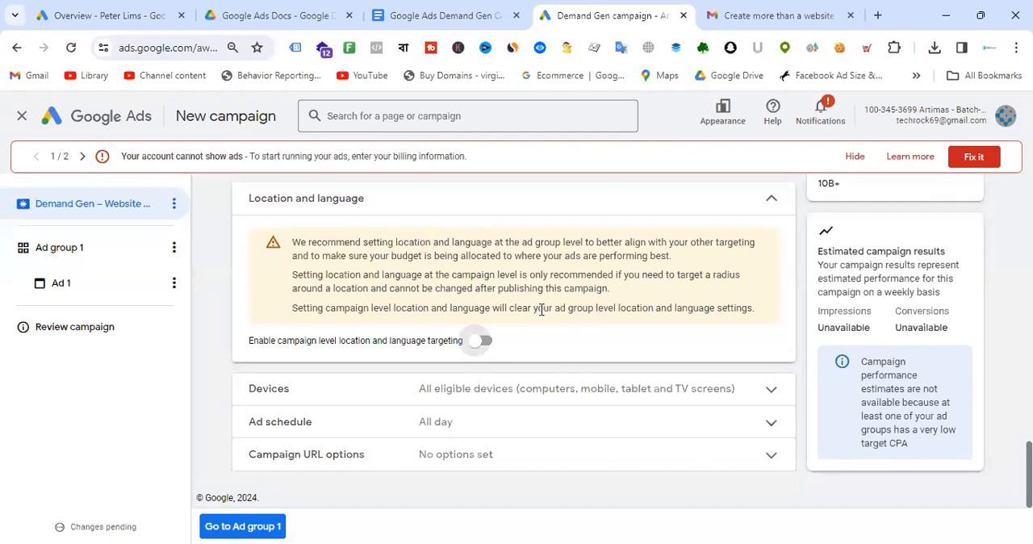
- Open device targeting and switch to specific devices and back to all eligible devices
{"action": "scroll", "coordinate": [556, 305], "scroll_direction": "up", "scroll_amount": 1}
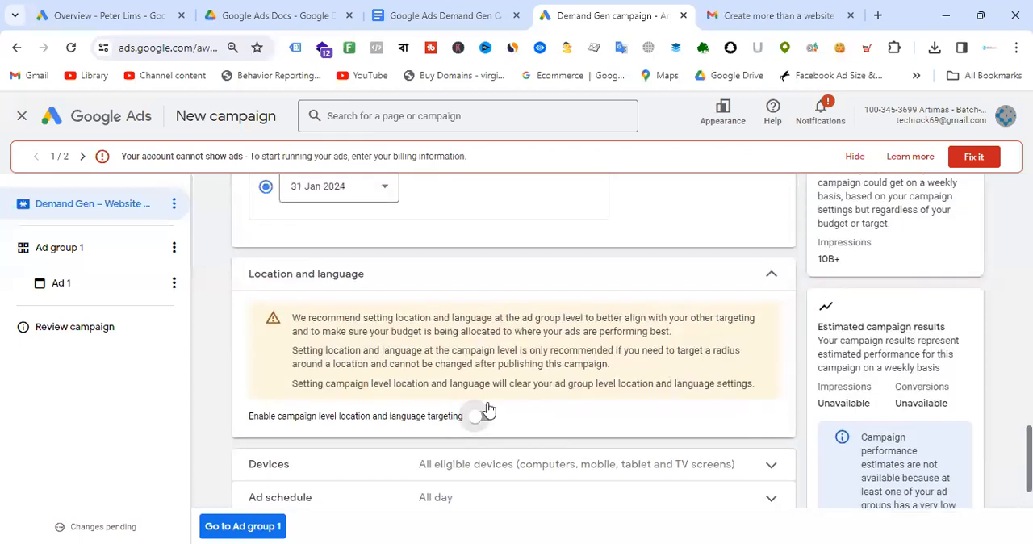
{"action": "scroll", "coordinate": [588, 319], "scroll_direction": "down", "scroll_amount": 1}
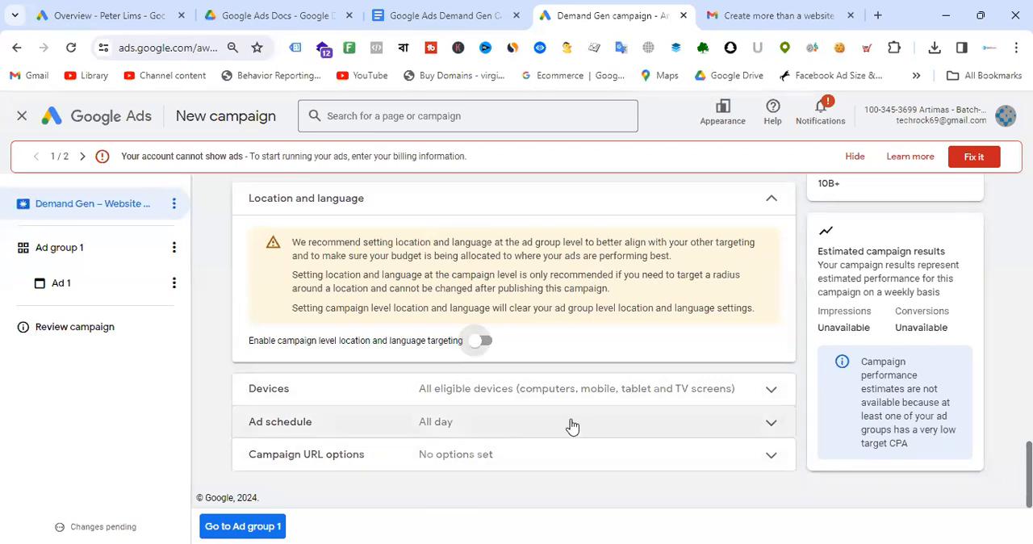
{"action": "left_click", "coordinate": [721, 392]}
{"action": "scroll", "coordinate": [629, 339], "scroll_direction": "down", "scroll_amount": 1}
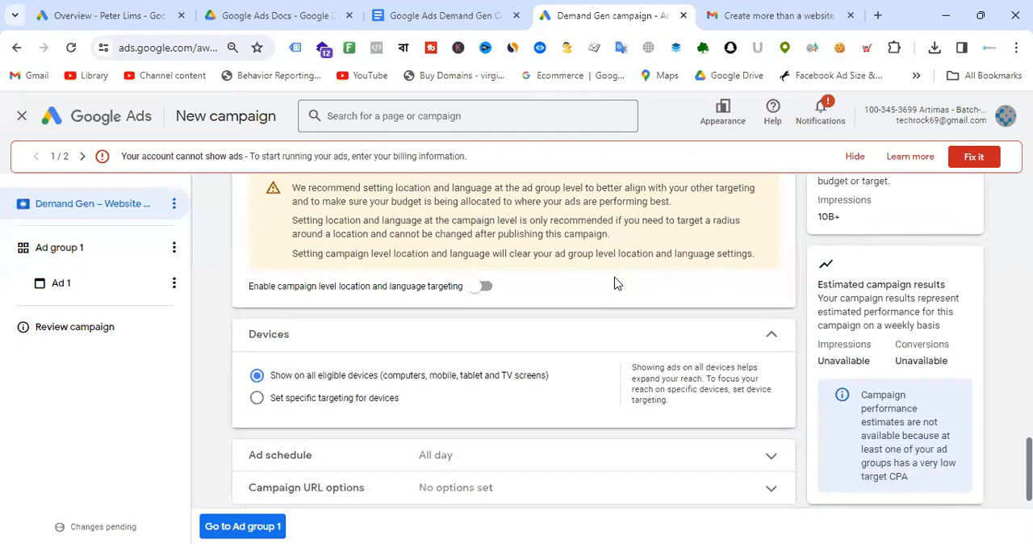
{"action": "left_click", "coordinate": [345, 367]}
{"action": "scroll", "coordinate": [484, 307], "scroll_direction": "down", "scroll_amount": 2}
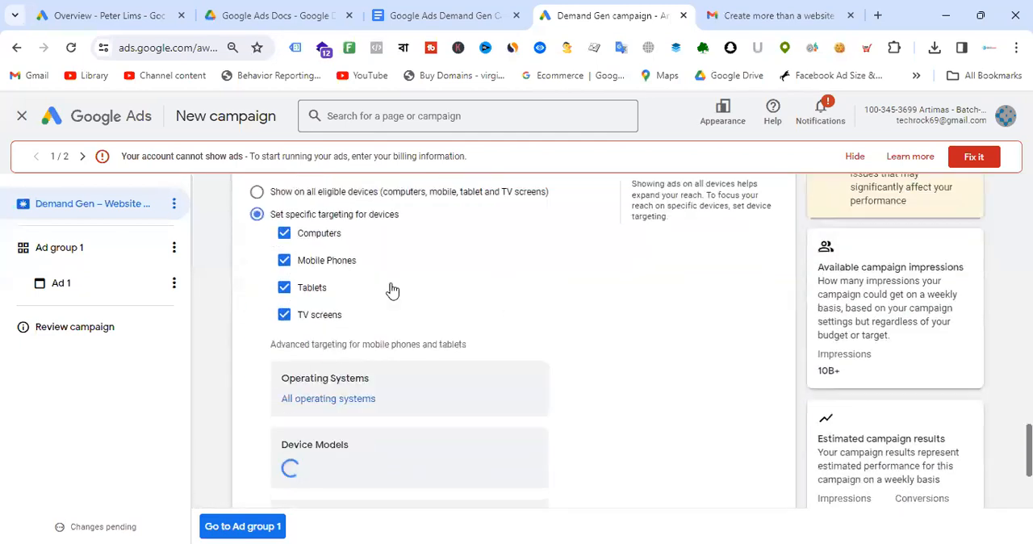
{"action": "left_click", "coordinate": [256, 191]}
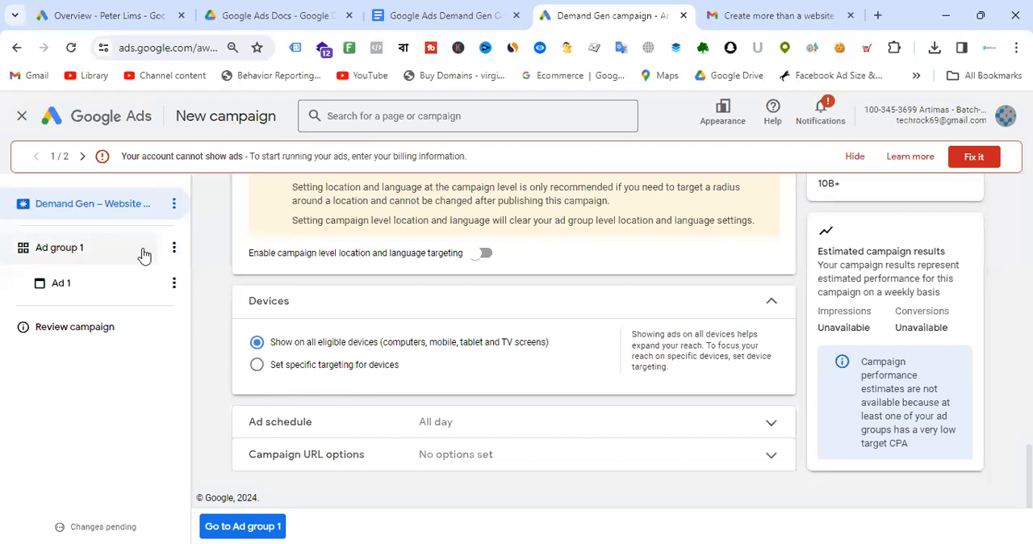
- Open Ad group 1 and rename it Le Reve - winter Blazzer
{"action": "left_click", "coordinate": [172, 250]}
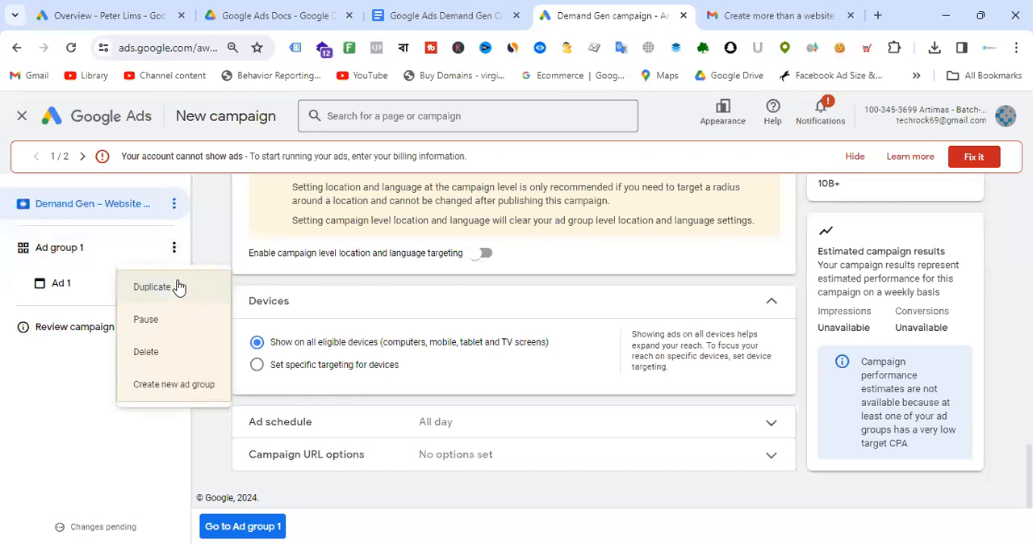
{"action": "left_click", "coordinate": [207, 237]}
{"action": "left_click", "coordinate": [78, 263]}
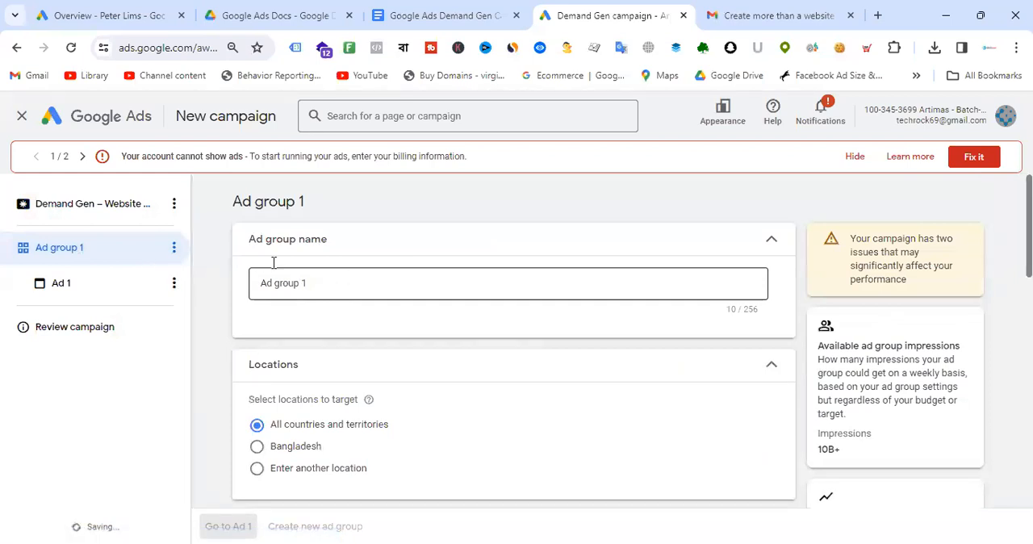
{"action": "left_click", "coordinate": [100, 210]}
{"action": "scroll", "coordinate": [592, 339], "scroll_direction": "down", "scroll_amount": 5}
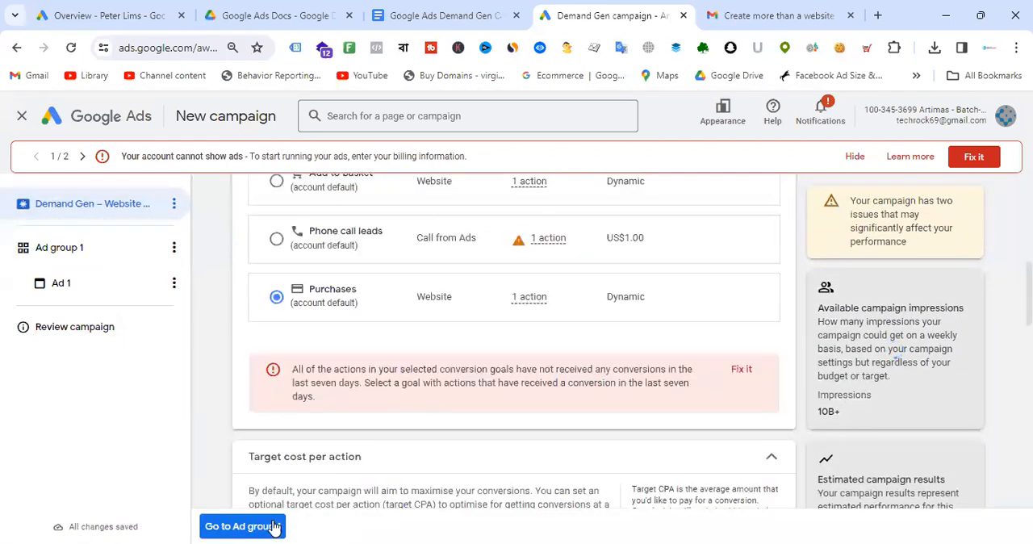
{"action": "left_click", "coordinate": [250, 526]}
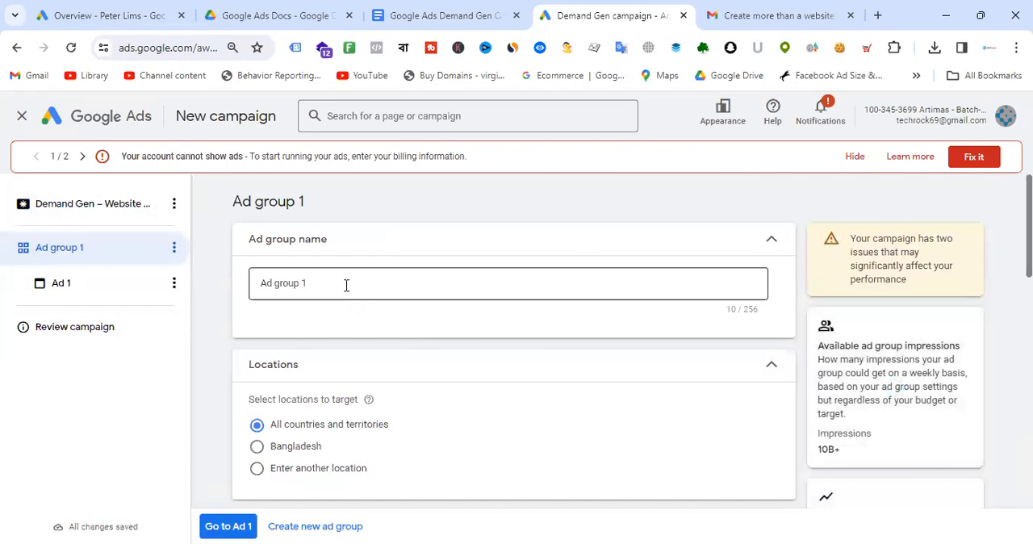
{"action": "left_click", "coordinate": [346, 284]}
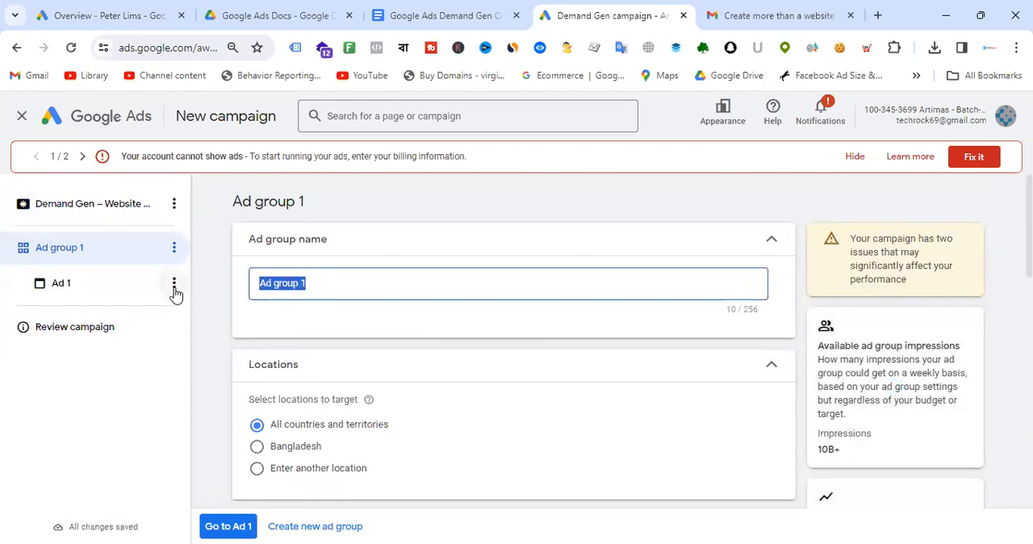
{"action": "type", "text": "Le"}
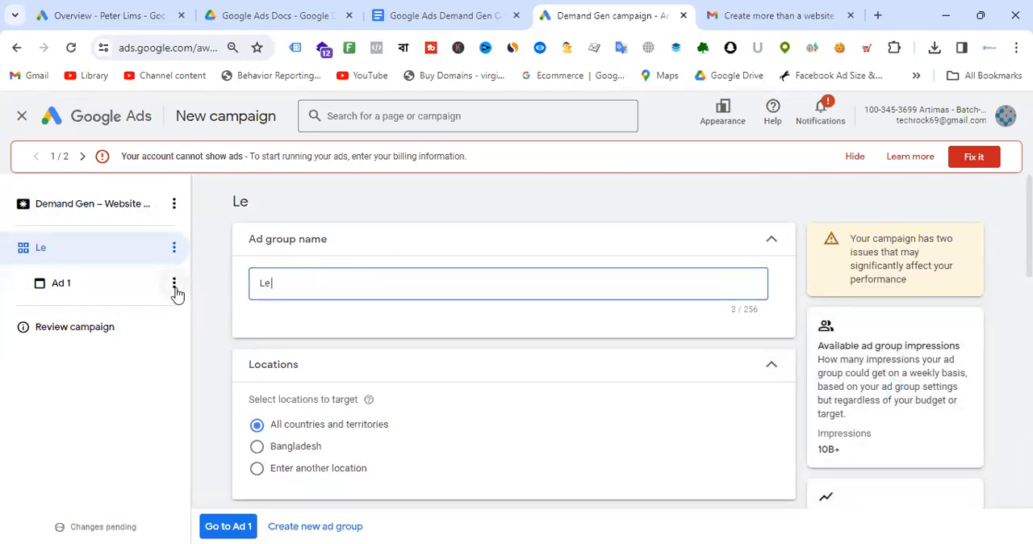
{"action": "type", "text": " Rve"}
{"action": "key", "text": "BackSpace"}
{"action": "type", "text": "eve - w"}
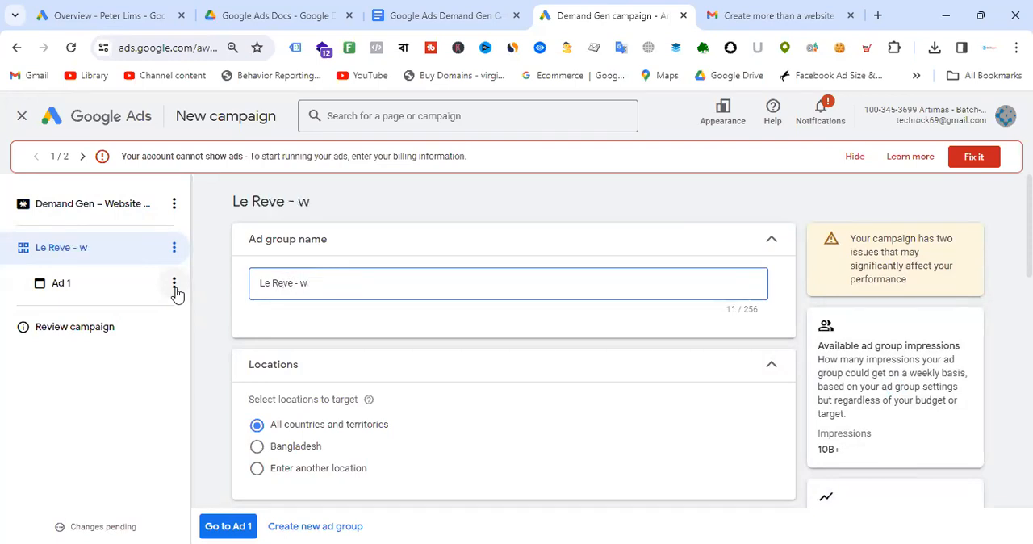
{"action": "type", "text": "inter co"}
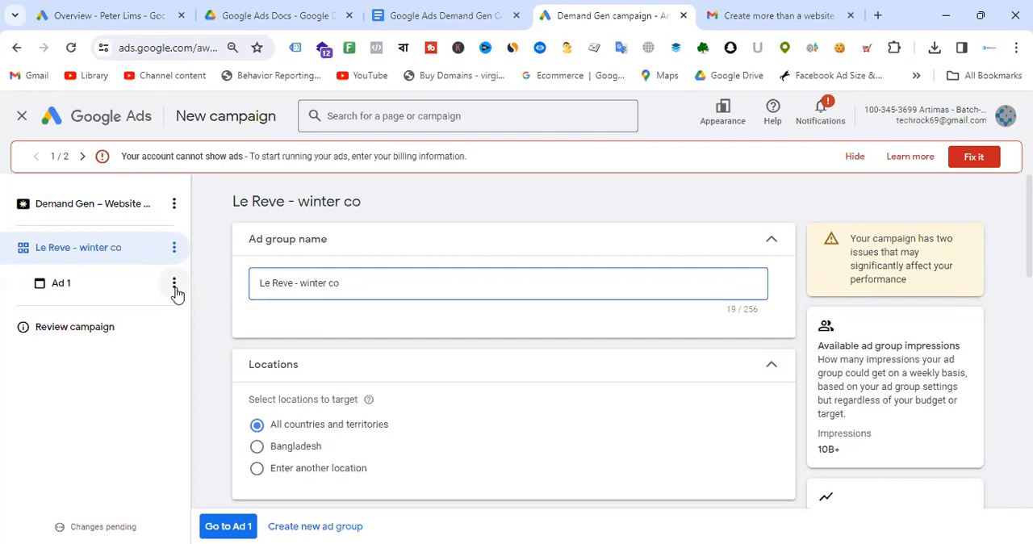
{"action": "key", "text": "BackSpace"}
{"action": "key", "text": "BackSpace"}
{"action": "type", "text": "Blazzer"}
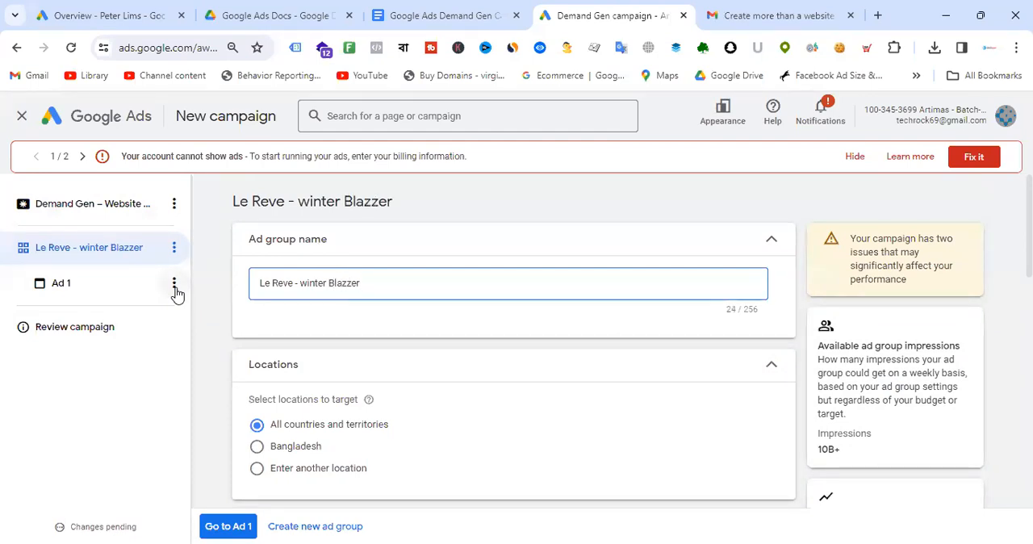
- Set the ad group's location targeting to Bangladesh
{"action": "scroll", "coordinate": [572, 265], "scroll_direction": "down", "scroll_amount": 5}
{"action": "scroll", "coordinate": [369, 297], "scroll_direction": "up", "scroll_amount": 2}
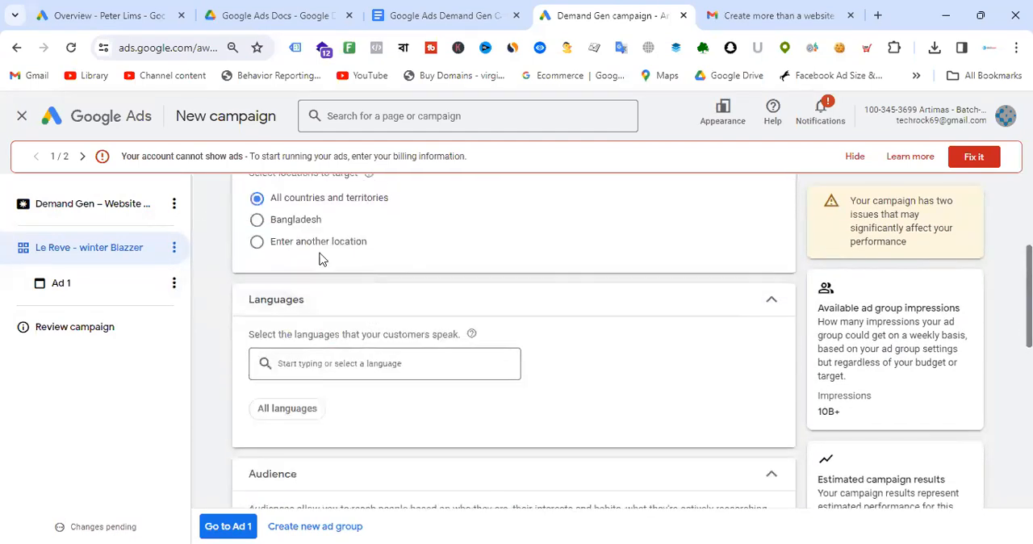
{"action": "left_click", "coordinate": [257, 219]}
- Start adding a new audience to the ad group and name it Demand Gen - Audience
{"action": "scroll", "coordinate": [521, 250], "scroll_direction": "down", "scroll_amount": 2}
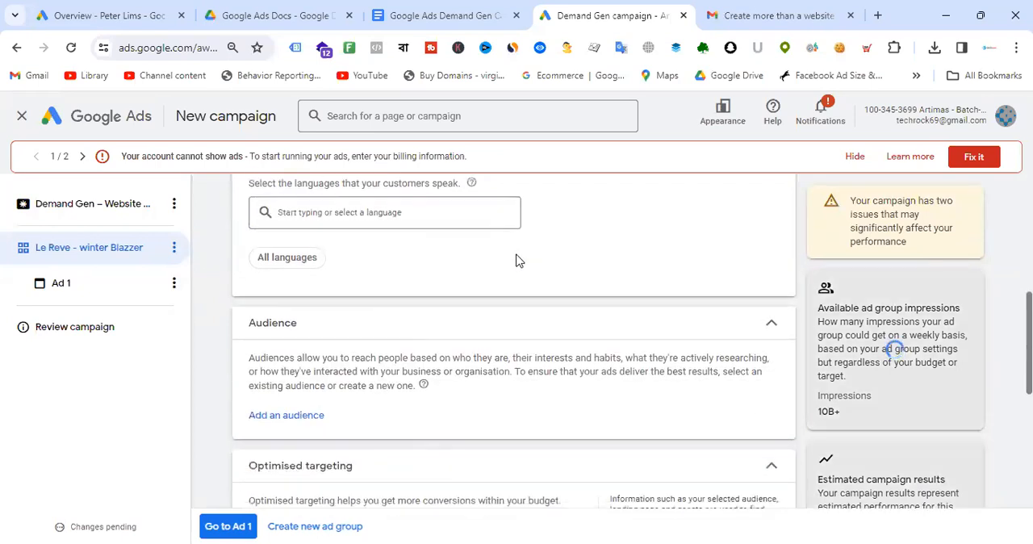
{"action": "scroll", "coordinate": [441, 281], "scroll_direction": "down", "scroll_amount": 3}
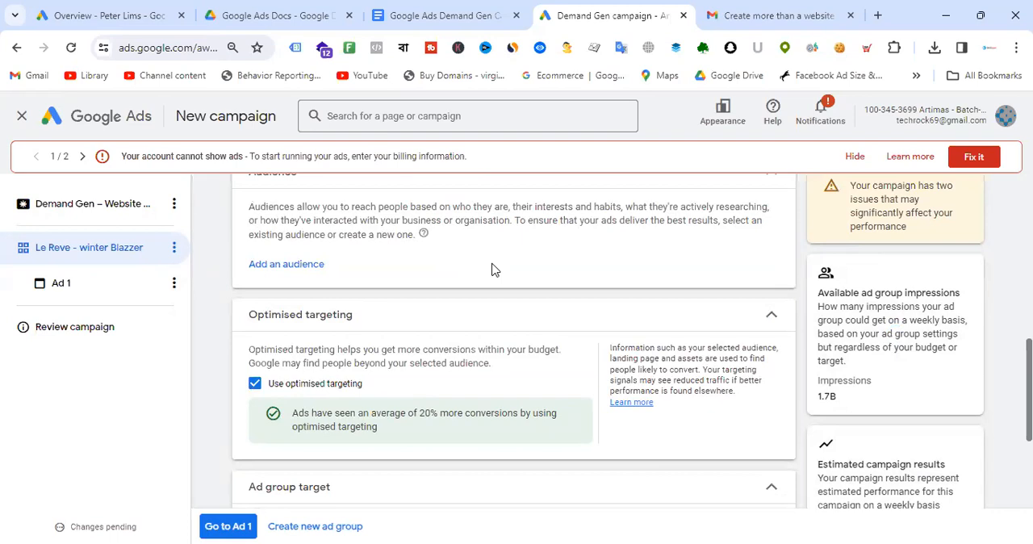
{"action": "scroll", "coordinate": [530, 259], "scroll_direction": "down", "scroll_amount": 2}
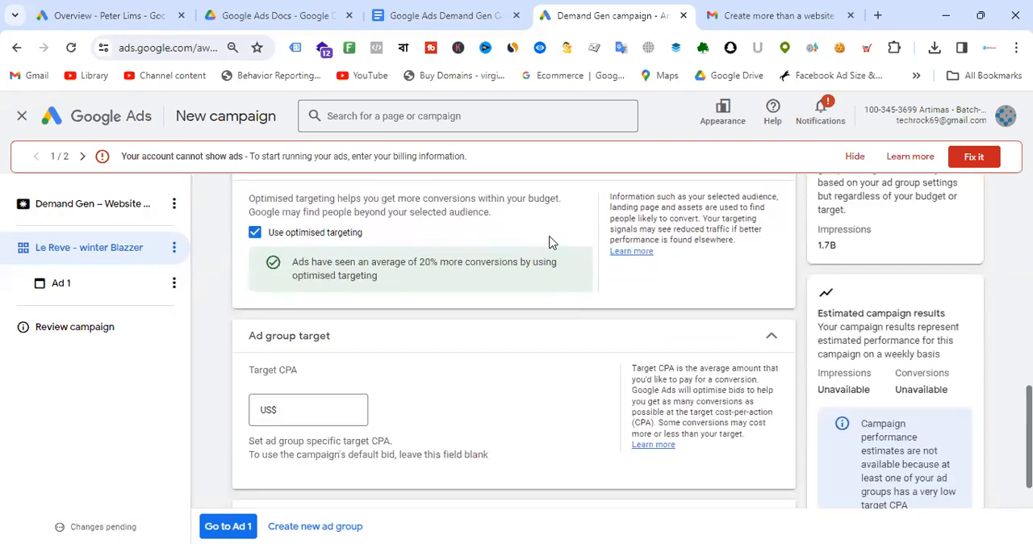
{"action": "scroll", "coordinate": [549, 242], "scroll_direction": "up", "scroll_amount": 2}
{"action": "left_click", "coordinate": [274, 268]}
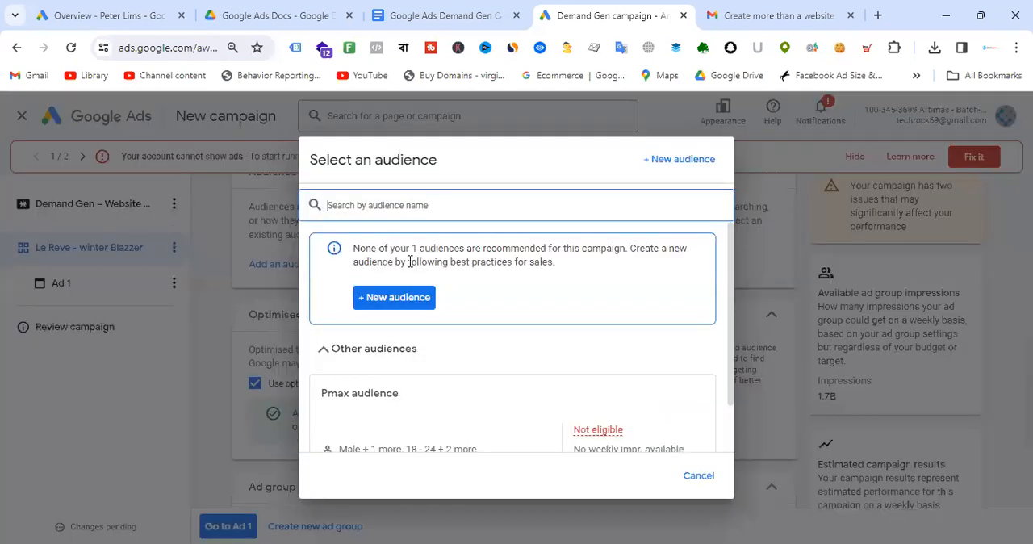
{"action": "scroll", "coordinate": [571, 289], "scroll_direction": "down", "scroll_amount": 1}
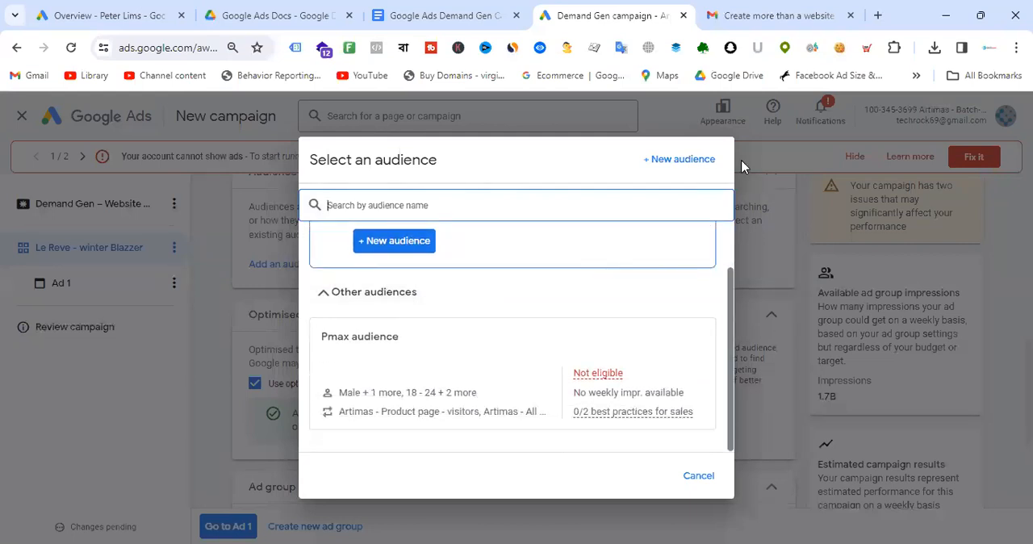
{"action": "left_click", "coordinate": [676, 164]}
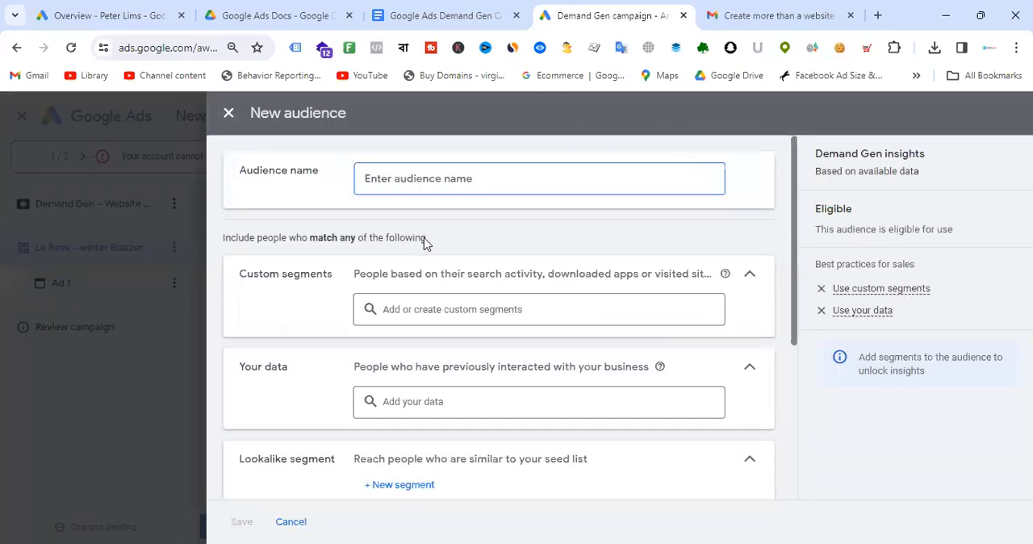
{"action": "type", "text": "Demand Gen - Audience"}
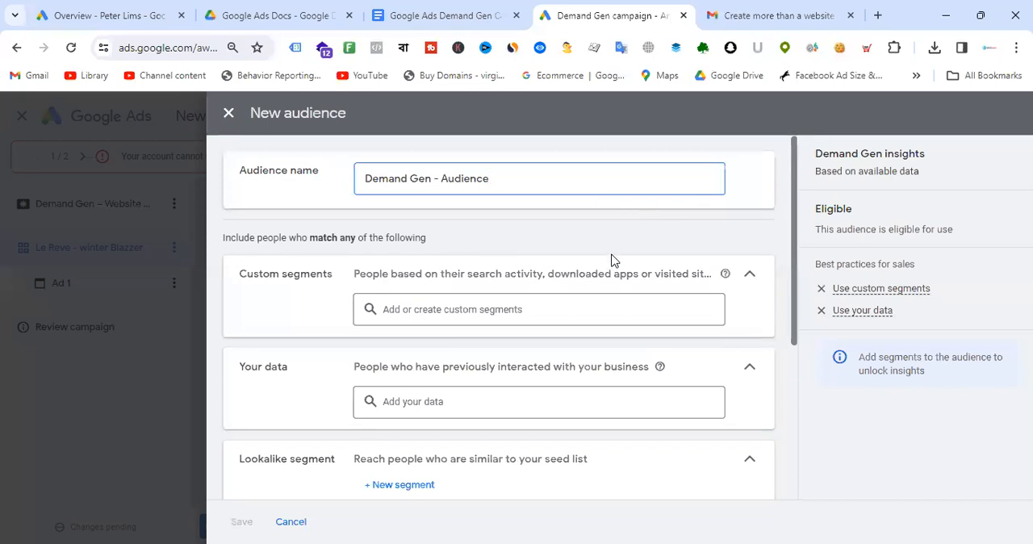
- Add the Le Reve - Custom Audience custom segment to the new audience
{"action": "left_click", "coordinate": [555, 307]}
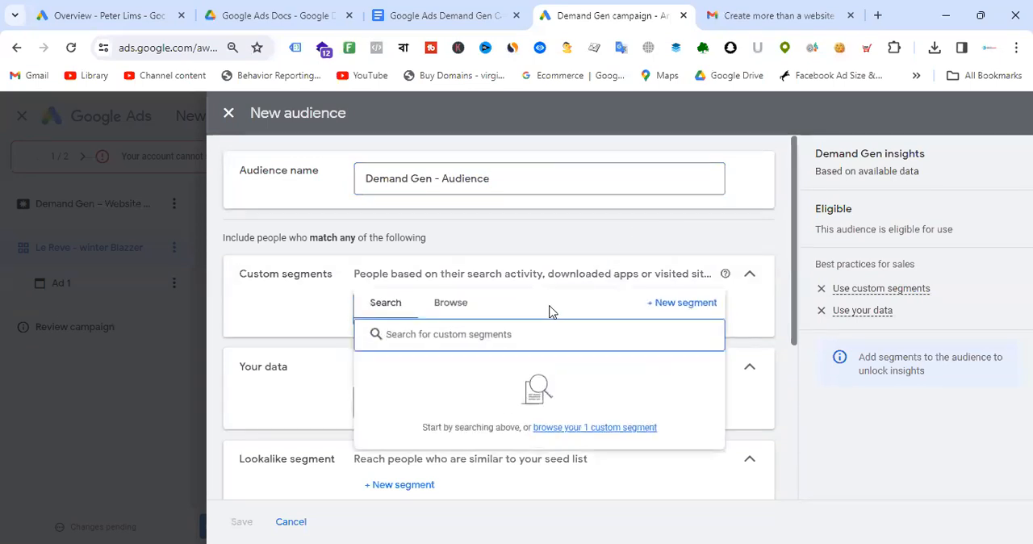
{"action": "left_click", "coordinate": [461, 303]}
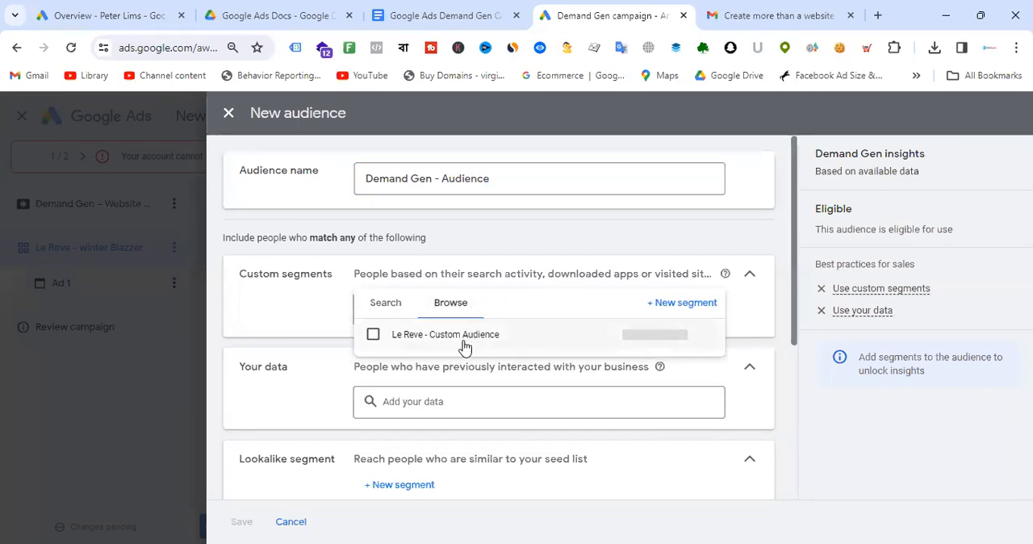
{"action": "left_click", "coordinate": [394, 306]}
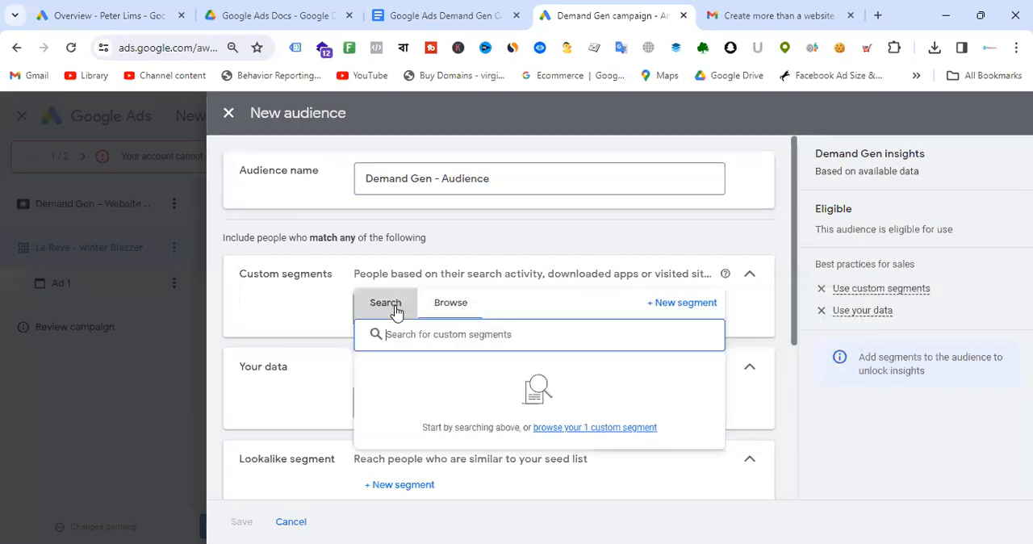
{"action": "left_click", "coordinate": [674, 307]}
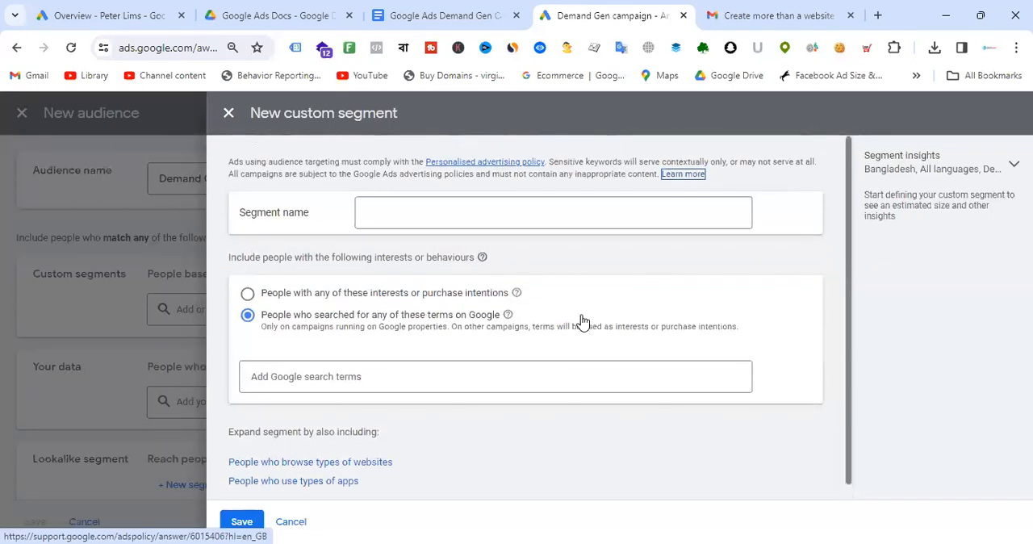
{"action": "left_click", "coordinate": [229, 113]}
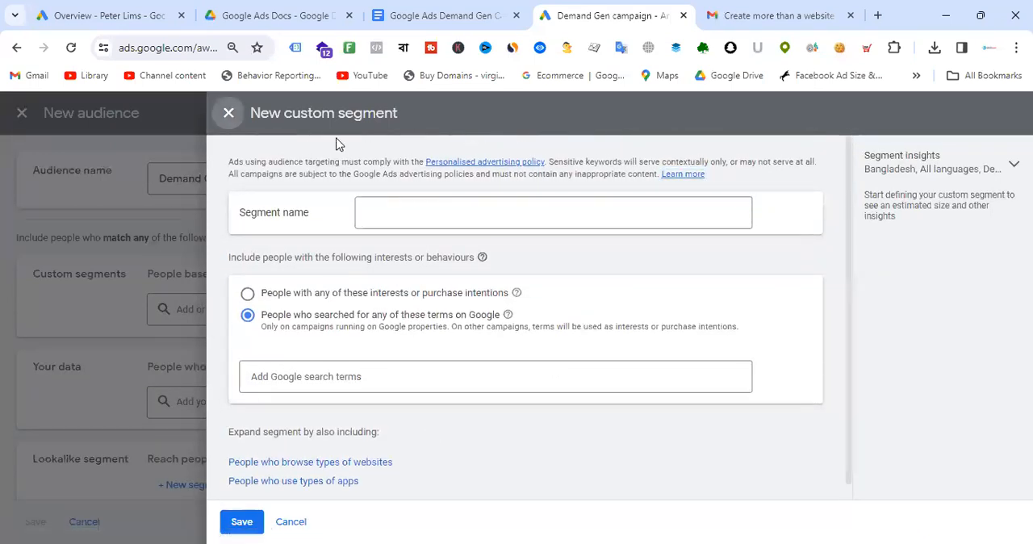
{"action": "left_click", "coordinate": [509, 307]}
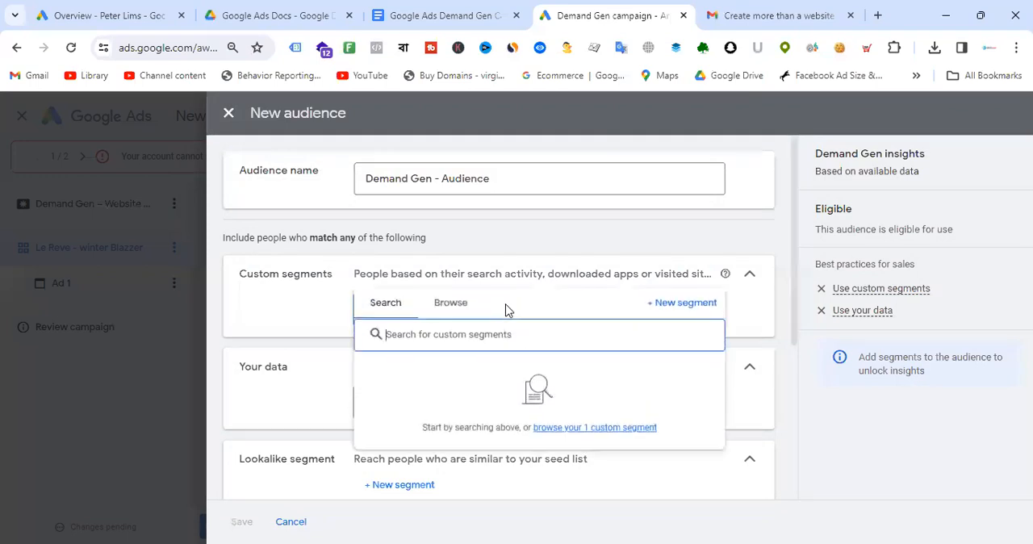
{"action": "left_click", "coordinate": [468, 303]}
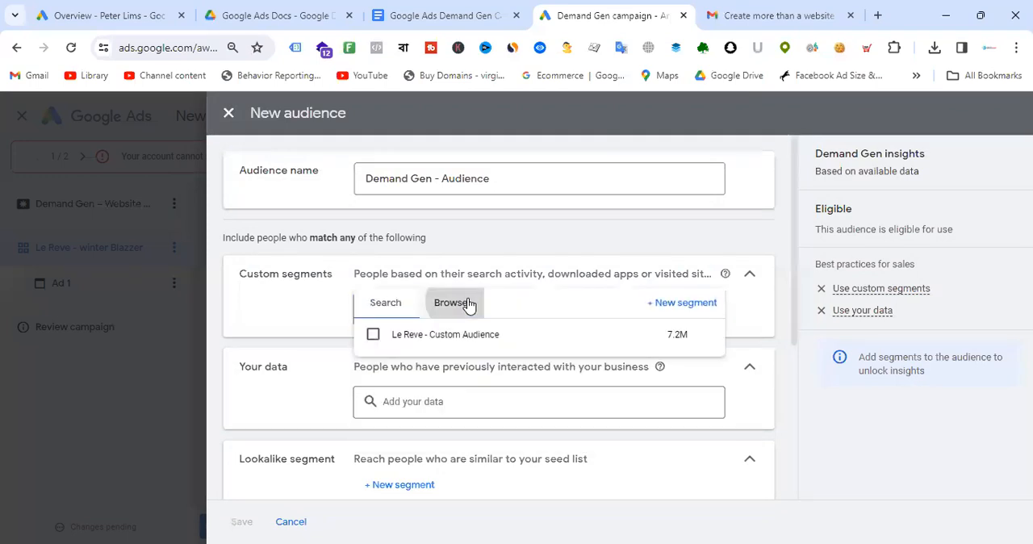
{"action": "left_click", "coordinate": [481, 345]}
{"action": "left_click", "coordinate": [809, 355]}
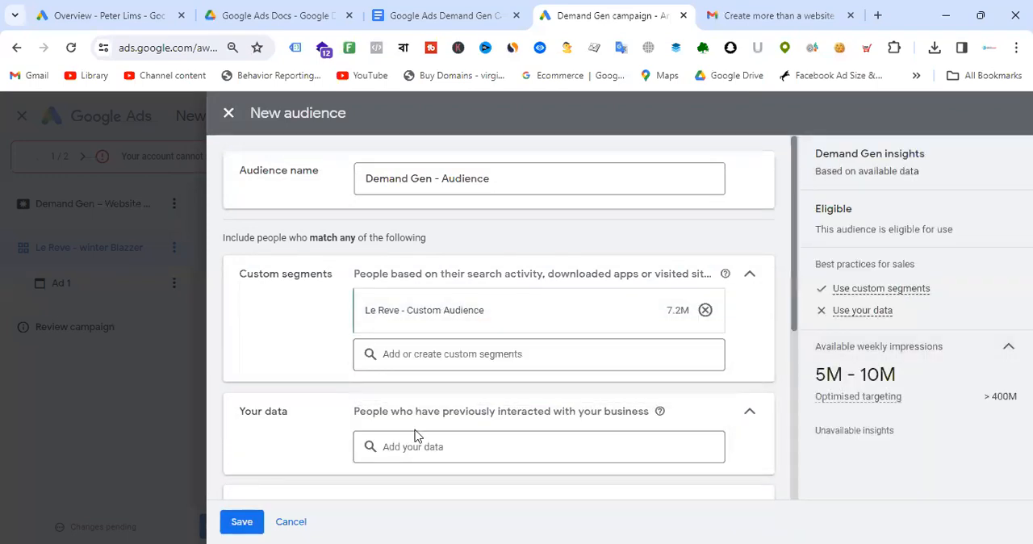
- Add the Artimas - All Purchasers and Artimas - Product page - visitors data segments to the audience
{"action": "scroll", "coordinate": [554, 260], "scroll_direction": "down", "scroll_amount": 3}
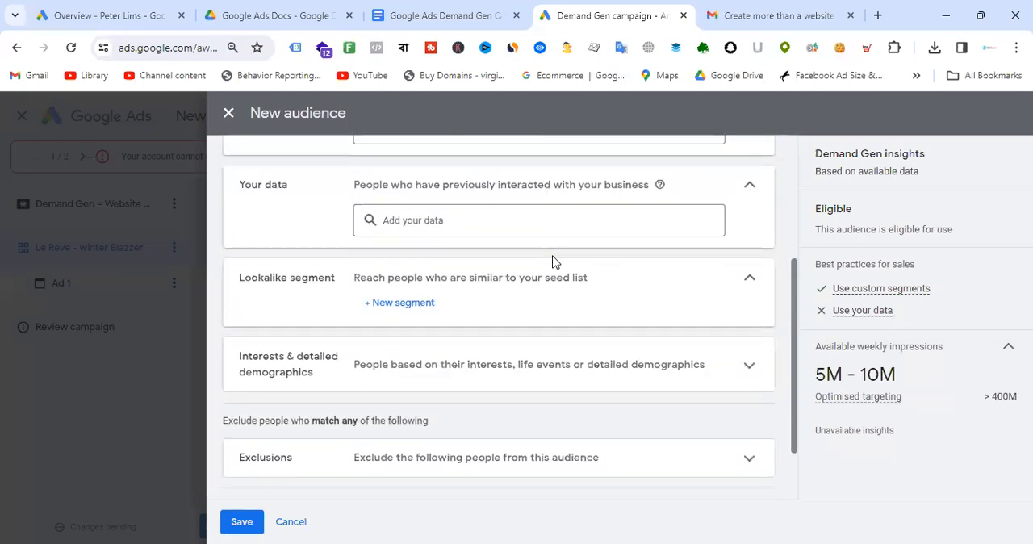
{"action": "scroll", "coordinate": [554, 260], "scroll_direction": "up", "scroll_amount": 1}
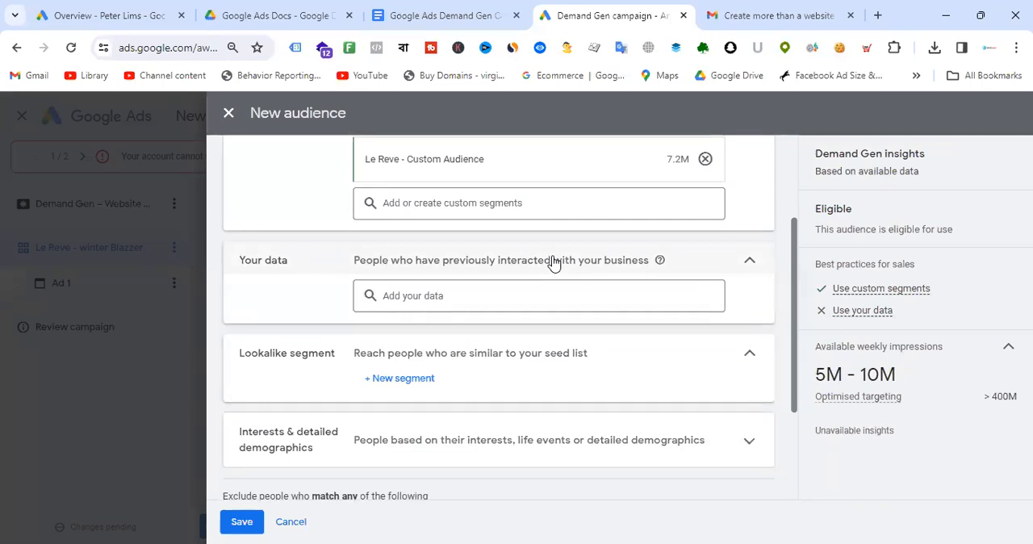
{"action": "left_click", "coordinate": [468, 298]}
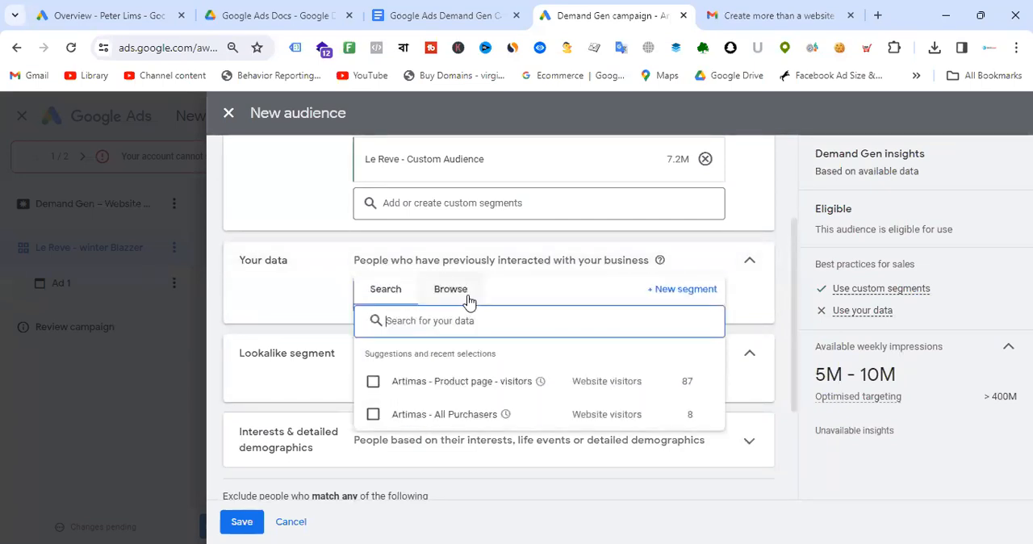
{"action": "mouse_move", "coordinate": [396, 381]}
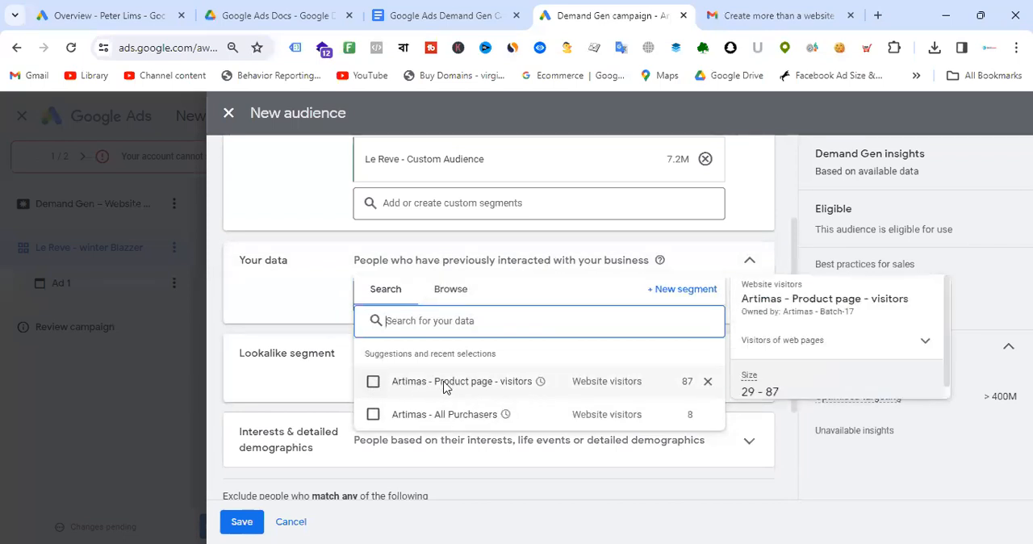
{"action": "mouse_move", "coordinate": [495, 420]}
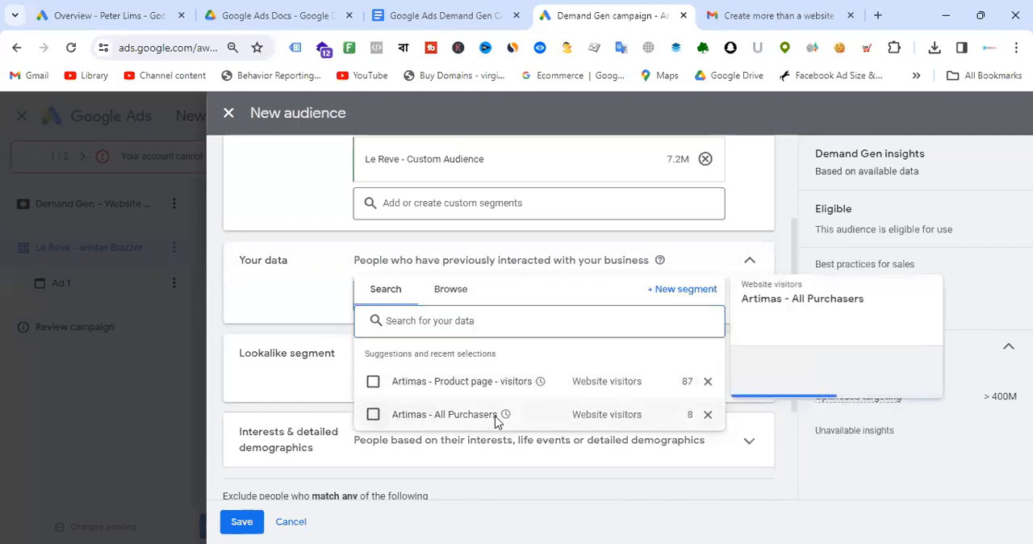
{"action": "left_click", "coordinate": [373, 415]}
{"action": "left_click", "coordinate": [373, 426]}
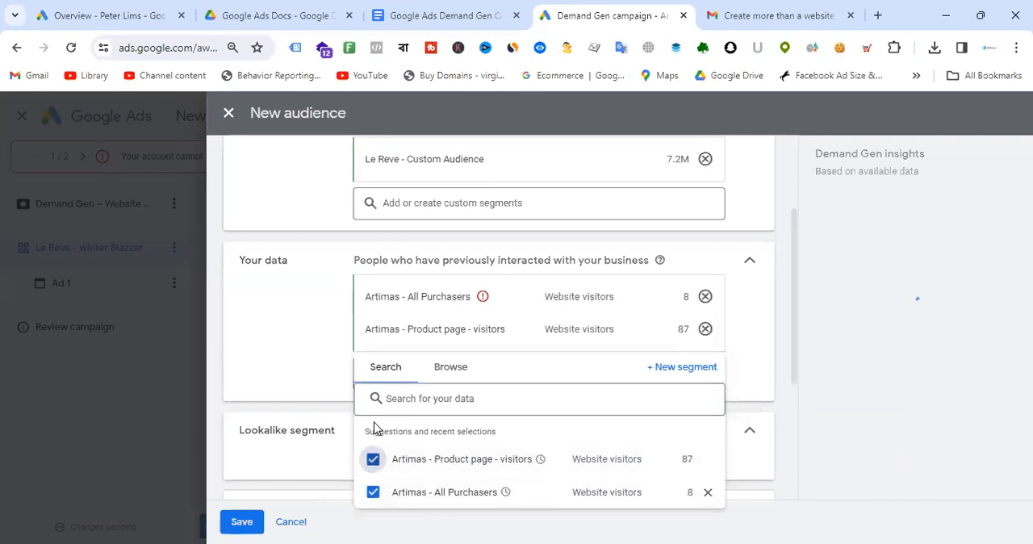
{"action": "left_click", "coordinate": [455, 373]}
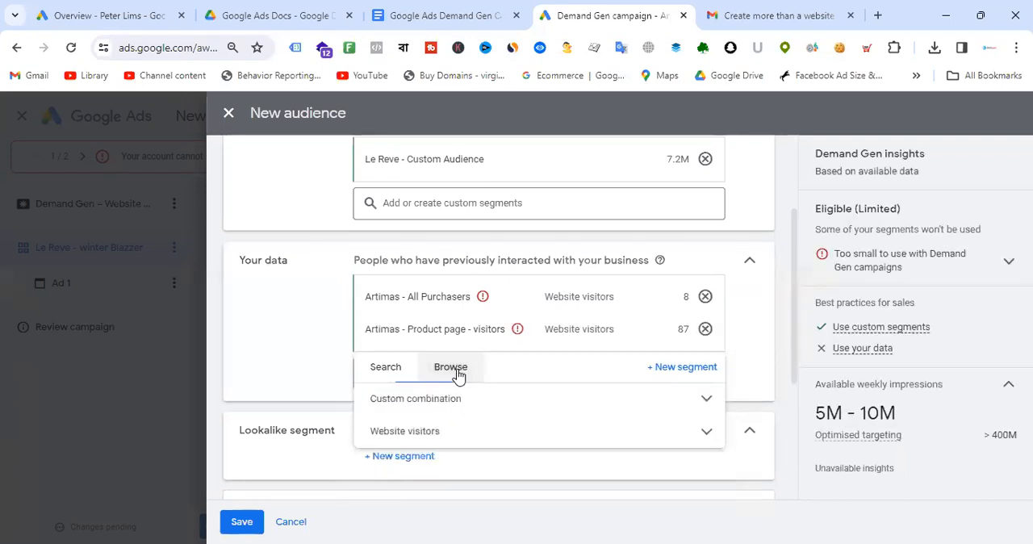
{"action": "left_click", "coordinate": [705, 434]}
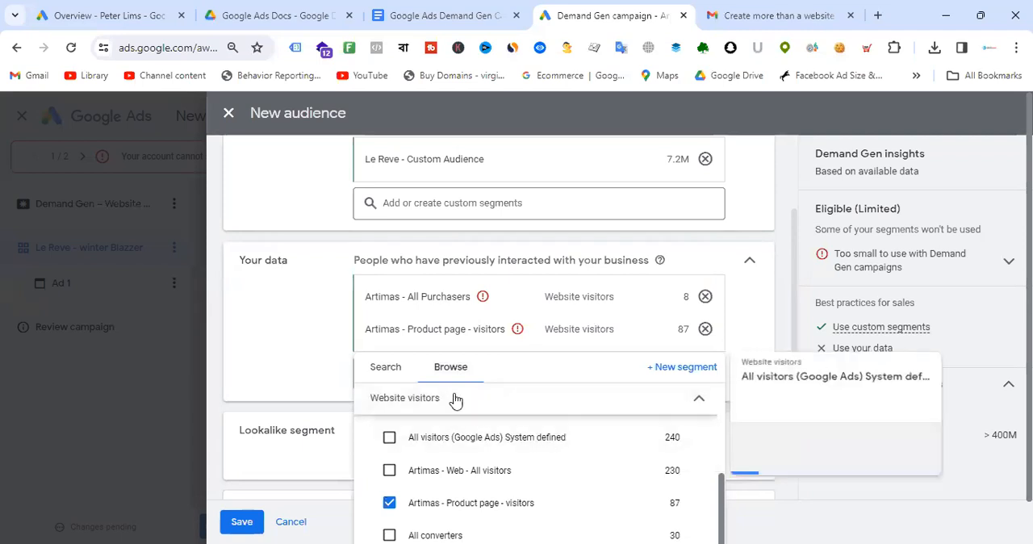
{"action": "left_click", "coordinate": [373, 366]}
{"action": "left_click", "coordinate": [304, 334]}
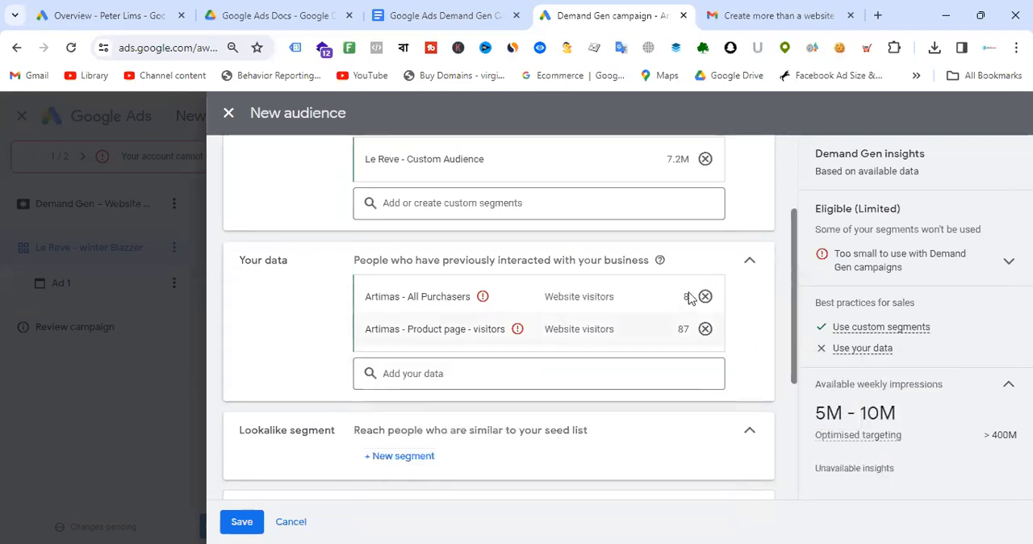
- Create a new lookalike segment using Artimas - Product page - visitors and Artimas - All Purchasers as seed lists
{"action": "scroll", "coordinate": [568, 300], "scroll_direction": "down", "scroll_amount": 3}
{"action": "scroll", "coordinate": [561, 280], "scroll_direction": "up", "scroll_amount": 1}
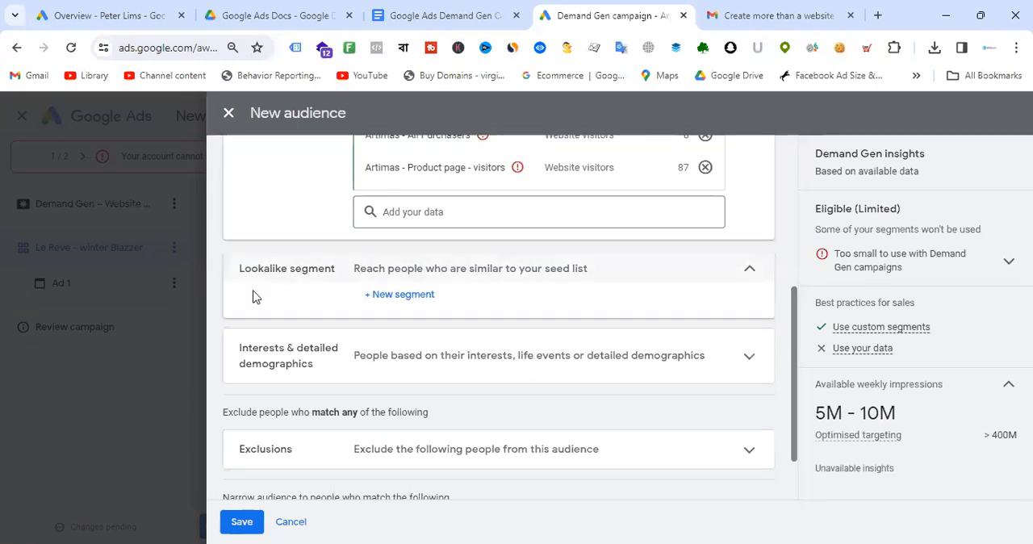
{"action": "left_click", "coordinate": [402, 295]}
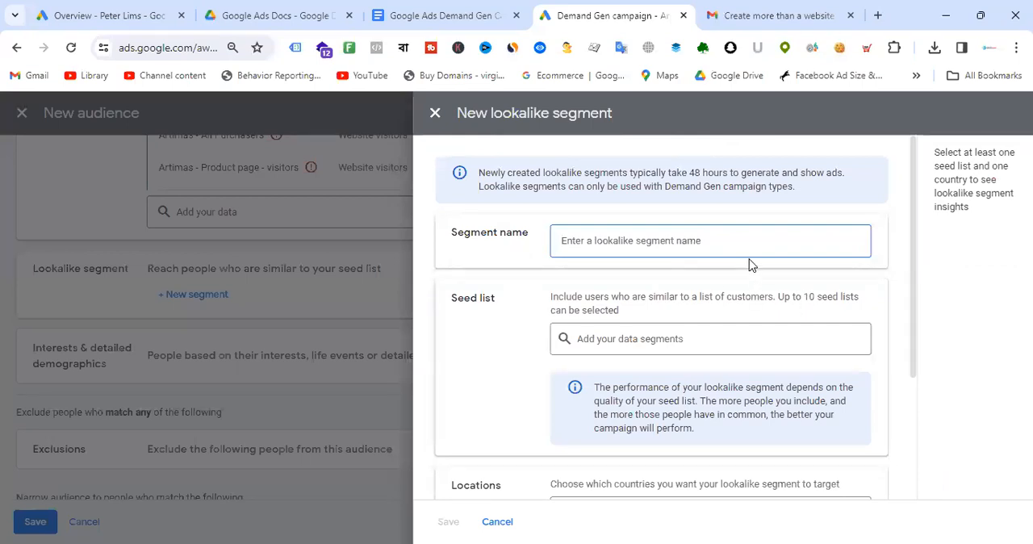
{"action": "scroll", "coordinate": [750, 263], "scroll_direction": "down", "scroll_amount": 1}
{"action": "scroll", "coordinate": [751, 261], "scroll_direction": "up", "scroll_amount": 1}
{"action": "left_click", "coordinate": [644, 251]}
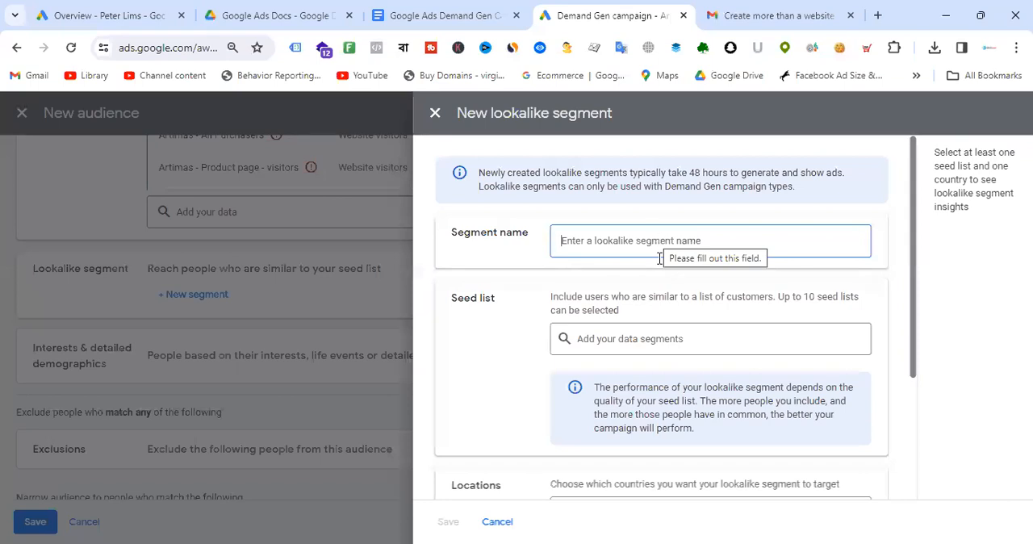
{"action": "scroll", "coordinate": [729, 318], "scroll_direction": "down", "scroll_amount": 1}
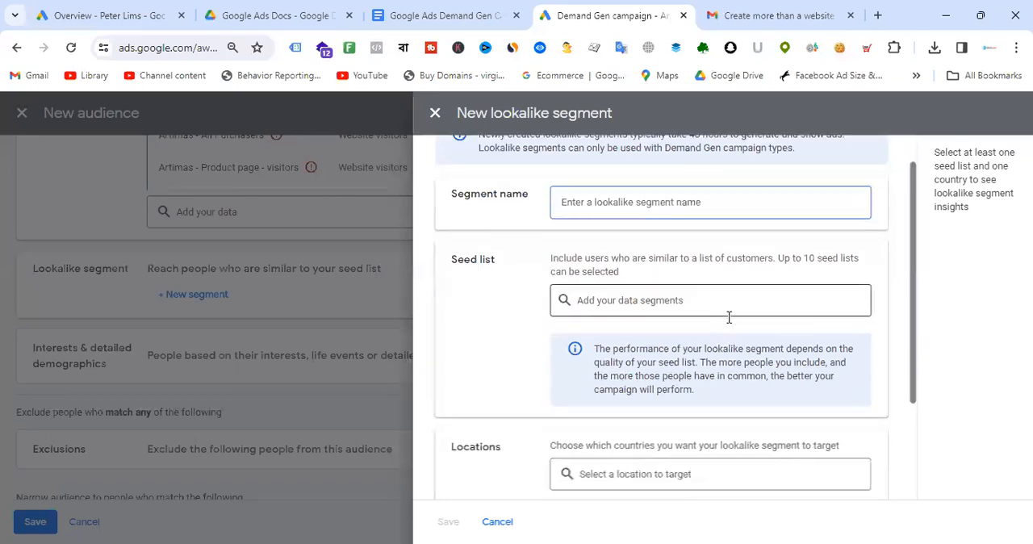
{"action": "scroll", "coordinate": [728, 317], "scroll_direction": "down", "scroll_amount": 1}
{"action": "left_click", "coordinate": [662, 264]}
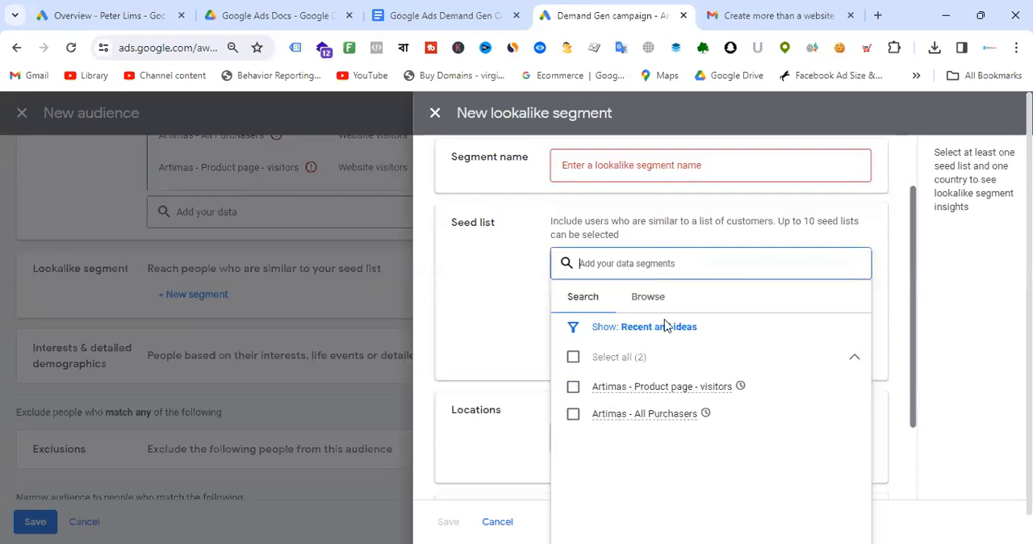
{"action": "left_click", "coordinate": [573, 386]}
{"action": "left_click", "coordinate": [574, 468]}
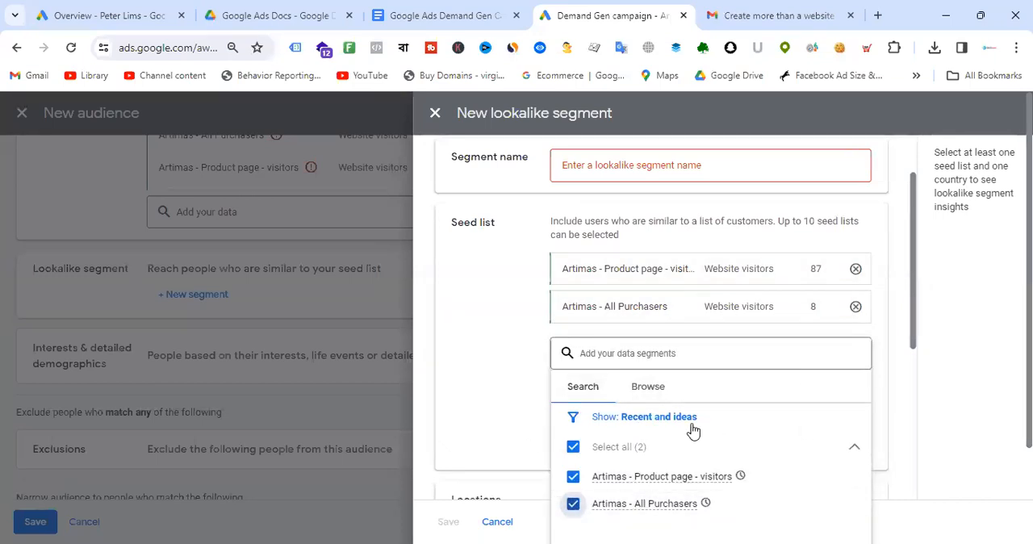
{"action": "left_click", "coordinate": [503, 342]}
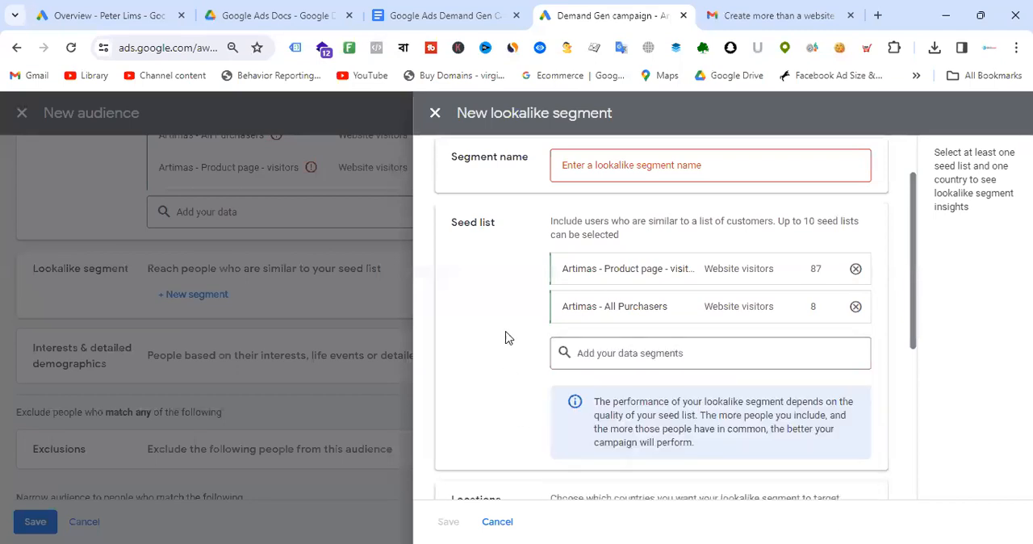
- Name the lookalike segment Demand Gen - Remarketing audience
{"action": "scroll", "coordinate": [711, 309], "scroll_direction": "up", "scroll_amount": 1}
{"action": "left_click", "coordinate": [634, 237]}
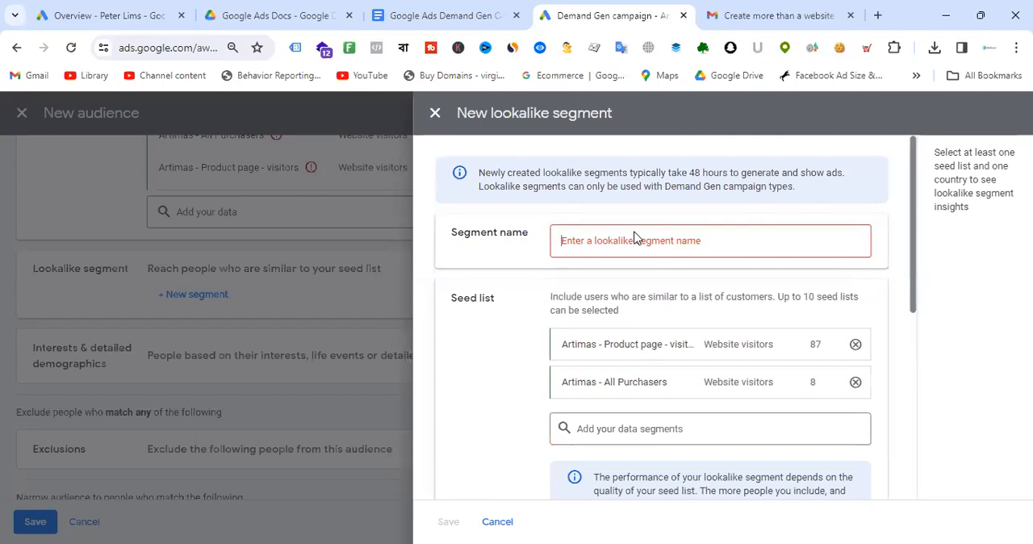
{"action": "type", "text": "Demand"}
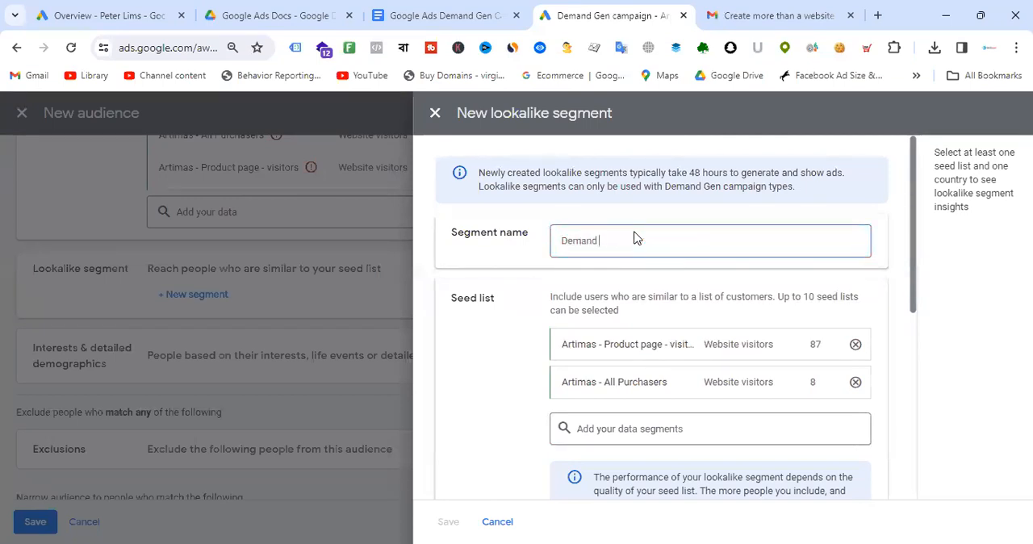
{"action": "type", "text": " Gen - Remarketing aud"}
{"action": "type", "text": "iecne"}
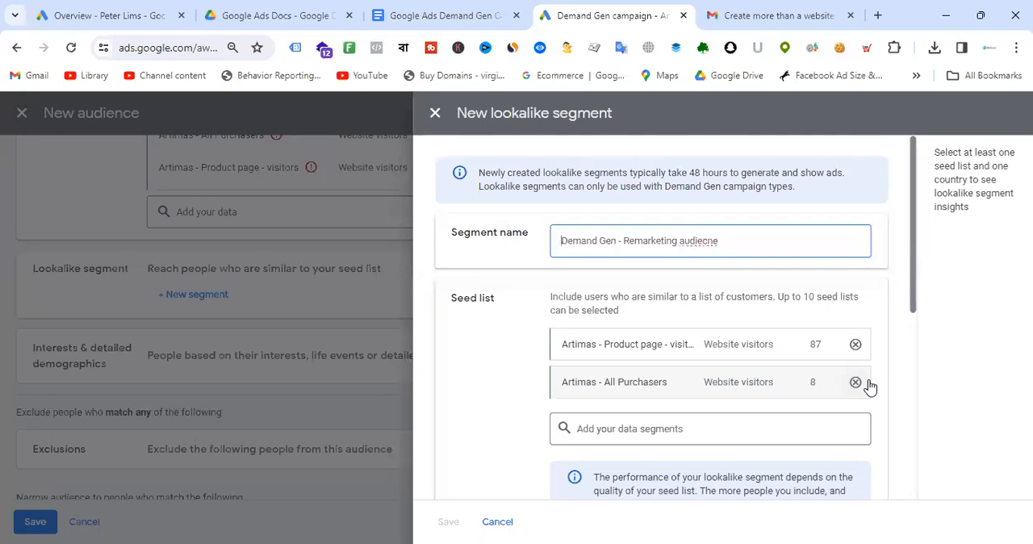
{"action": "left_click", "coordinate": [757, 235]}
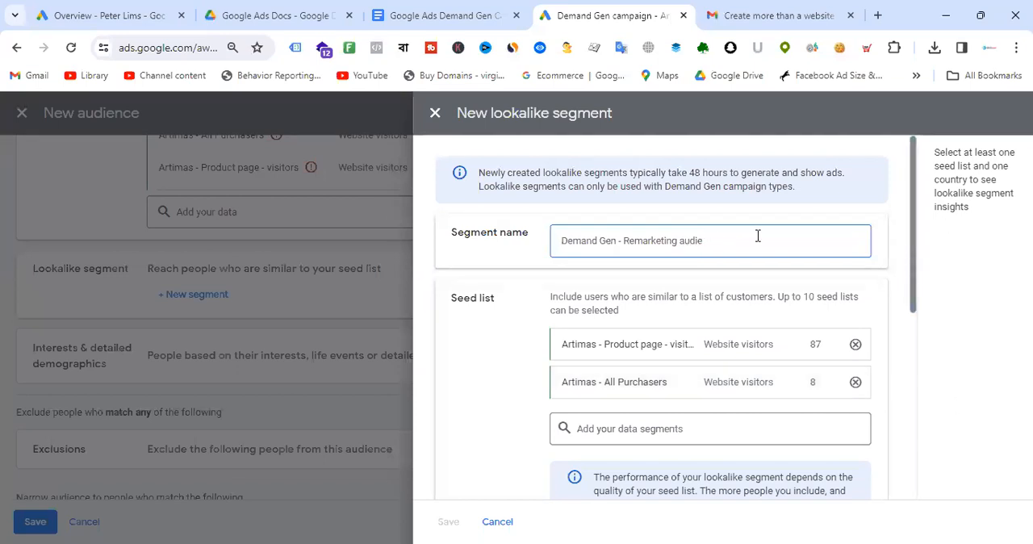
- Target Bangladesh as the lookalike segment's location
{"action": "scroll", "coordinate": [734, 201], "scroll_direction": "down", "scroll_amount": 5}
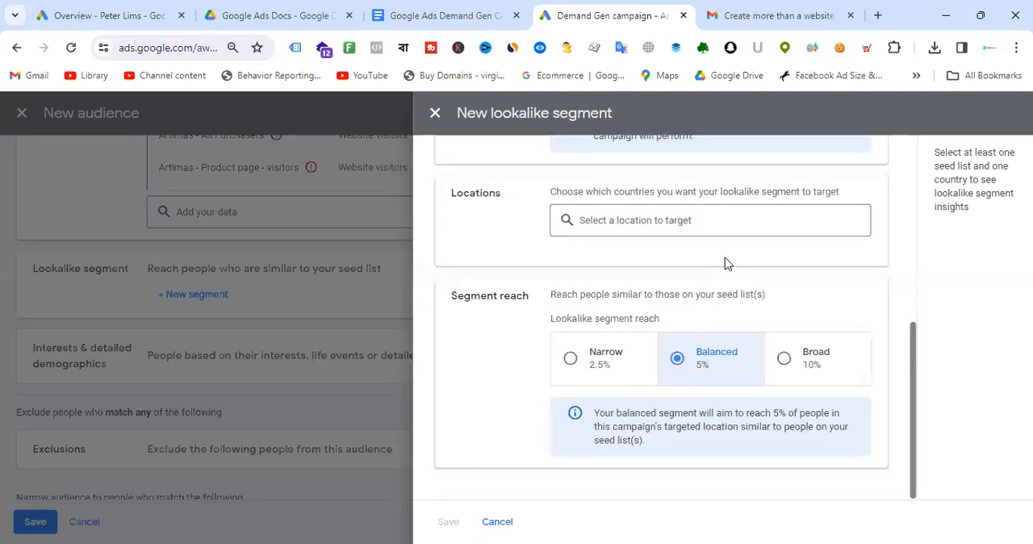
{"action": "scroll", "coordinate": [773, 250], "scroll_direction": "up", "scroll_amount": 2}
{"action": "left_click", "coordinate": [646, 295]}
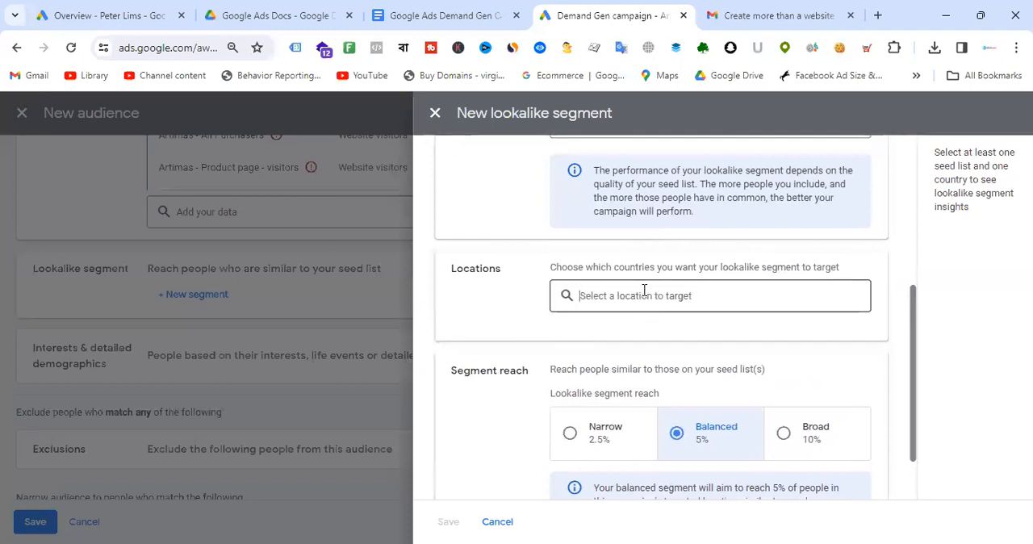
{"action": "type", "text": "bangladehs"}
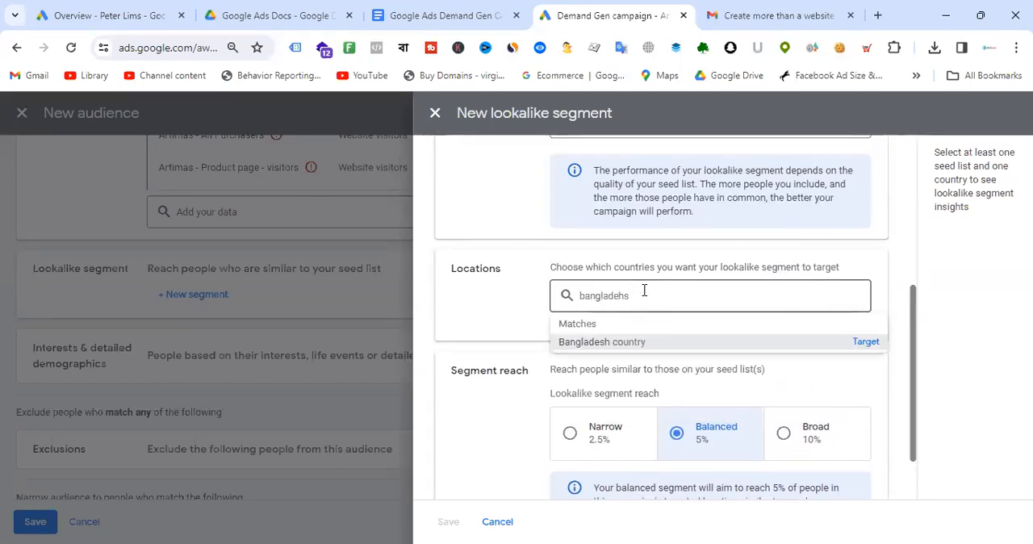
{"action": "left_click", "coordinate": [864, 343]}
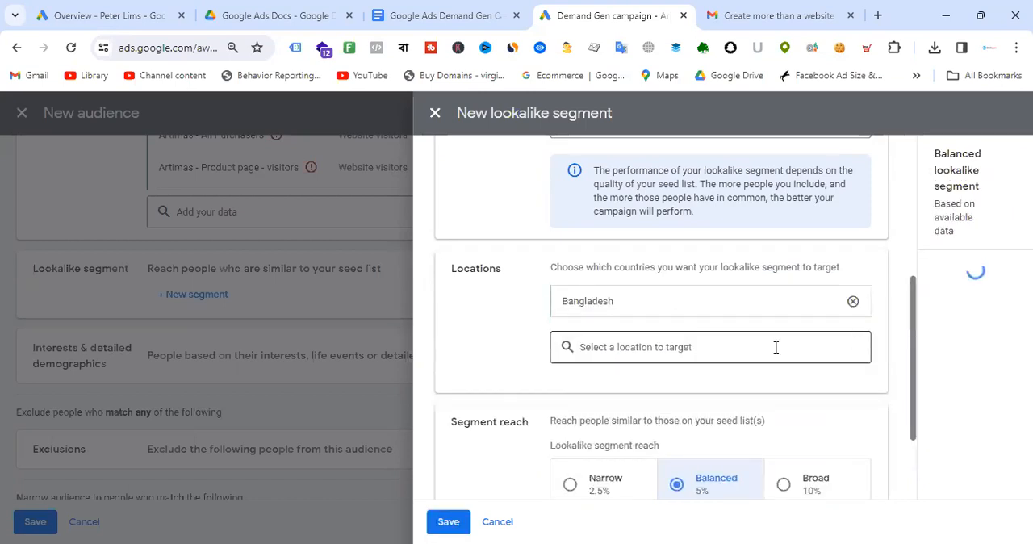
- Review the lookalike segment's seed lists, location and segment reach settings
{"action": "scroll", "coordinate": [724, 307], "scroll_direction": "down", "scroll_amount": 2}
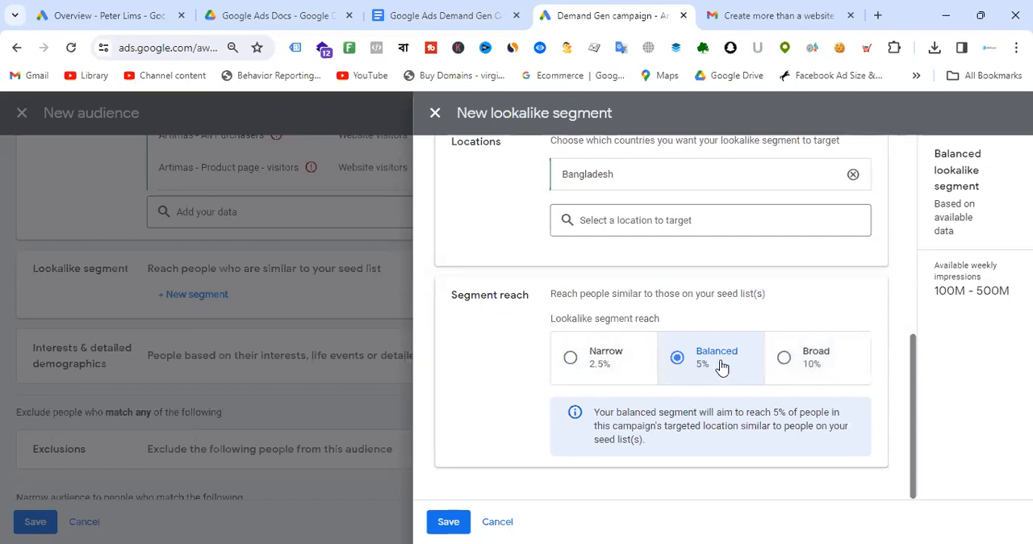
{"action": "scroll", "coordinate": [733, 286], "scroll_direction": "up", "scroll_amount": 5}
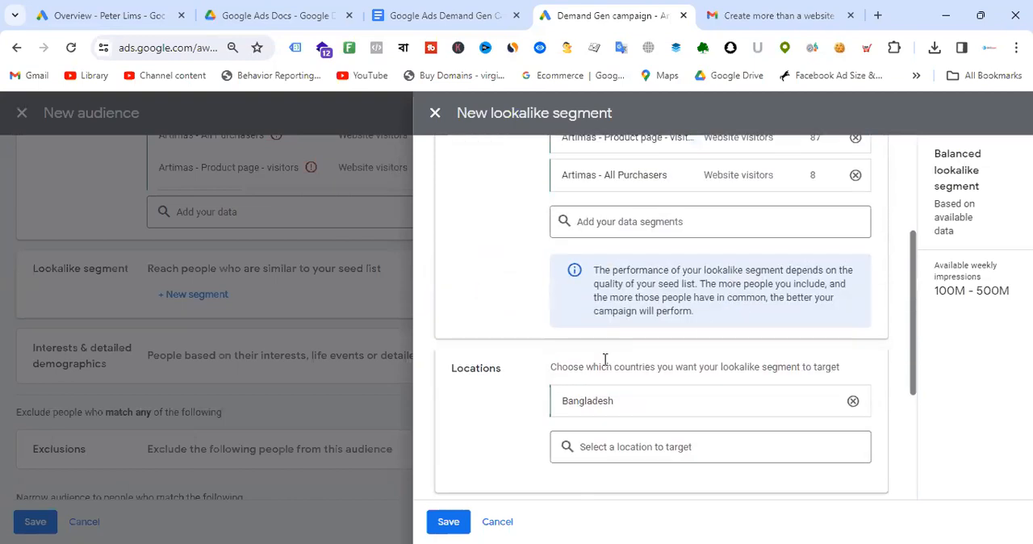
{"action": "scroll", "coordinate": [811, 298], "scroll_direction": "down", "scroll_amount": 5}
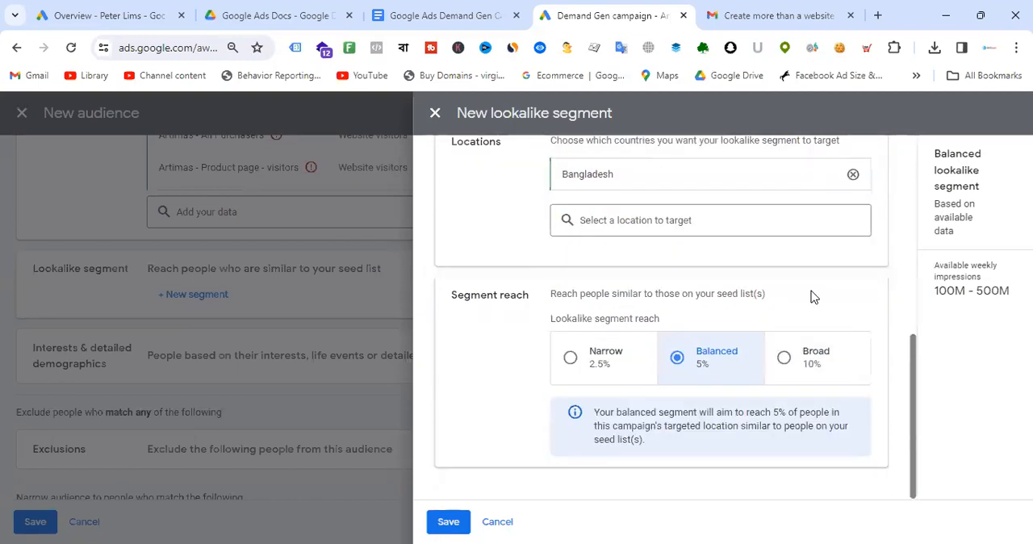
{"action": "scroll", "coordinate": [798, 235], "scroll_direction": "up", "scroll_amount": 3}
{"action": "scroll", "coordinate": [812, 315], "scroll_direction": "down", "scroll_amount": 2}
{"action": "scroll", "coordinate": [811, 315], "scroll_direction": "down", "scroll_amount": 1}
{"action": "scroll", "coordinate": [729, 368], "scroll_direction": "up", "scroll_amount": 5}
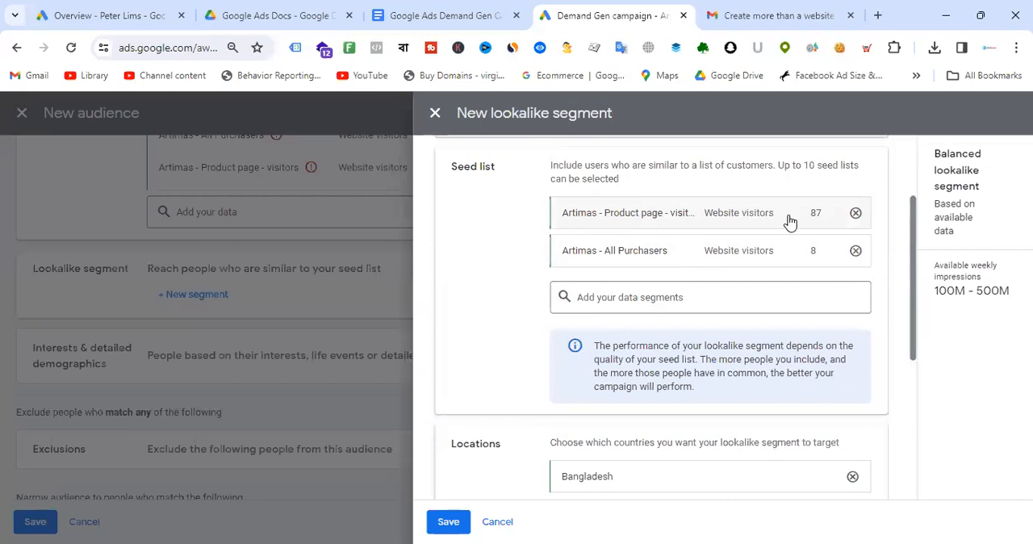
{"action": "scroll", "coordinate": [789, 221], "scroll_direction": "down", "scroll_amount": 3}
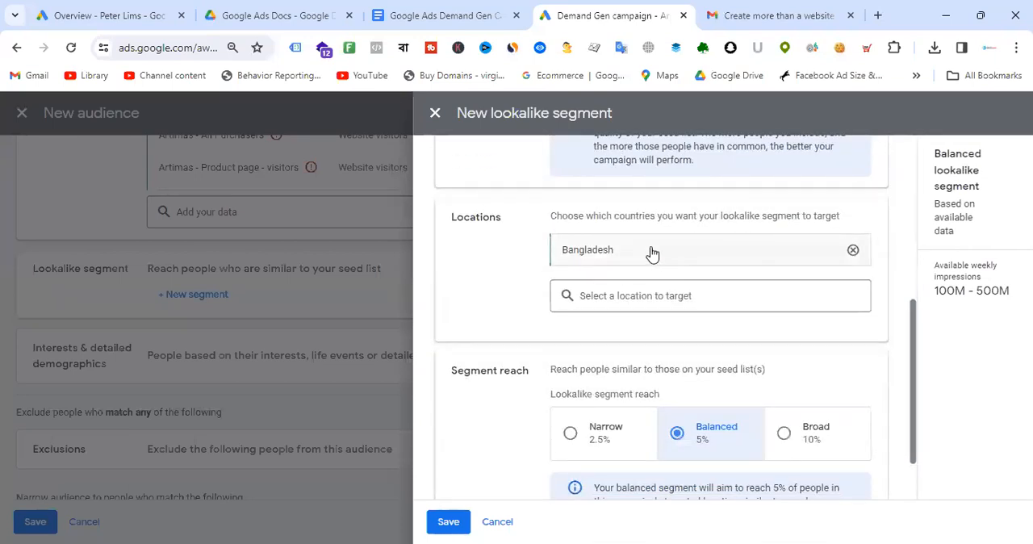
{"action": "scroll", "coordinate": [652, 253], "scroll_direction": "down", "scroll_amount": 1}
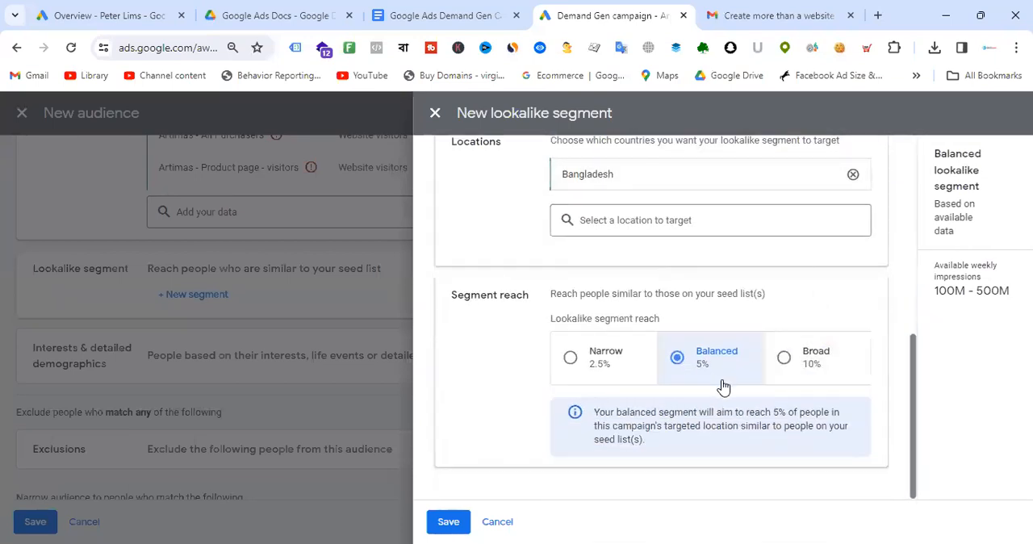
{"action": "scroll", "coordinate": [721, 364], "scroll_direction": "up", "scroll_amount": 4}
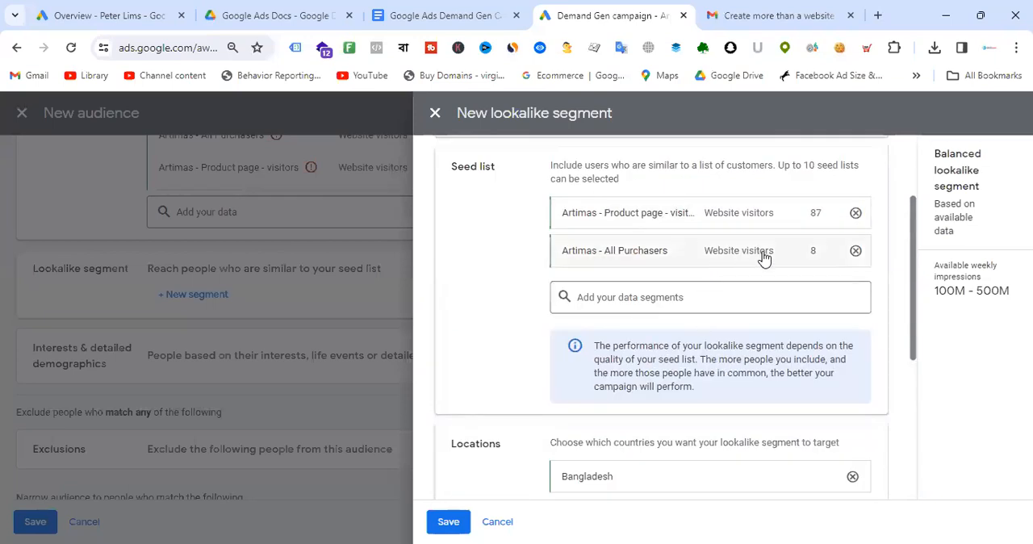
{"action": "scroll", "coordinate": [764, 248], "scroll_direction": "down", "scroll_amount": 4}
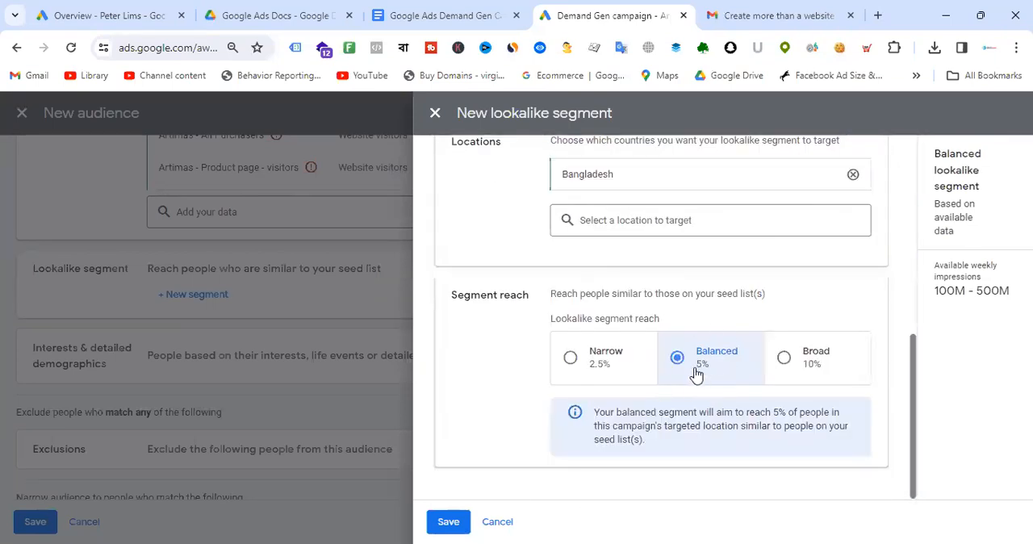
- Compare the Narrow and Broad reach options, keep Balanced 5% reach and save the lookalike segment
{"action": "left_click", "coordinate": [573, 363]}
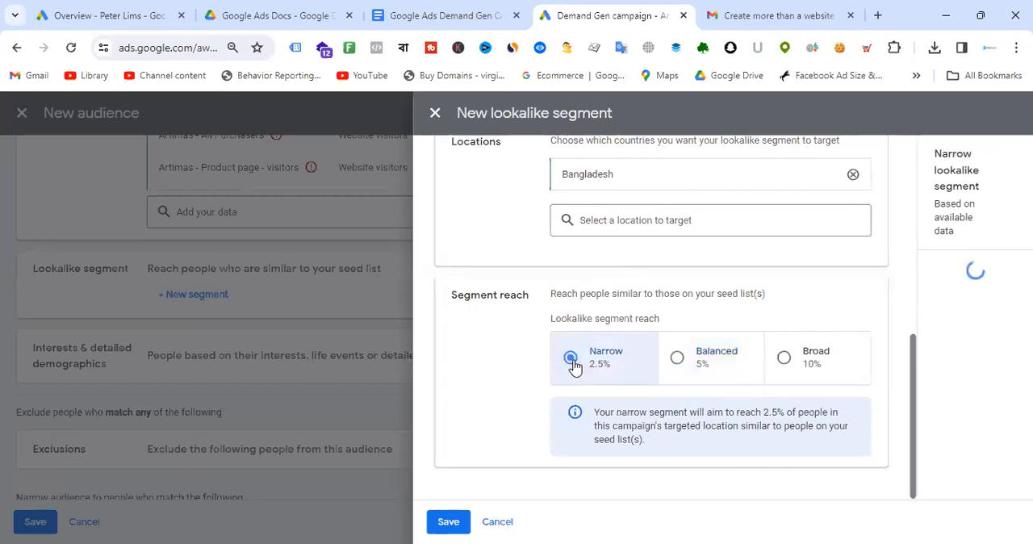
{"action": "scroll", "coordinate": [572, 363], "scroll_direction": "up", "scroll_amount": 5}
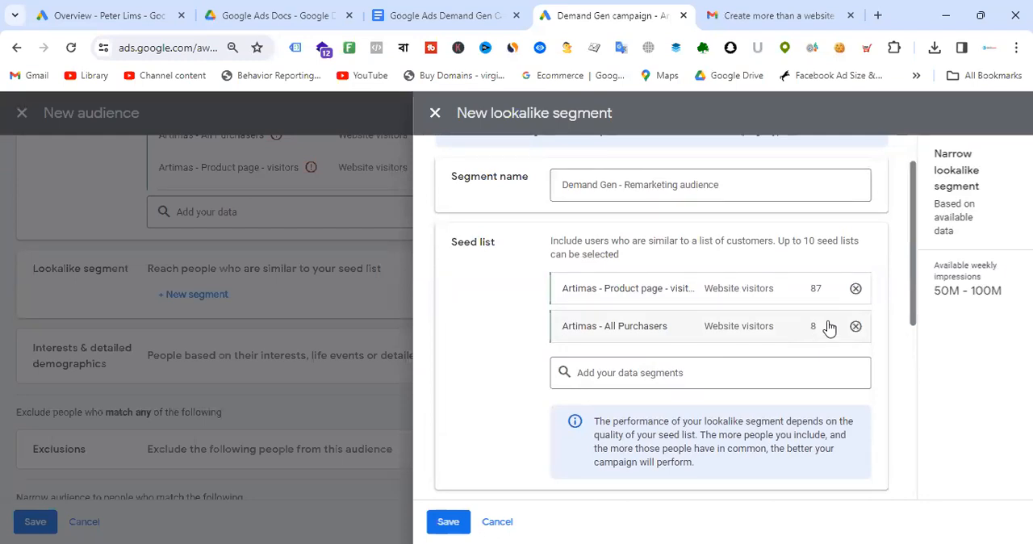
{"action": "scroll", "coordinate": [595, 376], "scroll_direction": "down", "scroll_amount": 5}
{"action": "left_click", "coordinate": [676, 360]}
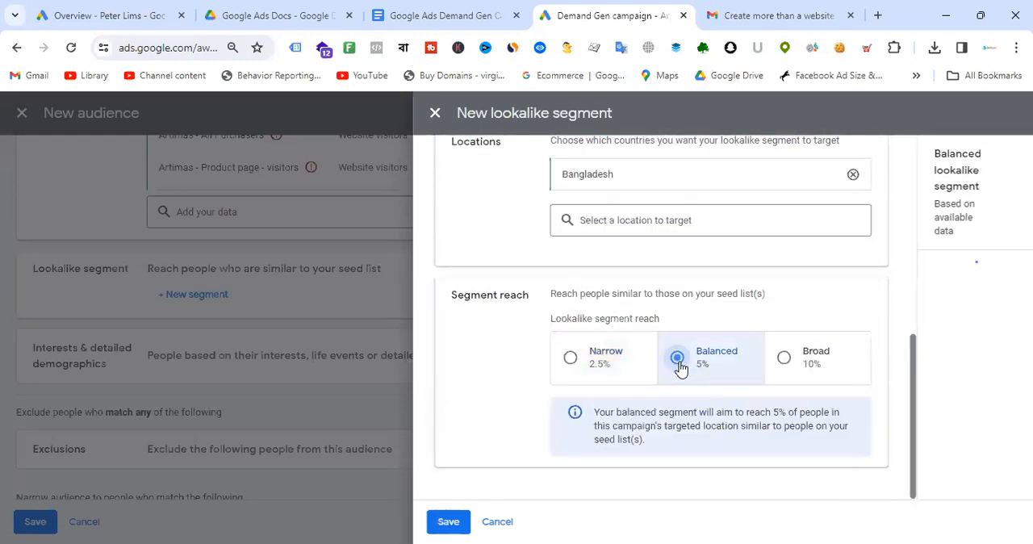
{"action": "left_click", "coordinate": [784, 361]}
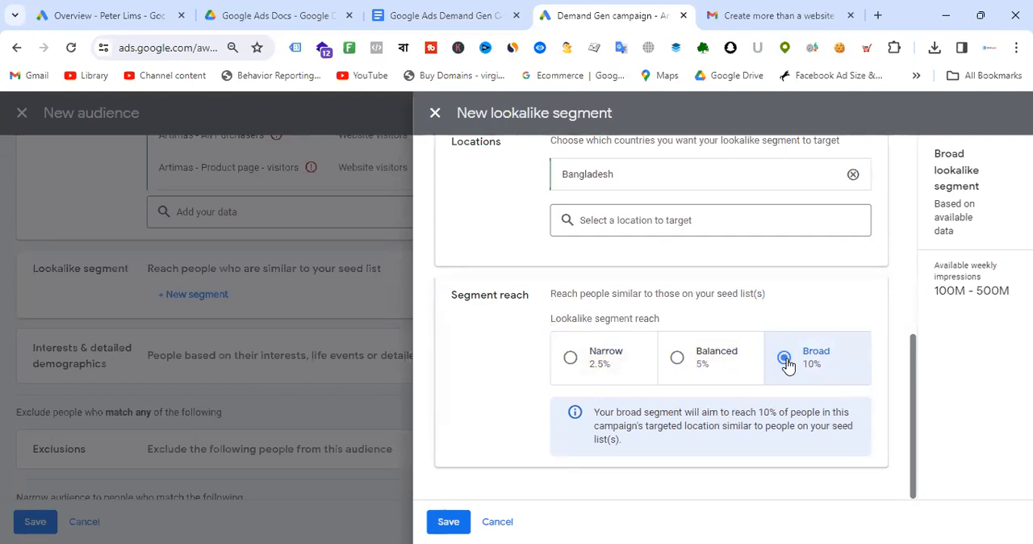
{"action": "scroll", "coordinate": [779, 359], "scroll_direction": "up", "scroll_amount": 3}
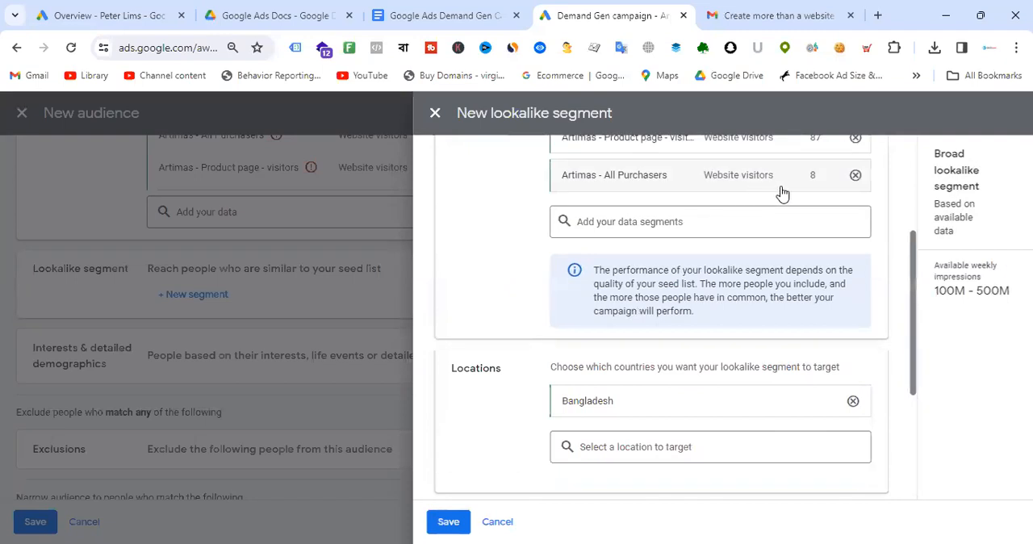
{"action": "scroll", "coordinate": [800, 187], "scroll_direction": "up", "scroll_amount": 1}
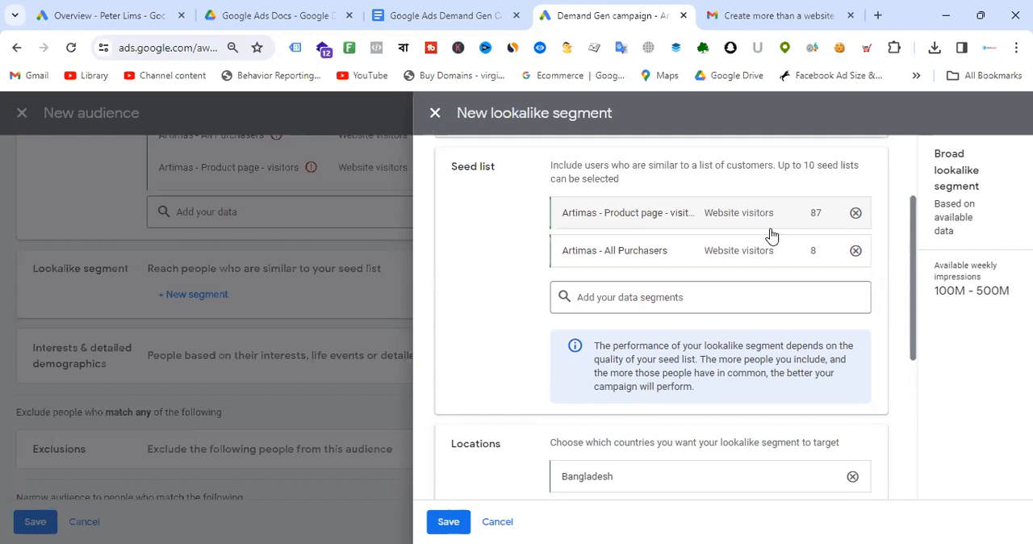
{"action": "scroll", "coordinate": [771, 234], "scroll_direction": "down", "scroll_amount": 4}
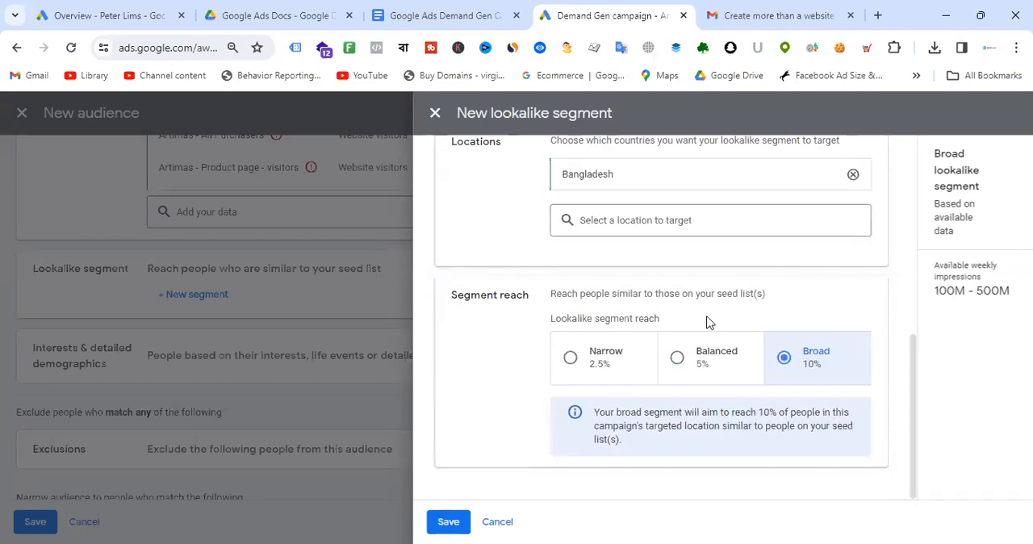
{"action": "left_click", "coordinate": [680, 360]}
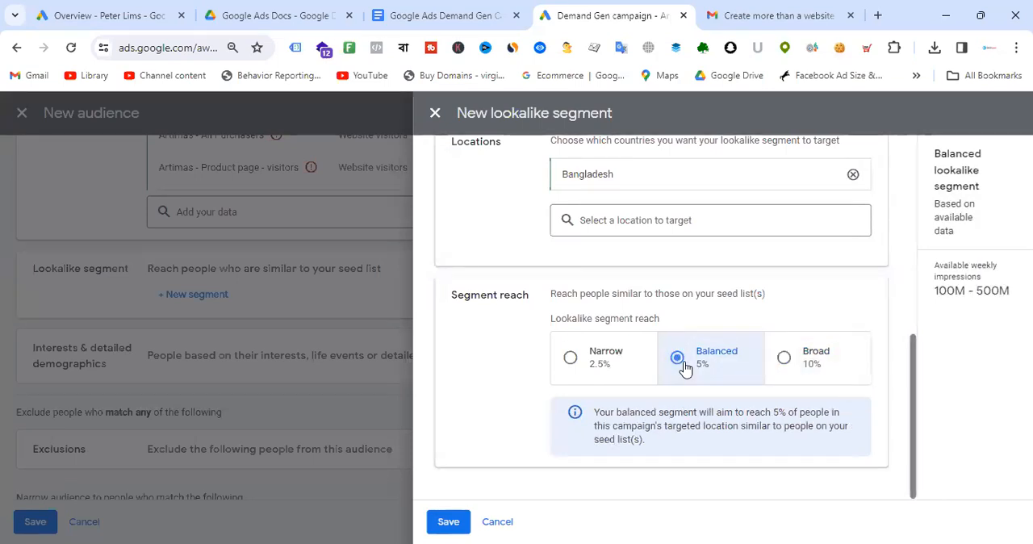
{"action": "left_click", "coordinate": [453, 523]}
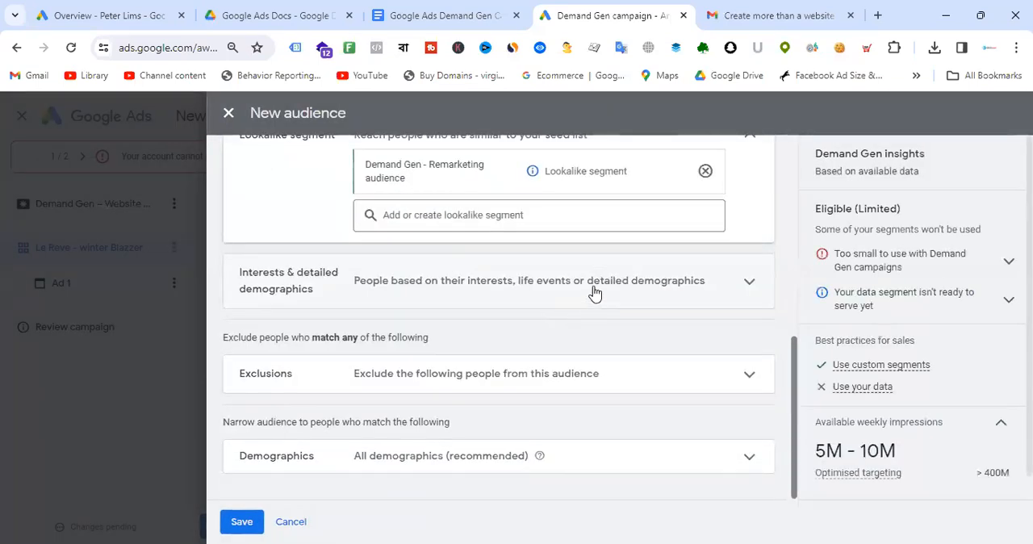
- Expand Interests & detailed demographics and browse the In-market segment categories
{"action": "left_click", "coordinate": [679, 288]}
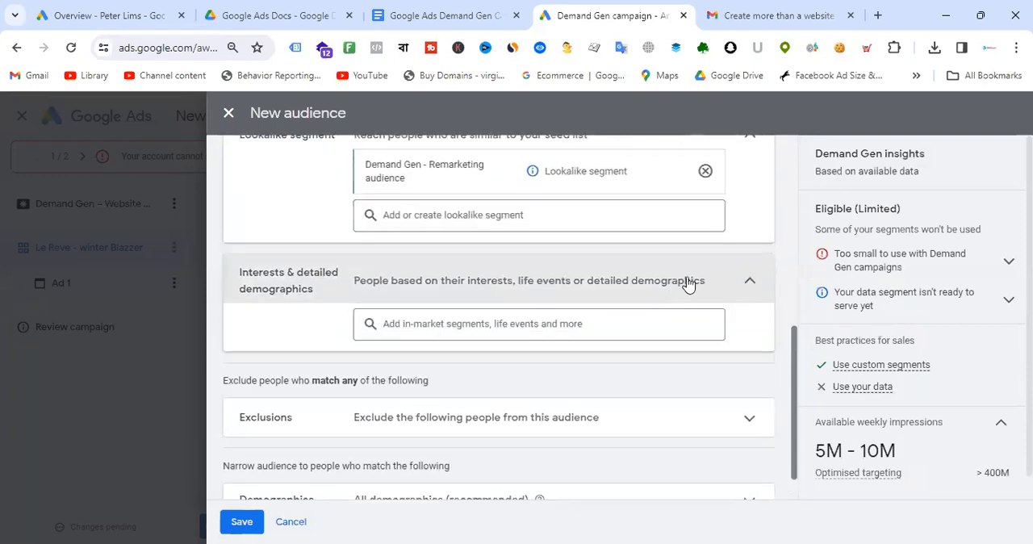
{"action": "scroll", "coordinate": [680, 240], "scroll_direction": "up", "scroll_amount": 5}
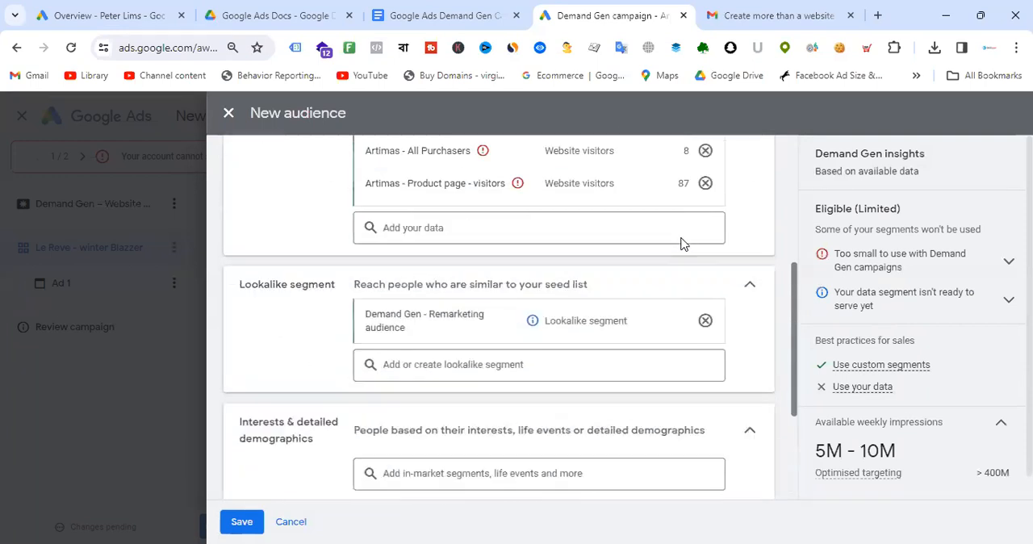
{"action": "scroll", "coordinate": [593, 247], "scroll_direction": "up", "scroll_amount": 1}
{"action": "scroll", "coordinate": [600, 233], "scroll_direction": "down", "scroll_amount": 7}
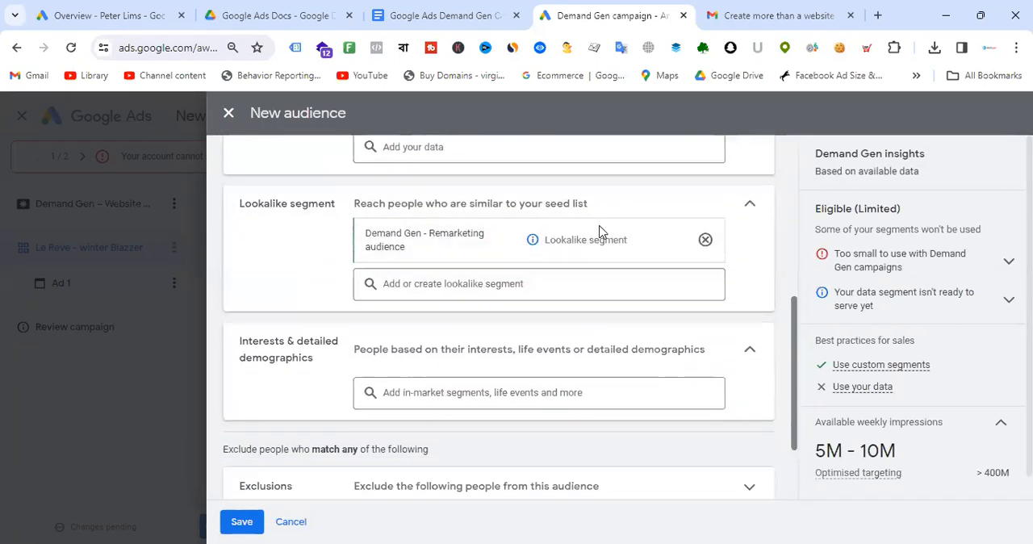
{"action": "scroll", "coordinate": [595, 244], "scroll_direction": "up", "scroll_amount": 1}
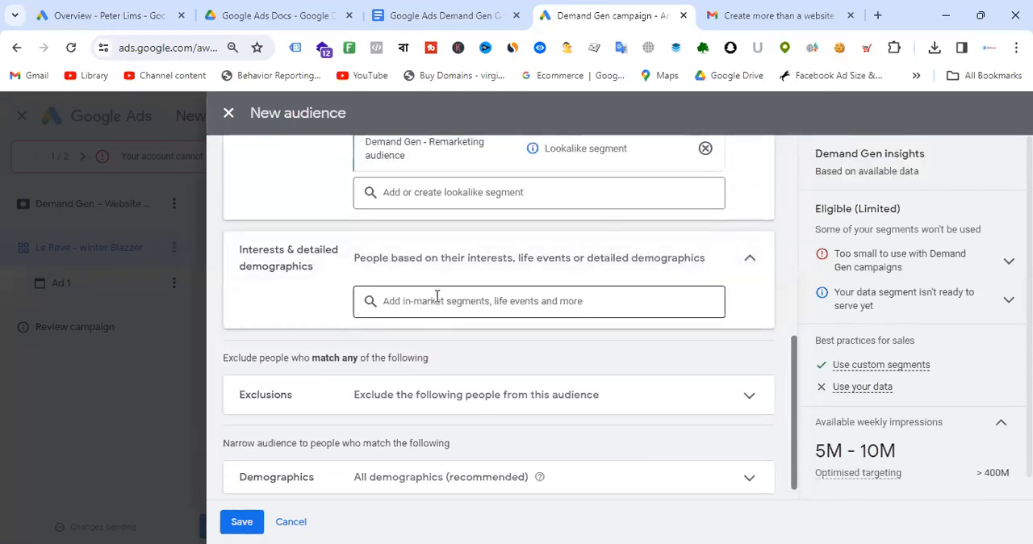
{"action": "left_click", "coordinate": [503, 302]}
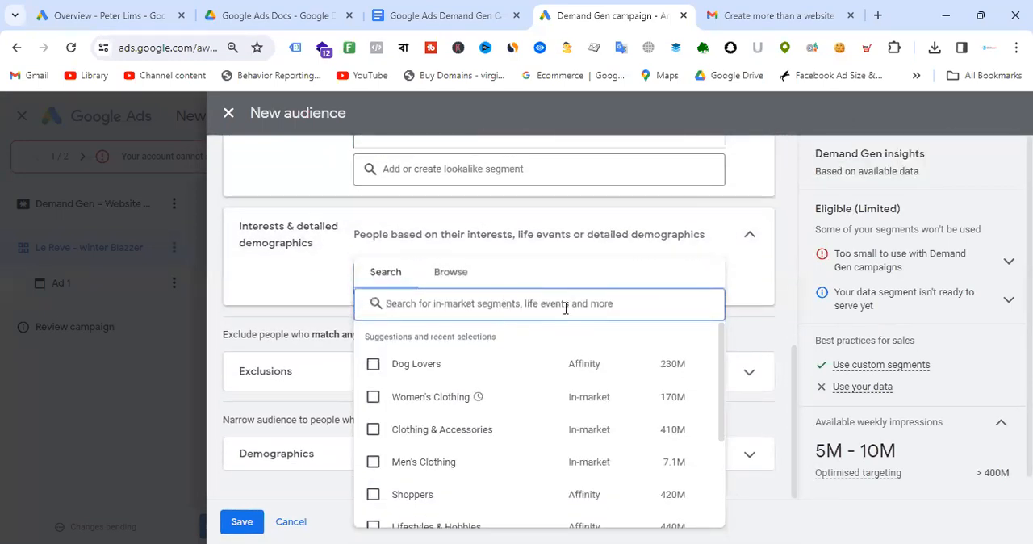
{"action": "left_click", "coordinate": [464, 276]}
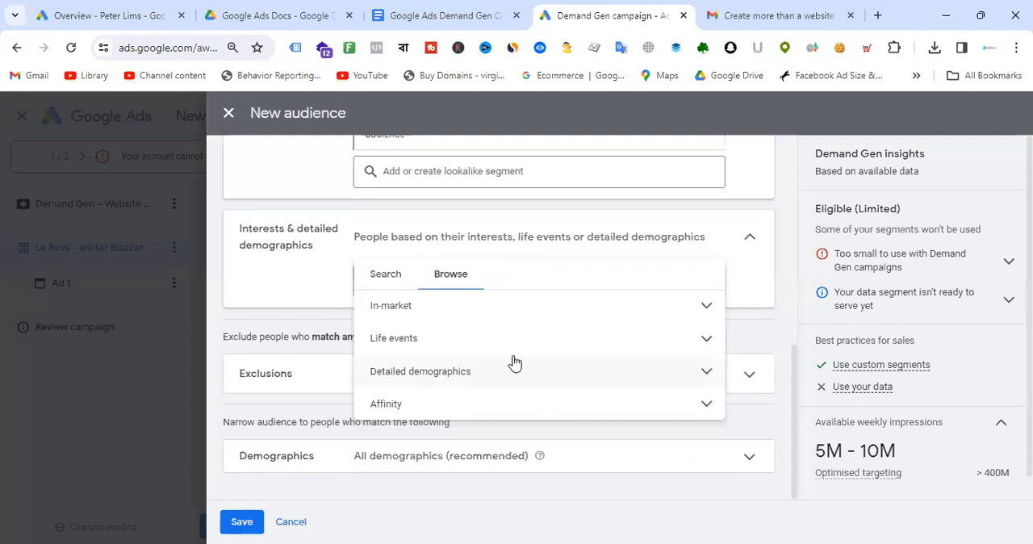
{"action": "left_click", "coordinate": [709, 309]}
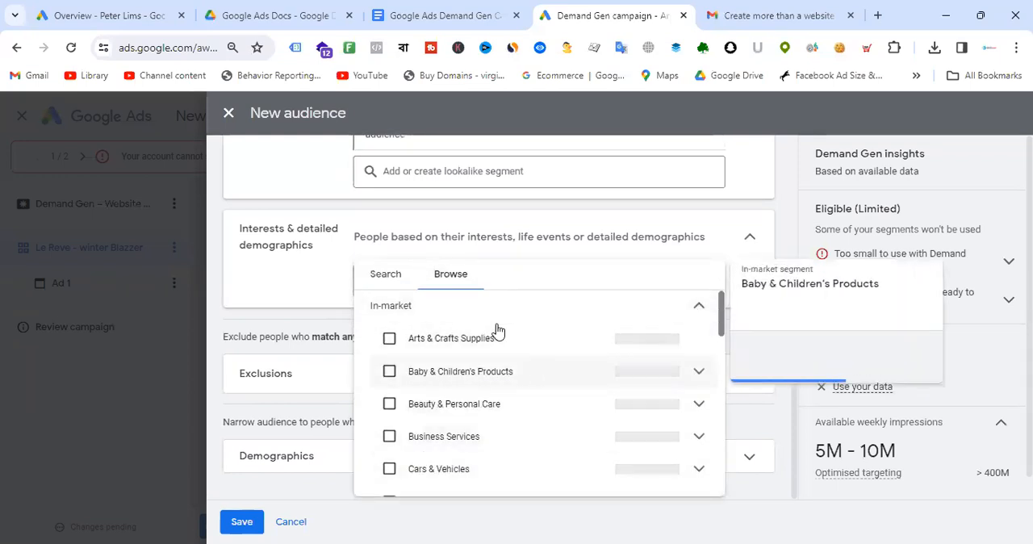
- Search the interest segments for winter blazzer and winter dre, then clear the search
{"action": "left_click", "coordinate": [391, 276]}
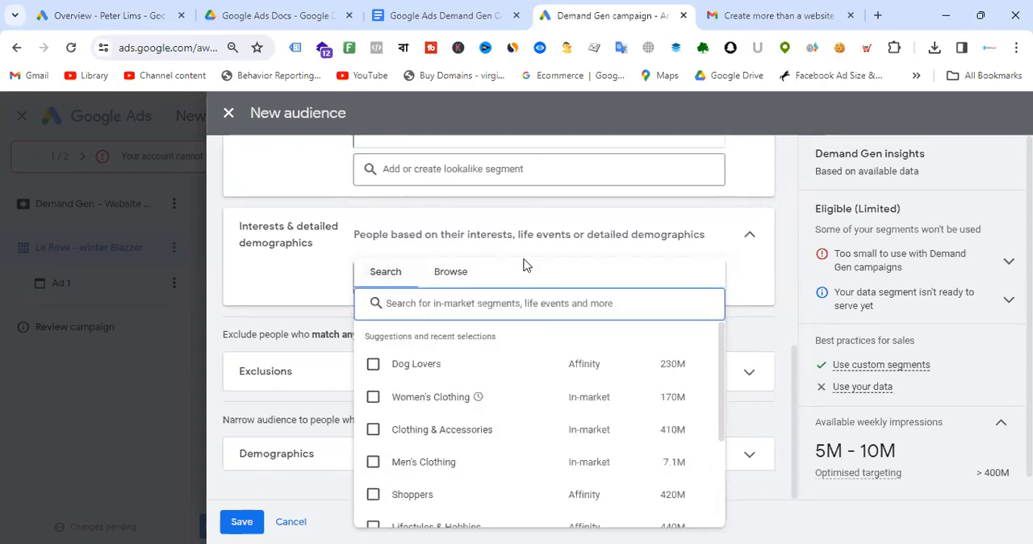
{"action": "type", "text": "winter"}
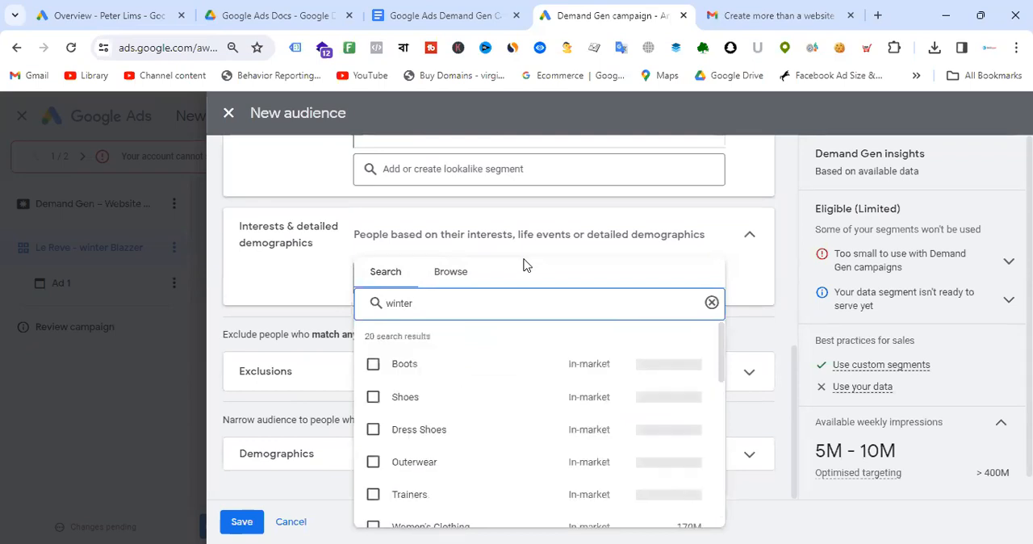
{"action": "type", "text": " ba"}
{"action": "type", "text": "lazzer"}
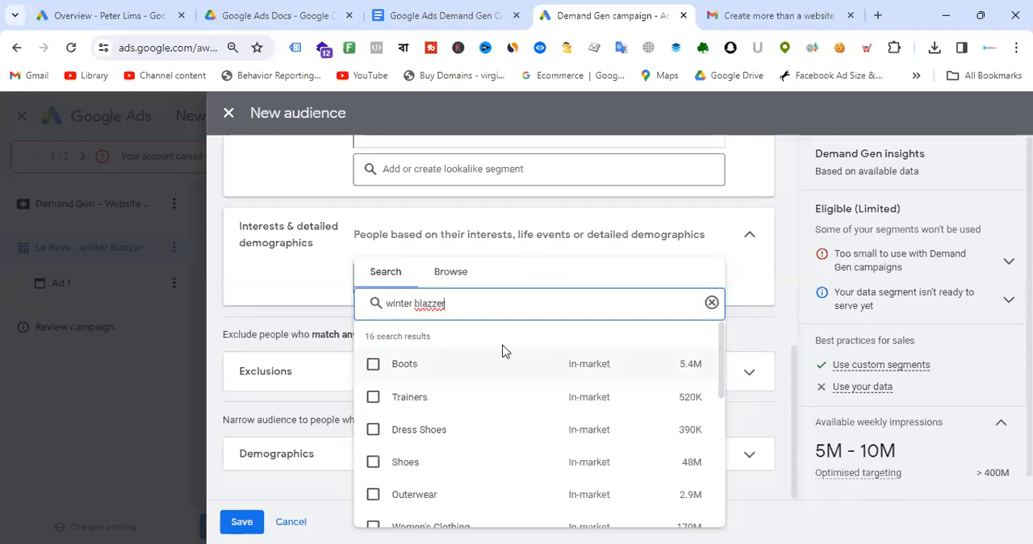
{"action": "scroll", "coordinate": [484, 398], "scroll_direction": "down", "scroll_amount": 2}
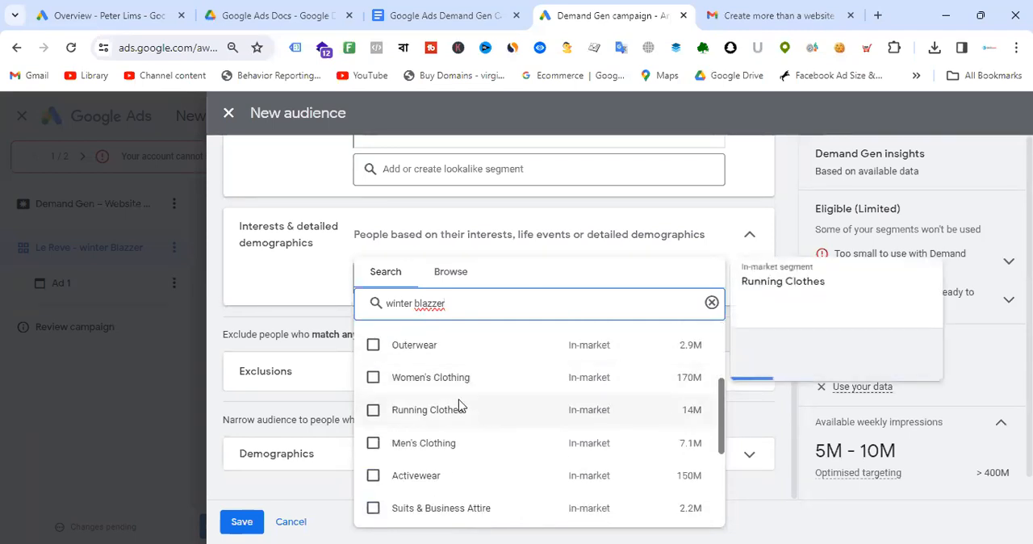
{"action": "left_click_drag", "start_coordinate": [484, 297], "coordinate": [377, 309]}
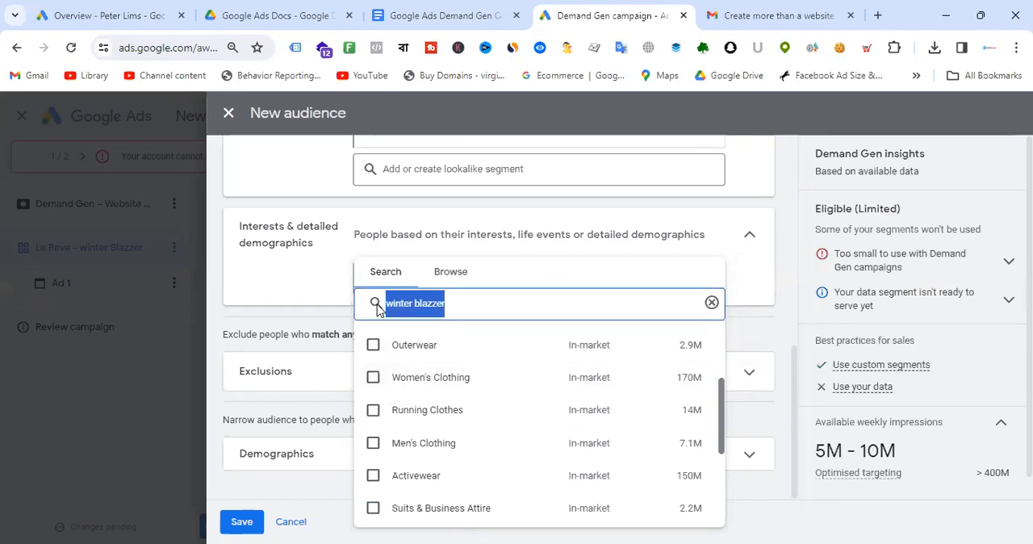
{"action": "type", "text": "winter"}
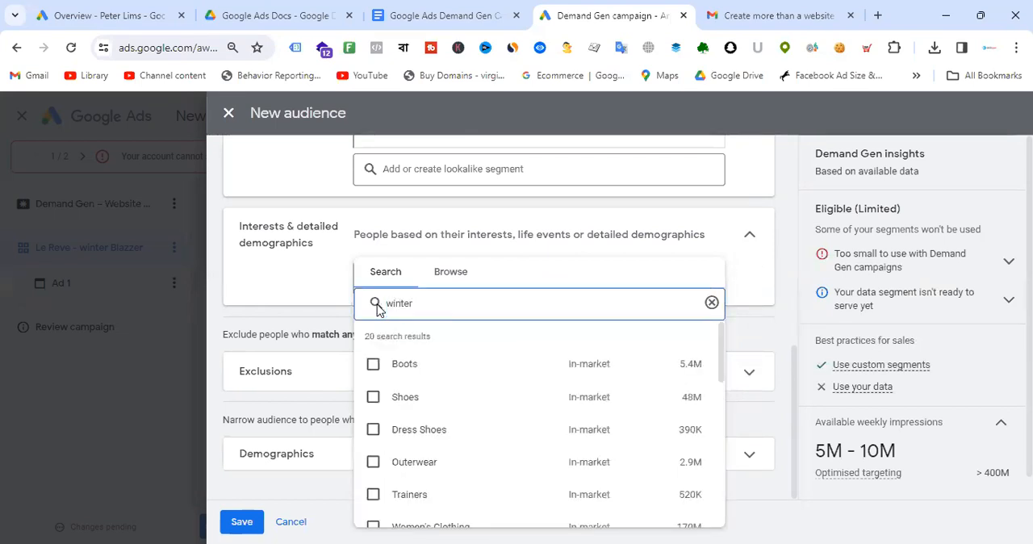
{"action": "type", "text": " dre"}
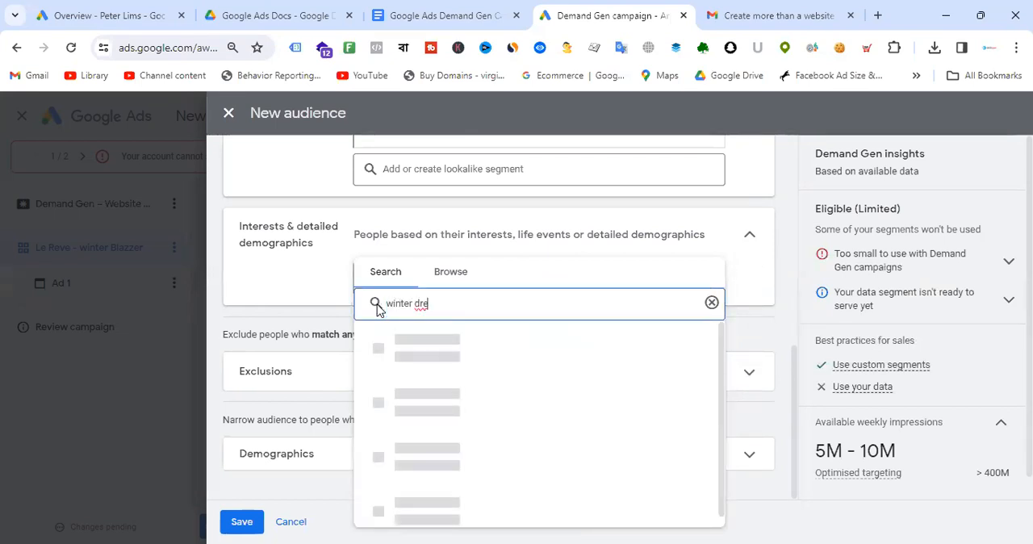
{"action": "key", "text": "BackSpace"}
{"action": "key", "text": "BackSpace"}
{"action": "key", "text": "BackSpace"}
{"action": "key", "text": "BackSpace"}
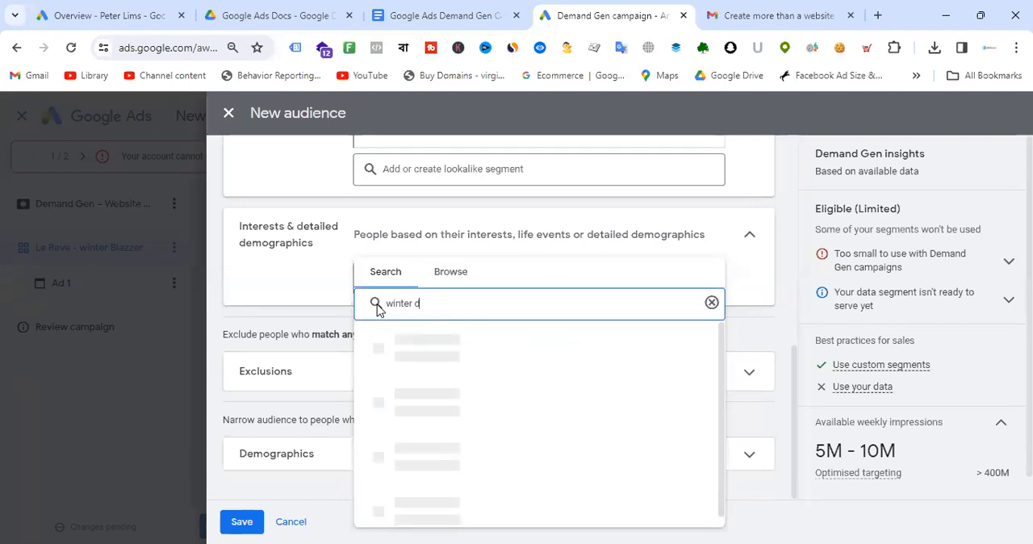
{"action": "key", "text": "BackSpace"}
{"action": "key", "text": "BackSpace"}
{"action": "key", "text": "BackSpace"}
{"action": "key", "text": "BackSpace"}
{"action": "key", "text": "BackSpace"}
{"action": "key", "text": "BackSpace"}
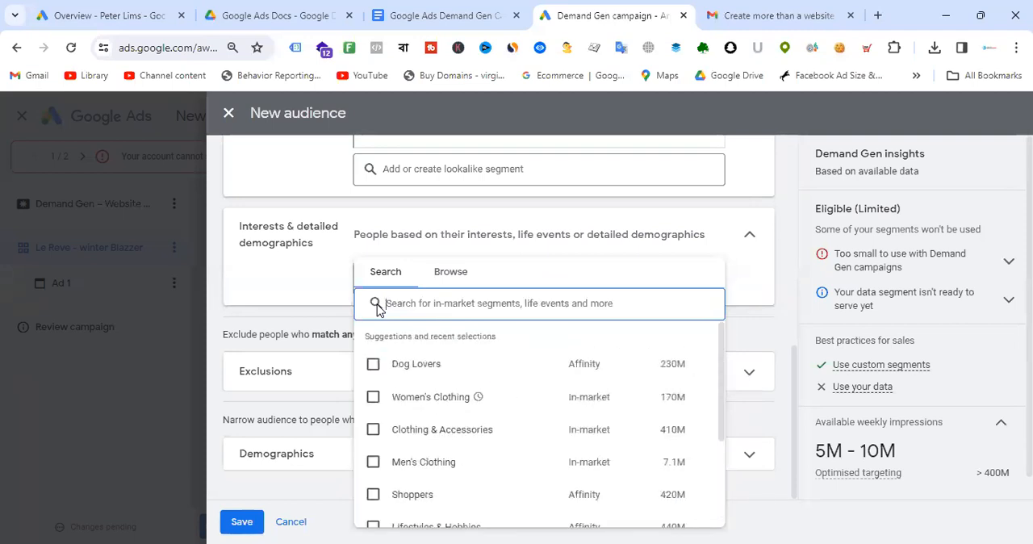
- Search segments for fashion and add the Men's Clothing and Women's Clothing in-market segments
{"action": "type", "text": "fashion"}
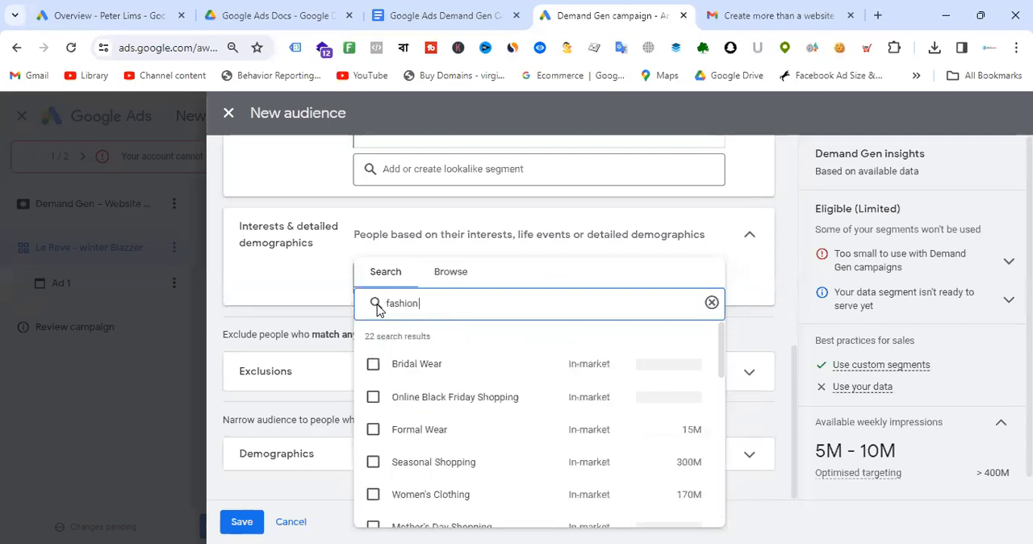
{"action": "scroll", "coordinate": [523, 381], "scroll_direction": "down", "scroll_amount": 1}
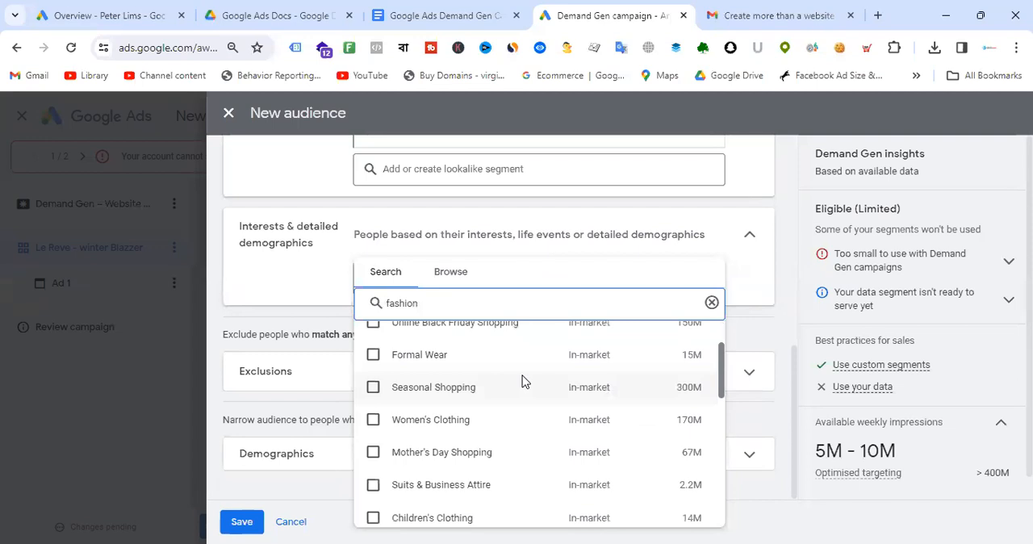
{"action": "scroll", "coordinate": [522, 381], "scroll_direction": "down", "scroll_amount": 4}
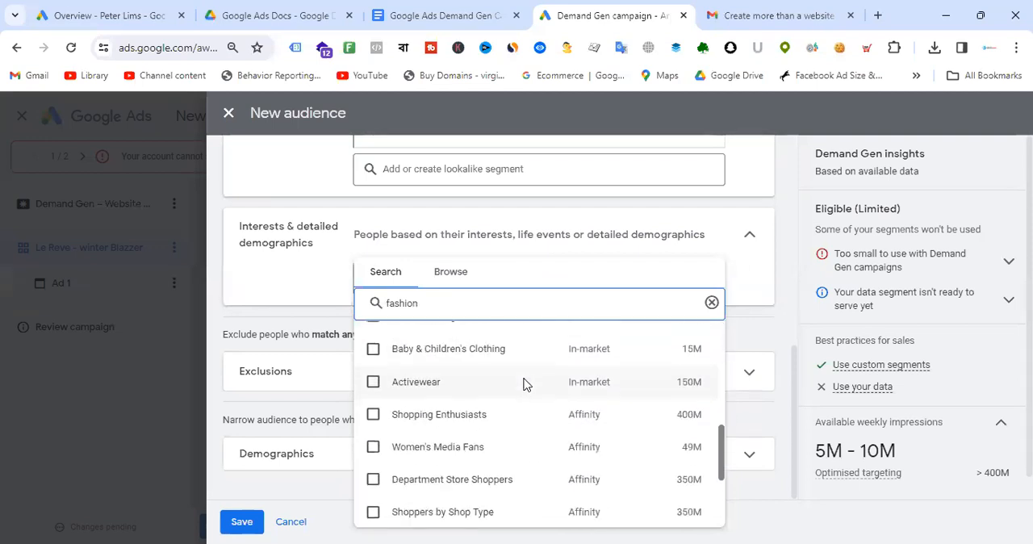
{"action": "scroll", "coordinate": [523, 384], "scroll_direction": "down", "scroll_amount": 2}
{"action": "scroll", "coordinate": [523, 384], "scroll_direction": "up", "scroll_amount": 4}
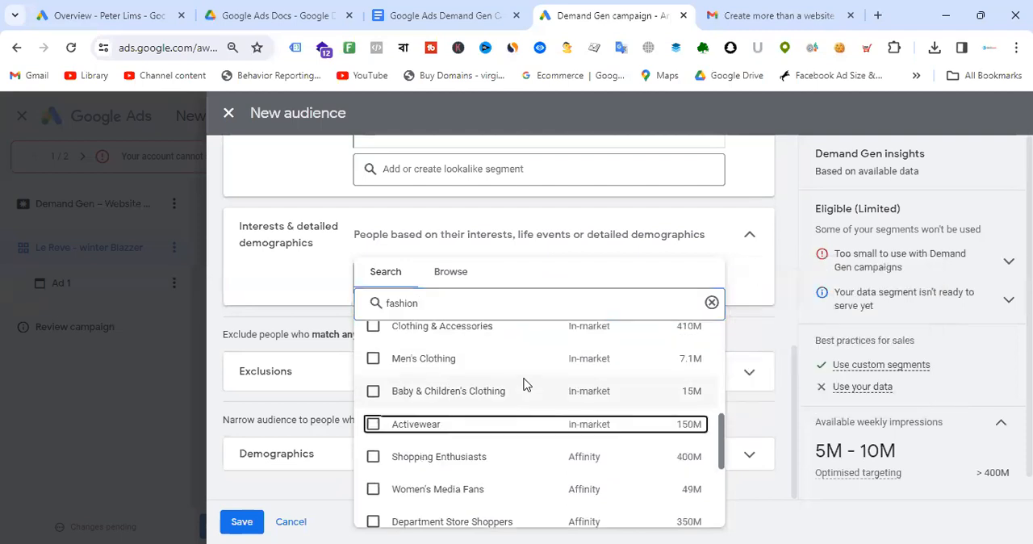
{"action": "scroll", "coordinate": [523, 385], "scroll_direction": "down", "scroll_amount": 4}
{"action": "mouse_move", "coordinate": [523, 385]}
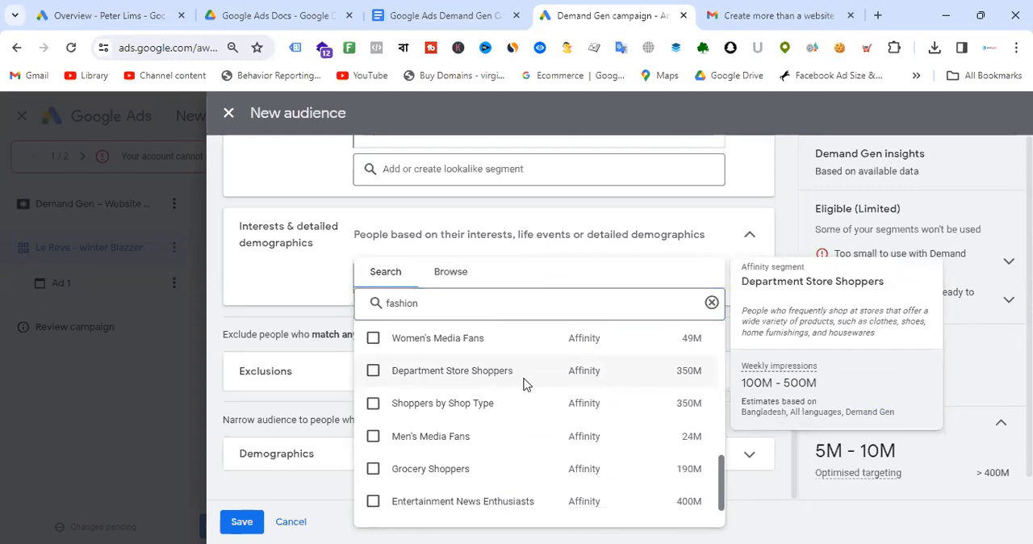
{"action": "scroll", "coordinate": [525, 388], "scroll_direction": "down", "scroll_amount": 2}
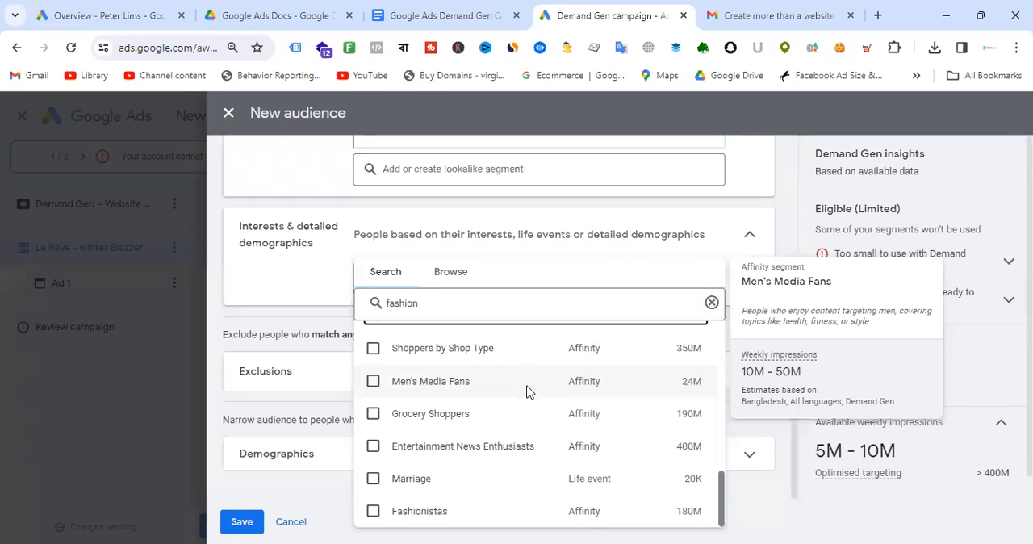
{"action": "scroll", "coordinate": [529, 408], "scroll_direction": "up", "scroll_amount": 8}
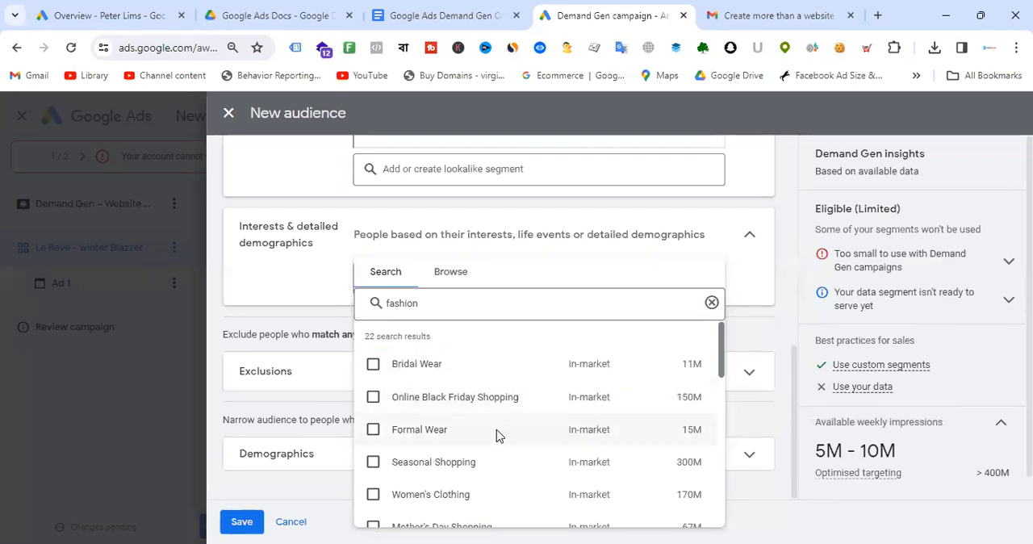
{"action": "scroll", "coordinate": [496, 471], "scroll_direction": "down", "scroll_amount": 5}
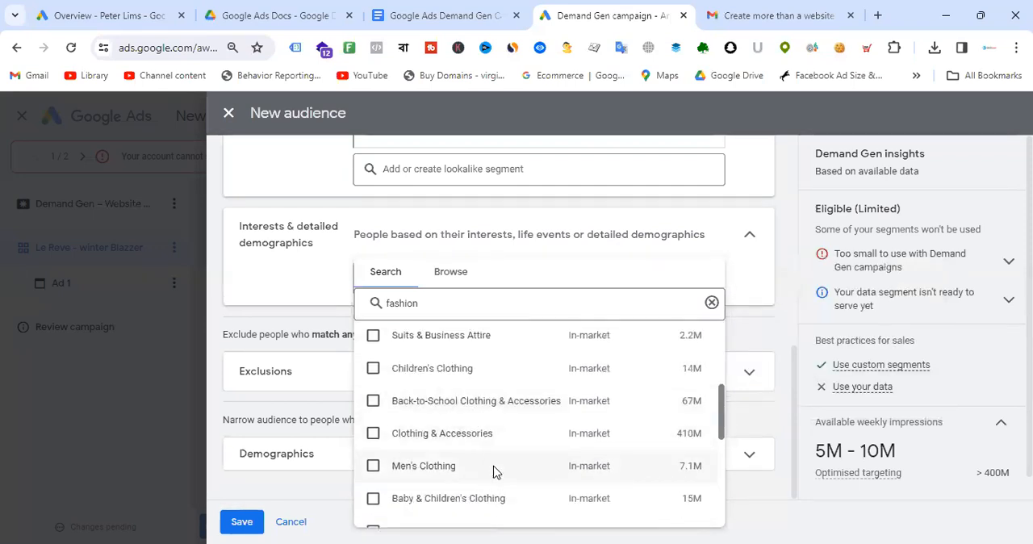
{"action": "left_click", "coordinate": [373, 465]}
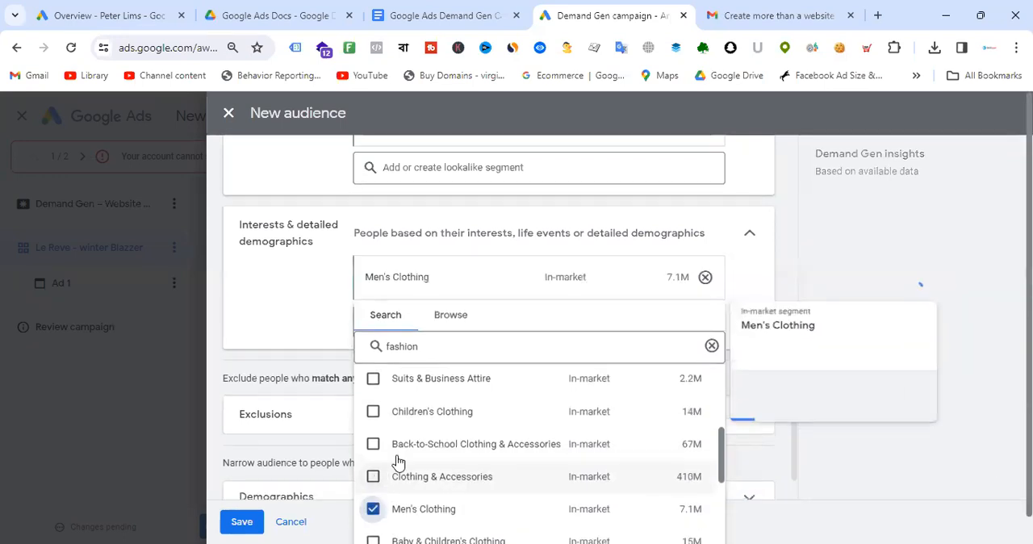
{"action": "scroll", "coordinate": [510, 412], "scroll_direction": "up", "scroll_amount": 1}
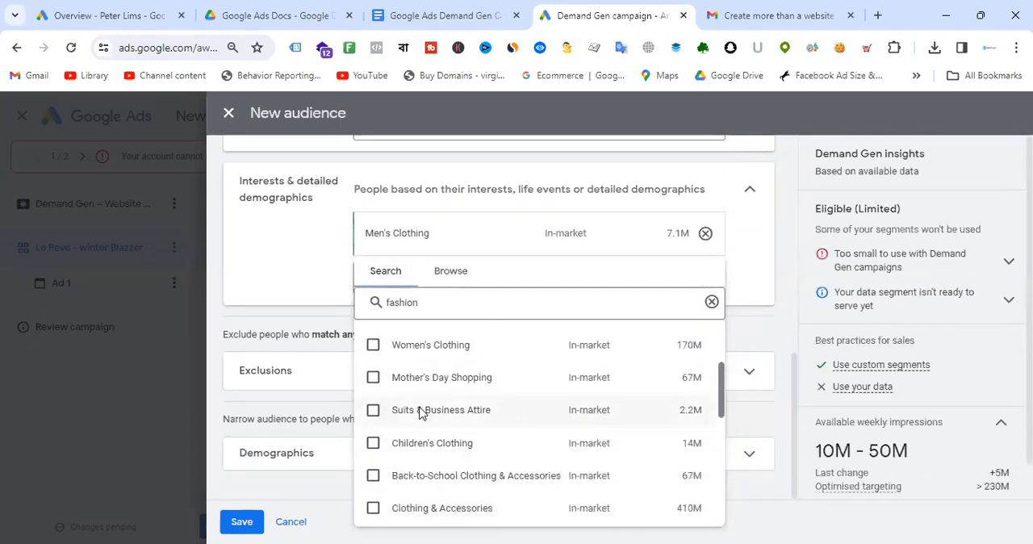
{"action": "left_click", "coordinate": [372, 345]}
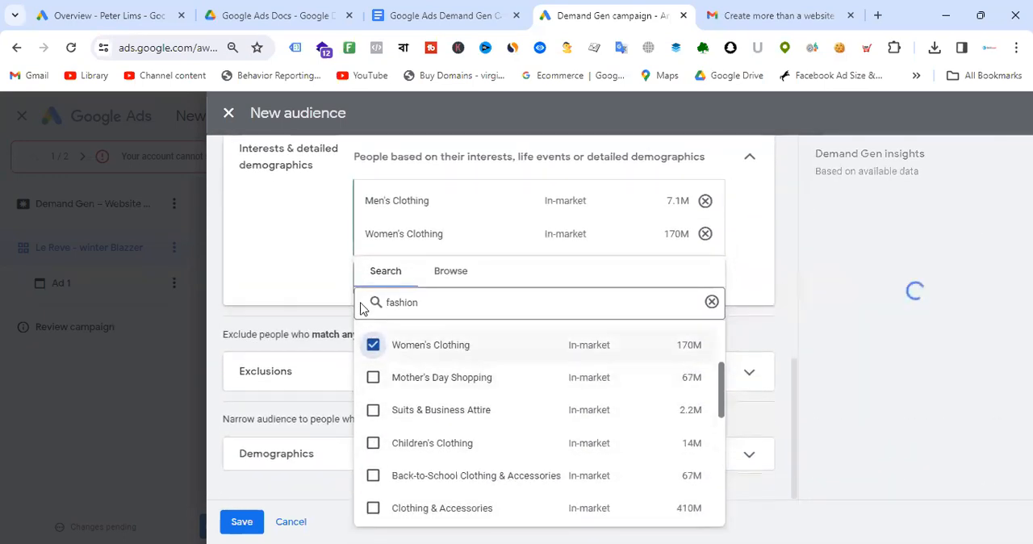
{"action": "left_click", "coordinate": [321, 284]}
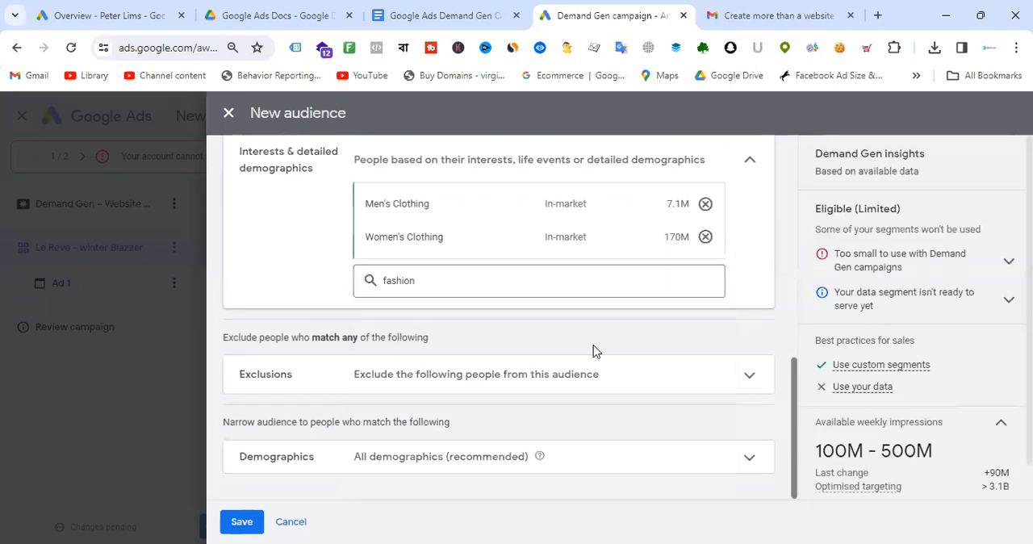
- Expand Demographics and Additional demographics, and exclude the Unknown gender and Unknown age options
{"action": "left_click", "coordinate": [505, 460]}
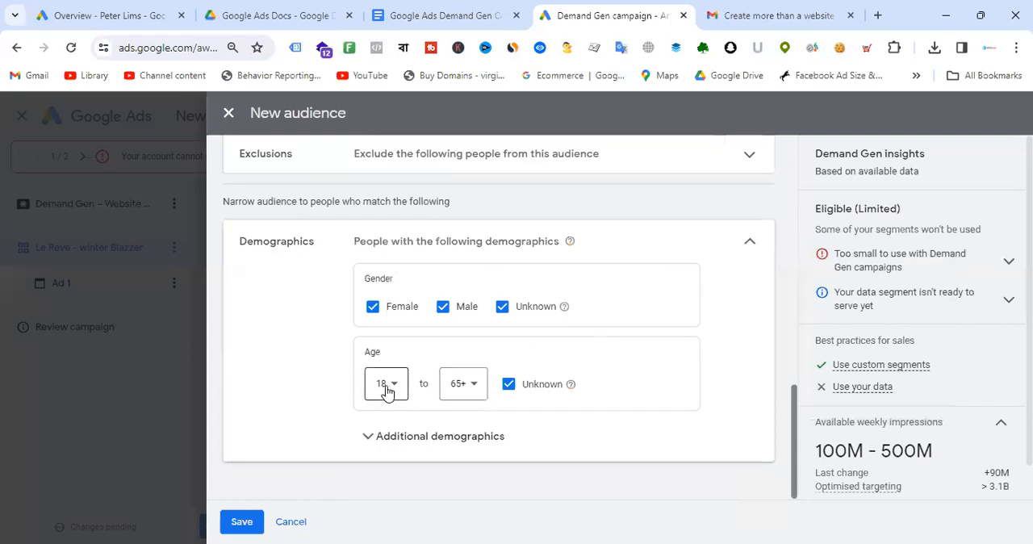
{"action": "left_click", "coordinate": [484, 436]}
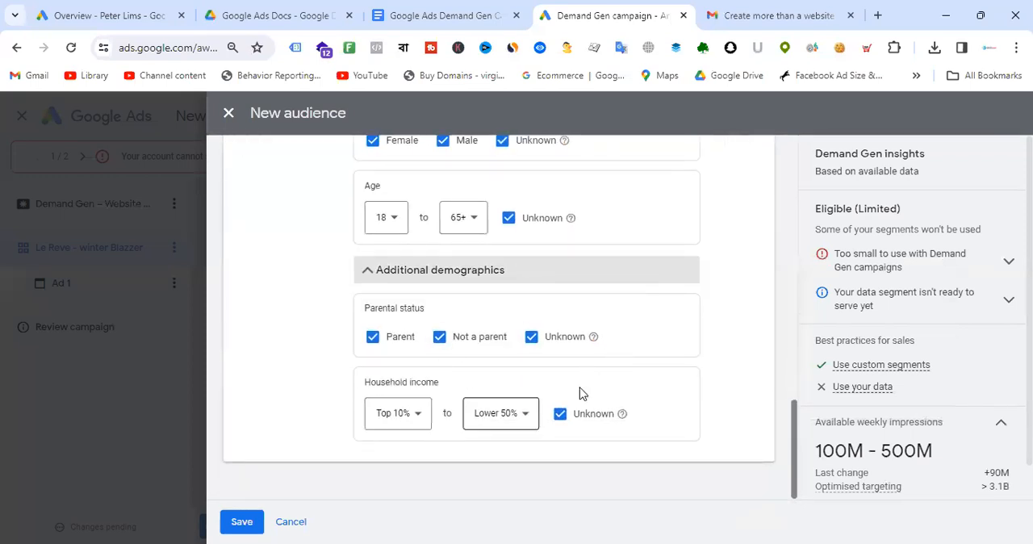
{"action": "scroll", "coordinate": [617, 341], "scroll_direction": "up", "scroll_amount": 2}
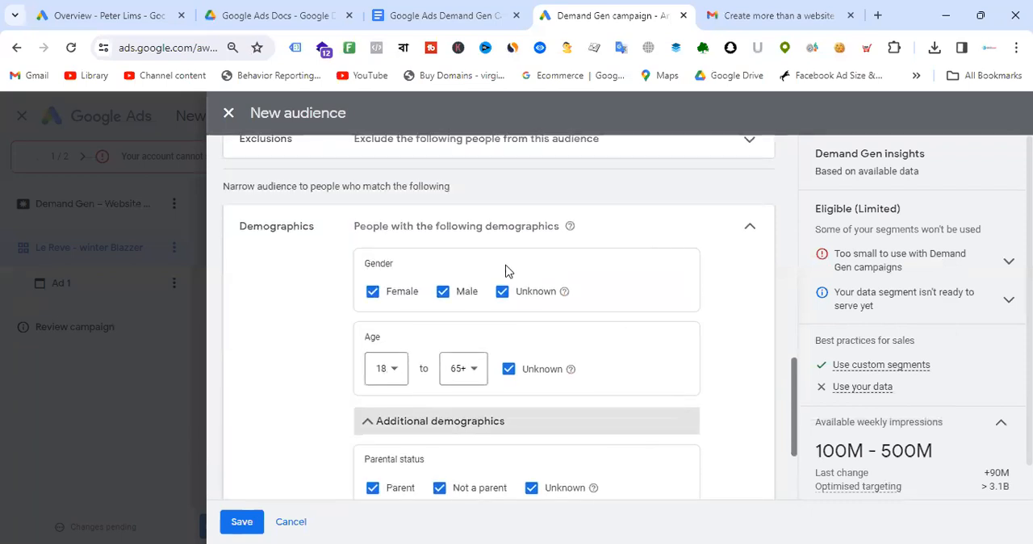
{"action": "left_click", "coordinate": [502, 292]}
{"action": "left_click", "coordinate": [509, 370]}
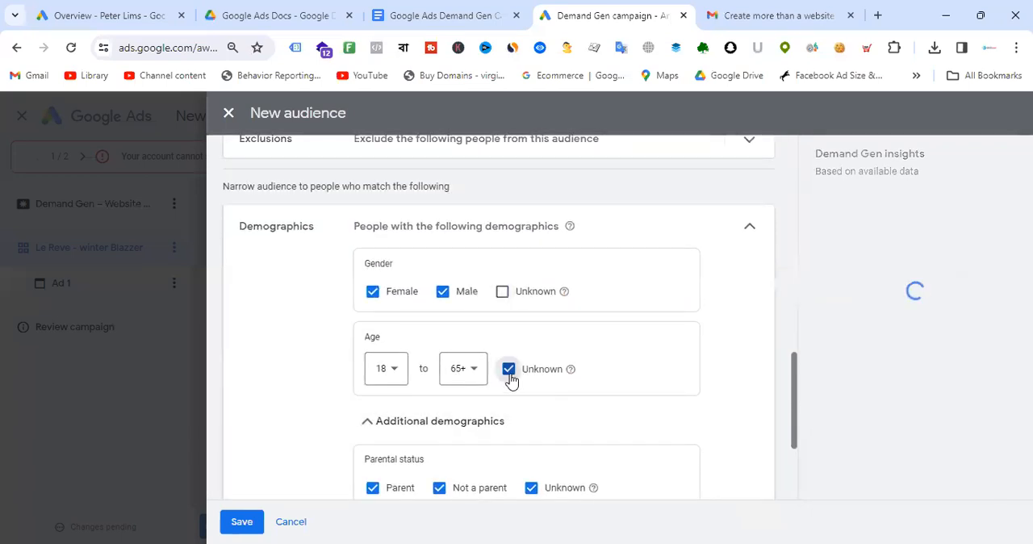
- Set the audience age range to 18 to 44 and save the new audience
{"action": "left_click", "coordinate": [474, 375]}
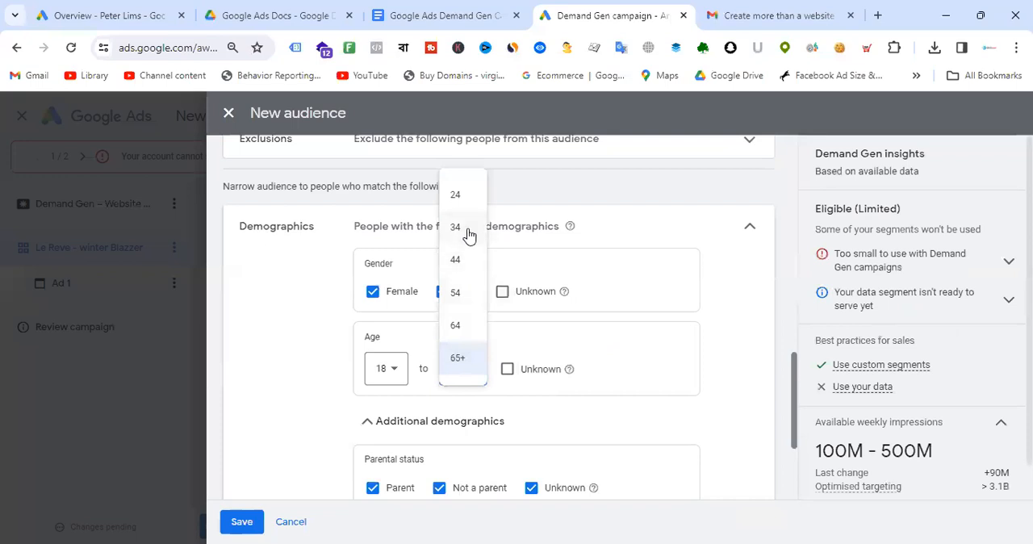
{"action": "left_click", "coordinate": [470, 254]}
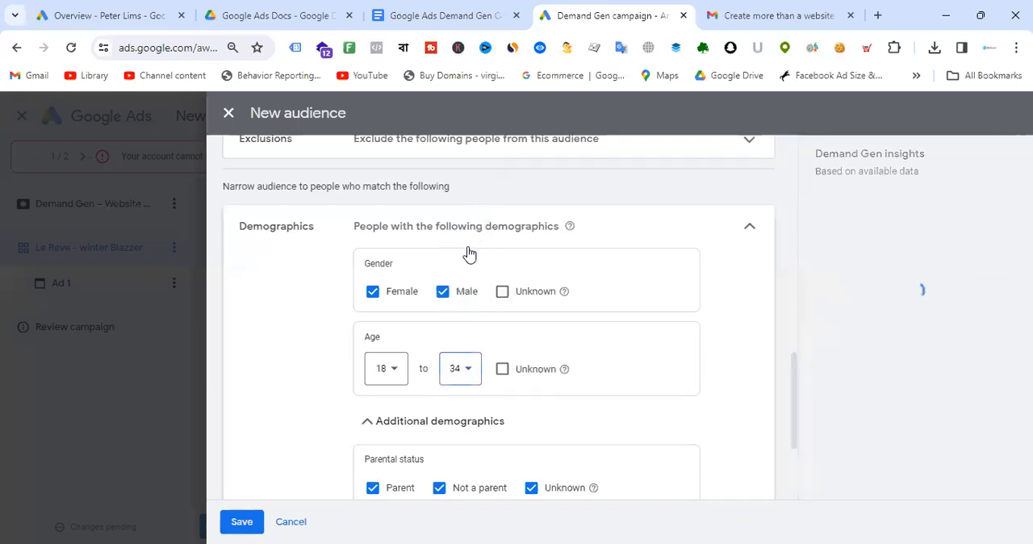
{"action": "left_click", "coordinate": [474, 376]}
{"action": "left_click", "coordinate": [464, 268]}
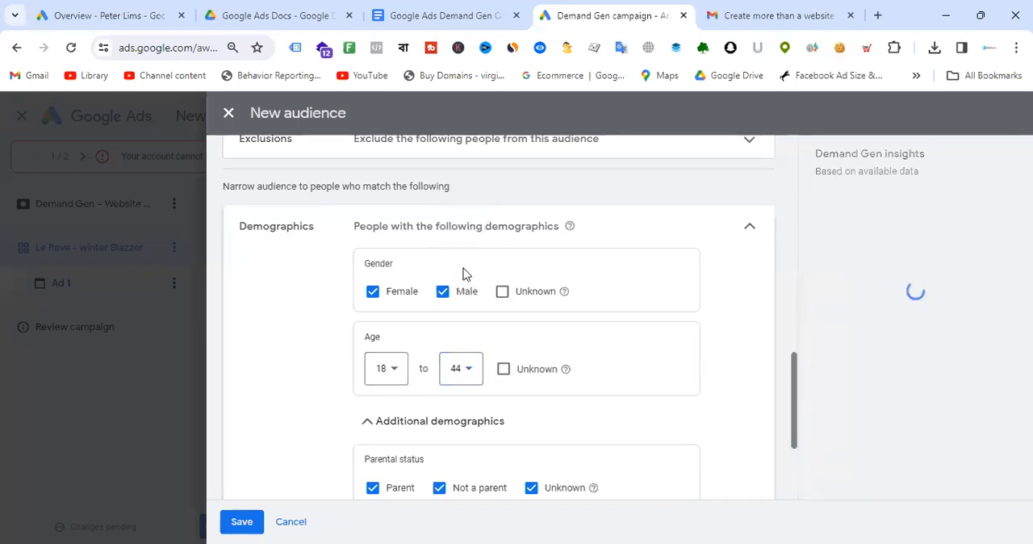
{"action": "scroll", "coordinate": [525, 355], "scroll_direction": "down", "scroll_amount": 3}
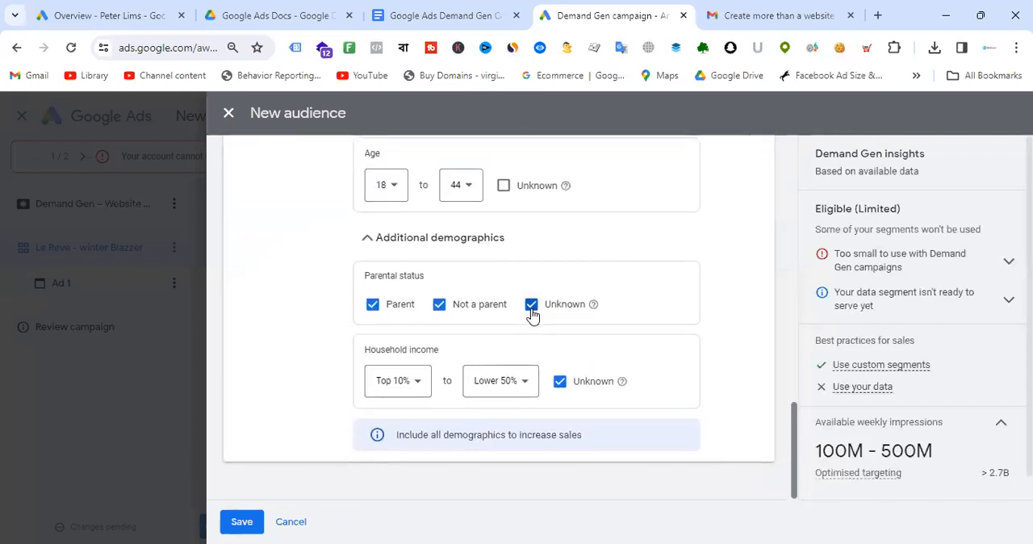
{"action": "left_click", "coordinate": [244, 523]}
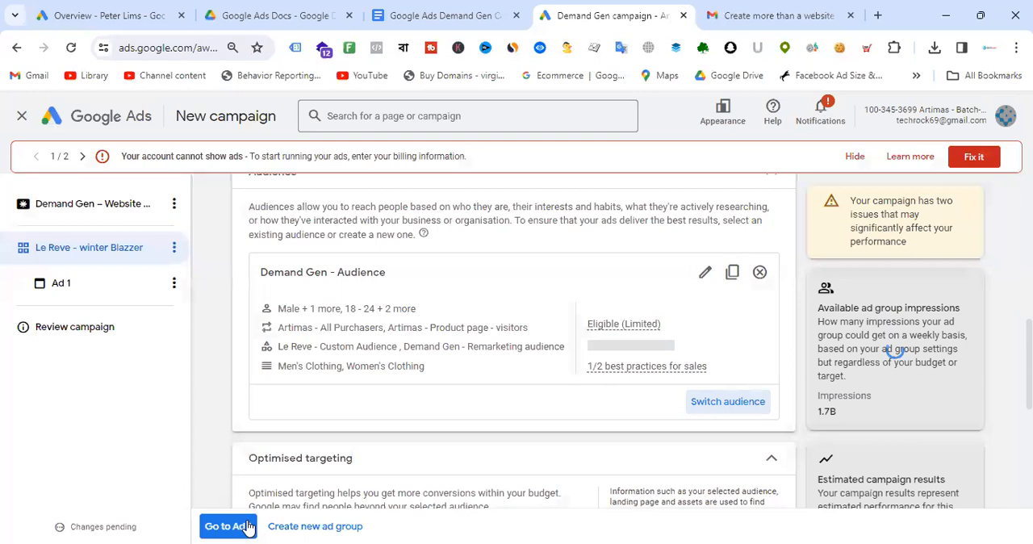
- Review the ad group's Target CPA field below the audience settings
{"action": "scroll", "coordinate": [533, 302], "scroll_direction": "down", "scroll_amount": 5}
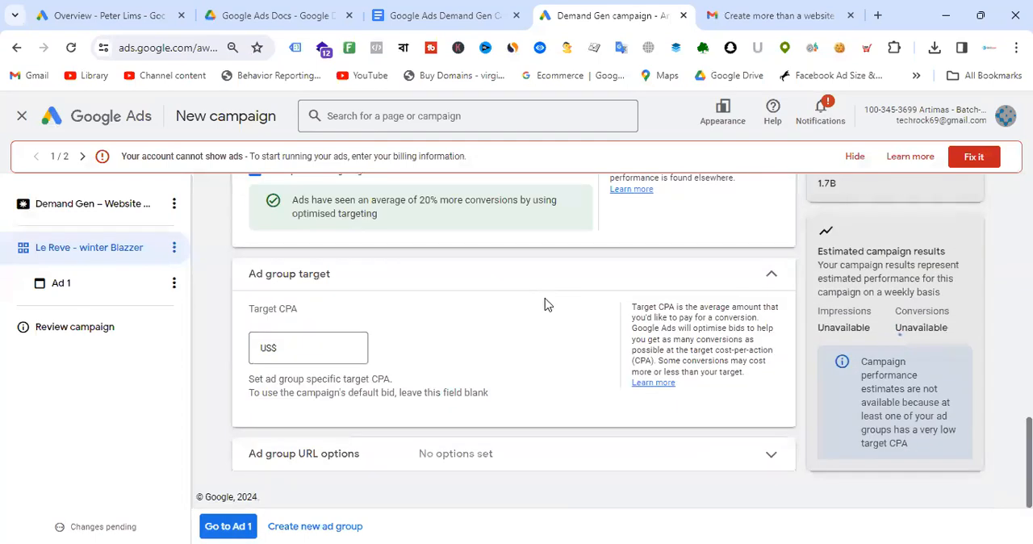
{"action": "left_click", "coordinate": [313, 348]}
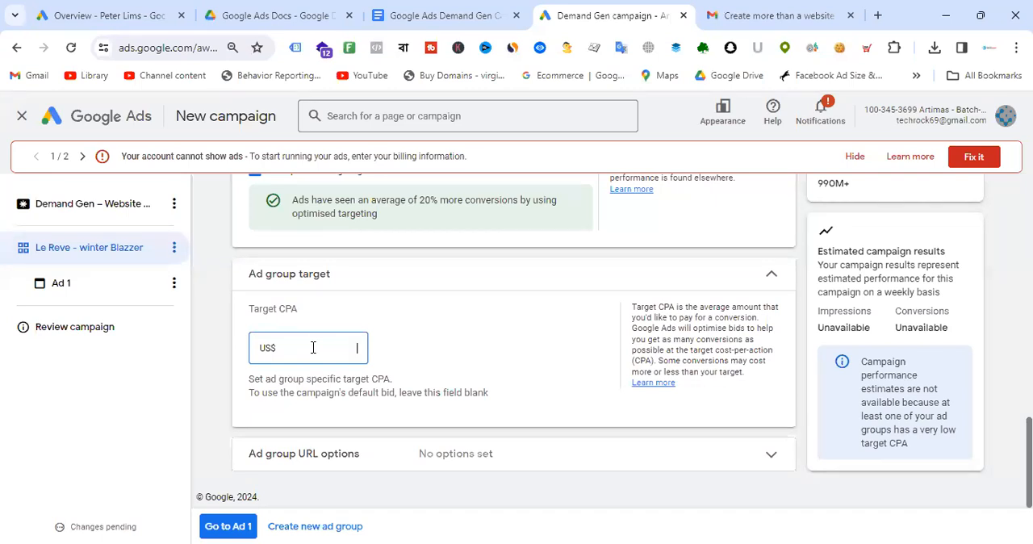
- Switch to the other Google Ads account tab and open its Campaigns list
{"action": "left_click", "coordinate": [143, 8]}
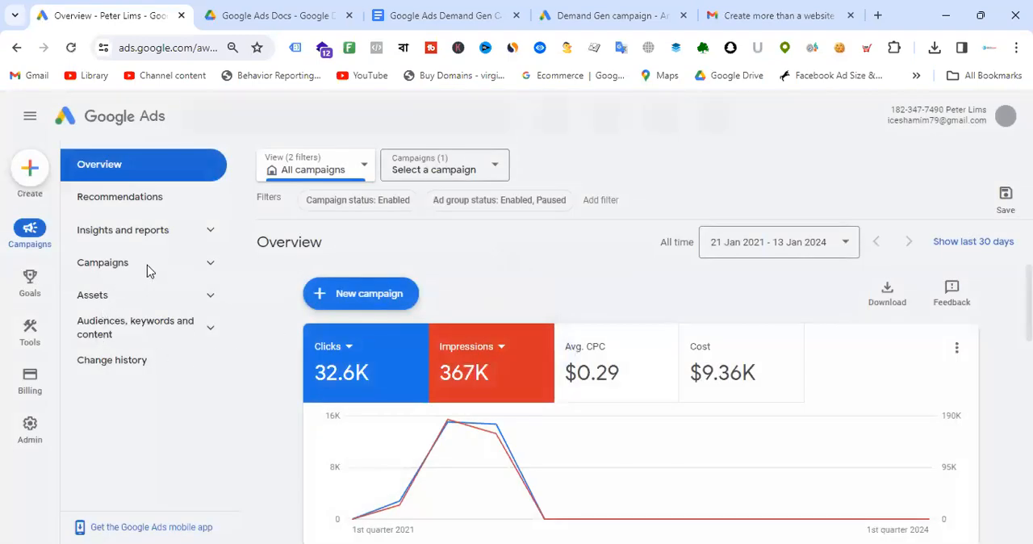
{"action": "left_click", "coordinate": [122, 266]}
{"action": "left_click", "coordinate": [127, 300]}
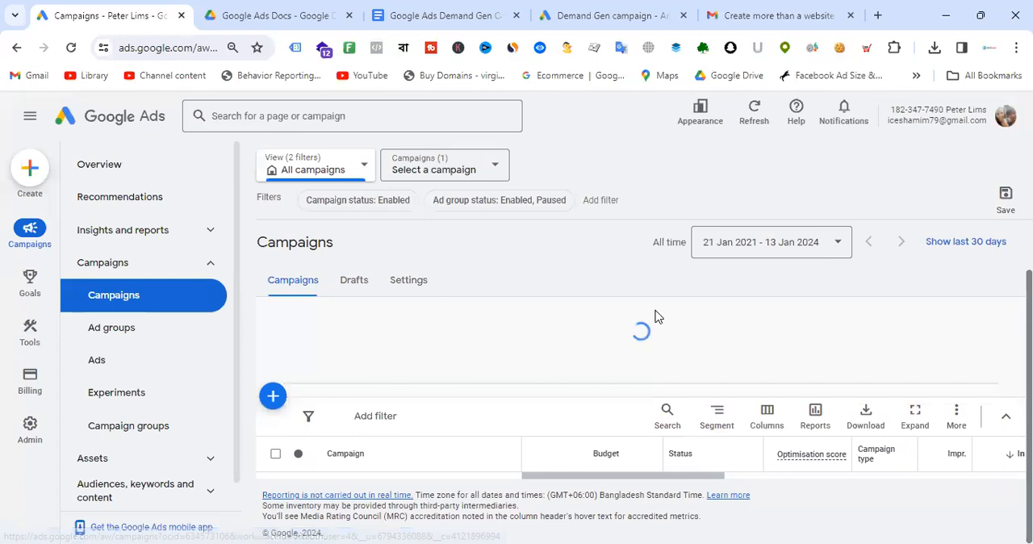
{"action": "scroll", "coordinate": [658, 364], "scroll_direction": "down", "scroll_amount": 3}
{"action": "left_click_drag", "start_coordinate": [652, 441], "coordinate": [755, 453]}
{"action": "scroll", "coordinate": [880, 419], "scroll_direction": "up", "scroll_amount": 5}
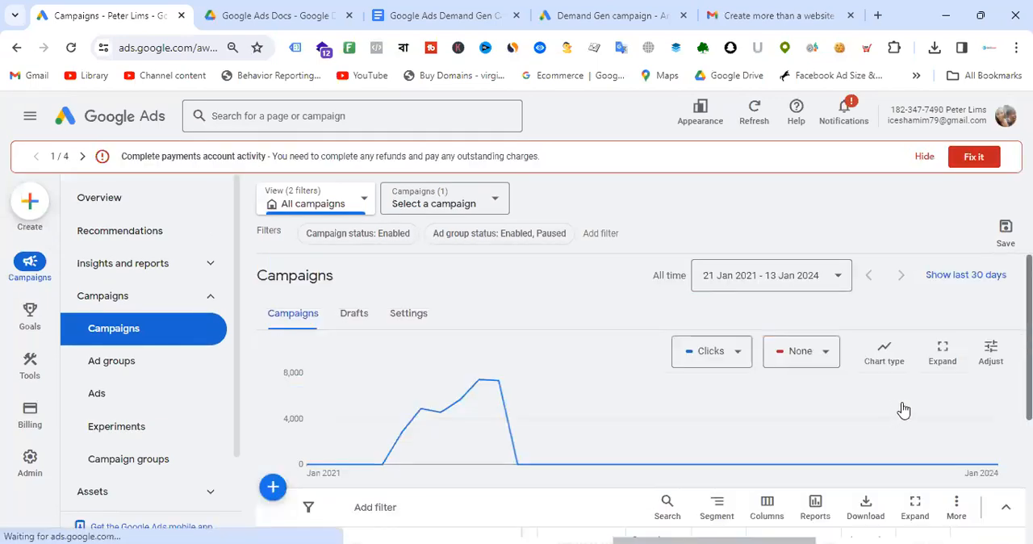
- Scroll through the existing campaign's columns in the campaigns table of the other account
{"action": "scroll", "coordinate": [904, 411], "scroll_direction": "down", "scroll_amount": 3}
{"action": "scroll", "coordinate": [761, 448], "scroll_direction": "up", "scroll_amount": 1}
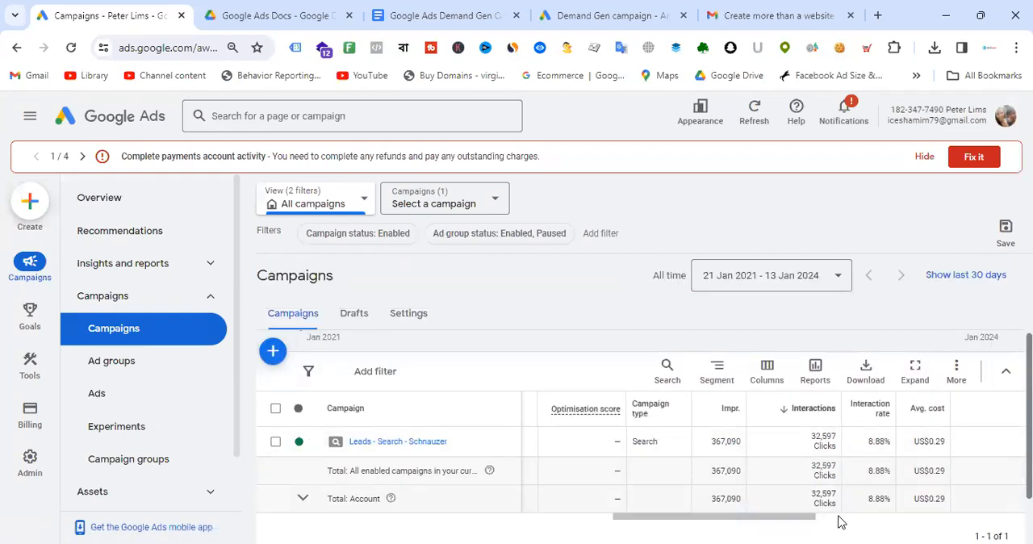
{"action": "left_click_drag", "start_coordinate": [775, 522], "coordinate": [928, 526]}
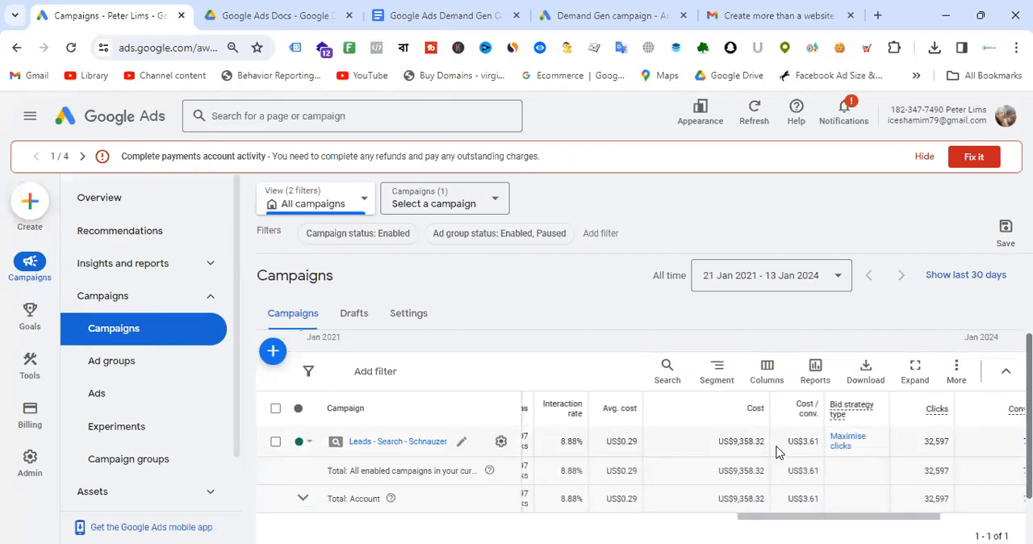
{"action": "left_click_drag", "start_coordinate": [818, 442], "coordinate": [823, 442]}
- Return to the Demand Gen campaign draft and open the Ad 1 editor
{"action": "left_click", "coordinate": [602, 15]}
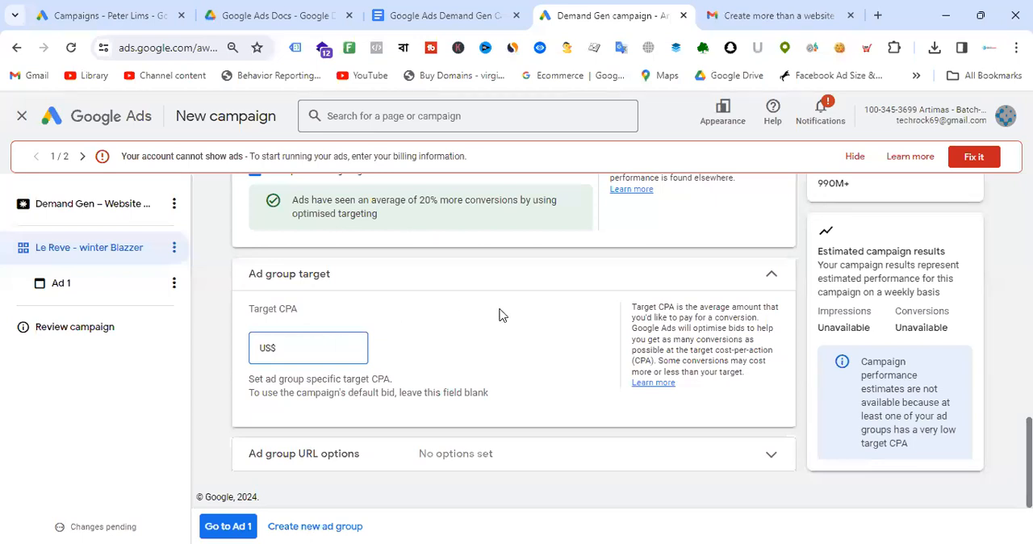
{"action": "left_click", "coordinate": [230, 526]}
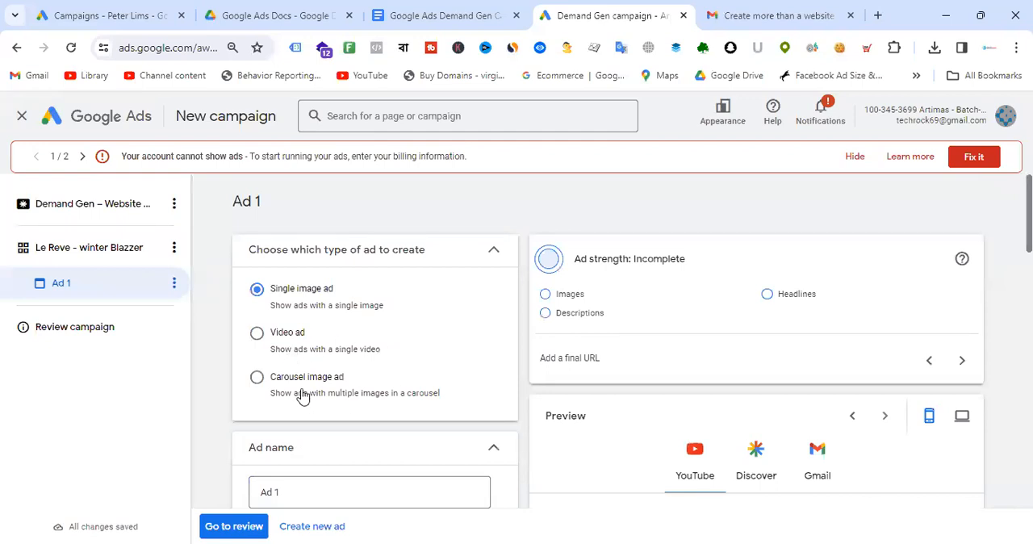
{"action": "scroll", "coordinate": [452, 303], "scroll_direction": "down", "scroll_amount": 4}
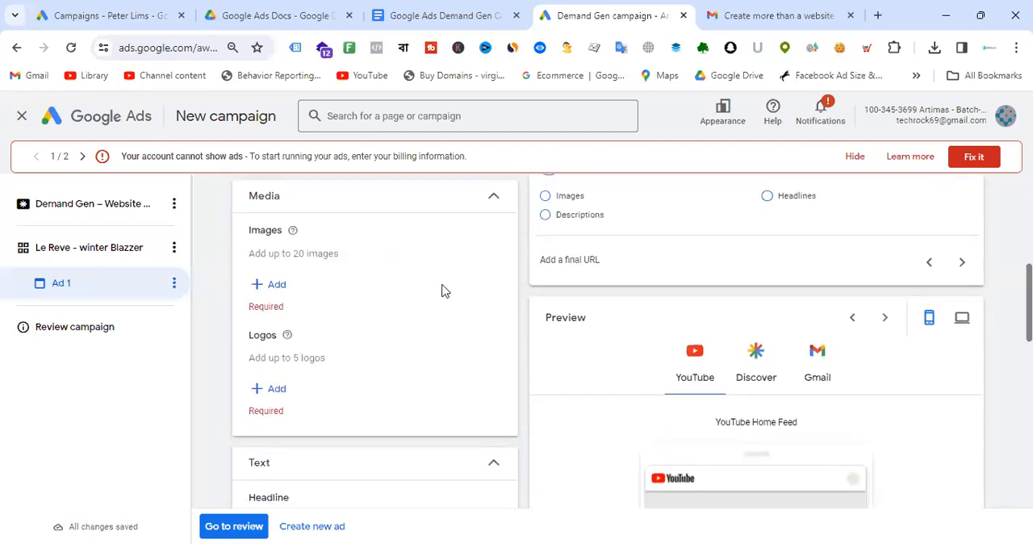
{"action": "scroll", "coordinate": [441, 287], "scroll_direction": "up", "scroll_amount": 4}
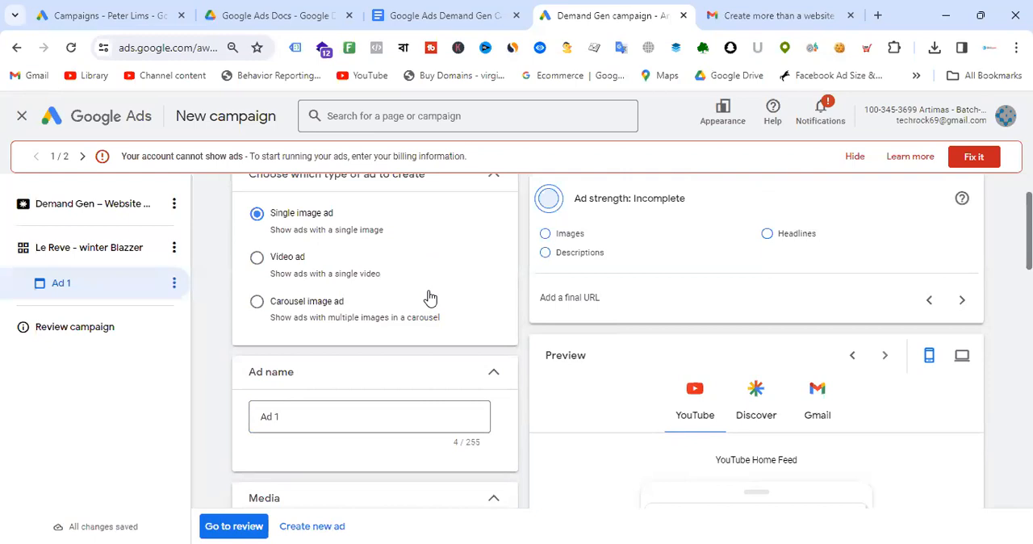
- Consult the Google Ads Demand Gen Campaign reference document in the other tab
{"action": "left_click", "coordinate": [416, 14]}
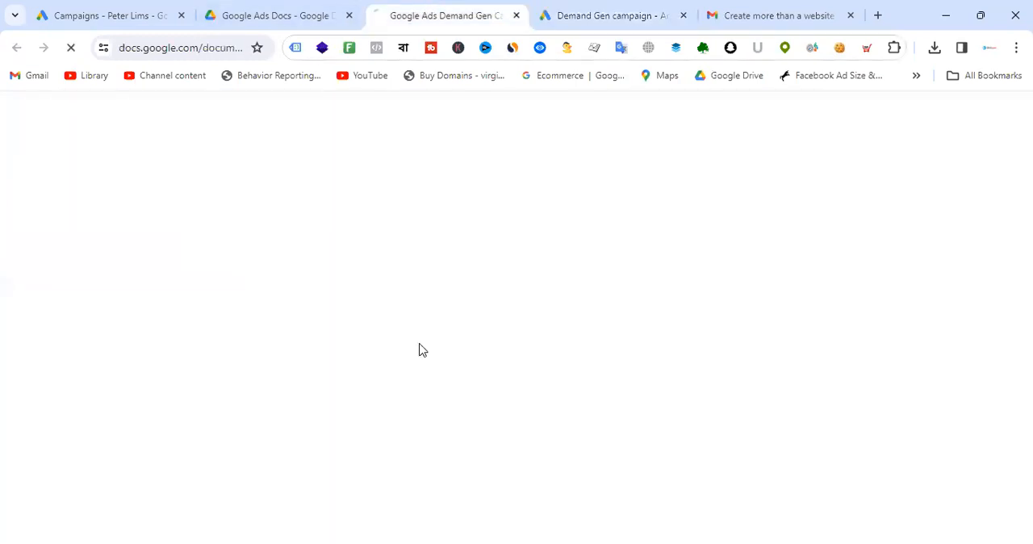
{"action": "scroll", "coordinate": [603, 394], "scroll_direction": "down", "scroll_amount": 5}
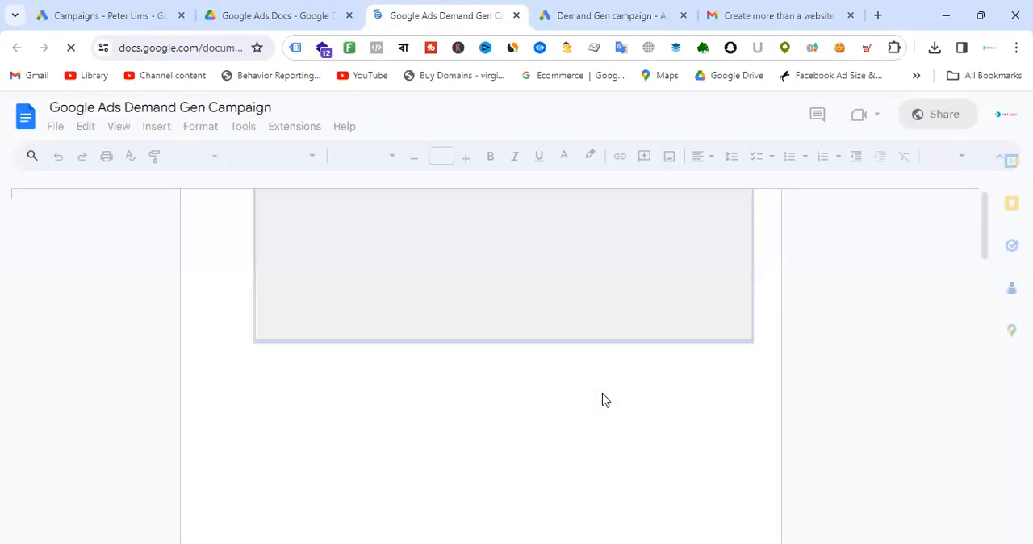
{"action": "scroll", "coordinate": [623, 386], "scroll_direction": "down", "scroll_amount": 4}
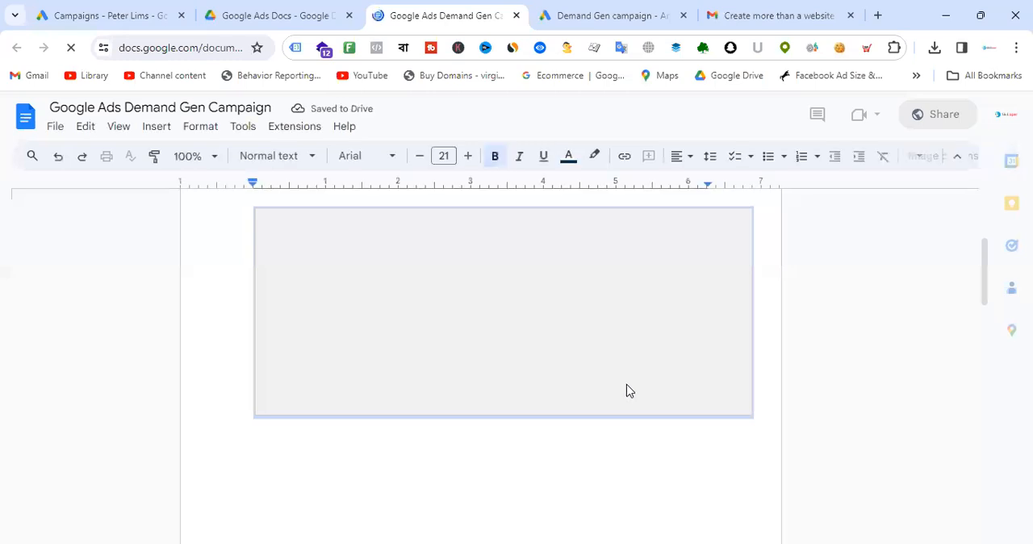
{"action": "left_click", "coordinate": [606, 8]}
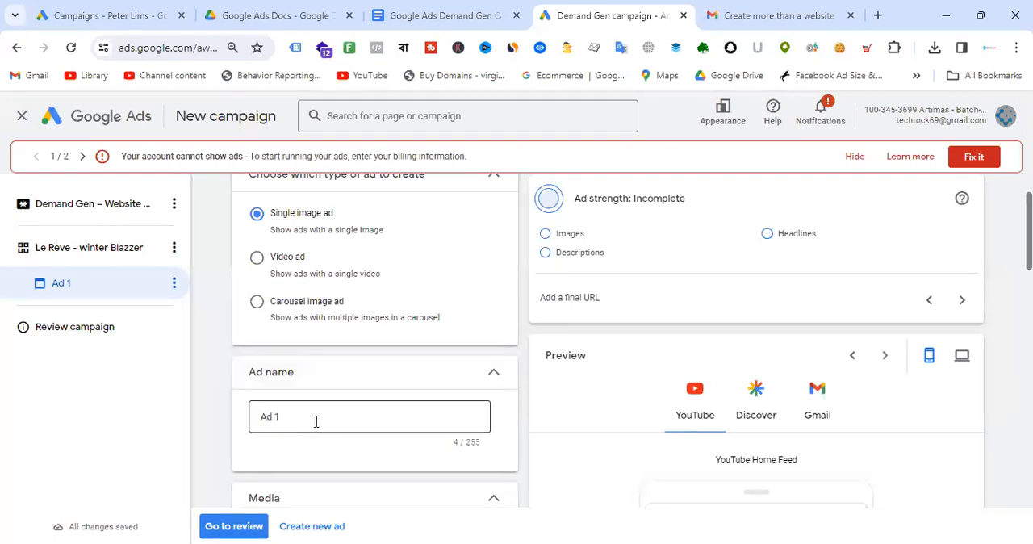
- Switch the ad type to Carousel image ad and rename the ad to Blazzer
{"action": "left_click_drag", "start_coordinate": [318, 418], "coordinate": [226, 429]}
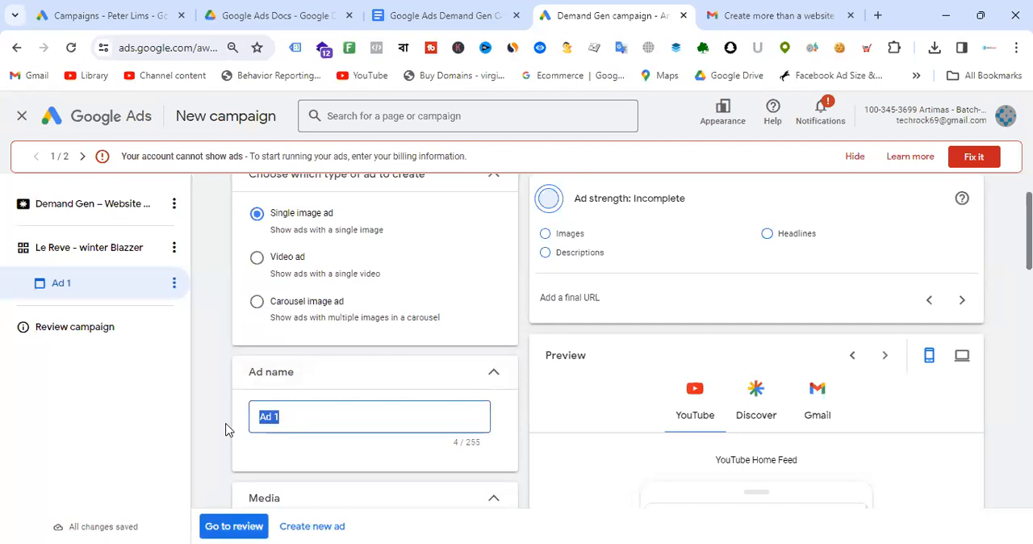
{"action": "left_click", "coordinate": [257, 313]}
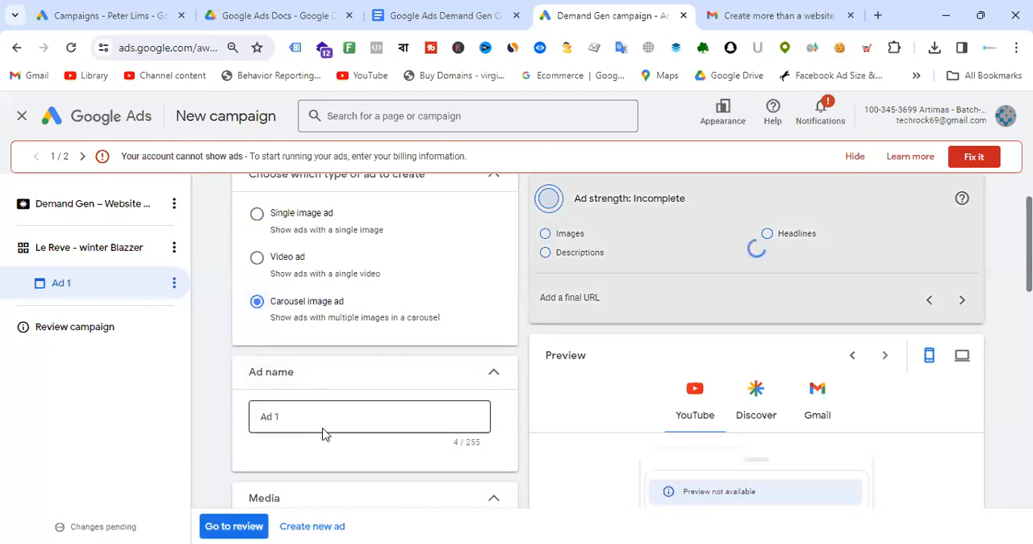
{"action": "left_click_drag", "start_coordinate": [325, 417], "coordinate": [224, 430]}
{"action": "type", "text": "le"}
{"action": "key", "text": "BackSpace"}
{"action": "key", "text": "BackSpace"}
{"action": "type", "text": "Blazzer"}
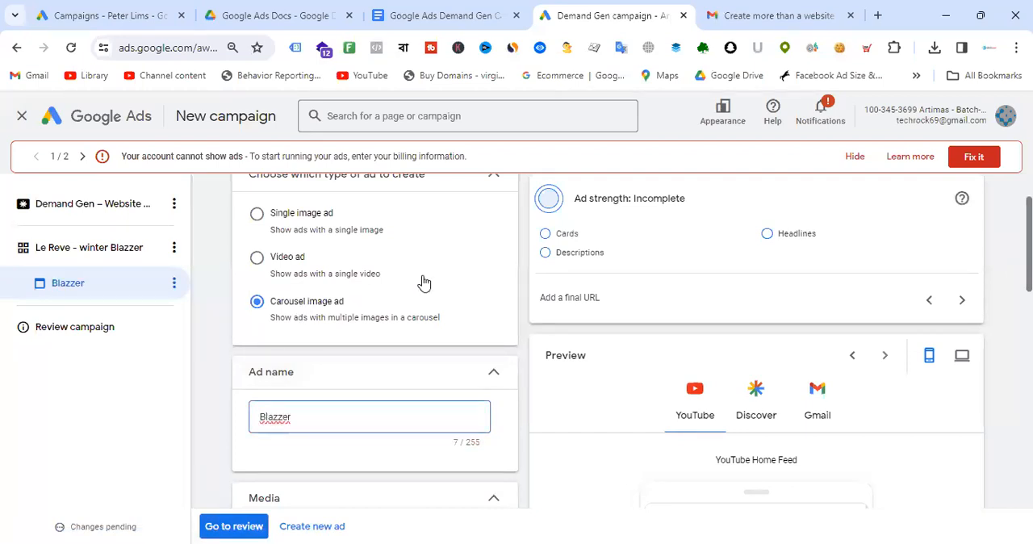
- Review the Media section's card and logo requirements for the carousel ad
{"action": "scroll", "coordinate": [476, 266], "scroll_direction": "down", "scroll_amount": 4}
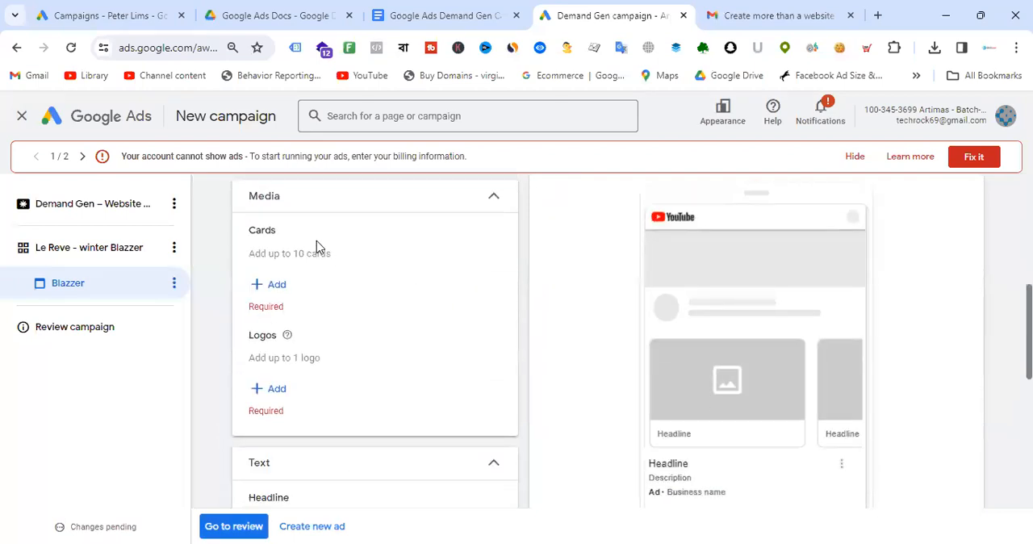
{"action": "left_click_drag", "start_coordinate": [294, 255], "coordinate": [333, 260]}
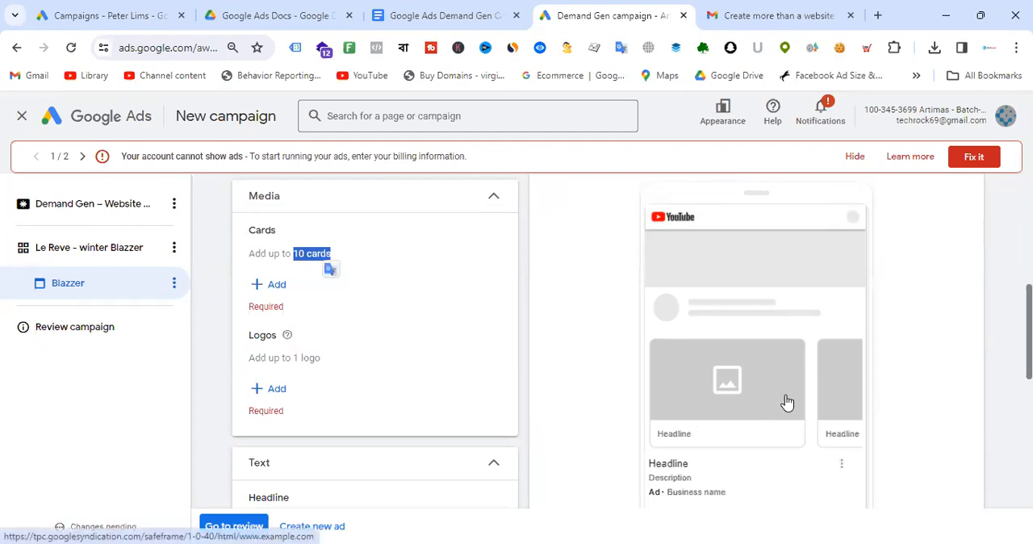
{"action": "scroll", "coordinate": [380, 335], "scroll_direction": "down", "scroll_amount": 2}
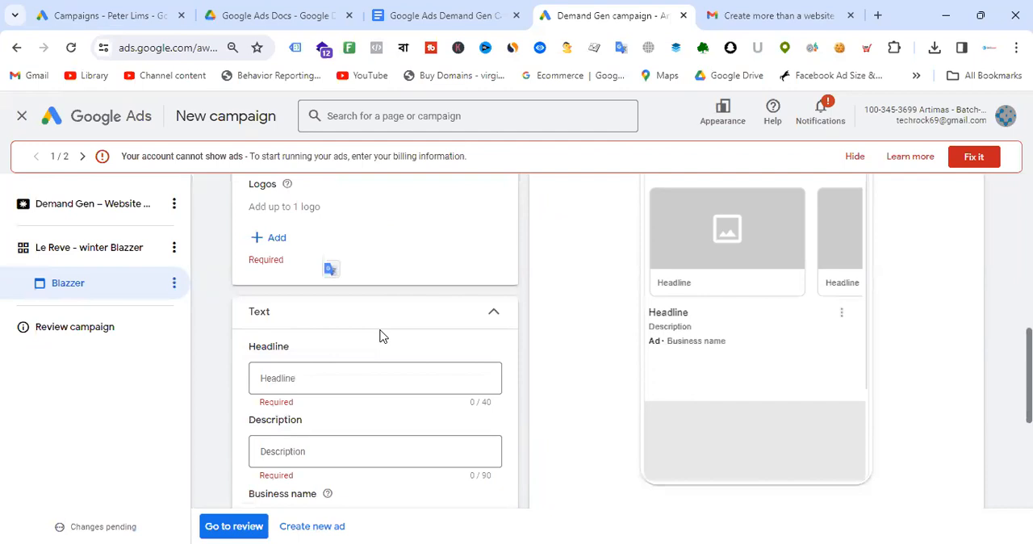
{"action": "scroll", "coordinate": [384, 337], "scroll_direction": "up", "scroll_amount": 3}
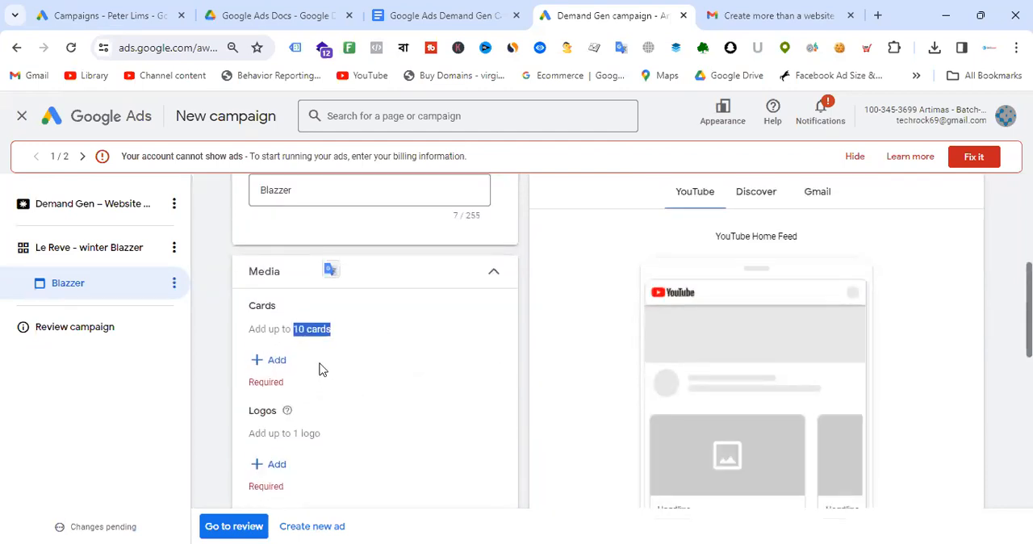
{"action": "scroll", "coordinate": [339, 363], "scroll_direction": "down", "scroll_amount": 2}
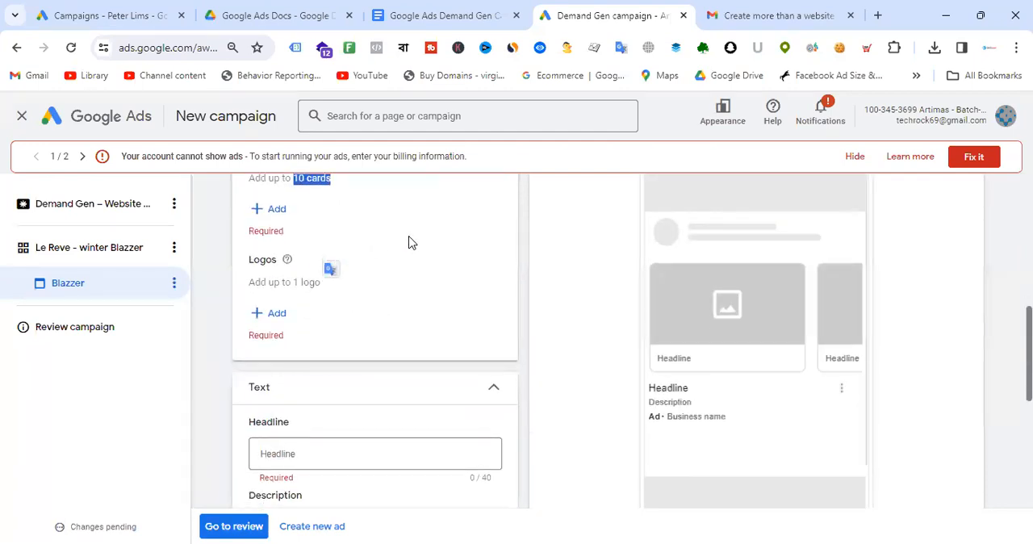
{"action": "scroll", "coordinate": [409, 242], "scroll_direction": "up", "scroll_amount": 1}
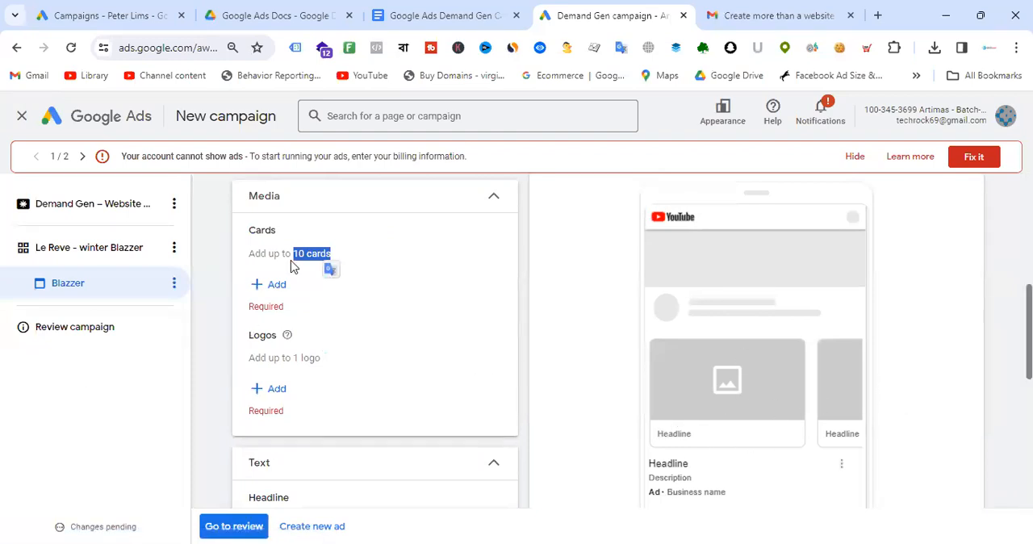
- Add the le reve logo from the asset library as the ad's logo
{"action": "left_click", "coordinate": [276, 389]}
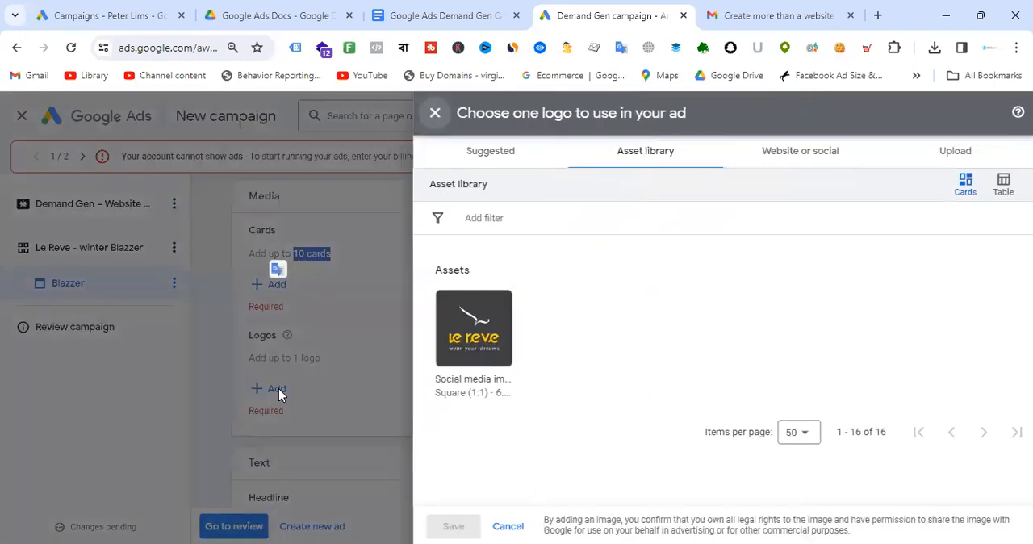
{"action": "left_click", "coordinate": [485, 351]}
{"action": "left_click", "coordinate": [452, 525]}
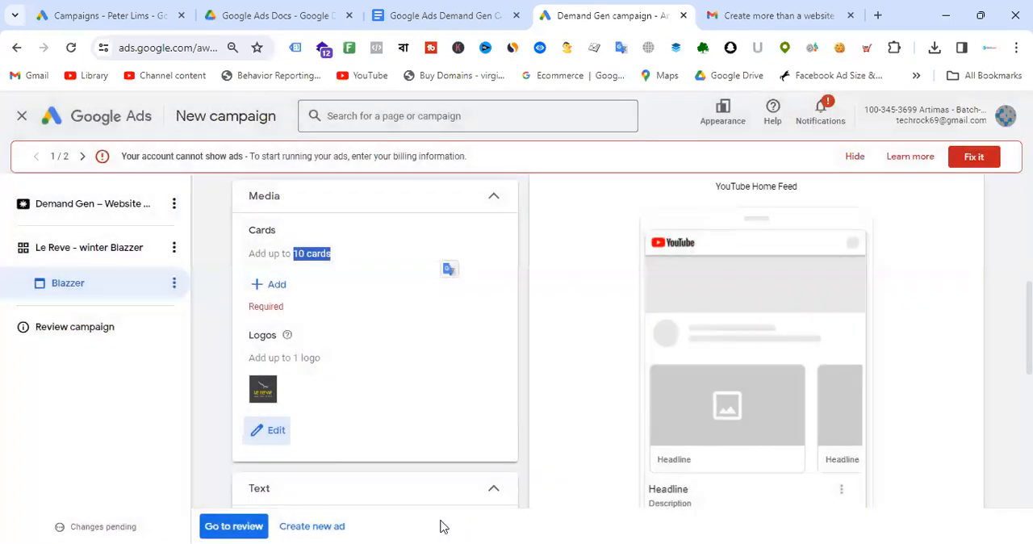
- Open a new card's details dialog and place the cursor in its Headline field
{"action": "left_click", "coordinate": [276, 285]}
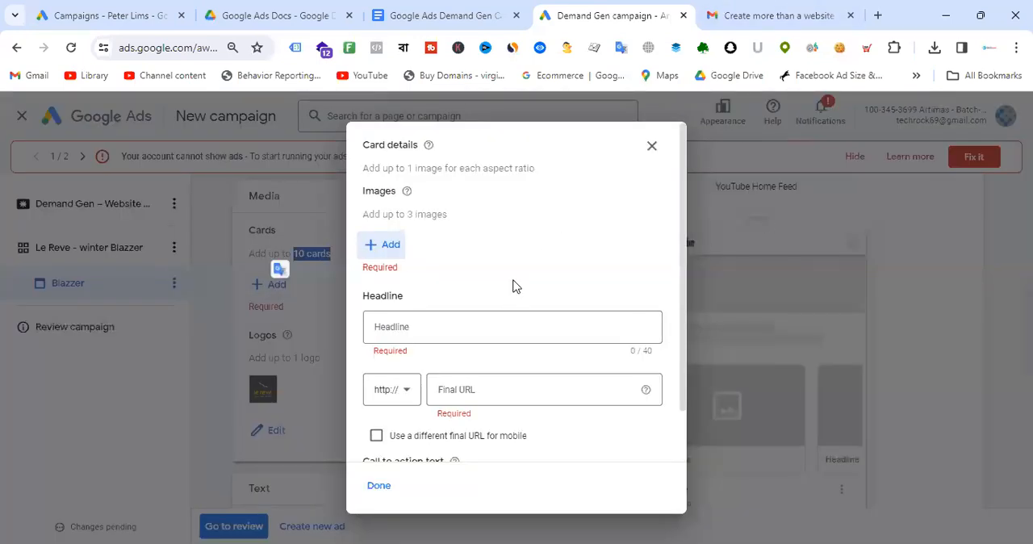
{"action": "scroll", "coordinate": [539, 250], "scroll_direction": "down", "scroll_amount": 1}
{"action": "scroll", "coordinate": [562, 245], "scroll_direction": "up", "scroll_amount": 1}
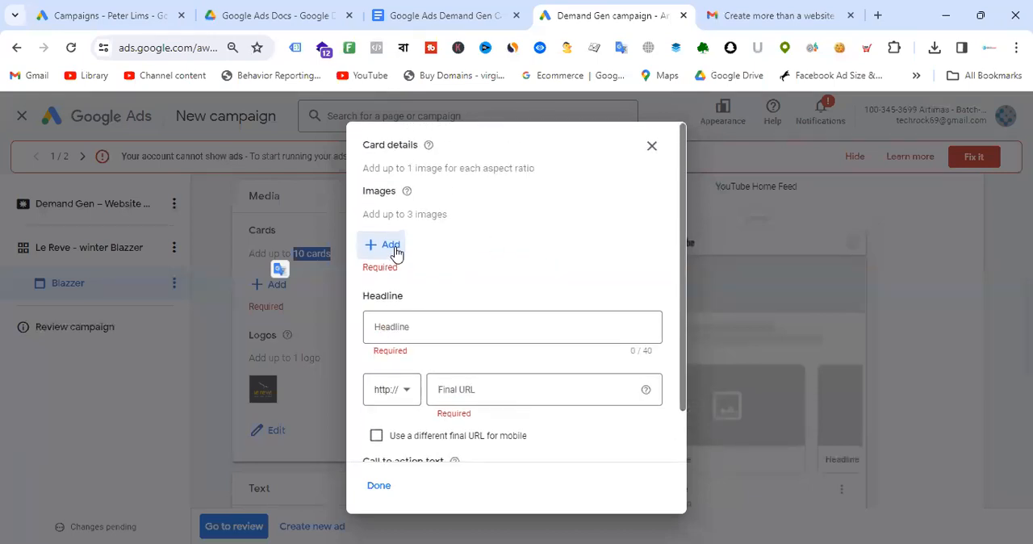
{"action": "left_click", "coordinate": [433, 326]}
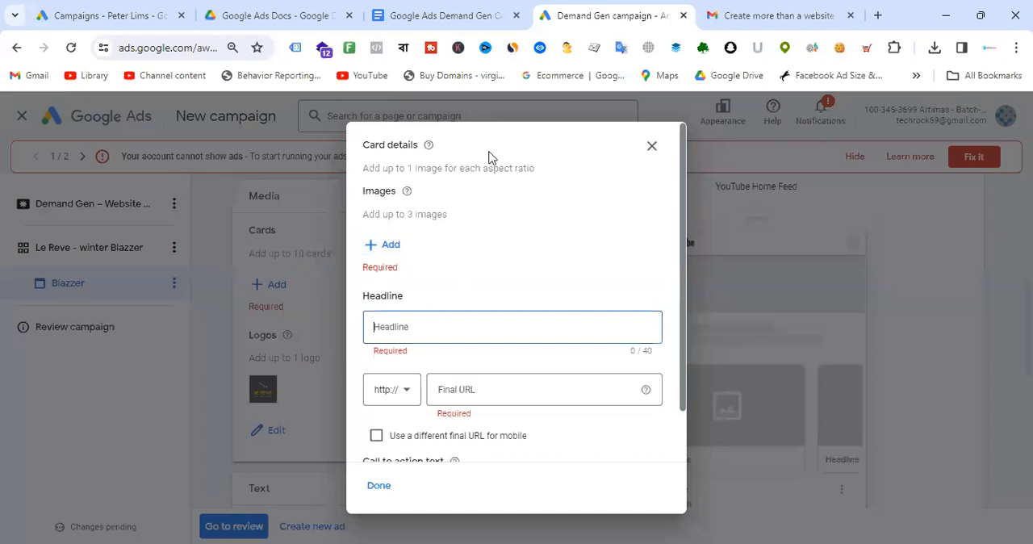
- Open the lerevecraze.com website in another browser tab
{"action": "left_click", "coordinate": [799, 15]}
{"action": "left_click", "coordinate": [189, 48]}
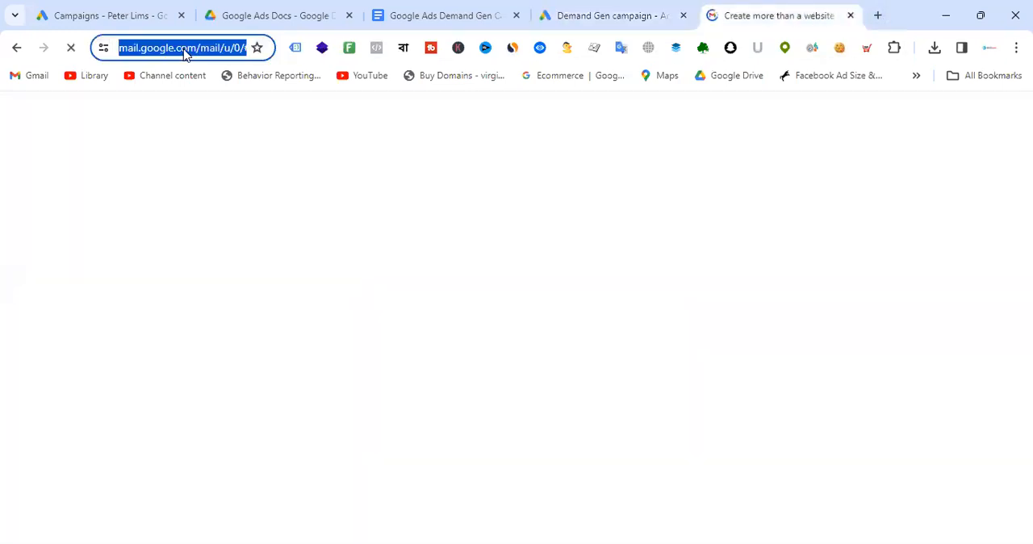
{"action": "type", "text": "lere"}
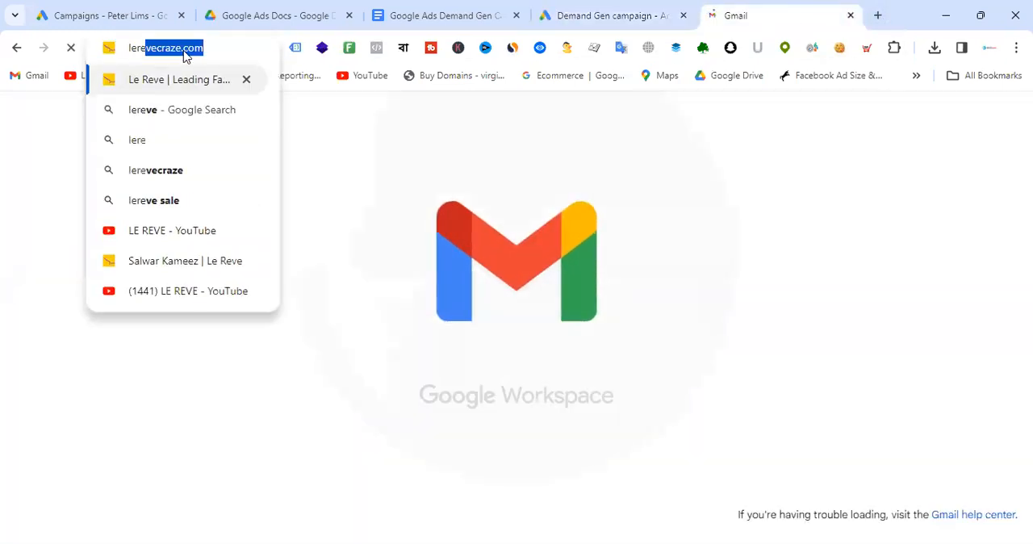
{"action": "key", "text": "Return"}
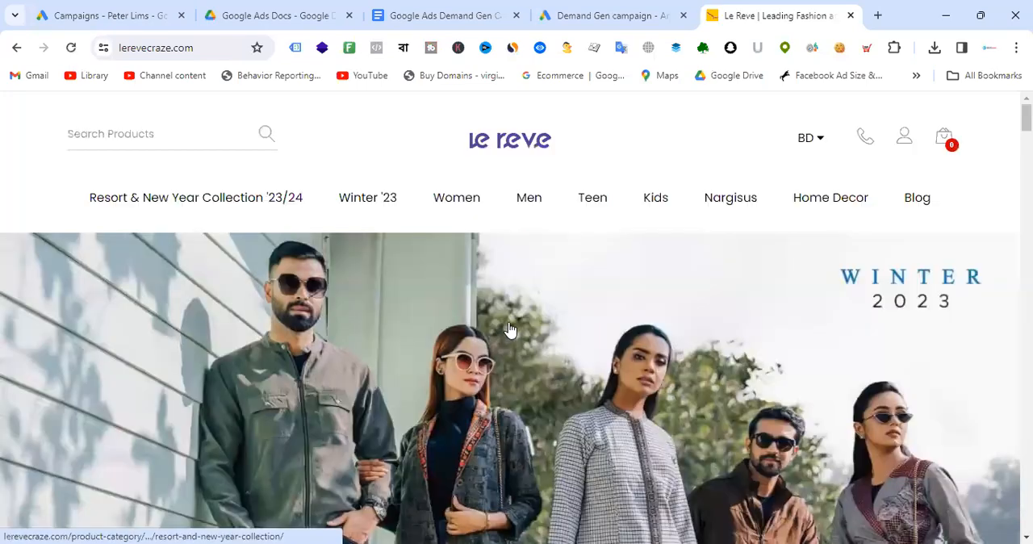
{"action": "scroll", "coordinate": [510, 330], "scroll_direction": "down", "scroll_amount": 6}
{"action": "mouse_move", "coordinate": [260, 206]}
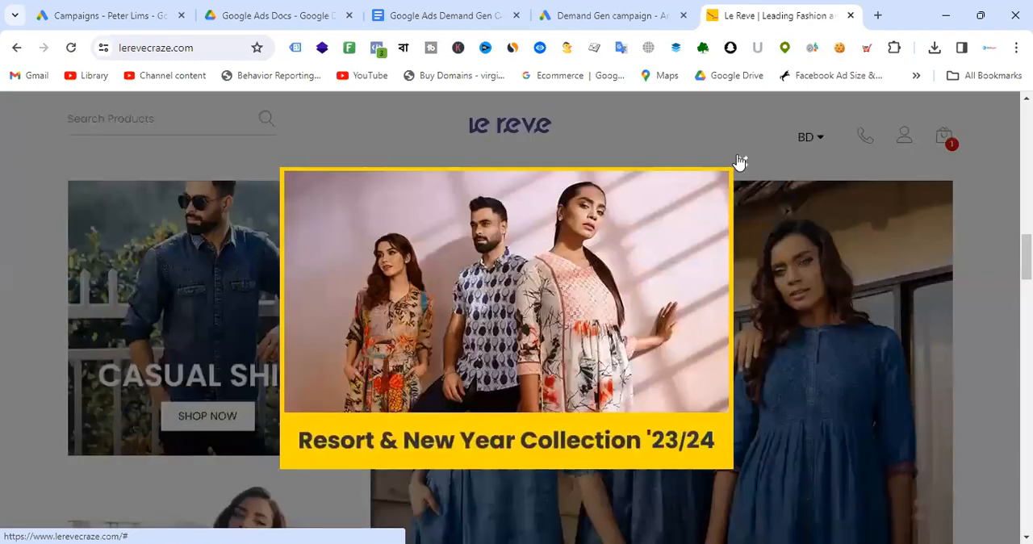
- Browse to the men's Blazer category and open the first Business Casual Blazer product in a new tab
{"action": "left_click", "coordinate": [742, 162]}
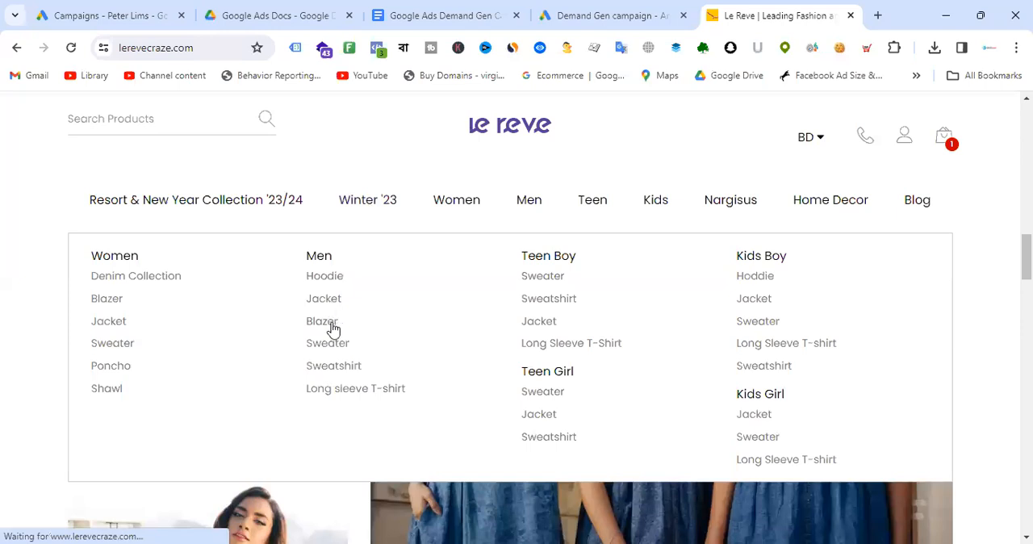
{"action": "left_click", "coordinate": [333, 328]}
{"action": "scroll", "coordinate": [614, 272], "scroll_direction": "down", "scroll_amount": 4}
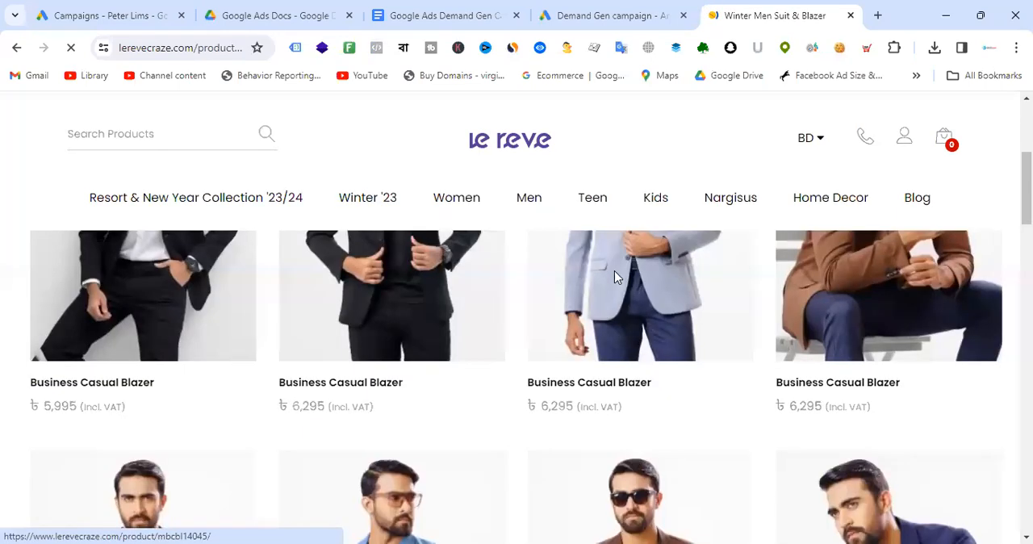
{"action": "scroll", "coordinate": [180, 357], "scroll_direction": "up", "scroll_amount": 2}
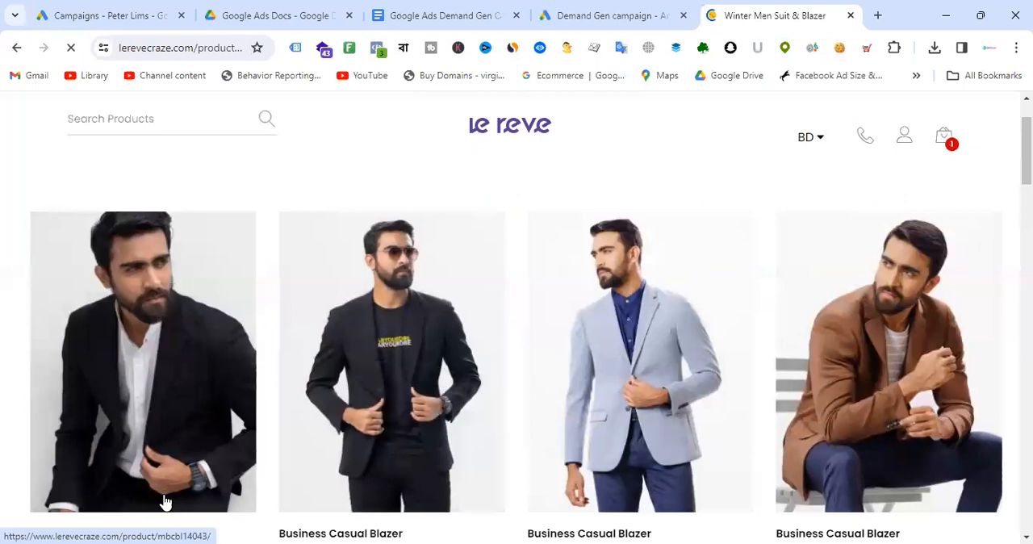
{"action": "scroll", "coordinate": [135, 343], "scroll_direction": "down", "scroll_amount": 3}
{"action": "right_click", "coordinate": [126, 311]}
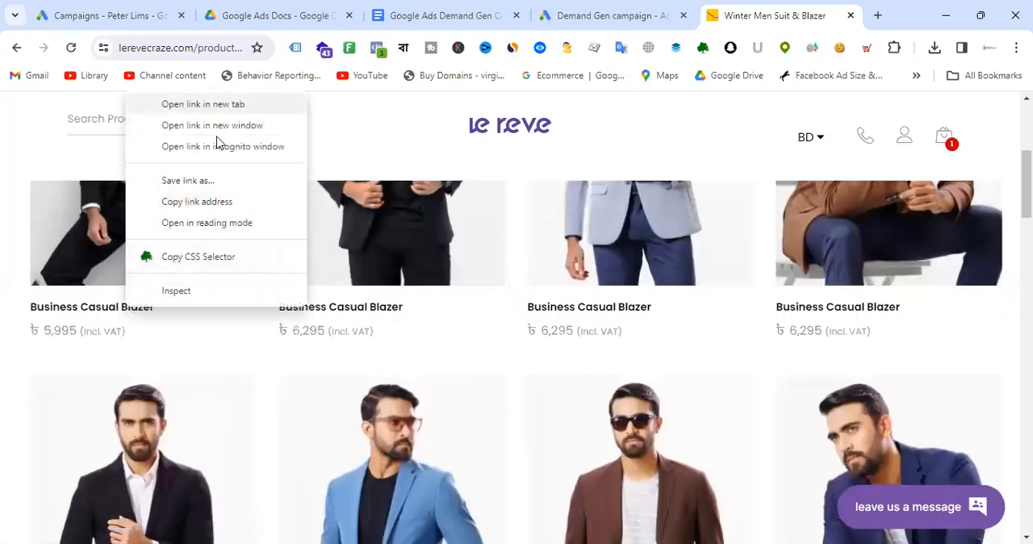
{"action": "left_click", "coordinate": [173, 103]}
- Copy the product title and paste it as the card's headline, Business Casual Blazer
{"action": "left_click", "coordinate": [817, 8]}
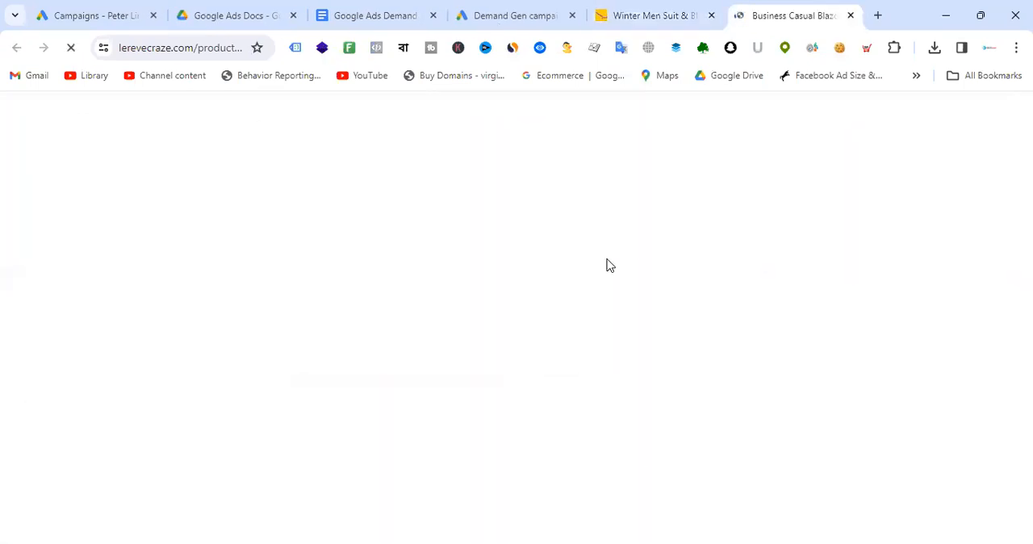
{"action": "left_click_drag", "start_coordinate": [673, 325], "coordinate": [891, 336]}
{"action": "key", "text": "ctrl+c"}
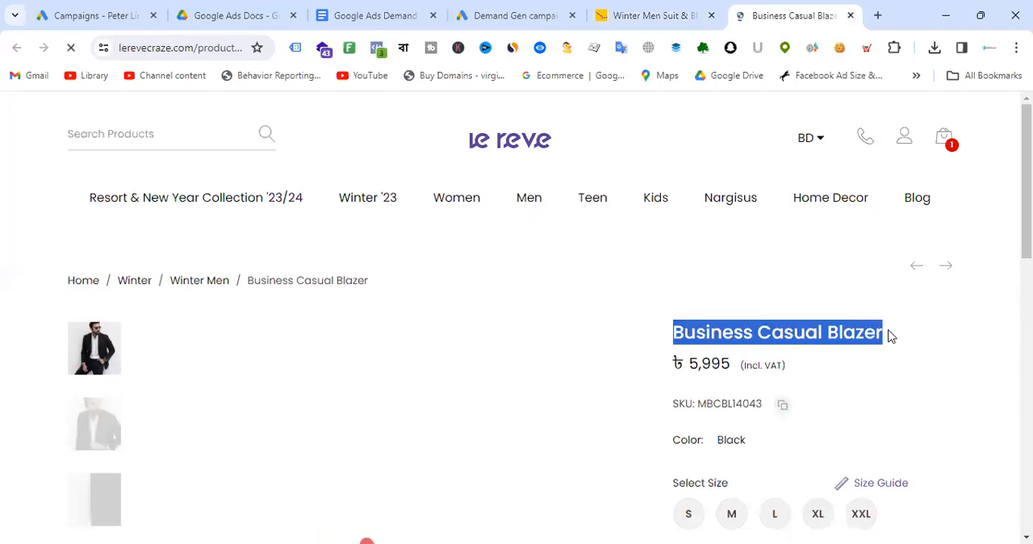
{"action": "left_click", "coordinate": [520, 16]}
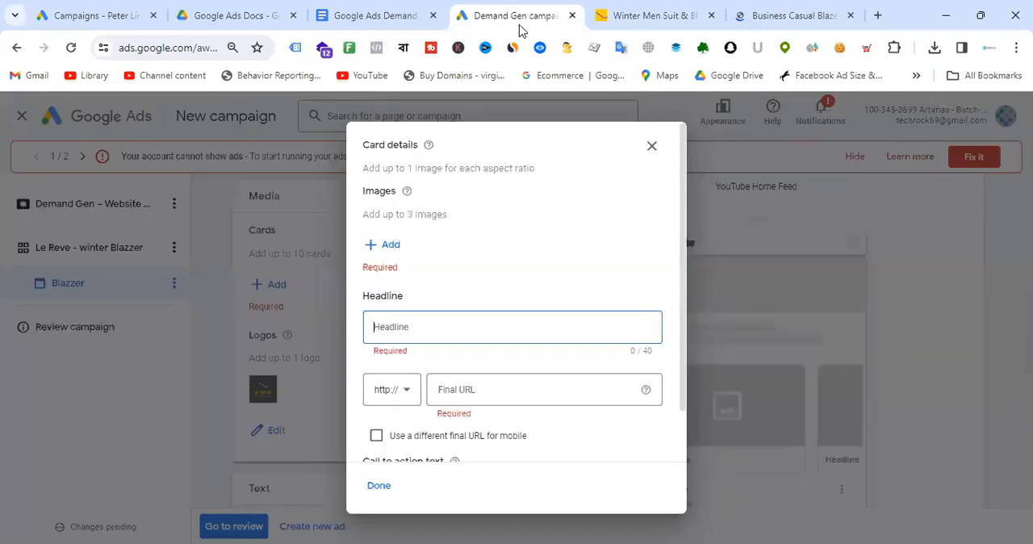
{"action": "key", "text": "ctrl+v"}
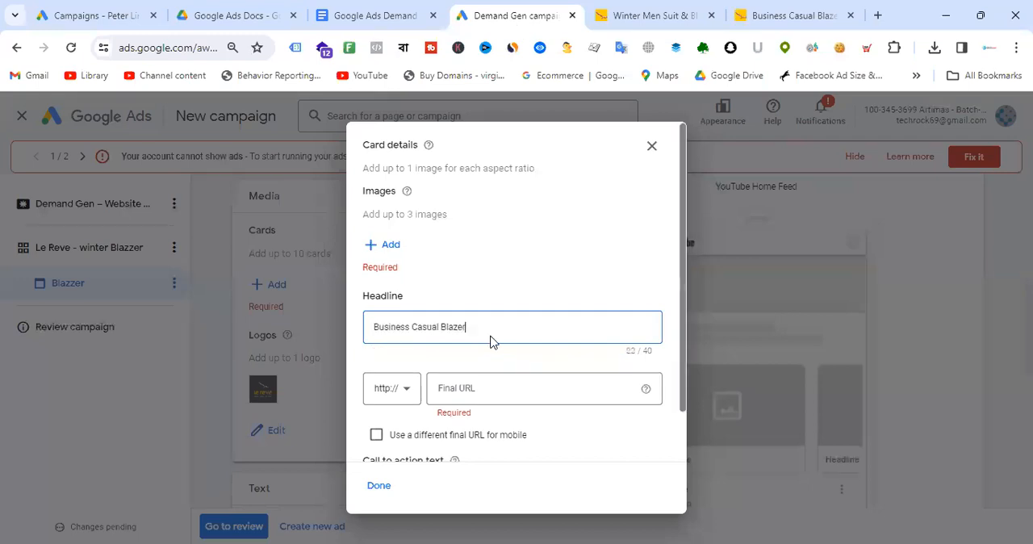
{"action": "left_click", "coordinate": [410, 396]}
{"action": "left_click", "coordinate": [387, 430]}
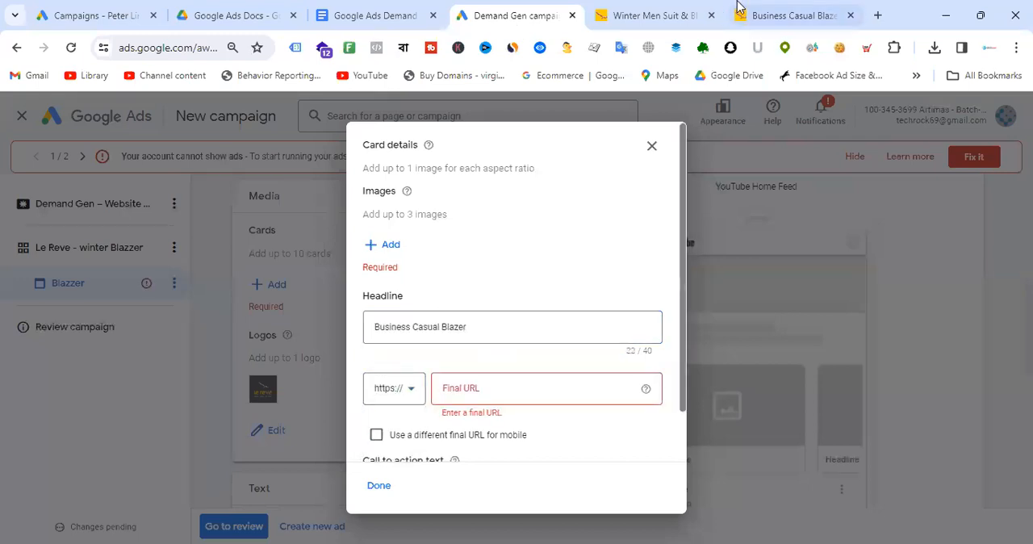
{"action": "left_click", "coordinate": [792, 15]}
{"action": "left_click", "coordinate": [238, 47]}
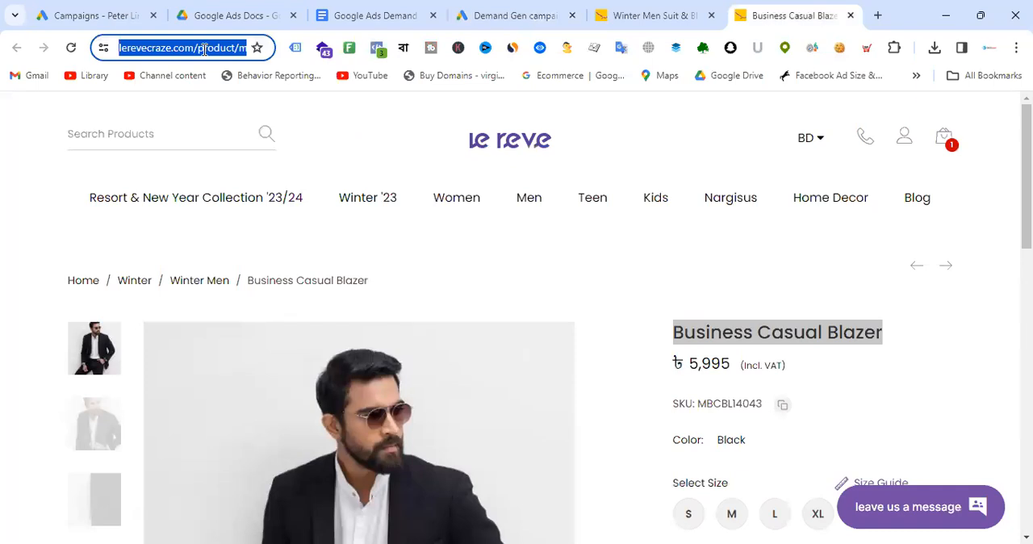
{"action": "left_click", "coordinate": [654, 16]}
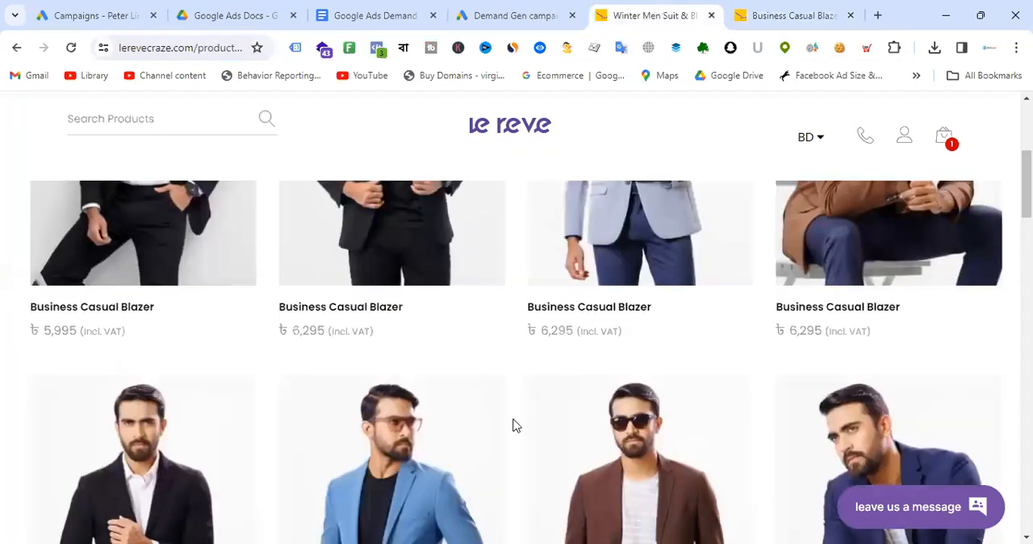
{"action": "left_click", "coordinate": [515, 15]}
{"action": "left_click", "coordinate": [487, 386]}
{"action": "type", "text": "www.lerevecraze.com/product/mbcbl14043/"}
- Set the card's call to action text to Shop now
{"action": "scroll", "coordinate": [592, 326], "scroll_direction": "down", "scroll_amount": 1}
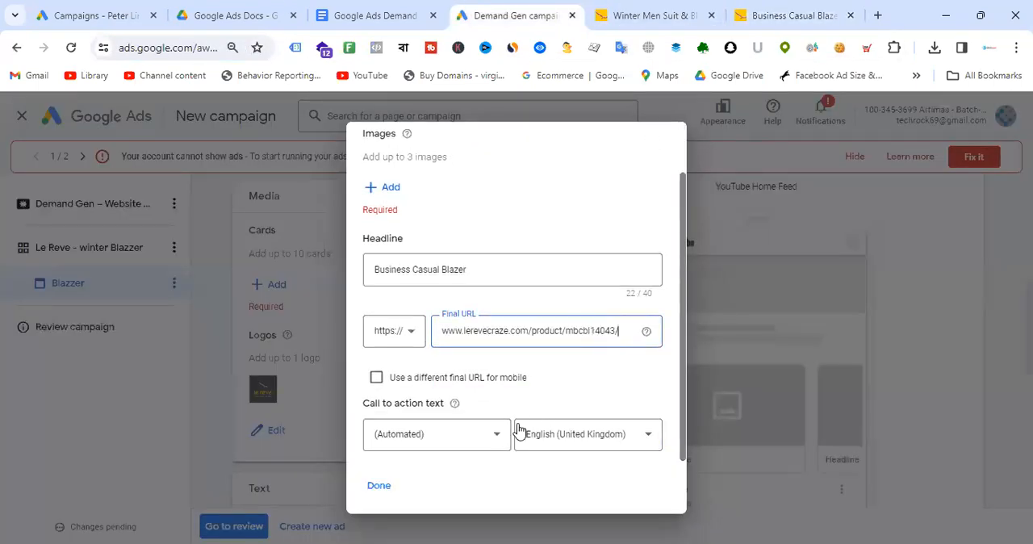
{"action": "left_click", "coordinate": [476, 436]}
{"action": "left_click", "coordinate": [434, 441]}
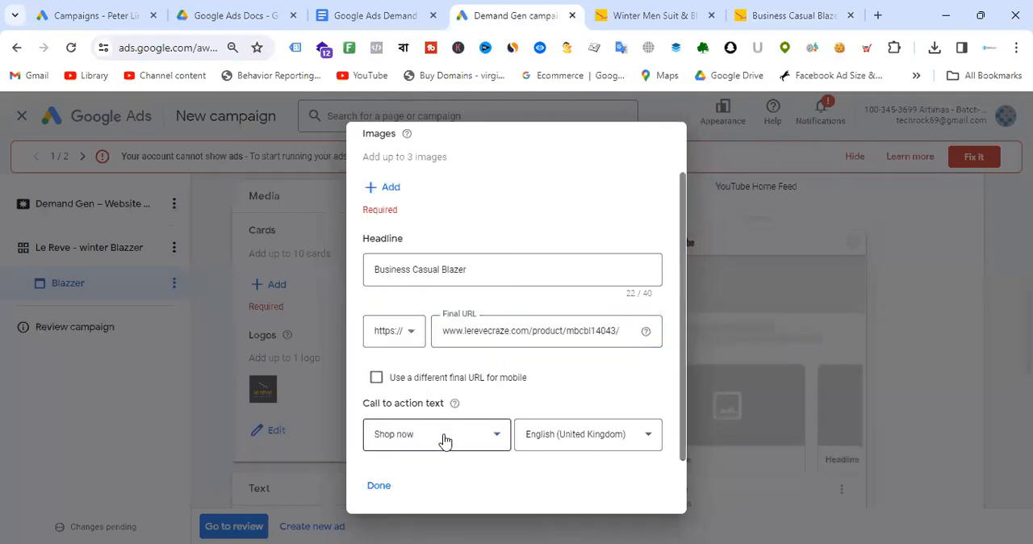
- Open the image chooser, scan the product URL for website images, and select the black blazer photo
{"action": "scroll", "coordinate": [581, 325], "scroll_direction": "up", "scroll_amount": 1}
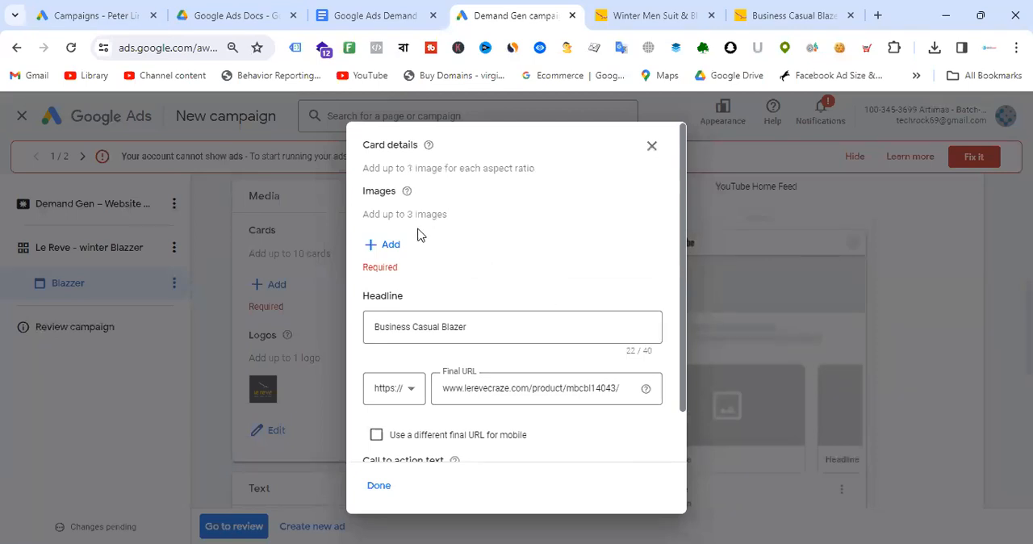
{"action": "left_click", "coordinate": [394, 246]}
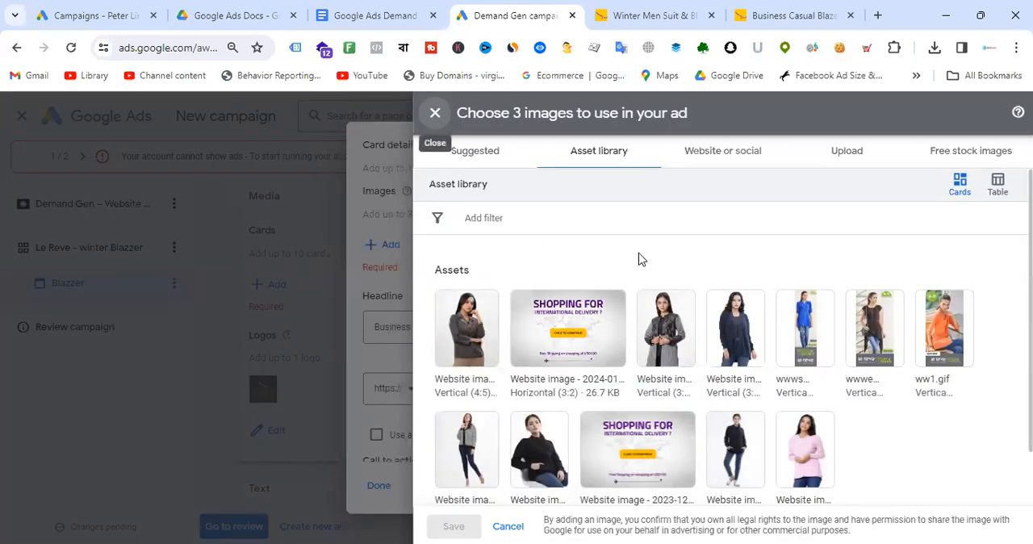
{"action": "left_click", "coordinate": [715, 159]}
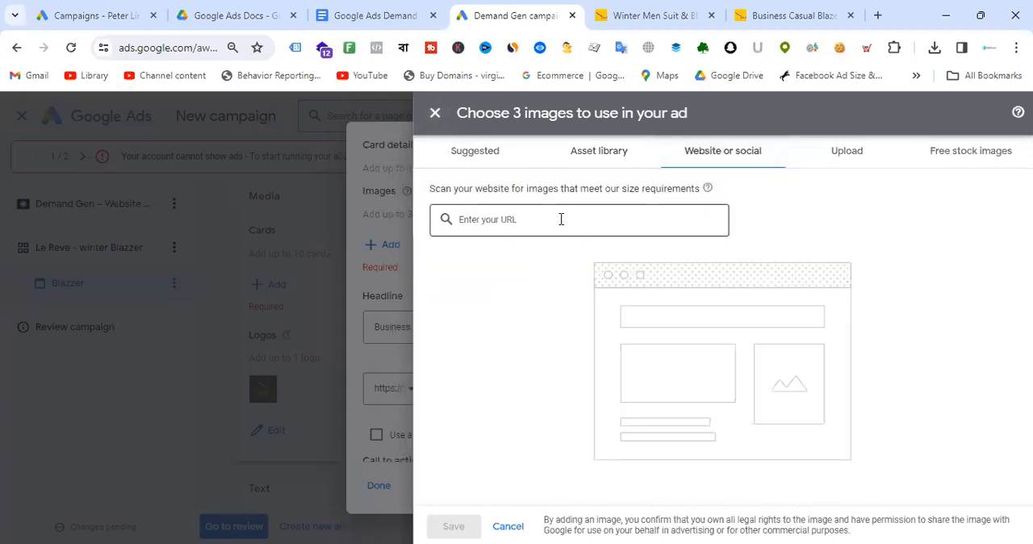
{"action": "type", "text": "https://www.lerevecraze.com/product/mbcbl14043/"}
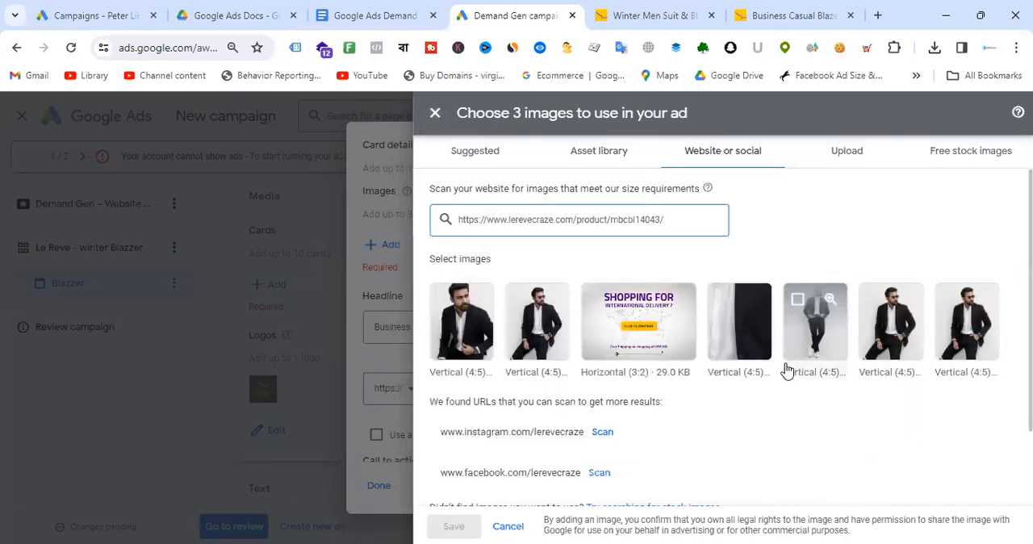
{"action": "left_click", "coordinate": [544, 337]}
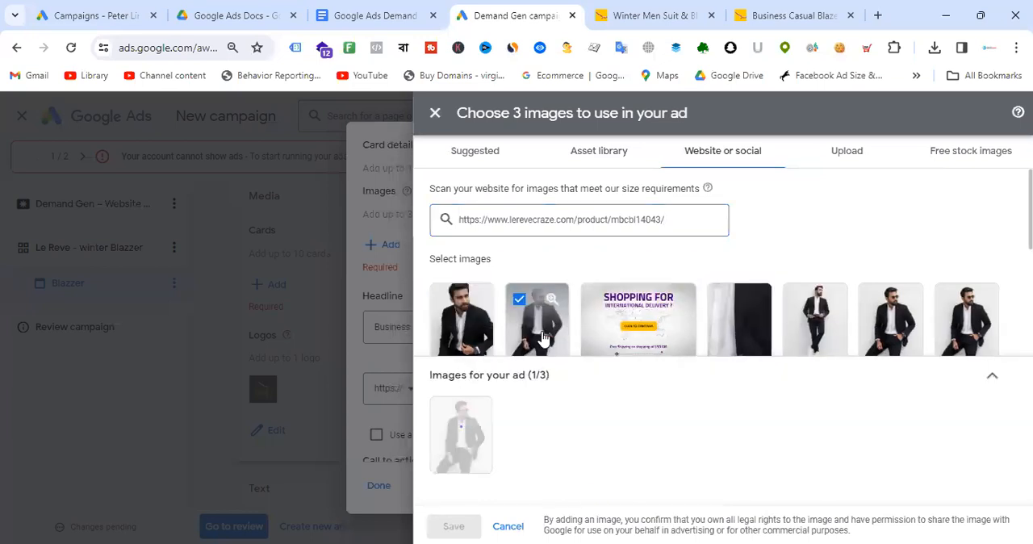
- Crop the selected photo for the 1.91:1, 1:1 and 4:5 ratios and save the three images to the card
{"action": "left_click", "coordinate": [461, 450]}
{"action": "left_click", "coordinate": [611, 478]}
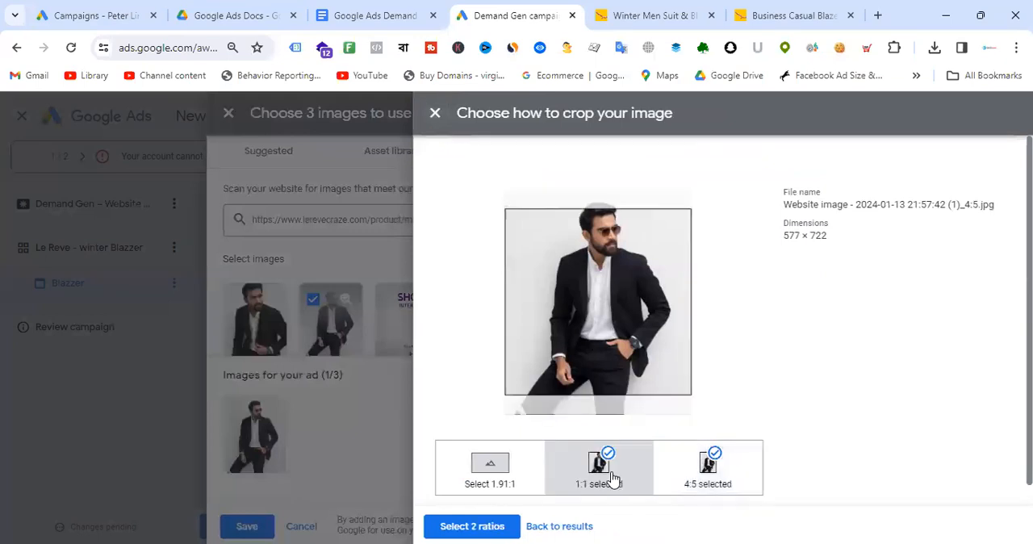
{"action": "left_click", "coordinate": [708, 480]}
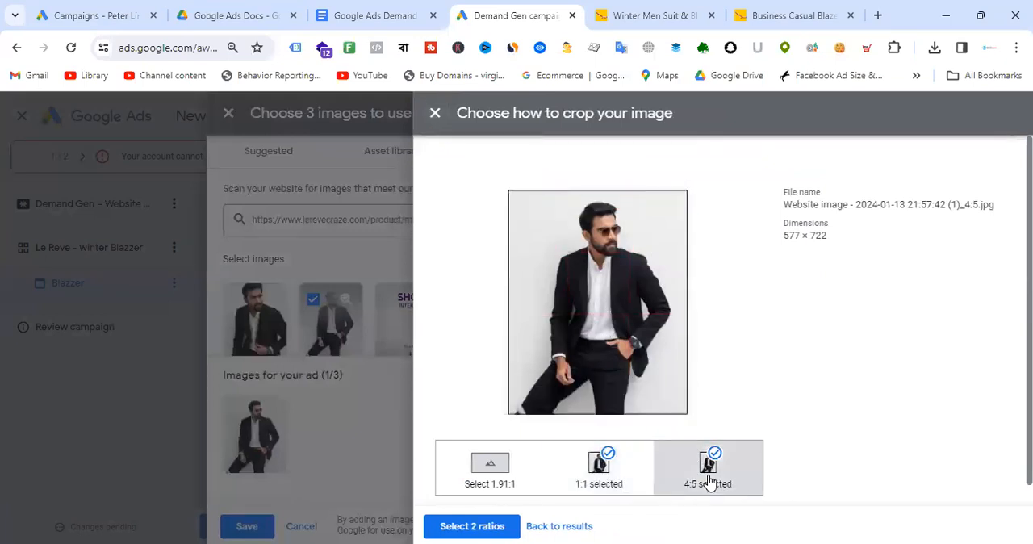
{"action": "left_click", "coordinate": [492, 468]}
{"action": "left_click_drag", "start_coordinate": [604, 320], "coordinate": [611, 263]}
{"action": "left_click", "coordinate": [472, 527]}
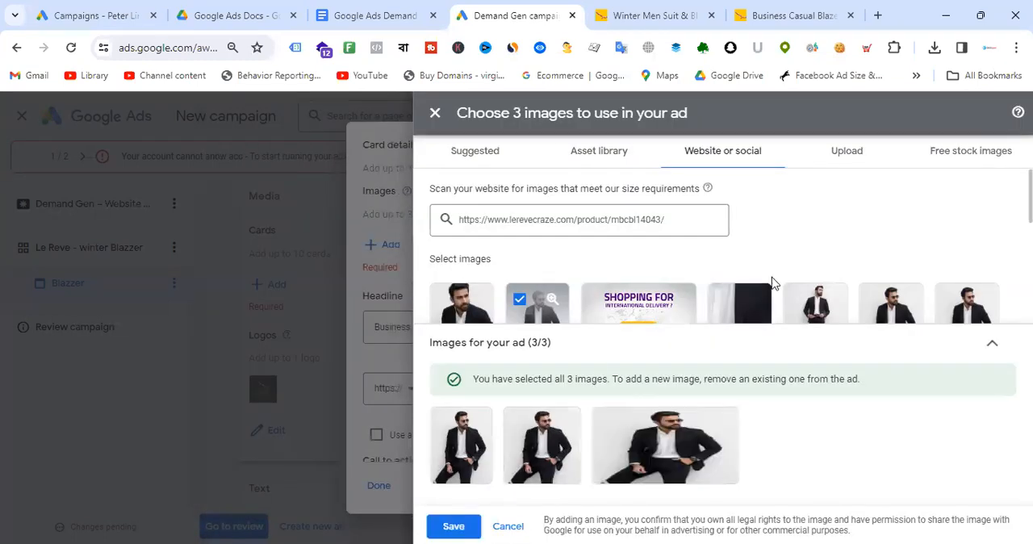
{"action": "left_click", "coordinate": [457, 526]}
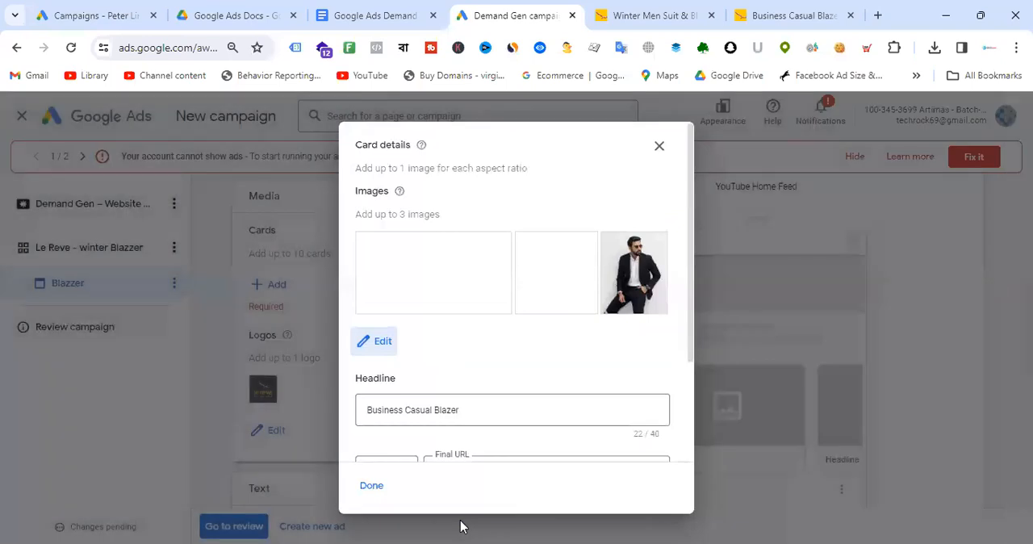
- Review the first card's images and details and finish the card
{"action": "scroll", "coordinate": [554, 271], "scroll_direction": "down", "scroll_amount": 2}
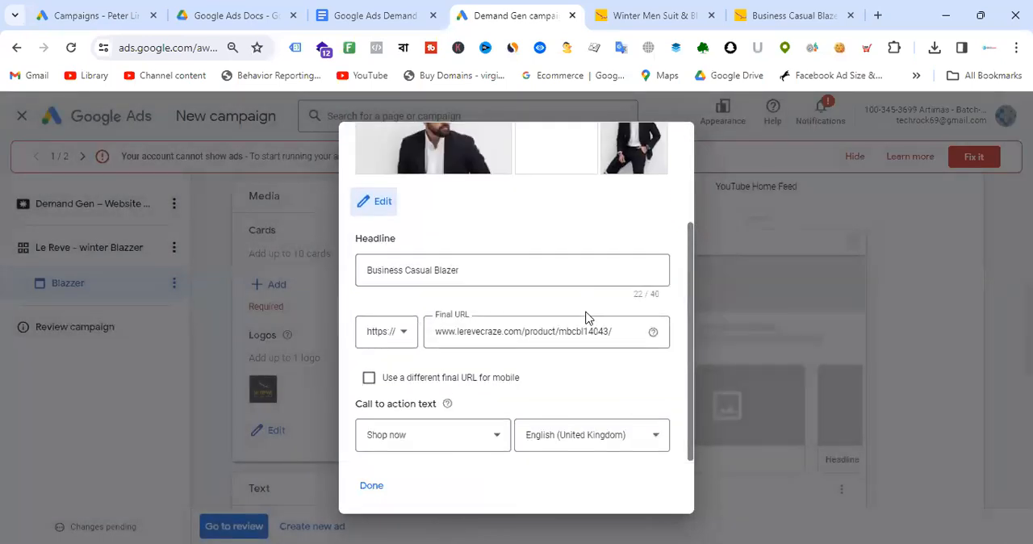
{"action": "scroll", "coordinate": [587, 318], "scroll_direction": "up", "scroll_amount": 2}
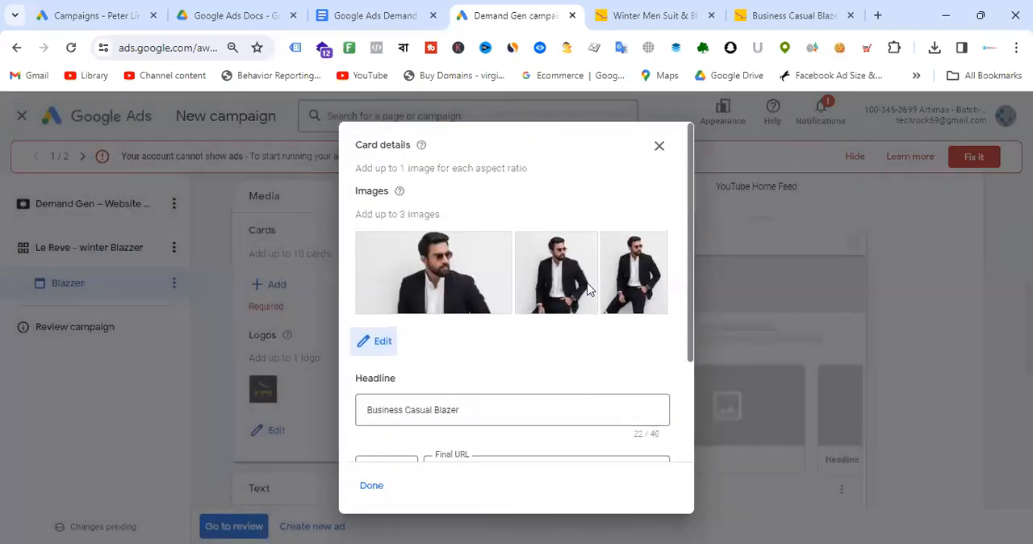
{"action": "scroll", "coordinate": [500, 291], "scroll_direction": "down", "scroll_amount": 2}
{"action": "left_click", "coordinate": [373, 489]}
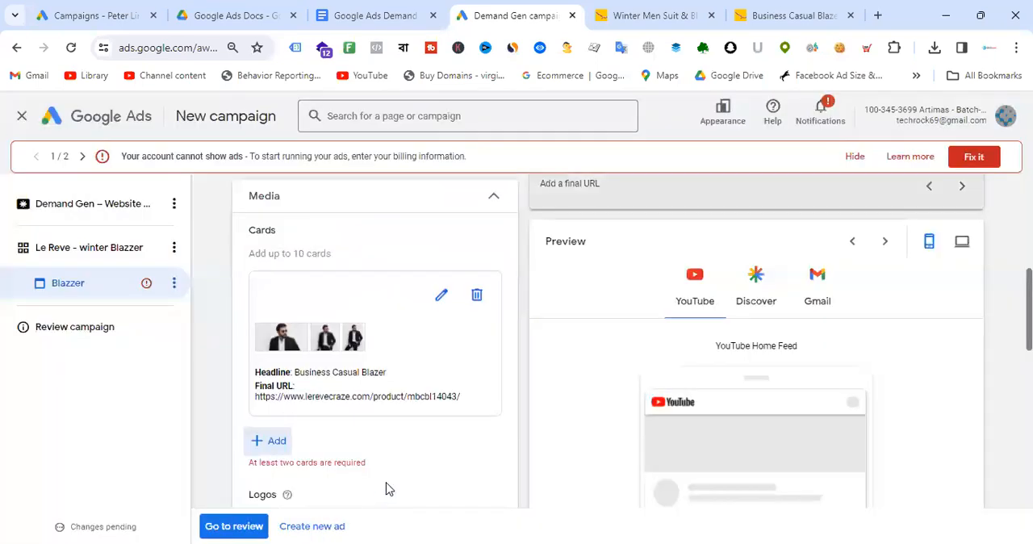
- Start a second card and open the blue Business Casual Blazer product page in a new tab
{"action": "scroll", "coordinate": [303, 303], "scroll_direction": "down", "scroll_amount": 2}
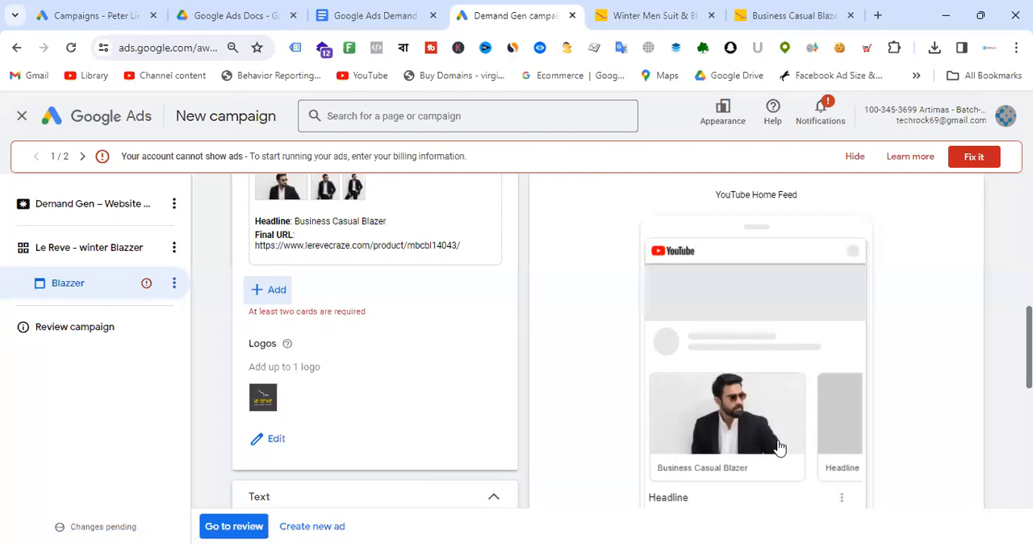
{"action": "left_click", "coordinate": [271, 290]}
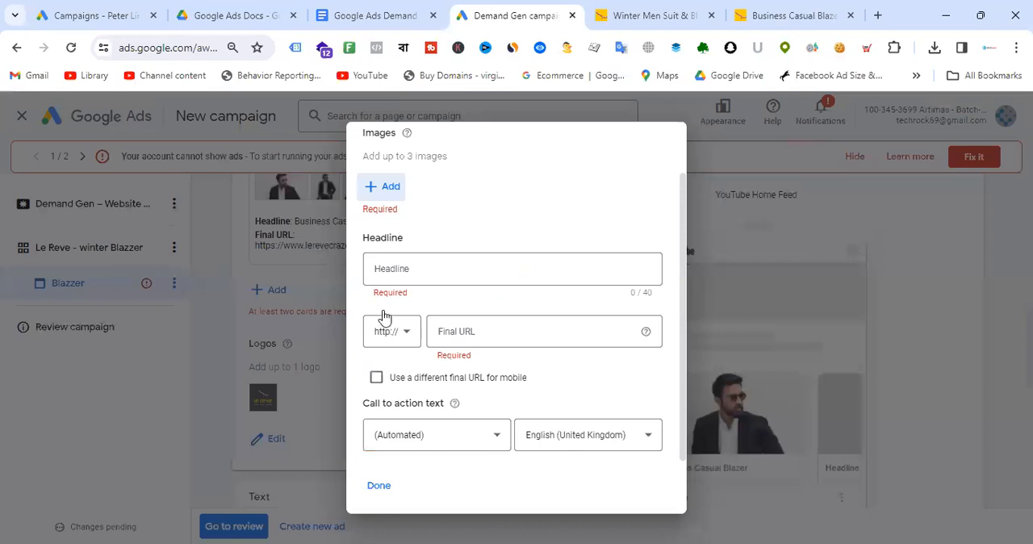
{"action": "key", "text": "ctrl+Tab"}
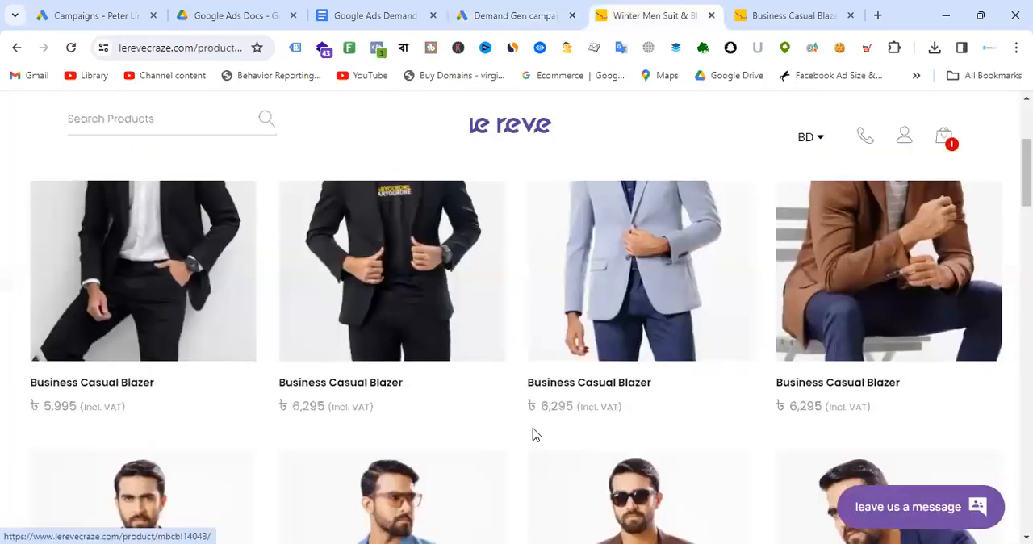
{"action": "scroll", "coordinate": [533, 431], "scroll_direction": "down", "scroll_amount": 3}
{"action": "scroll", "coordinate": [429, 460], "scroll_direction": "down", "scroll_amount": 1}
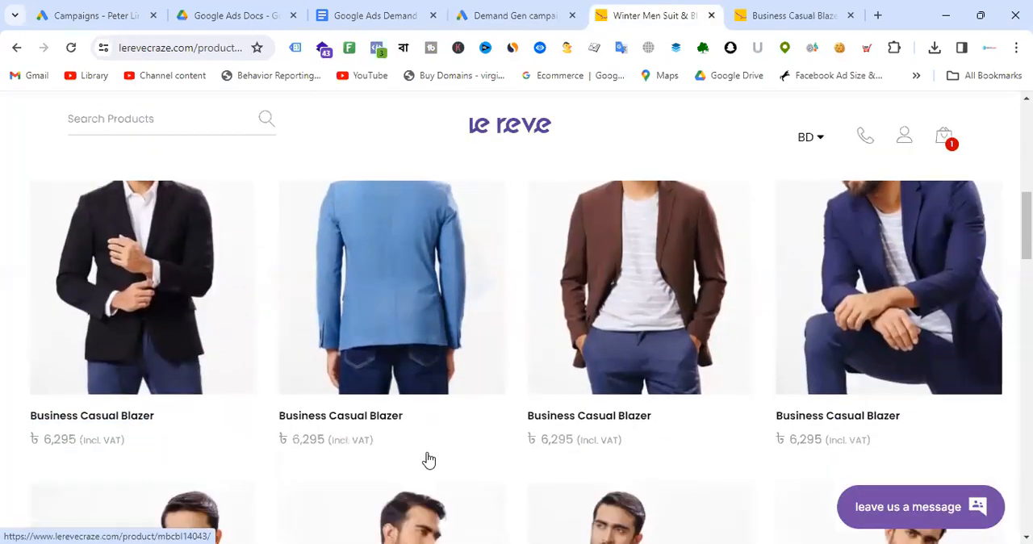
{"action": "scroll", "coordinate": [371, 331], "scroll_direction": "down", "scroll_amount": 1}
{"action": "right_click", "coordinate": [370, 327]}
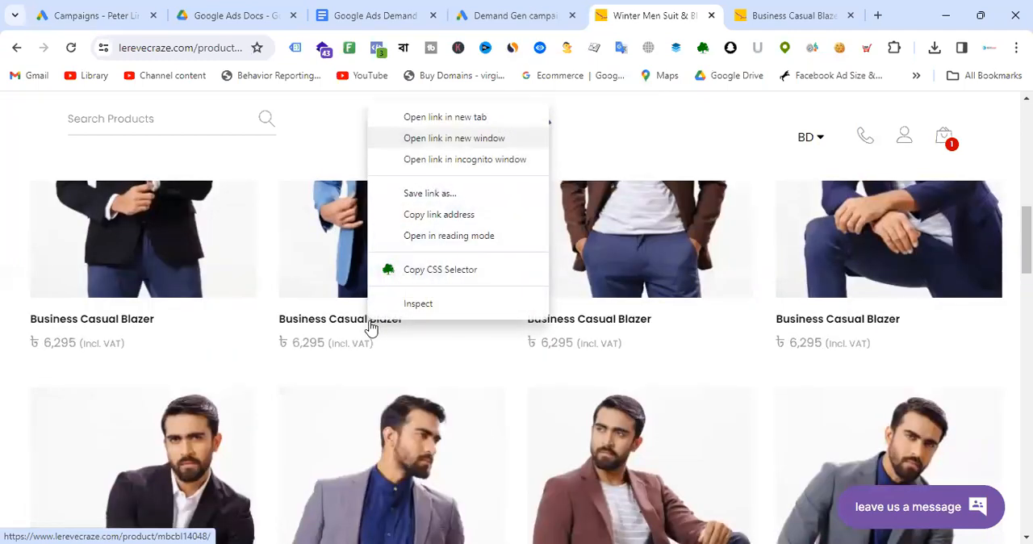
{"action": "left_click", "coordinate": [429, 121]}
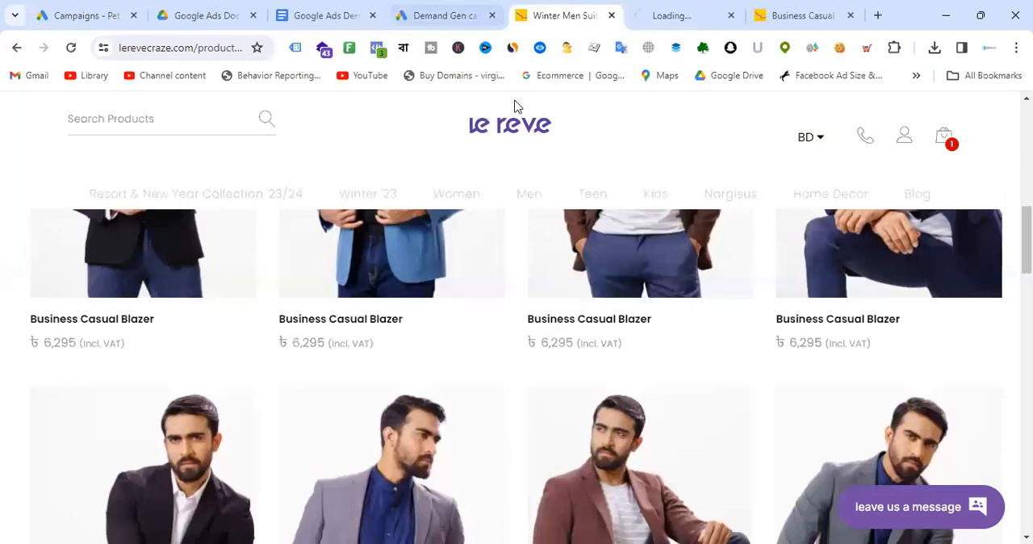
{"action": "left_click", "coordinate": [699, 6]}
{"action": "left_click", "coordinate": [201, 47]}
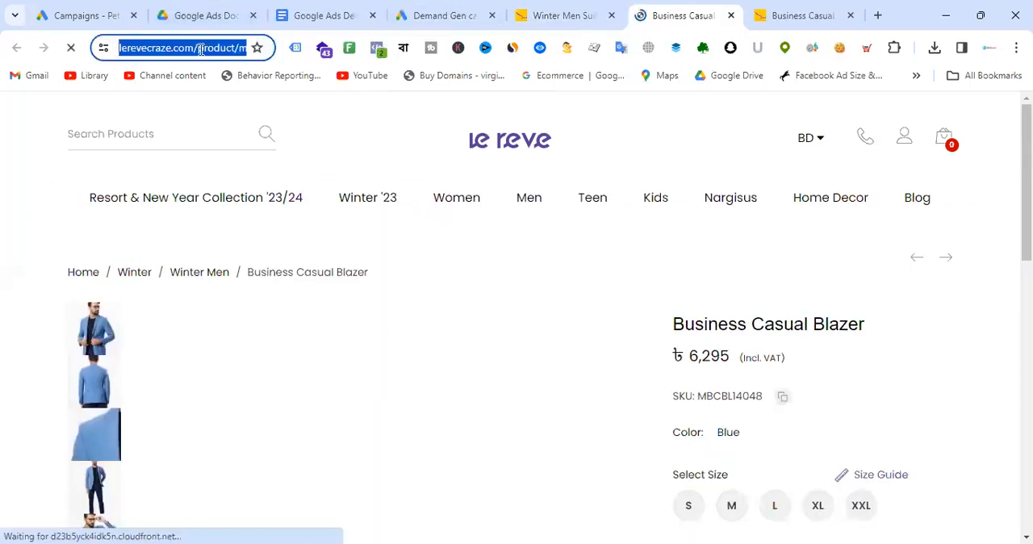
{"action": "left_click", "coordinate": [448, 14]}
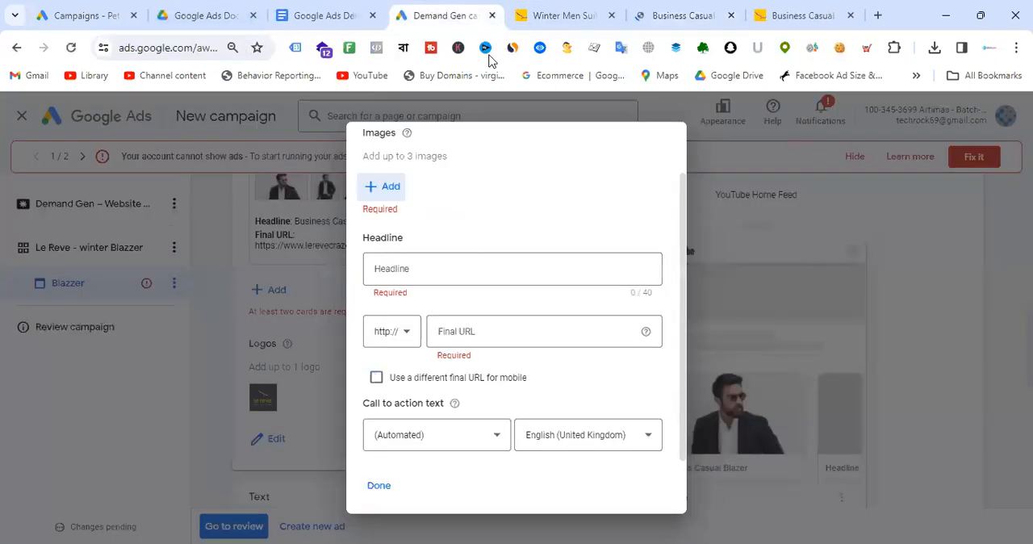
{"action": "left_click", "coordinate": [459, 332]}
{"action": "left_click", "coordinate": [406, 337]}
{"action": "left_click", "coordinate": [408, 379]}
{"action": "left_click", "coordinate": [483, 330]}
{"action": "type", "text": "www.lerevecraze.com/product/mbcbl14048/"}
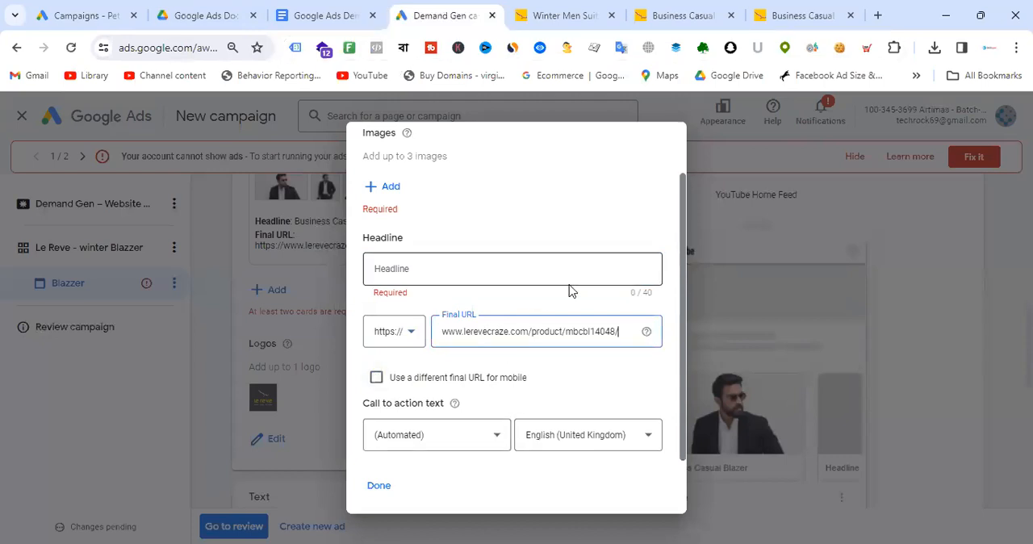
- Close the first product tab, copy the blue blazer's title, and set the second card's headline to Business Casual Blazer Blue
{"action": "scroll", "coordinate": [569, 291], "scroll_direction": "up", "scroll_amount": 1}
{"action": "scroll", "coordinate": [569, 291], "scroll_direction": "down", "scroll_amount": 1}
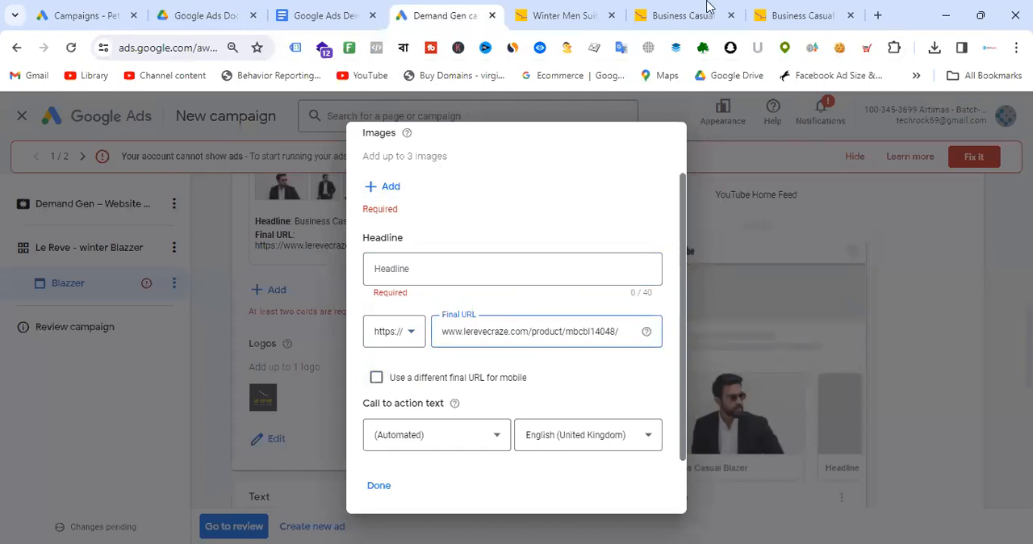
{"action": "left_click", "coordinate": [782, 10]}
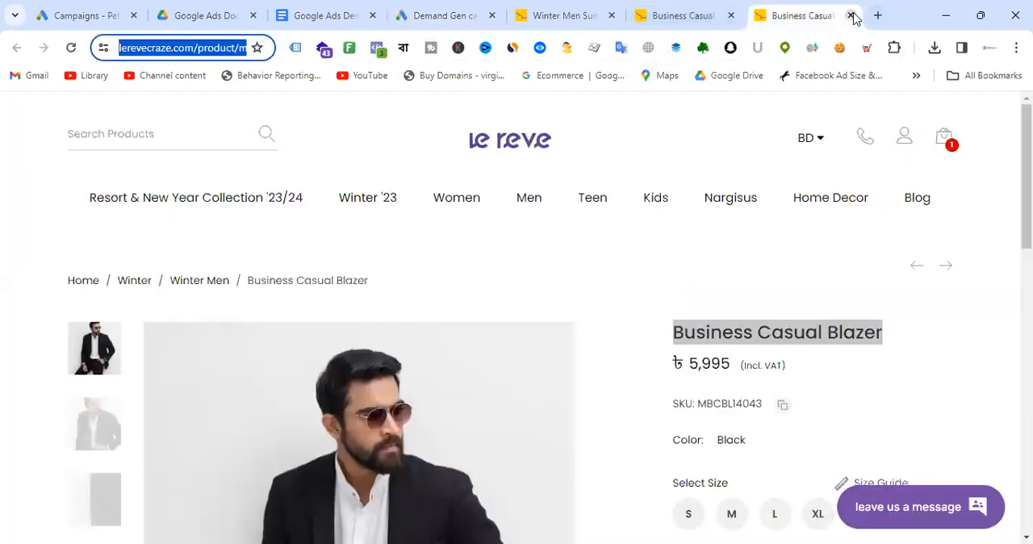
{"action": "left_click", "coordinate": [850, 15]}
{"action": "left_click_drag", "start_coordinate": [671, 332], "coordinate": [891, 338]}
{"action": "key", "text": "ctrl+c"}
{"action": "left_click", "coordinate": [520, 9]}
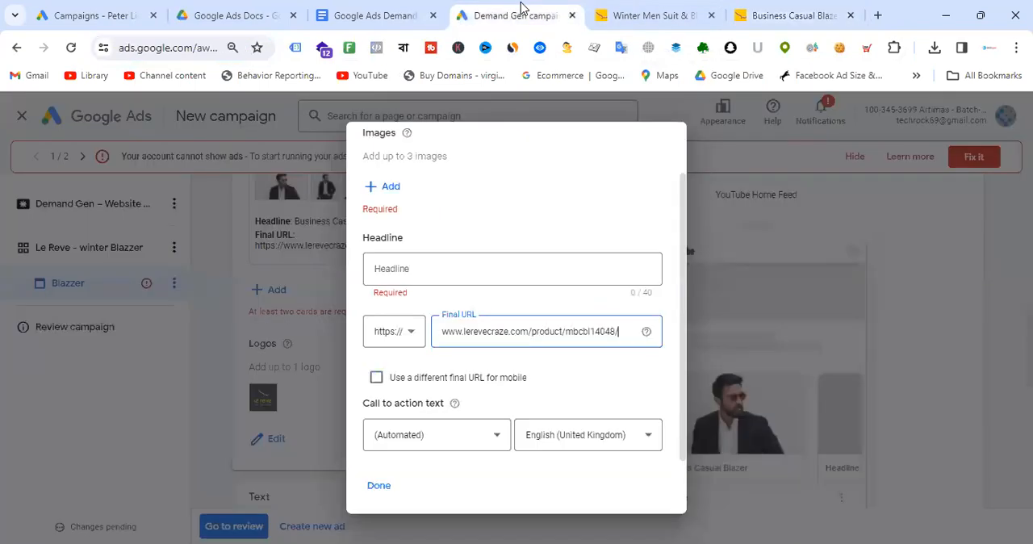
{"action": "left_click", "coordinate": [490, 260]}
{"action": "key", "text": "ctrl+v"}
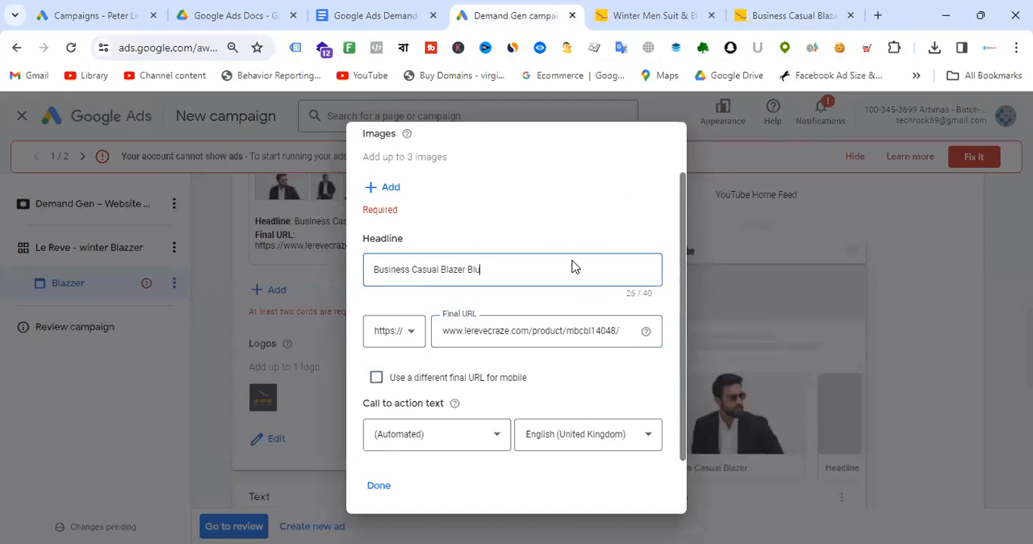
- Set the second card's call to action text to Shop now
{"action": "left_click", "coordinate": [472, 442]}
{"action": "left_click", "coordinate": [416, 436]}
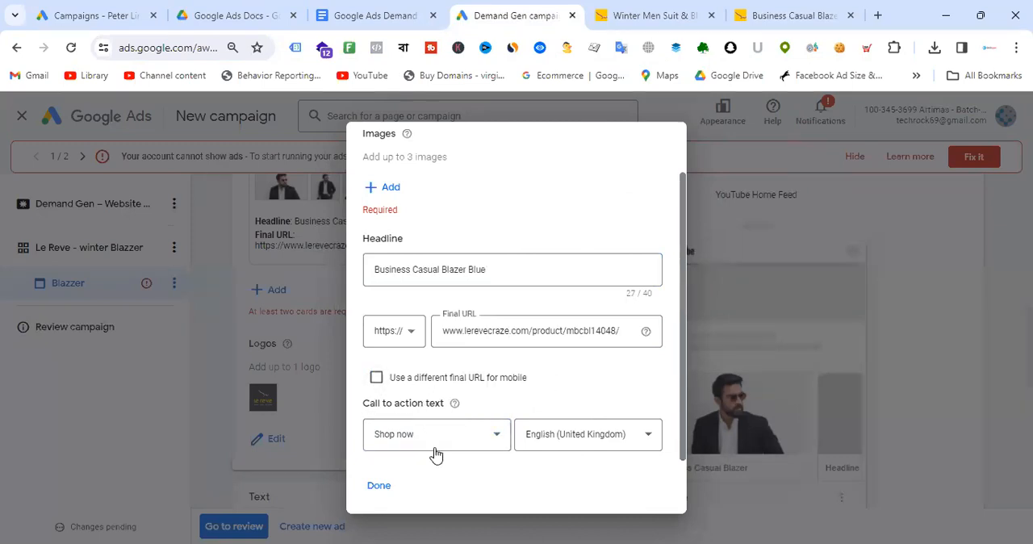
- Open the second card's image chooser and scan the blue blazer's product URL for website images
{"action": "scroll", "coordinate": [592, 275], "scroll_direction": "up", "scroll_amount": 1}
{"action": "left_click", "coordinate": [390, 244]}
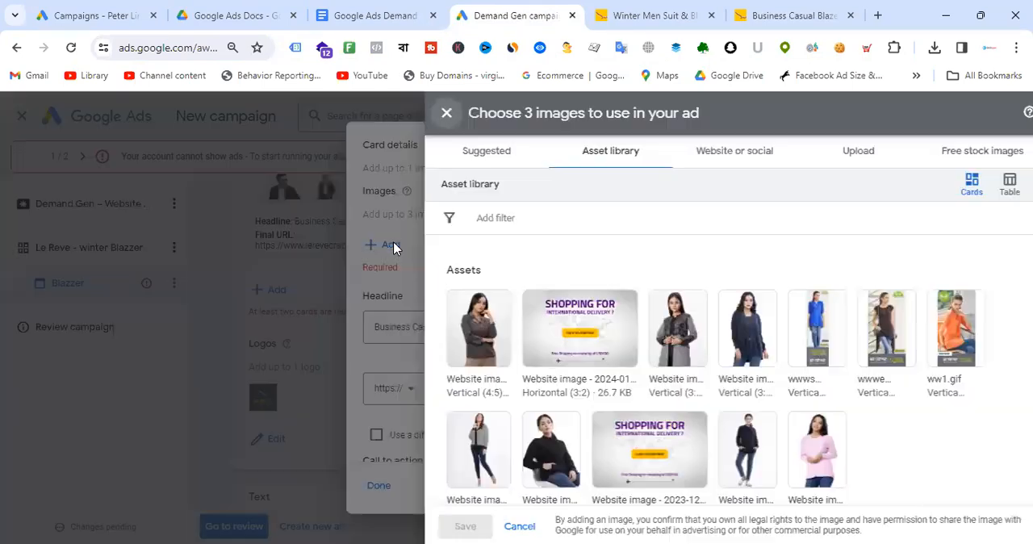
{"action": "left_click", "coordinate": [754, 15]}
{"action": "left_click", "coordinate": [226, 49]}
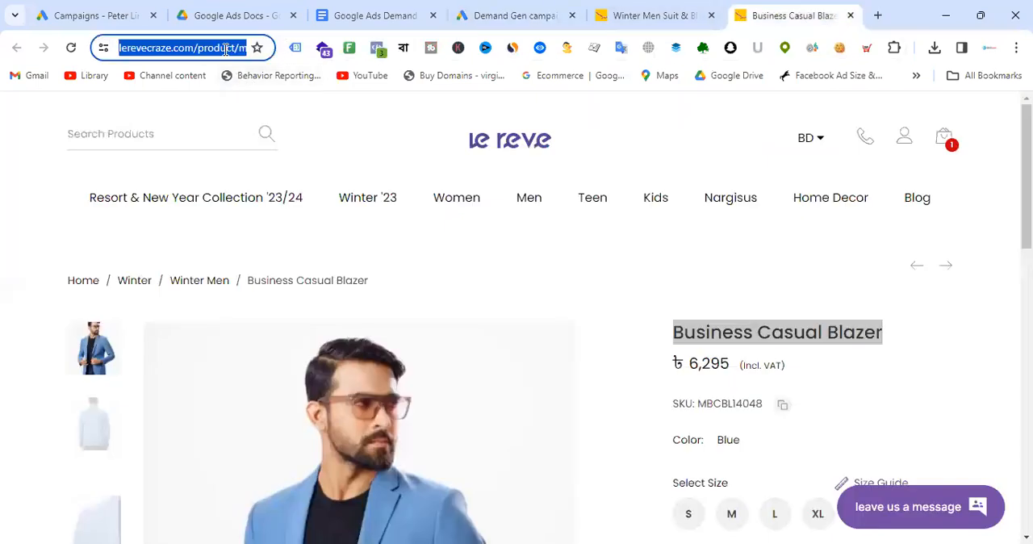
{"action": "left_click", "coordinate": [496, 14]}
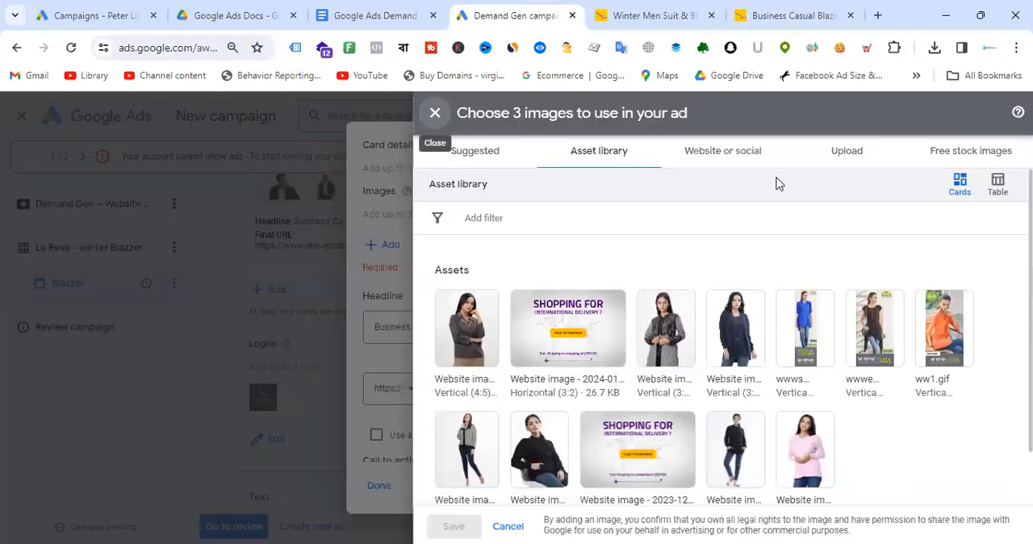
{"action": "left_click", "coordinate": [733, 159]}
{"action": "left_click", "coordinate": [604, 216]}
{"action": "key", "text": "ctrl+a"}
{"action": "type", "text": "https://www.lerevecraze.com/product/mbcbl14048/"}
{"action": "key", "text": "Return"}
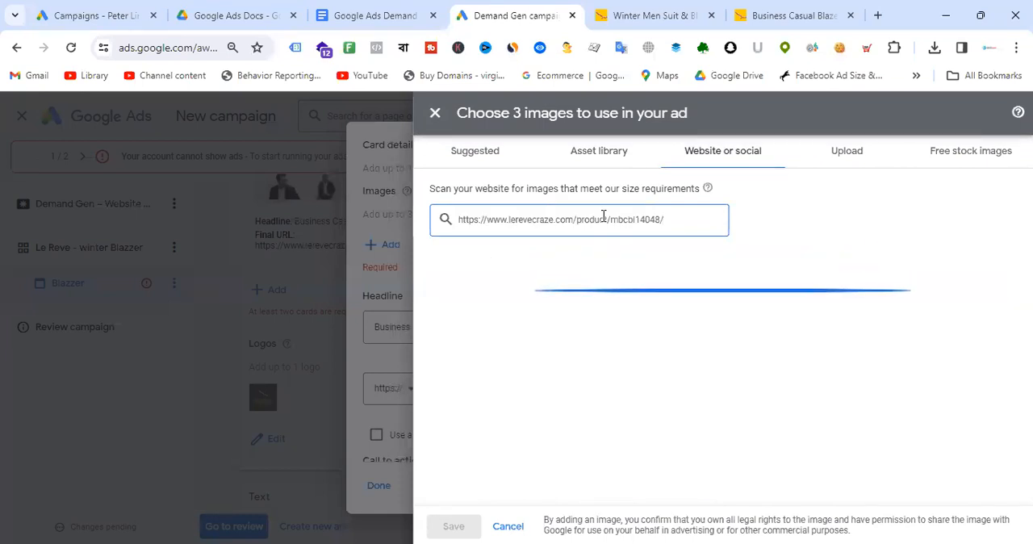
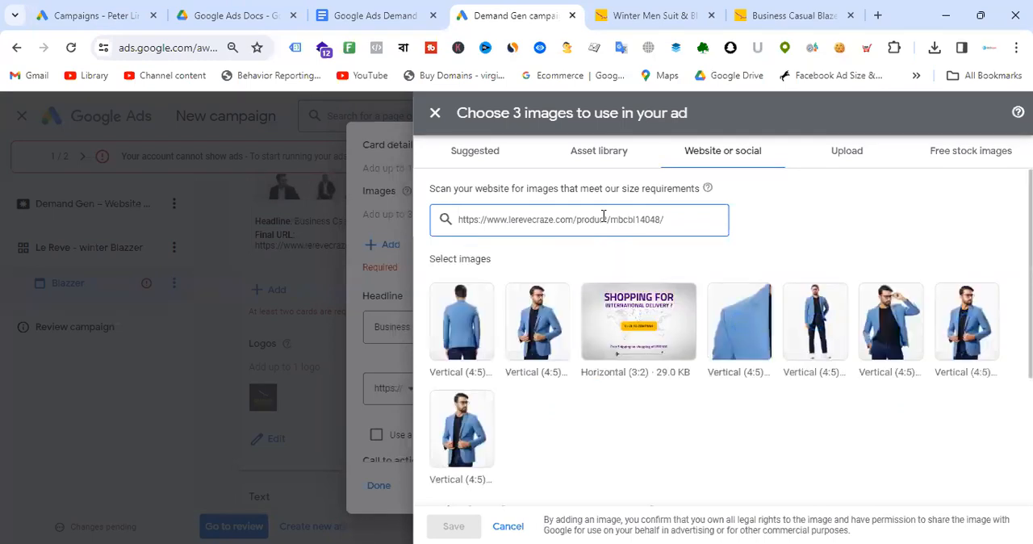
- Select the blue blazer photo with hands on the lapels from the scanned website images
{"action": "left_click", "coordinate": [555, 339]}
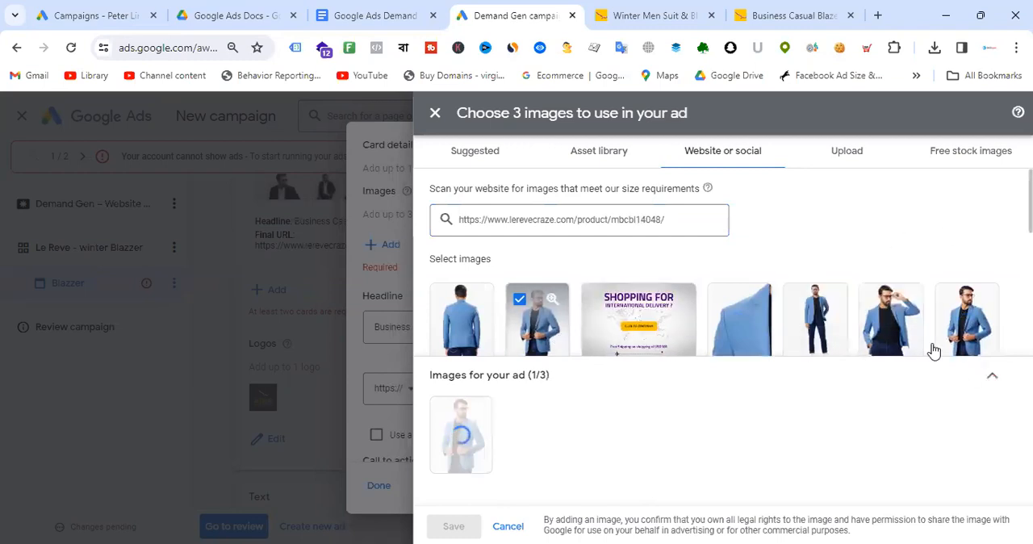
{"action": "left_click", "coordinate": [902, 332]}
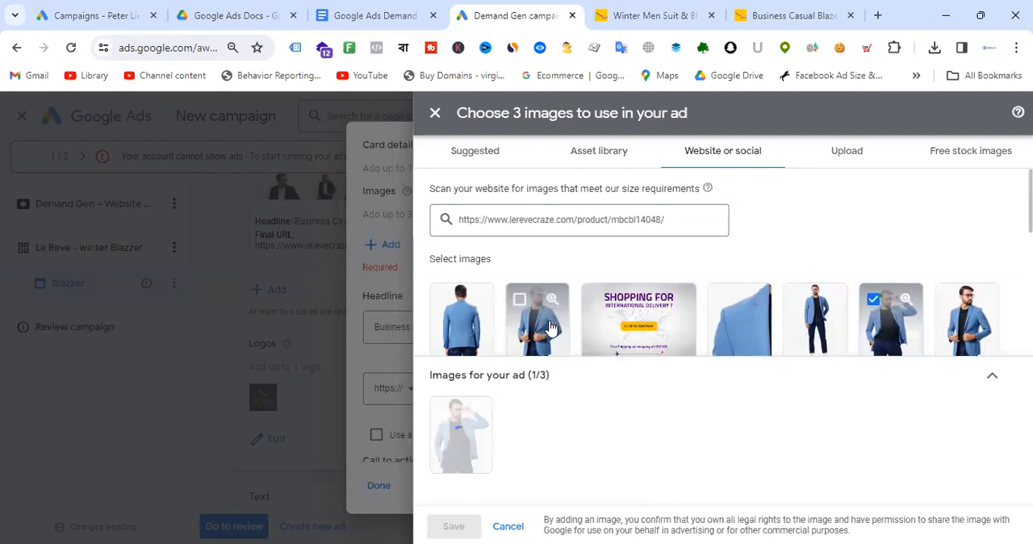
{"action": "left_click", "coordinate": [557, 339]}
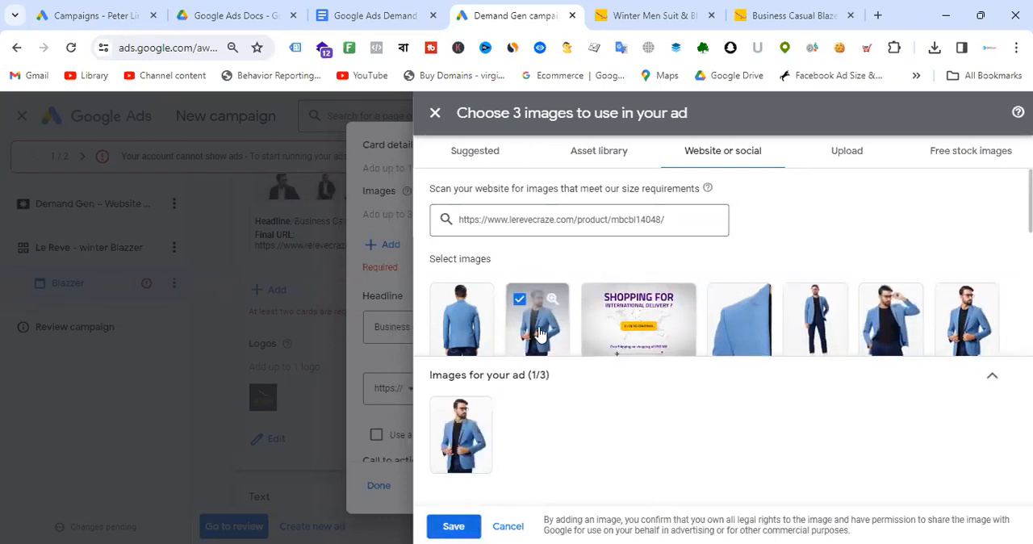
- Add 1.91:1 and 1:1 crops of that image alongside 4:5, moving the wide crop up to frame the head and shoulders
{"action": "left_click", "coordinate": [463, 442]}
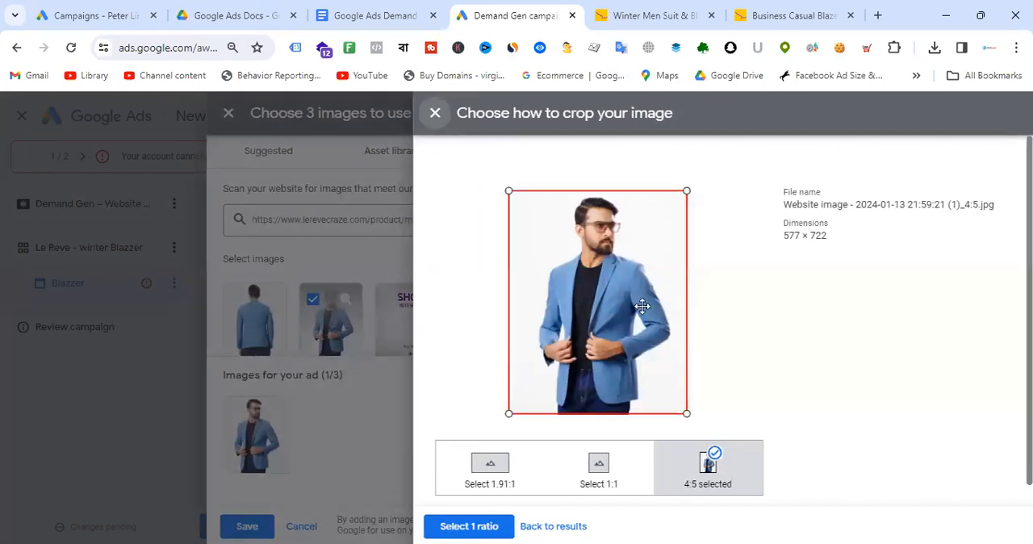
{"action": "left_click", "coordinate": [613, 484]}
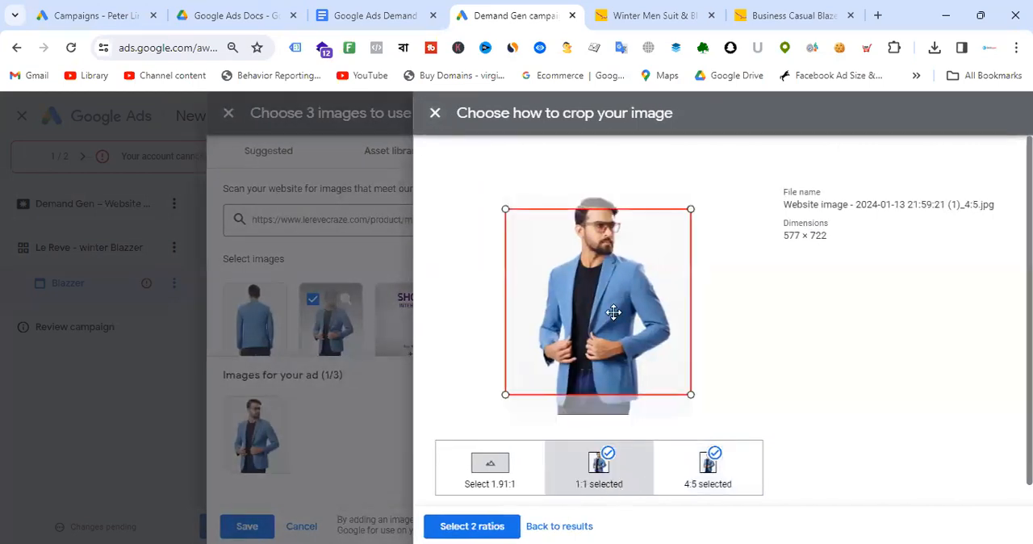
{"action": "left_click", "coordinate": [693, 472]}
{"action": "left_click", "coordinate": [484, 469]}
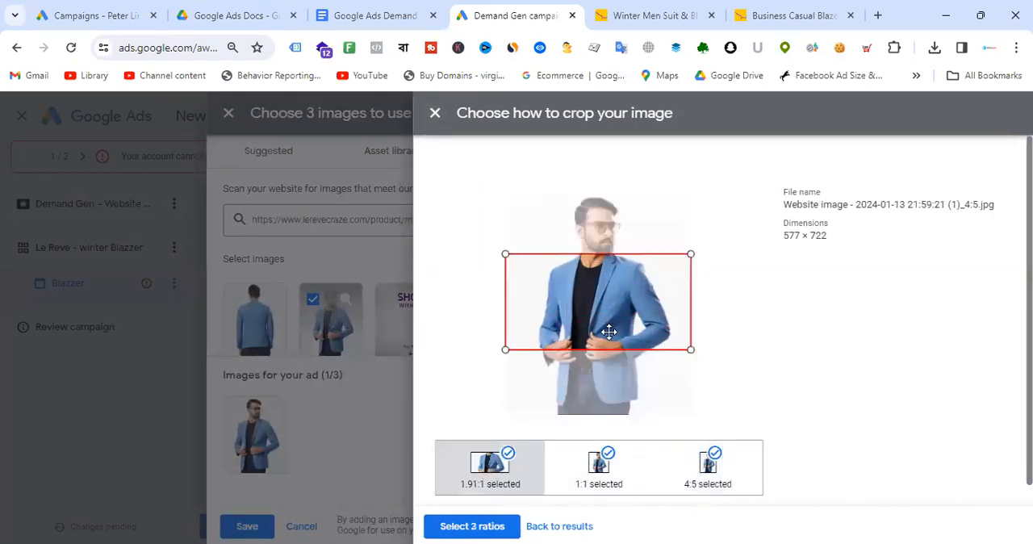
{"action": "left_click_drag", "start_coordinate": [634, 314], "coordinate": [637, 200]}
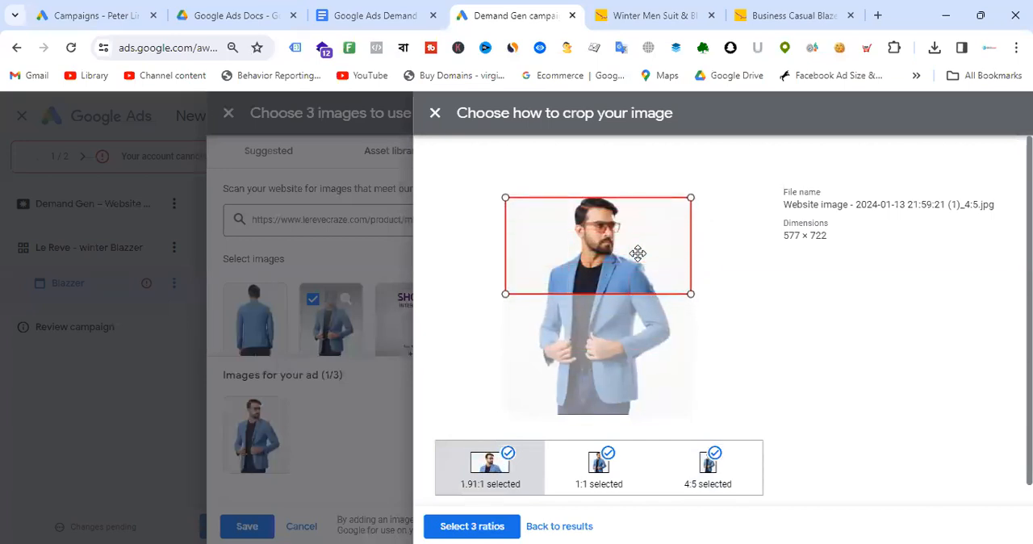
{"action": "left_click", "coordinate": [486, 526]}
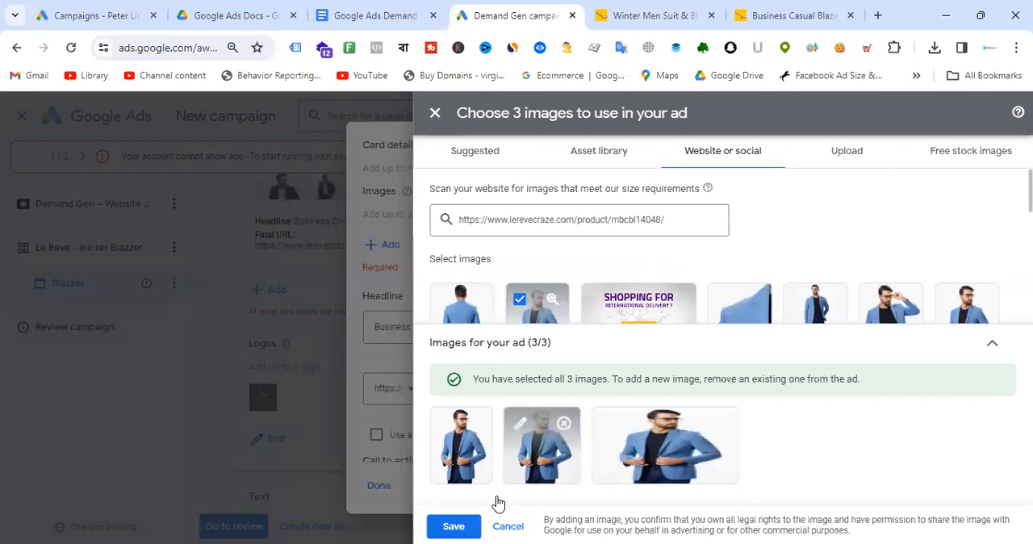
- Save the three images and finish editing the second carousel card
{"action": "left_click", "coordinate": [463, 526]}
{"action": "scroll", "coordinate": [557, 299], "scroll_direction": "down", "scroll_amount": 3}
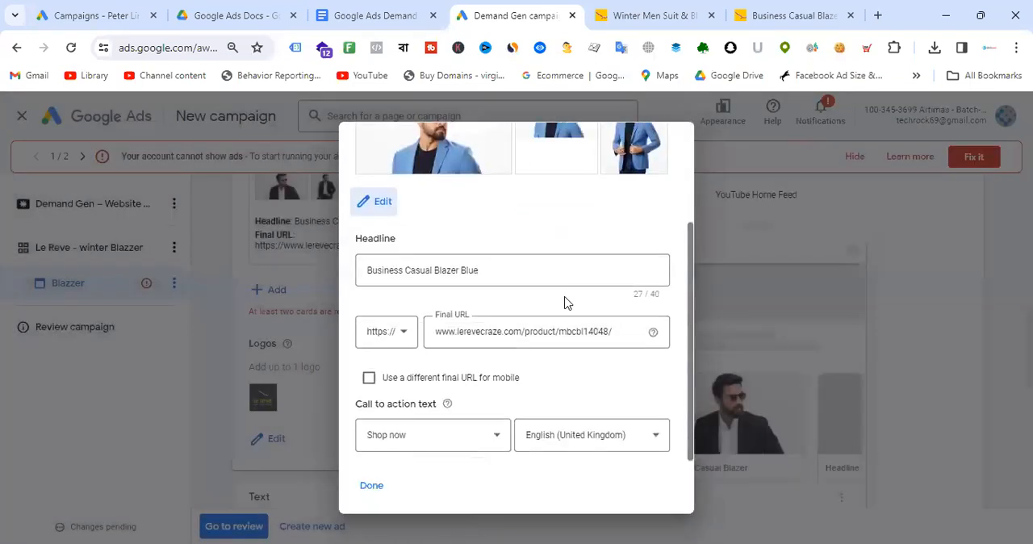
{"action": "left_click", "coordinate": [373, 487]}
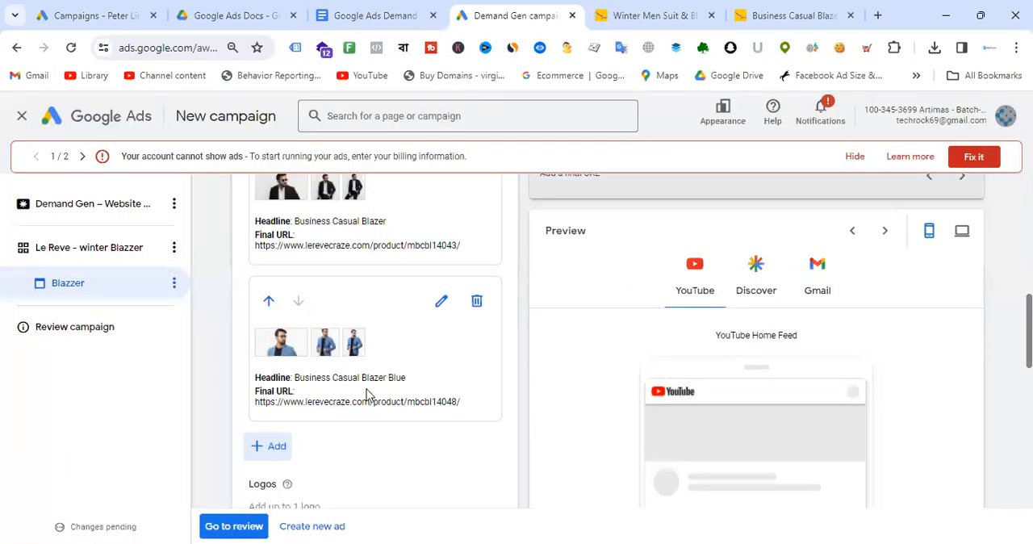
- Review the ad previews on YouTube, Discover and Gmail
{"action": "scroll", "coordinate": [832, 376], "scroll_direction": "down", "scroll_amount": 5}
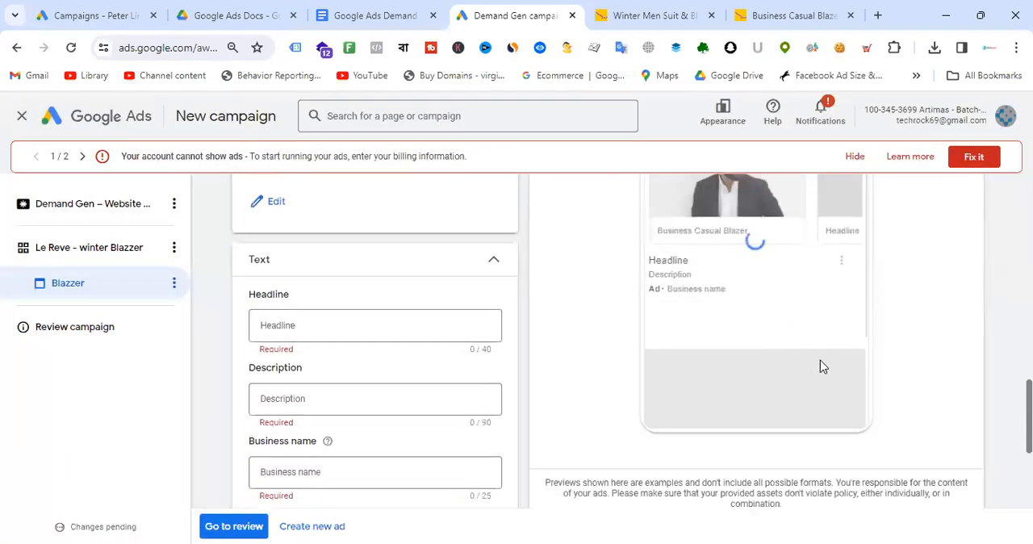
{"action": "scroll", "coordinate": [821, 367], "scroll_direction": "up", "scroll_amount": 5}
{"action": "scroll", "coordinate": [820, 367], "scroll_direction": "down", "scroll_amount": 2}
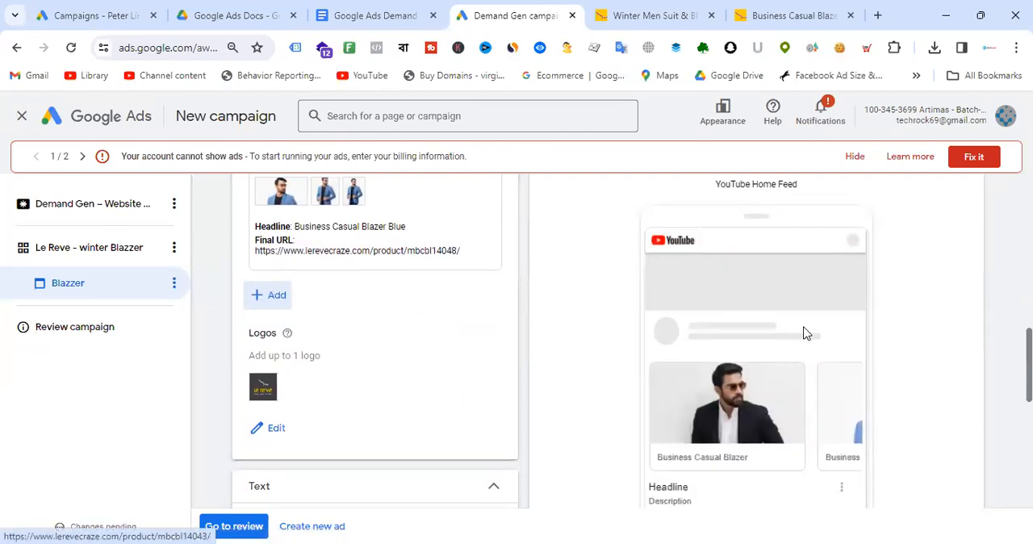
{"action": "scroll", "coordinate": [807, 329], "scroll_direction": "up", "scroll_amount": 2}
{"action": "left_click", "coordinate": [760, 269]}
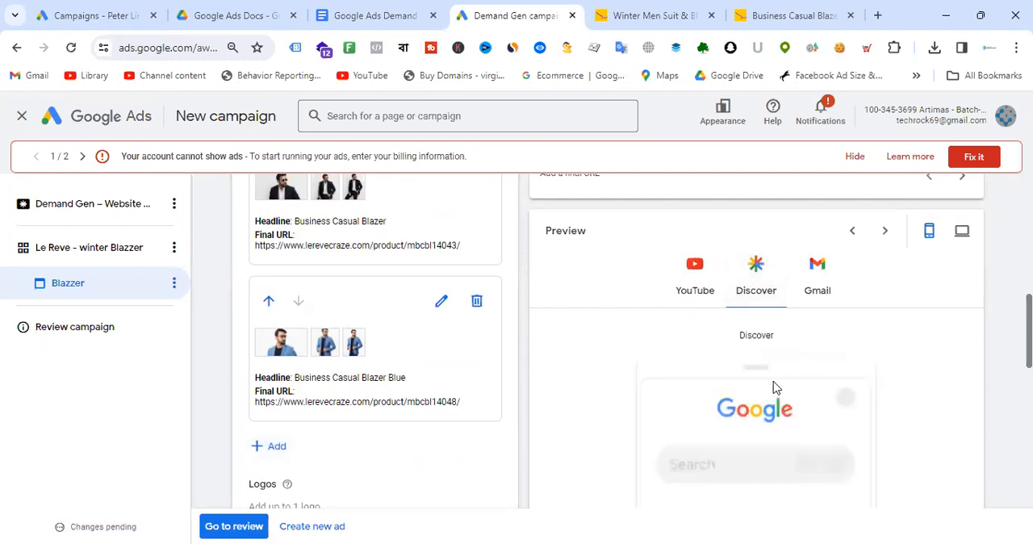
{"action": "scroll", "coordinate": [775, 385], "scroll_direction": "down", "scroll_amount": 3}
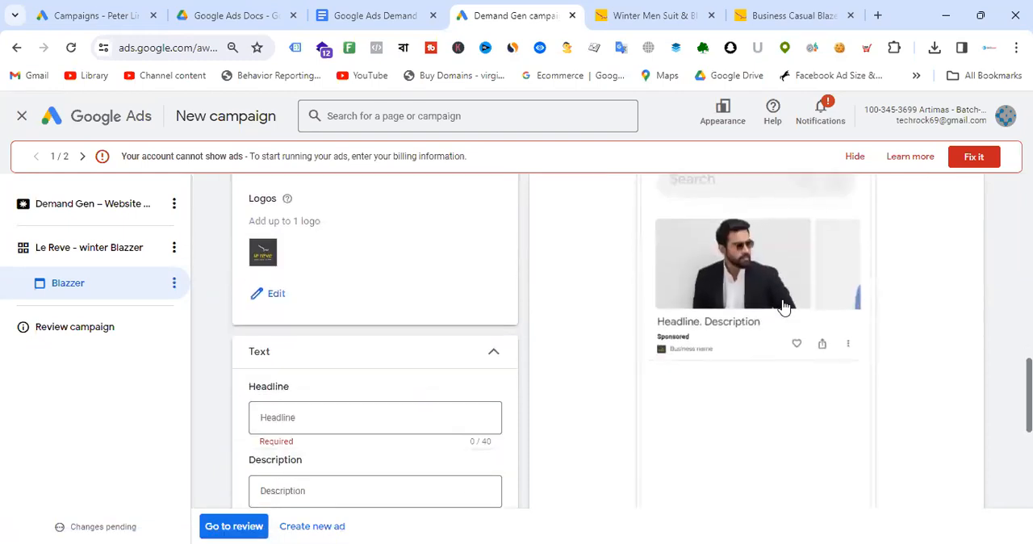
{"action": "scroll", "coordinate": [812, 293], "scroll_direction": "up", "scroll_amount": 1}
{"action": "scroll", "coordinate": [824, 270], "scroll_direction": "up", "scroll_amount": 2}
{"action": "left_click", "coordinate": [823, 272]}
{"action": "scroll", "coordinate": [810, 359], "scroll_direction": "down", "scroll_amount": 3}
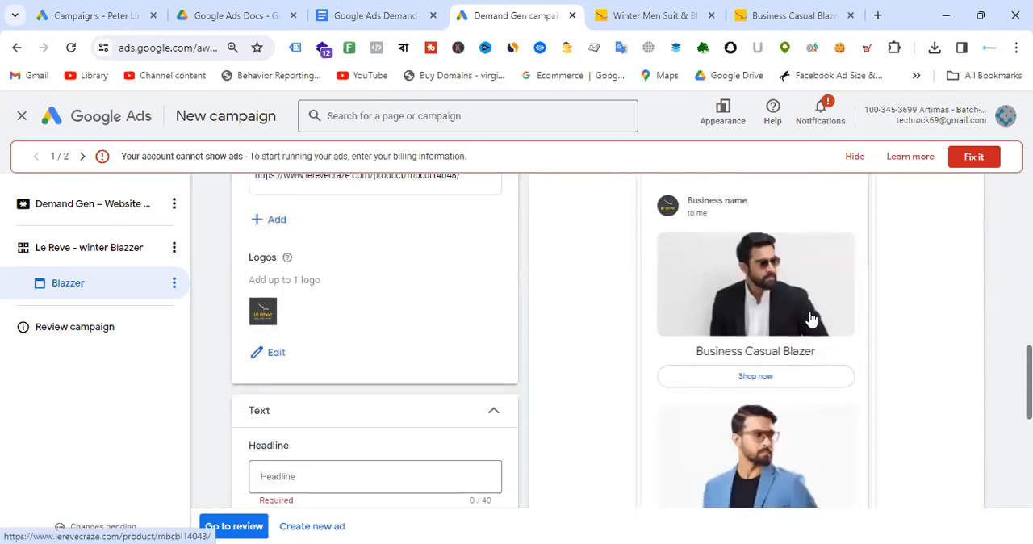
{"action": "scroll", "coordinate": [814, 325], "scroll_direction": "down", "scroll_amount": 1}
{"action": "scroll", "coordinate": [820, 331], "scroll_direction": "down", "scroll_amount": 2}
{"action": "scroll", "coordinate": [390, 314], "scroll_direction": "up", "scroll_amount": 3}
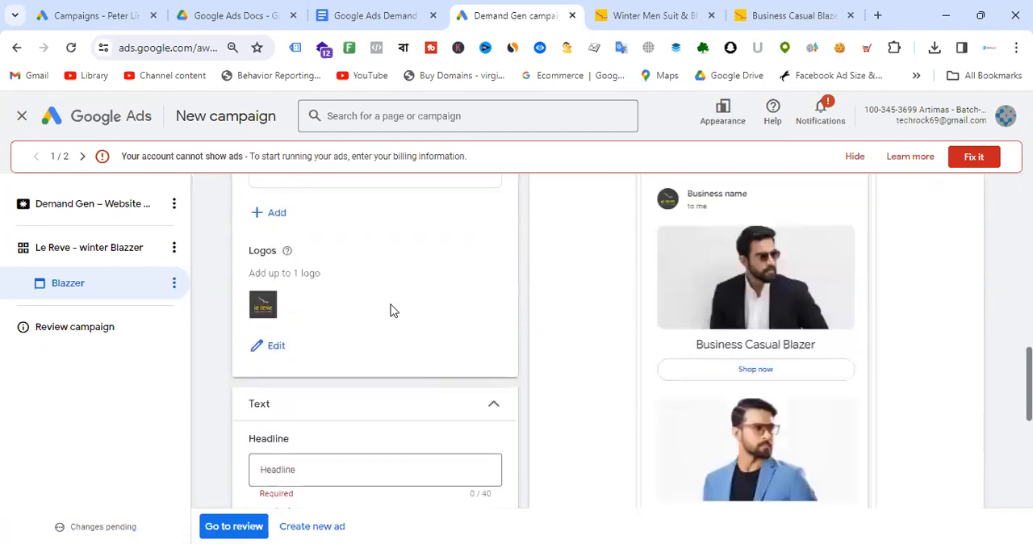
{"action": "scroll", "coordinate": [397, 307], "scroll_direction": "down", "scroll_amount": 1}
{"action": "scroll", "coordinate": [402, 302], "scroll_direction": "down", "scroll_amount": 2}
- Set the ad's business name to Le Reve
{"action": "left_click", "coordinate": [330, 253]}
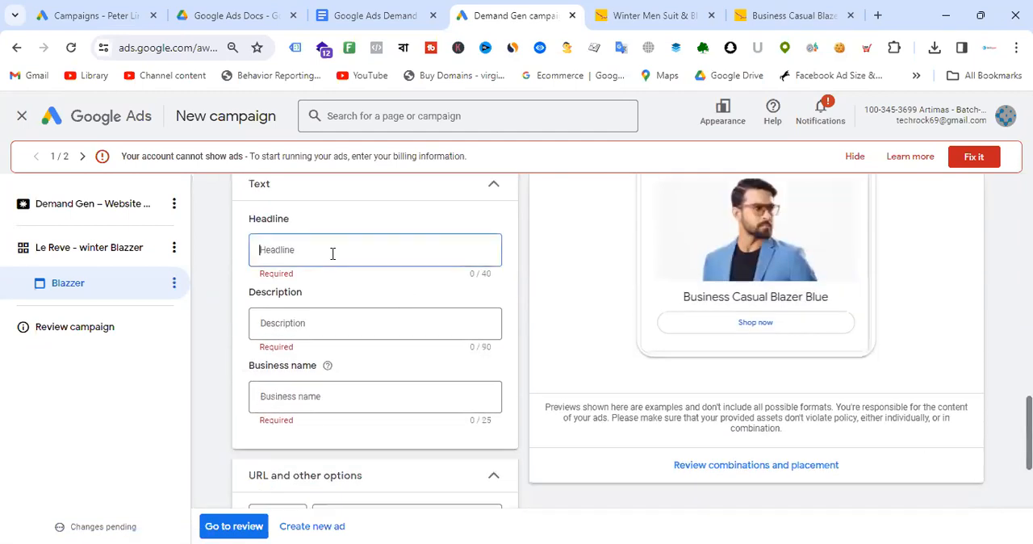
{"action": "scroll", "coordinate": [345, 259], "scroll_direction": "down", "scroll_amount": 1}
{"action": "left_click", "coordinate": [338, 321]}
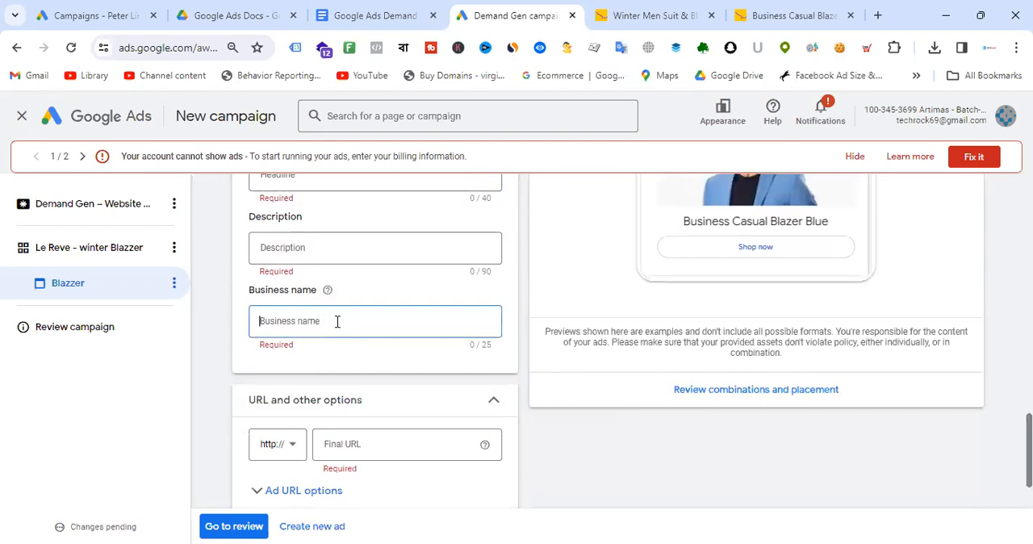
{"action": "type", "text": "Le Reve"}
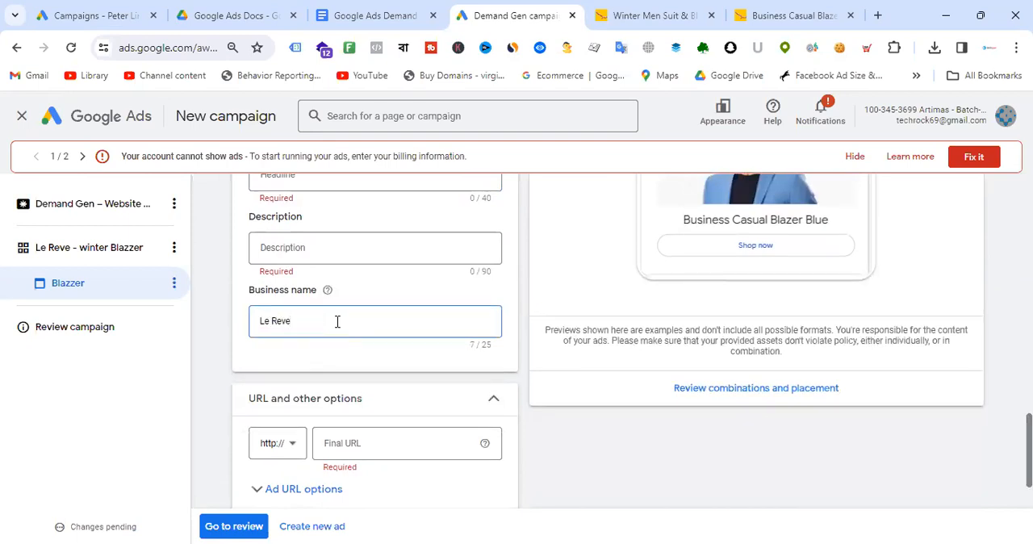
{"action": "scroll", "coordinate": [392, 345], "scroll_direction": "down", "scroll_amount": 1}
{"action": "left_click", "coordinate": [295, 362]}
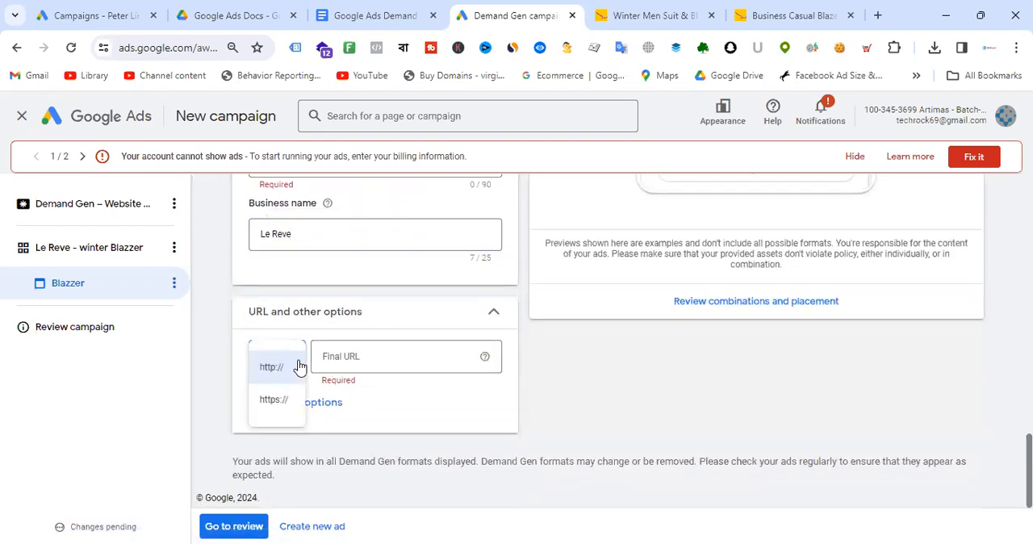
{"action": "left_click", "coordinate": [276, 399]}
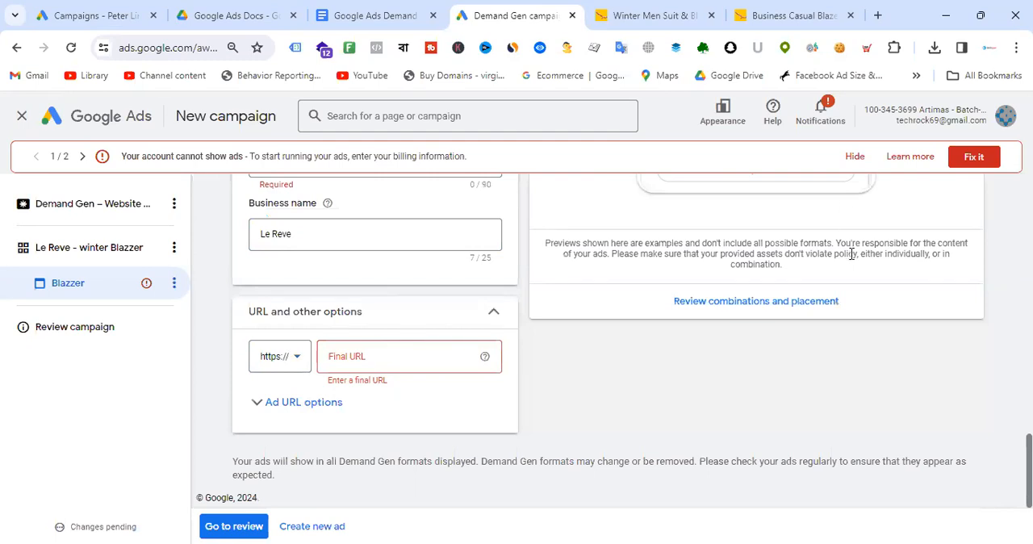
- Swipe through the YouTube preview carousel to view both cards
{"action": "scroll", "coordinate": [843, 353], "scroll_direction": "up", "scroll_amount": 4}
{"action": "scroll", "coordinate": [524, 274], "scroll_direction": "up", "scroll_amount": 5}
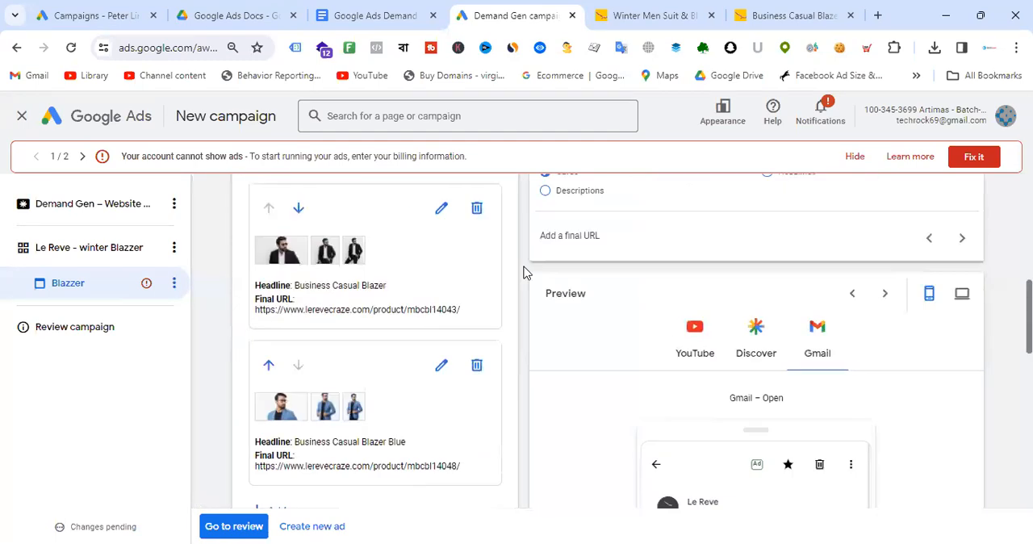
{"action": "left_click", "coordinate": [694, 339]}
{"action": "scroll", "coordinate": [879, 387], "scroll_direction": "down", "scroll_amount": 5}
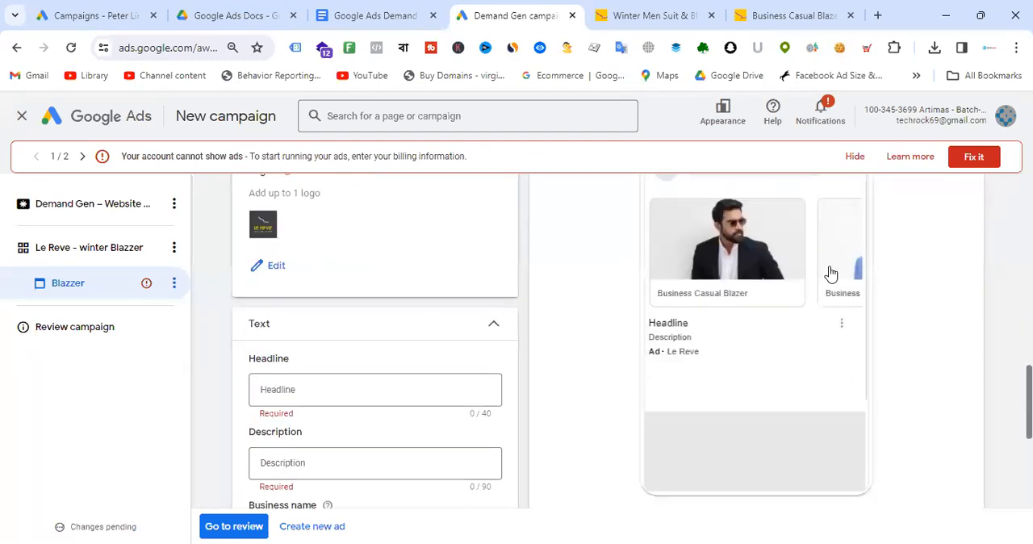
{"action": "left_click_drag", "start_coordinate": [832, 274], "coordinate": [729, 272]}
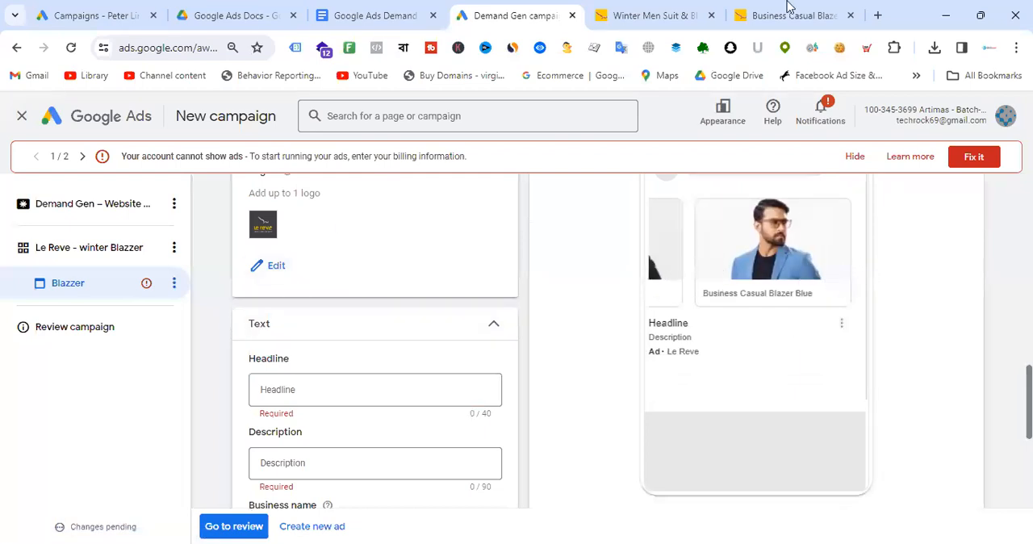
- Copy the Winter Men Suit category page address and paste it as the ad's final URL
{"action": "left_click", "coordinate": [649, 16]}
{"action": "left_click", "coordinate": [234, 48]}
{"action": "left_click", "coordinate": [517, 15]}
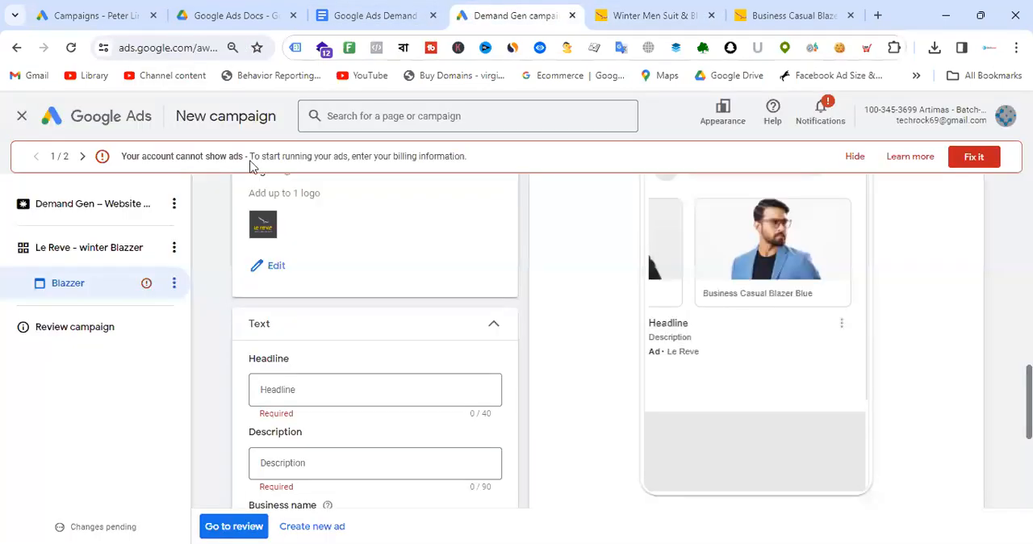
{"action": "scroll", "coordinate": [413, 315], "scroll_direction": "down", "scroll_amount": 4}
{"action": "left_click", "coordinate": [368, 358]}
{"action": "key", "text": "ctrl+v"}
{"action": "left_click", "coordinate": [608, 377]}
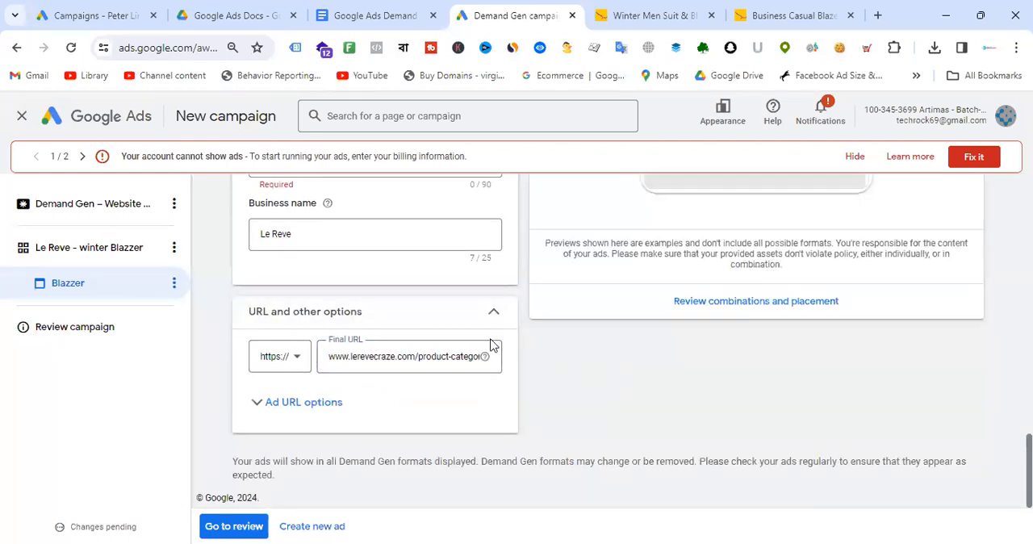
{"action": "scroll", "coordinate": [415, 397], "scroll_direction": "up", "scroll_amount": 1}
{"action": "scroll", "coordinate": [415, 396], "scroll_direction": "up", "scroll_amount": 5}
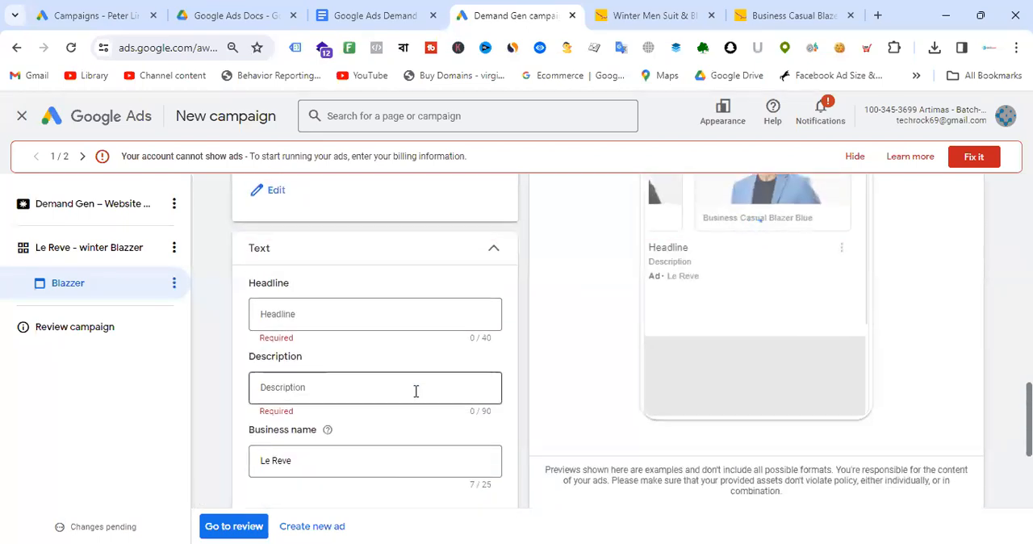
{"action": "scroll", "coordinate": [318, 245], "scroll_direction": "up", "scroll_amount": 2}
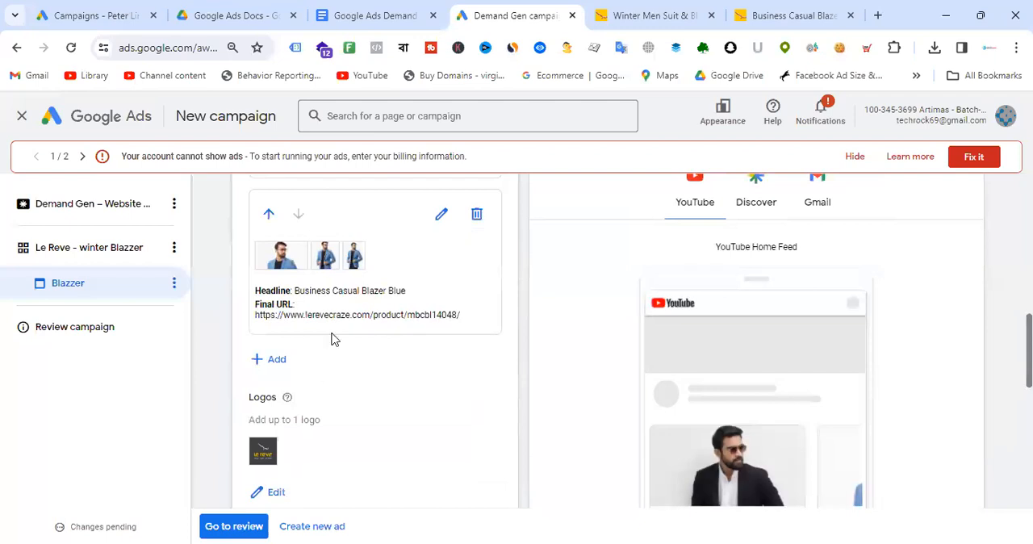
{"action": "scroll", "coordinate": [394, 289], "scroll_direction": "up", "scroll_amount": 1}
{"action": "scroll", "coordinate": [413, 272], "scroll_direction": "down", "scroll_amount": 3}
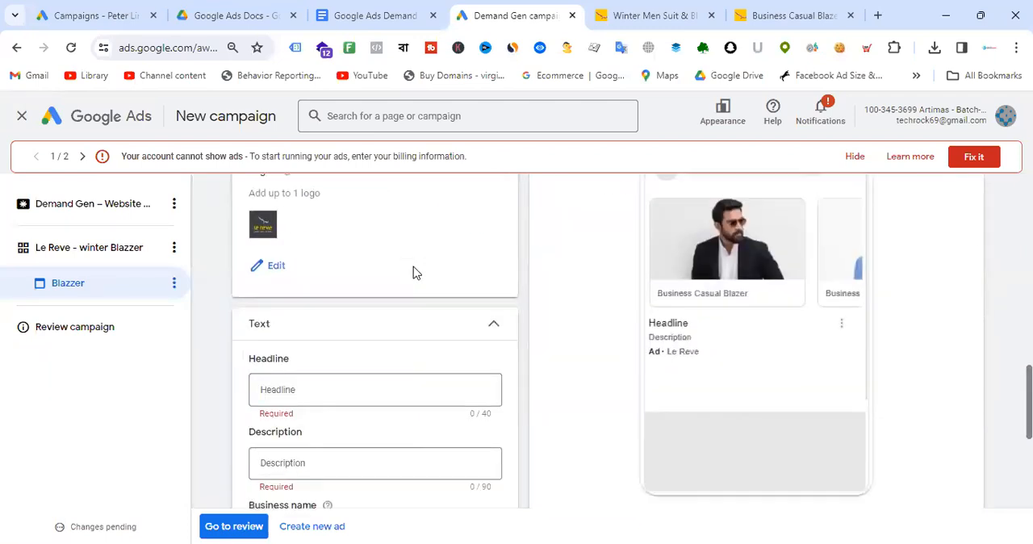
{"action": "scroll", "coordinate": [413, 272], "scroll_direction": "down", "scroll_amount": 2}
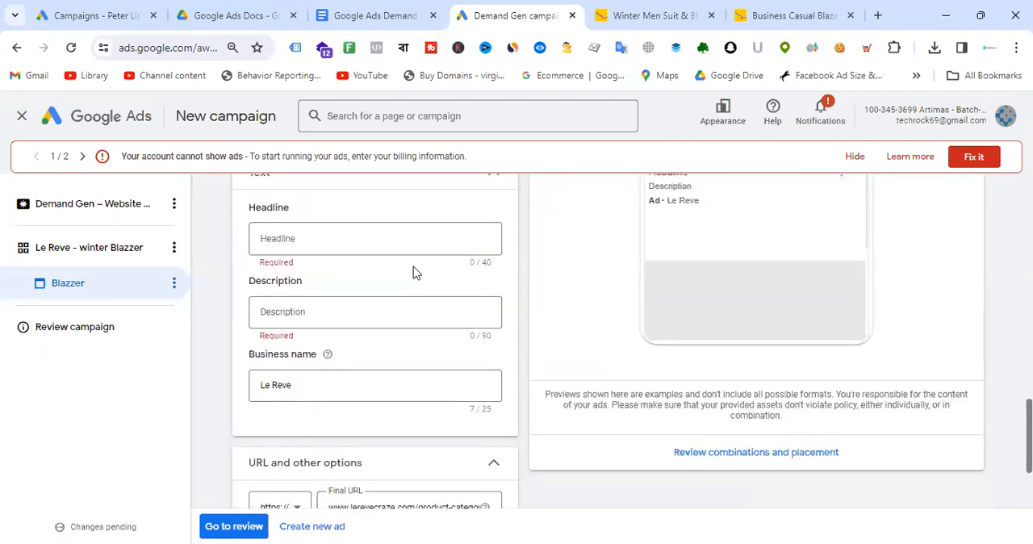
{"action": "scroll", "coordinate": [413, 266], "scroll_direction": "up", "scroll_amount": 2}
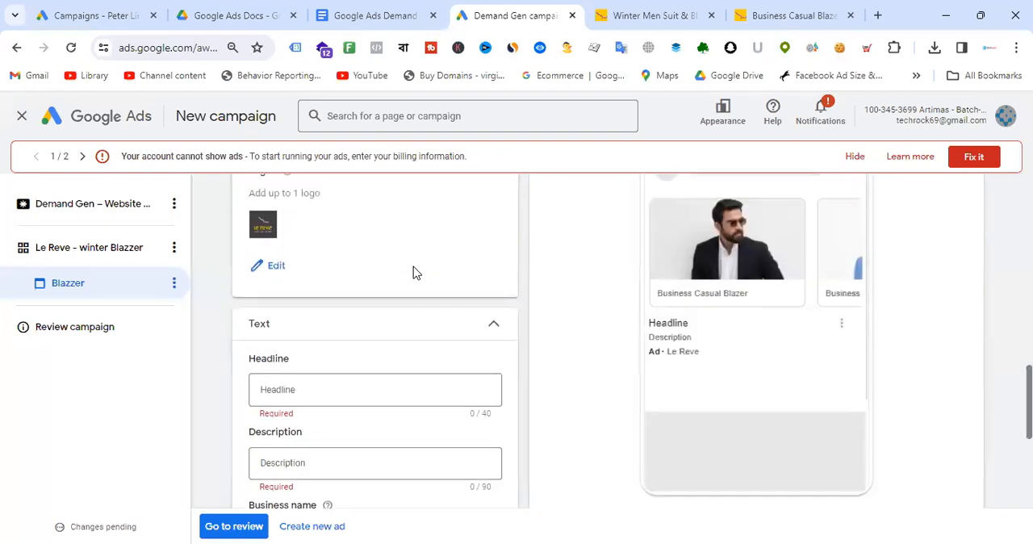
- Open chat.openai.com in a new browser tab
{"action": "left_click", "coordinate": [878, 15]}
{"action": "type", "text": "cha"}
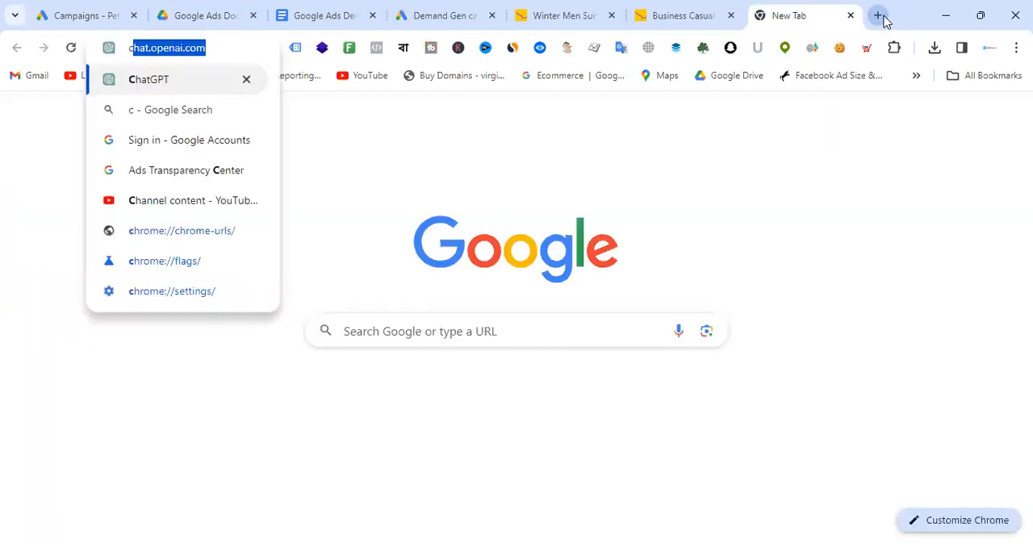
{"action": "type", "text": "t"}
{"action": "key", "text": "Return"}
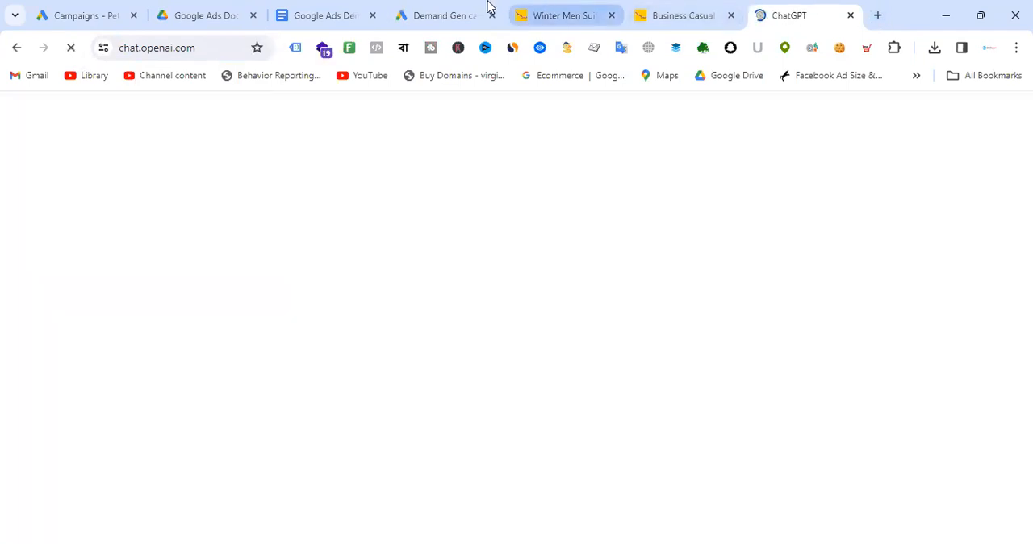
- Enter "Le Reve Blazzer Collections" as the carousel ad's headline
{"action": "left_click", "coordinate": [448, 15]}
{"action": "scroll", "coordinate": [387, 323], "scroll_direction": "down", "scroll_amount": 2}
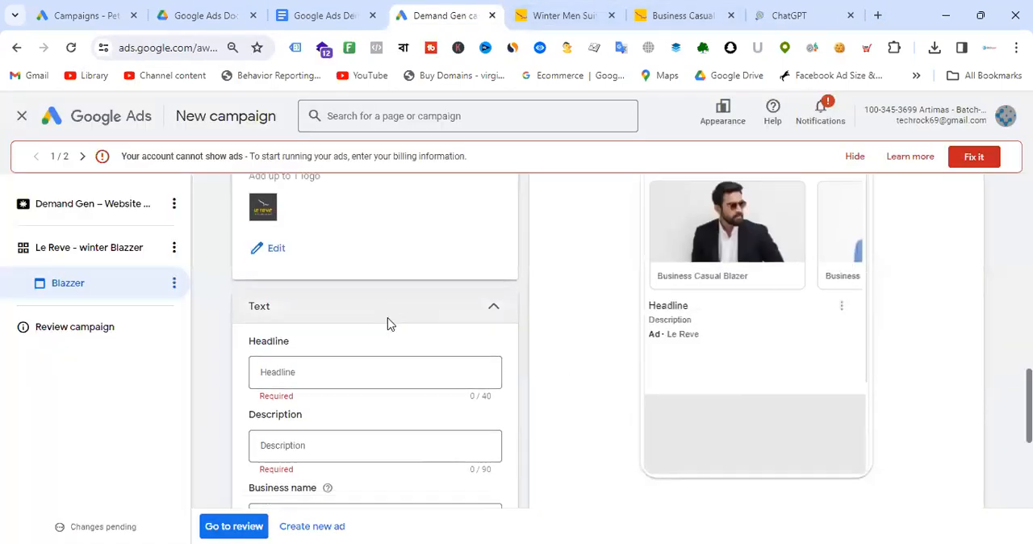
{"action": "left_click", "coordinate": [329, 237]}
{"action": "type", "text": "Le Reve Bl"}
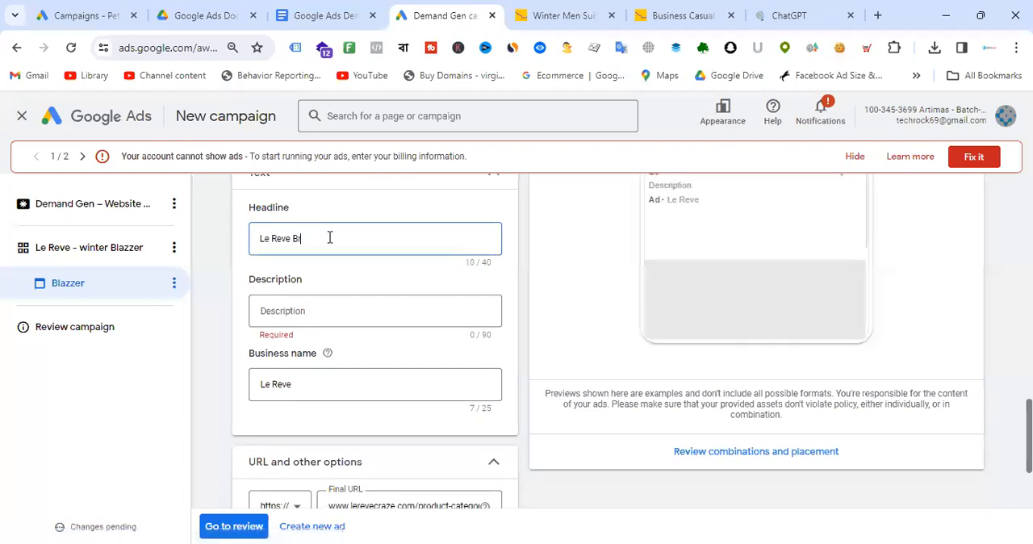
{"action": "type", "text": "azzer Co"}
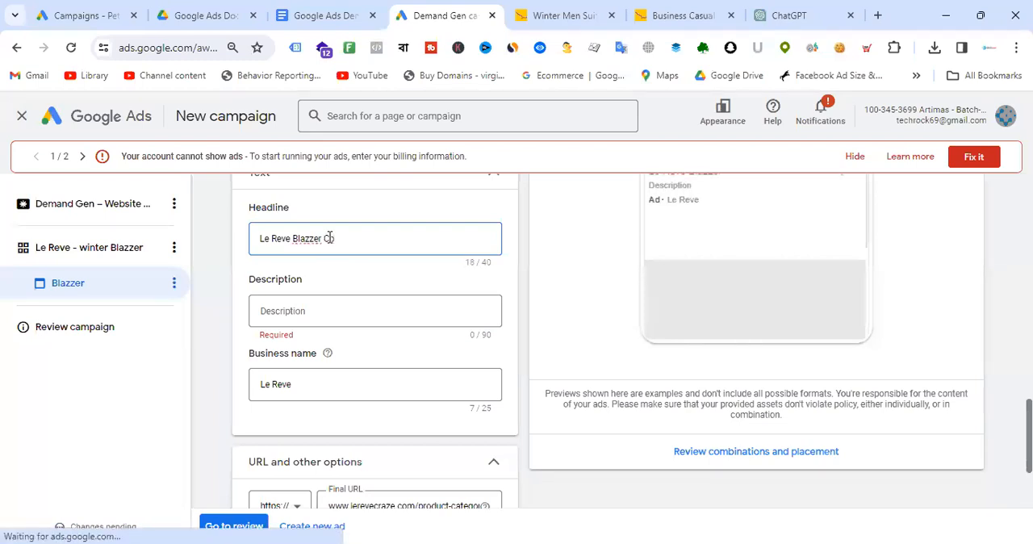
{"action": "type", "text": "llections"}
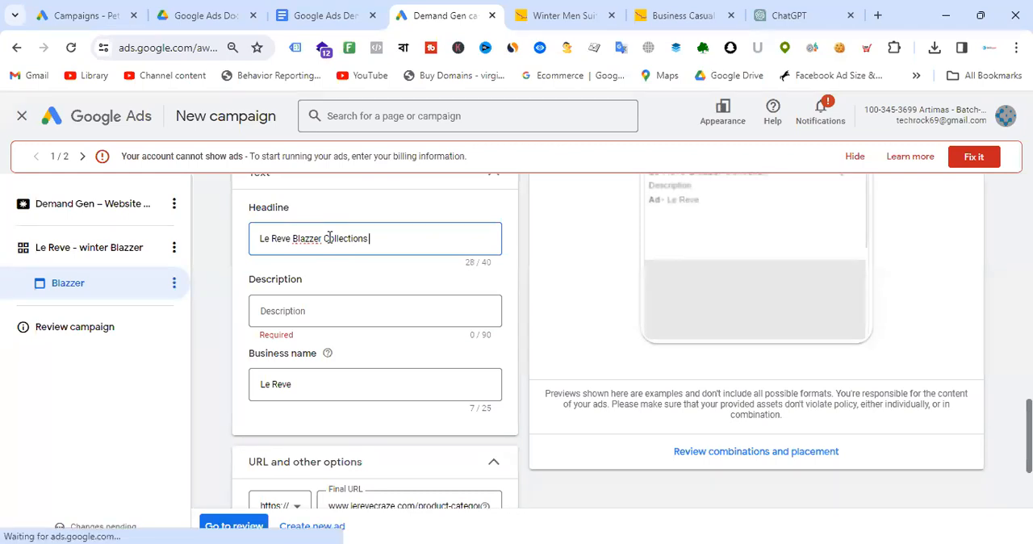
{"action": "left_click", "coordinate": [699, 11]}
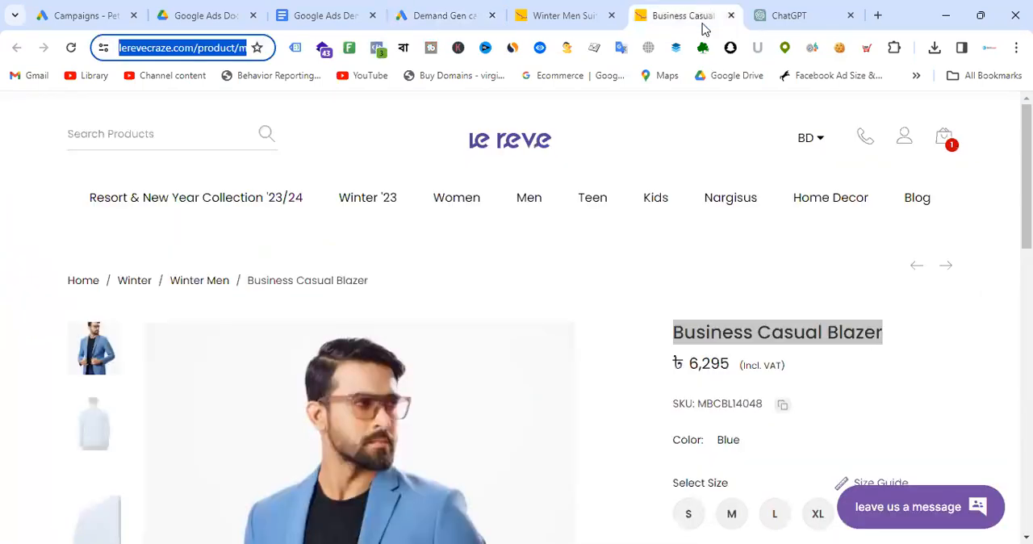
{"action": "left_click", "coordinate": [860, 340]}
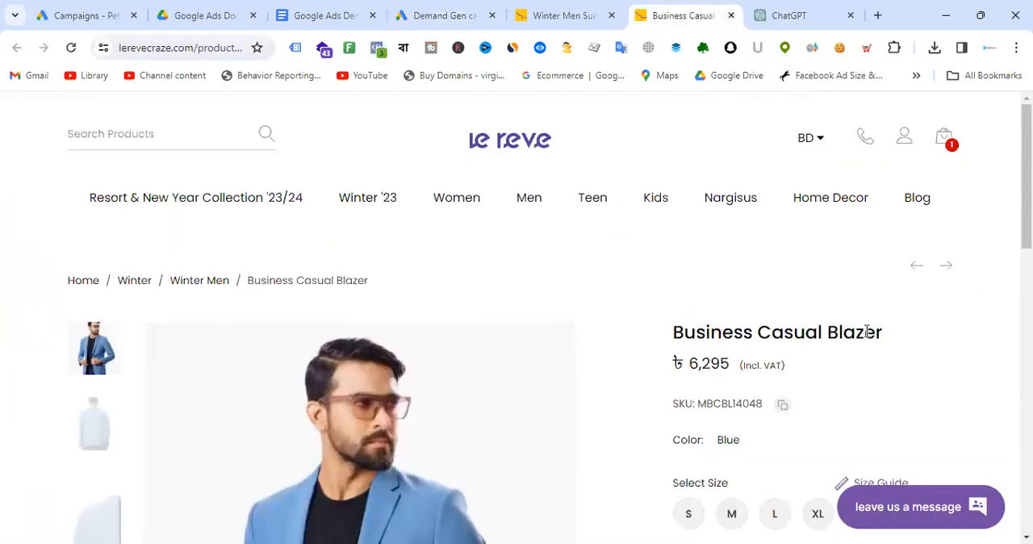
{"action": "left_click", "coordinate": [445, 15]}
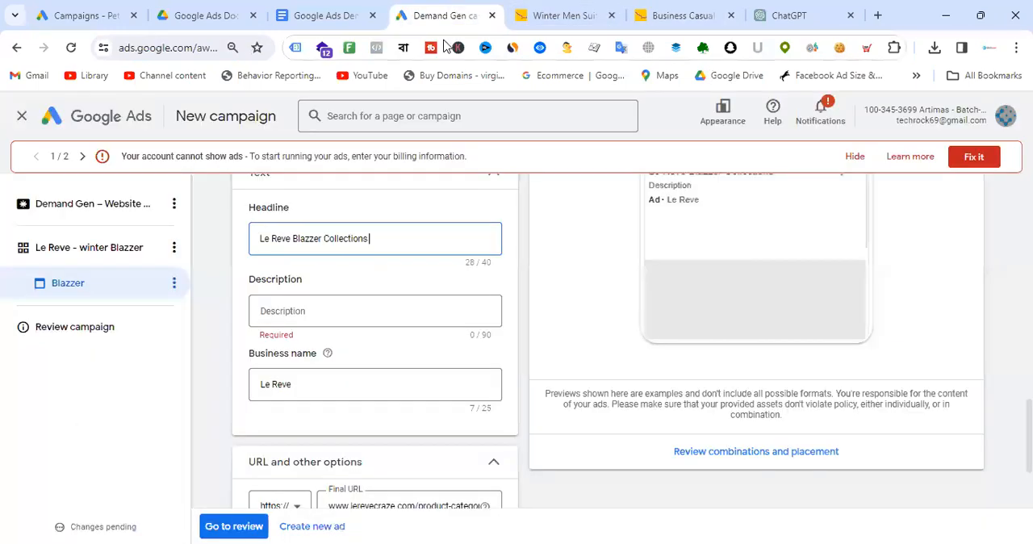
{"action": "key", "text": "BackSpace"}
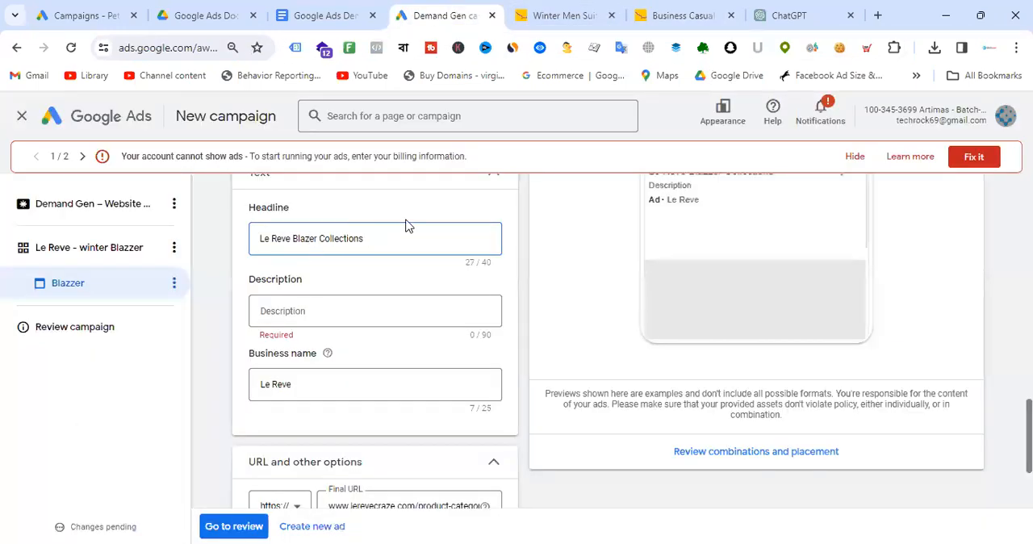
- Copy the headline into the description and make it "Le Reve Exclusive Blazzer Collections"
{"action": "left_click", "coordinate": [368, 308]}
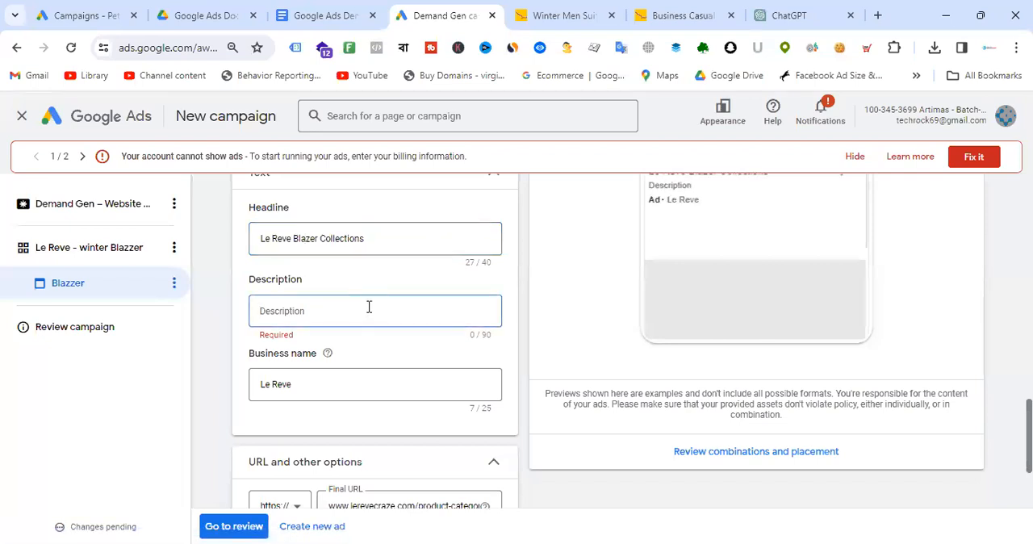
{"action": "left_click_drag", "start_coordinate": [373, 237], "coordinate": [276, 241]}
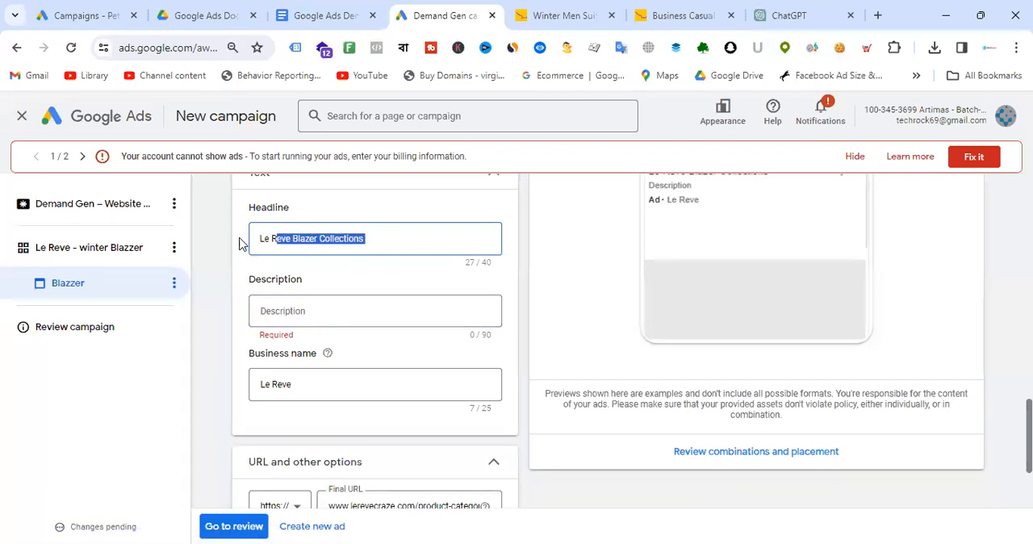
{"action": "key", "text": "ctrl+c"}
{"action": "left_click", "coordinate": [341, 321]}
{"action": "key", "text": "ctrl+v"}
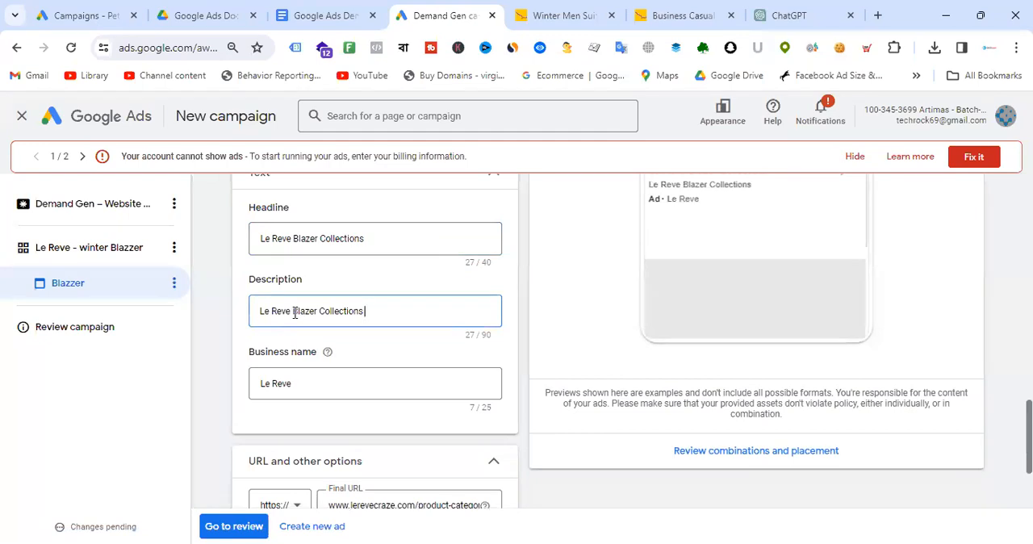
{"action": "type", "text": "xclus"}
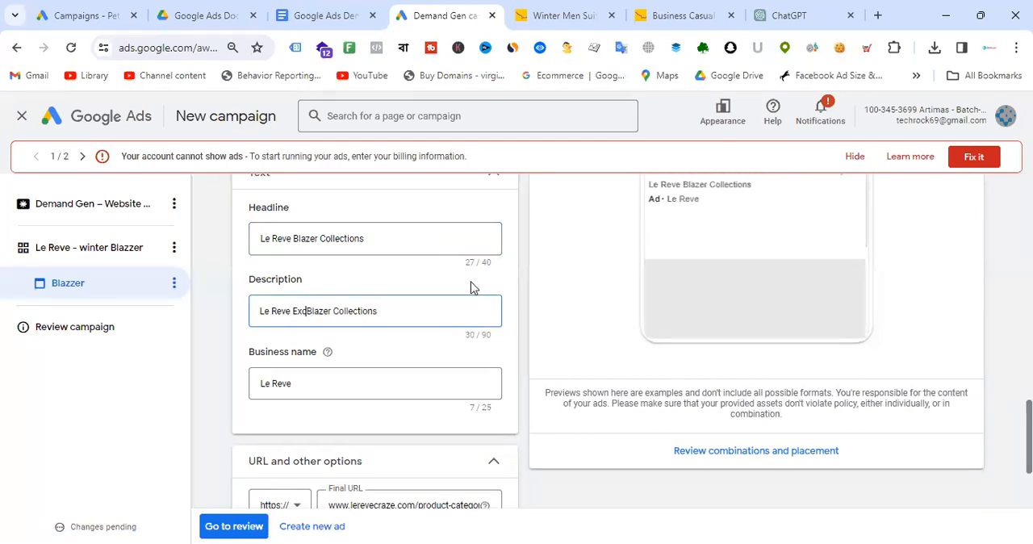
{"action": "type", "text": "ive"}
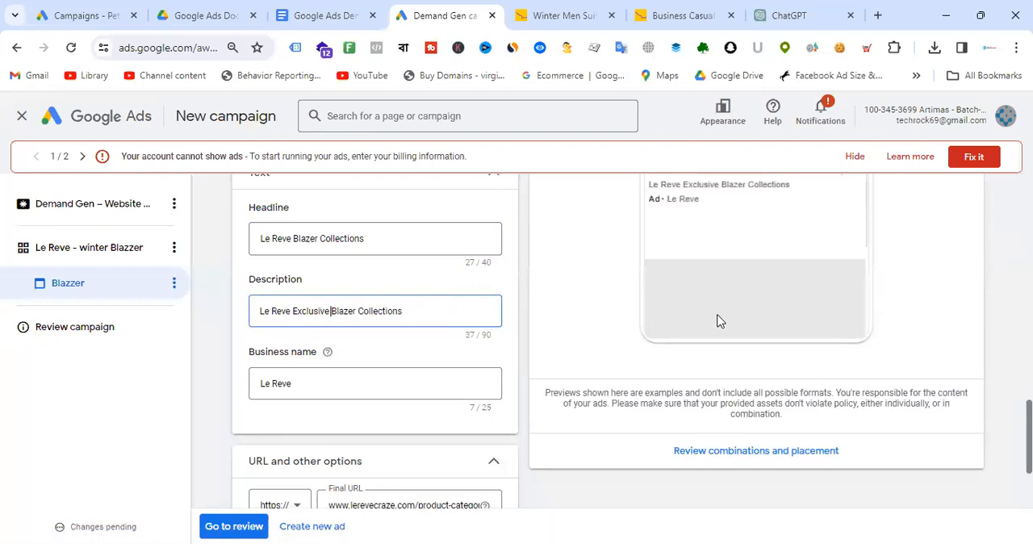
- Create a new ad in the Le Reve - winter Blazzer ad group
{"action": "scroll", "coordinate": [430, 335], "scroll_direction": "down", "scroll_amount": 2}
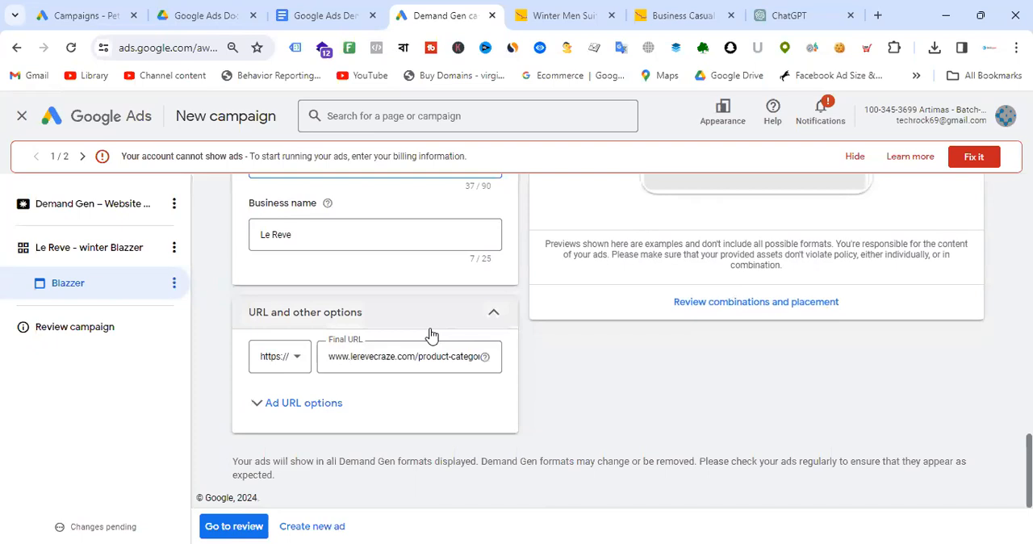
{"action": "scroll", "coordinate": [477, 352], "scroll_direction": "up", "scroll_amount": 15}
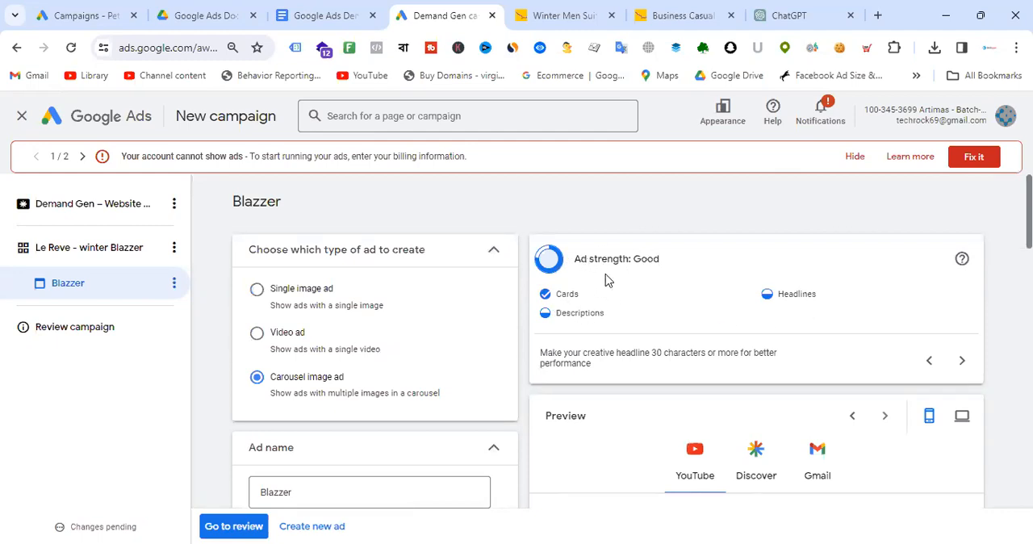
{"action": "scroll", "coordinate": [398, 350], "scroll_direction": "down", "scroll_amount": 15}
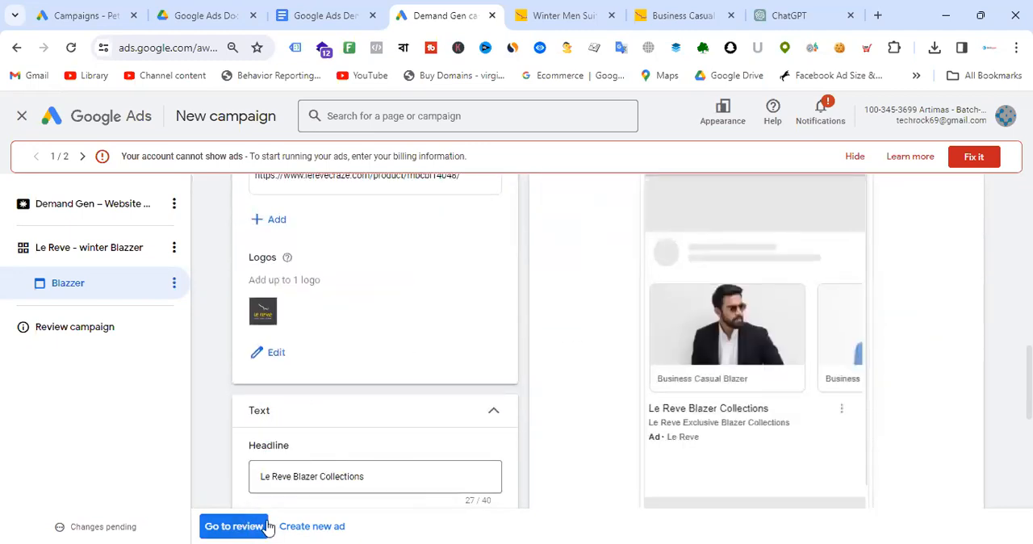
{"action": "left_click", "coordinate": [321, 525]}
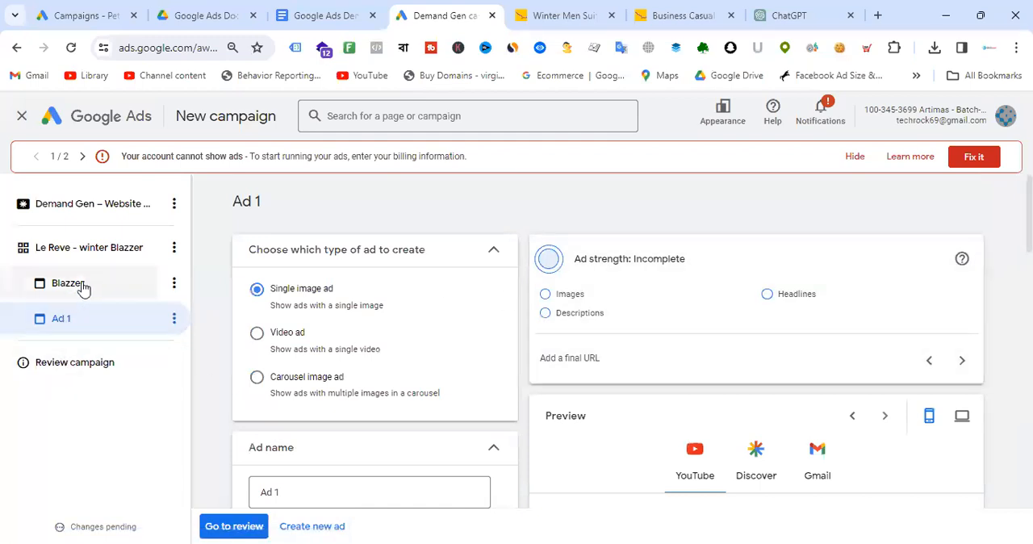
{"action": "left_click", "coordinate": [83, 289]}
{"action": "left_click", "coordinate": [71, 322]}
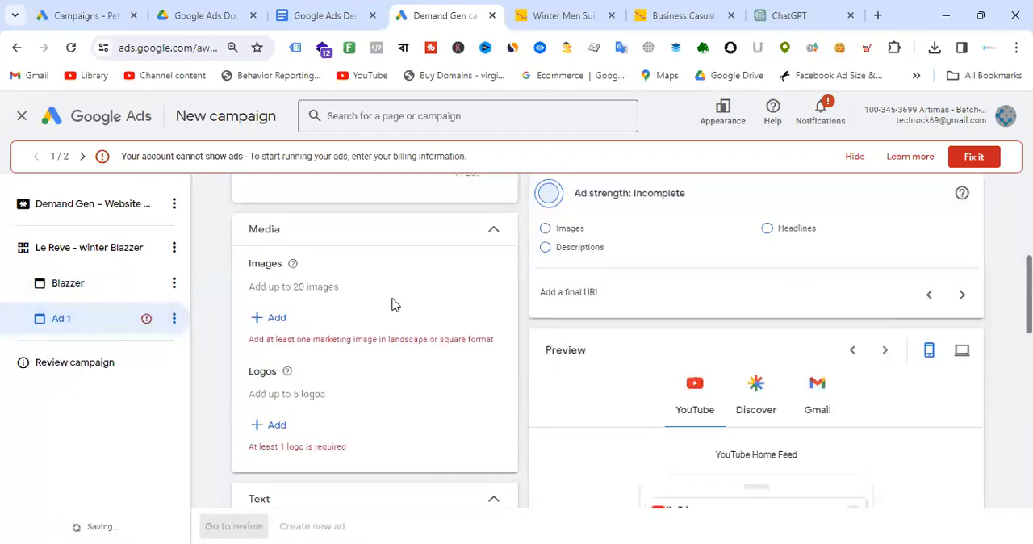
- Make the new ad a video ad and name it "Blazer video"
{"action": "scroll", "coordinate": [363, 306], "scroll_direction": "up", "scroll_amount": 5}
{"action": "scroll", "coordinate": [373, 300], "scroll_direction": "up", "scroll_amount": 1}
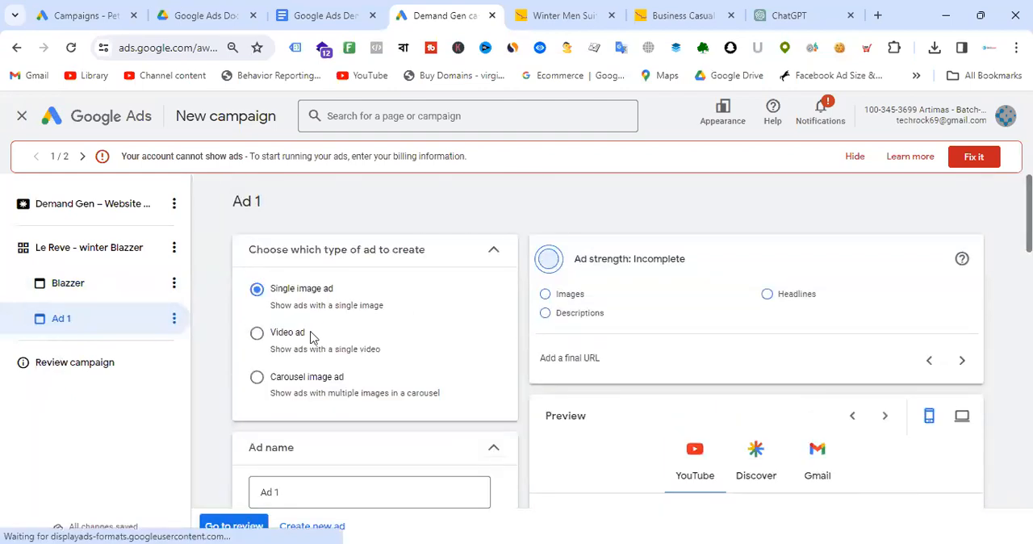
{"action": "left_click", "coordinate": [287, 344]}
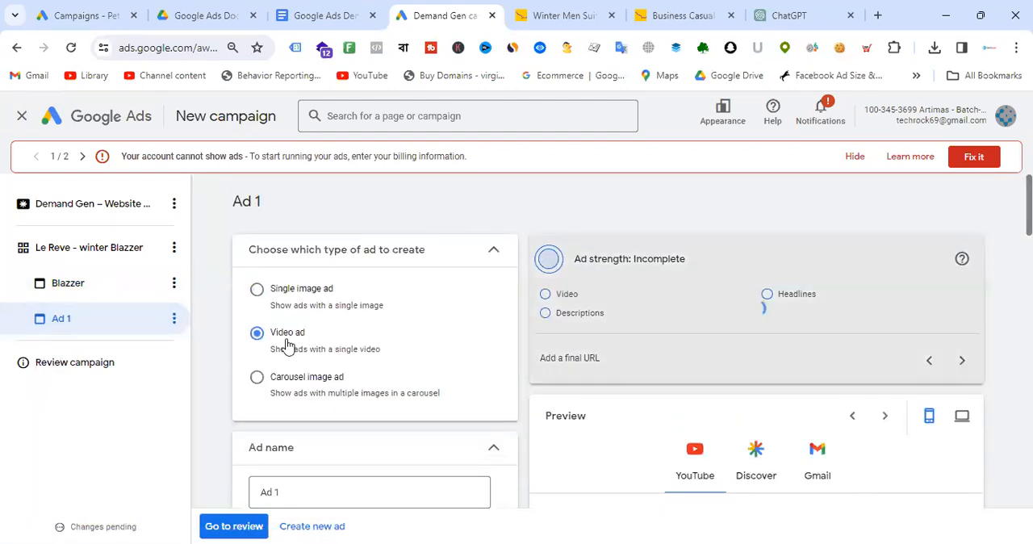
{"action": "scroll", "coordinate": [461, 300], "scroll_direction": "down", "scroll_amount": 3}
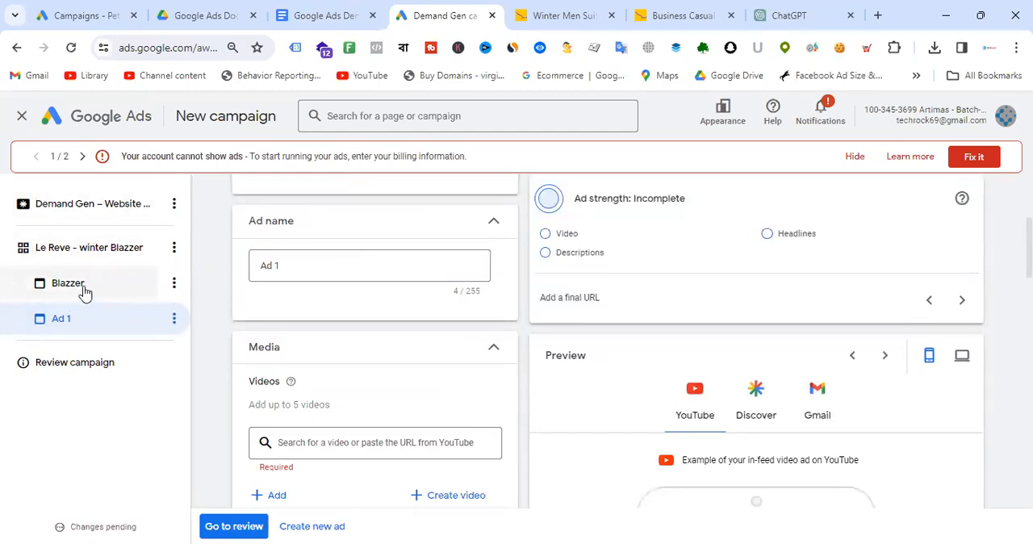
{"action": "left_click_drag", "start_coordinate": [336, 265], "coordinate": [225, 277]}
{"action": "type", "text": "Bla"}
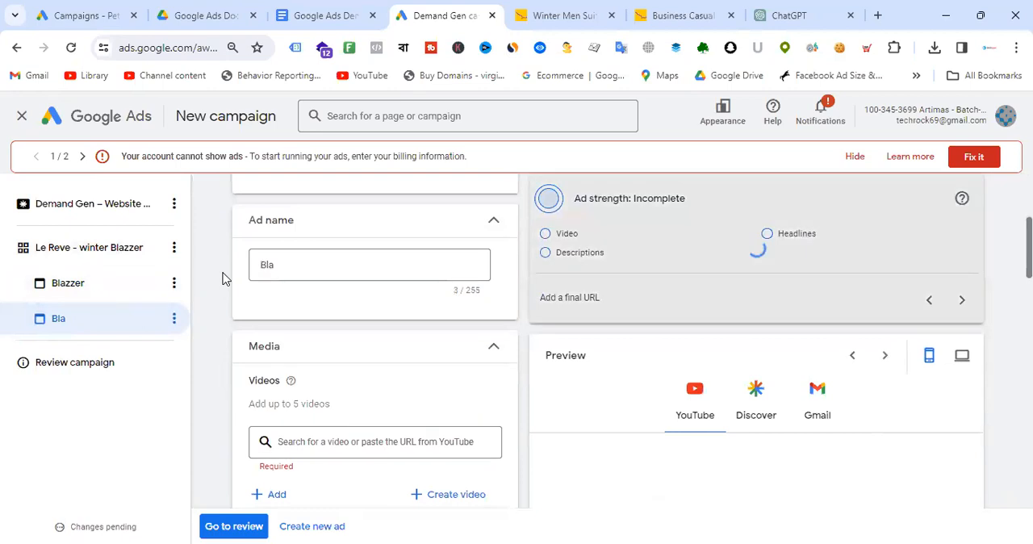
{"action": "left_click", "coordinate": [305, 272]}
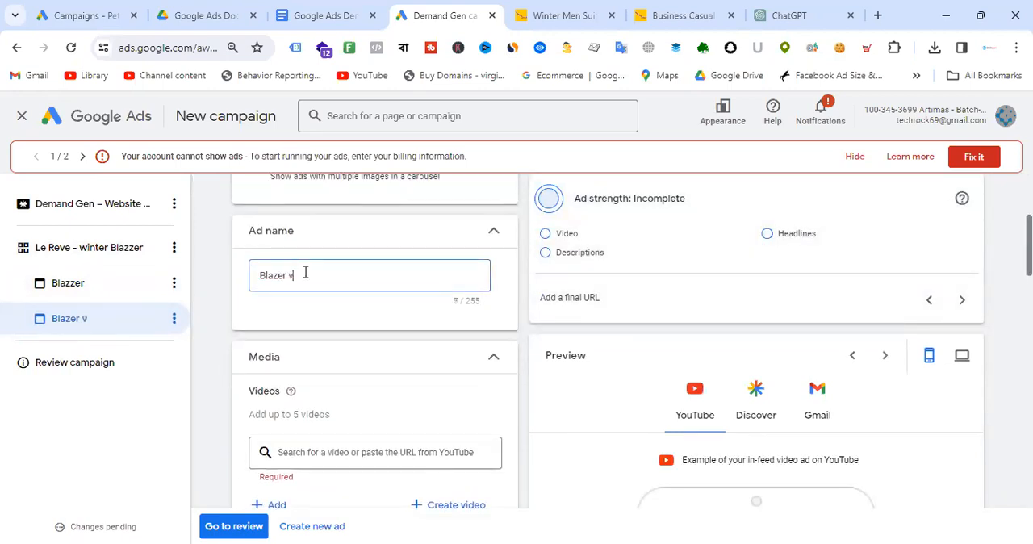
{"action": "scroll", "coordinate": [364, 347], "scroll_direction": "down", "scroll_amount": 1}
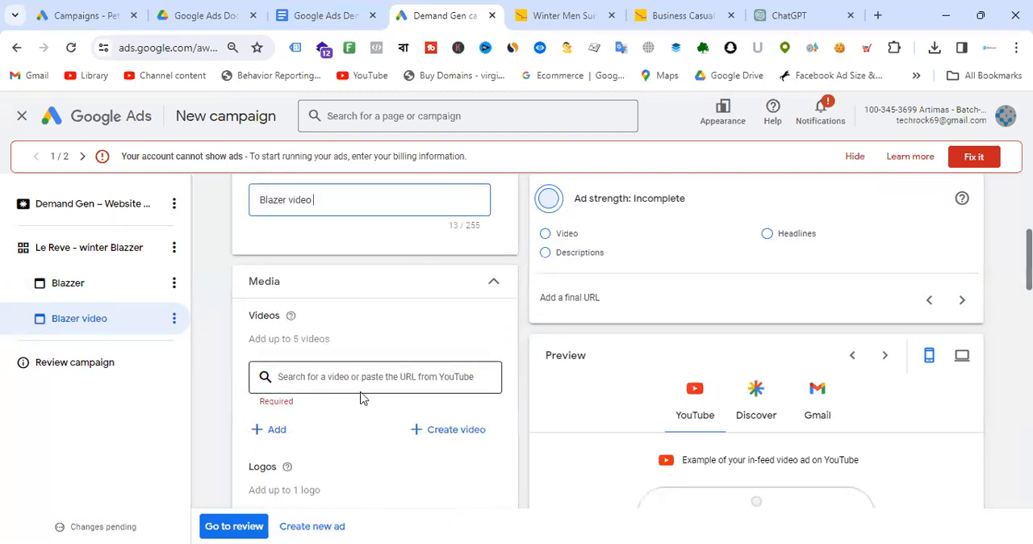
- Search YouTube videos for "le reve wear your dremas" and add the Summer '23 | Le Reve video
{"action": "left_click", "coordinate": [348, 375]}
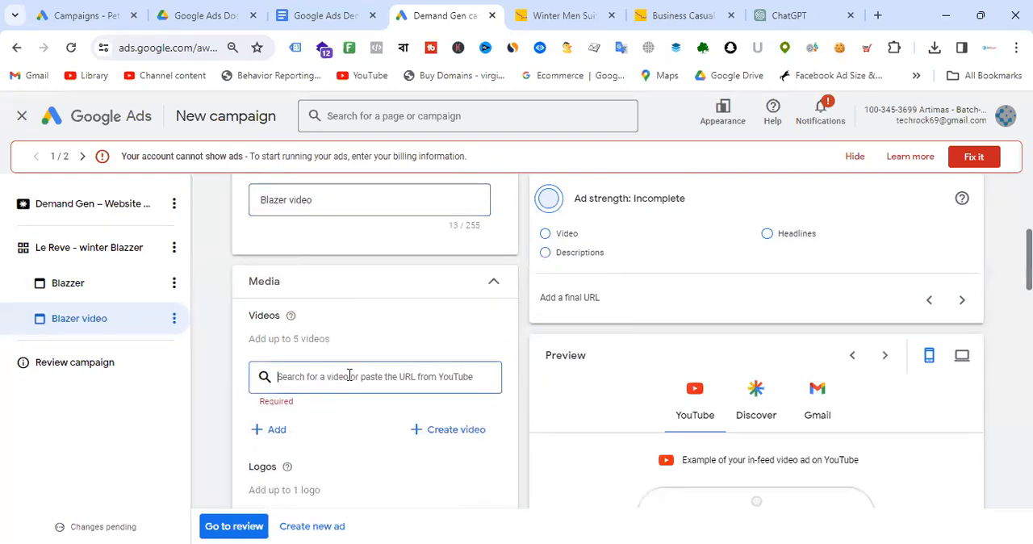
{"action": "type", "text": "le"}
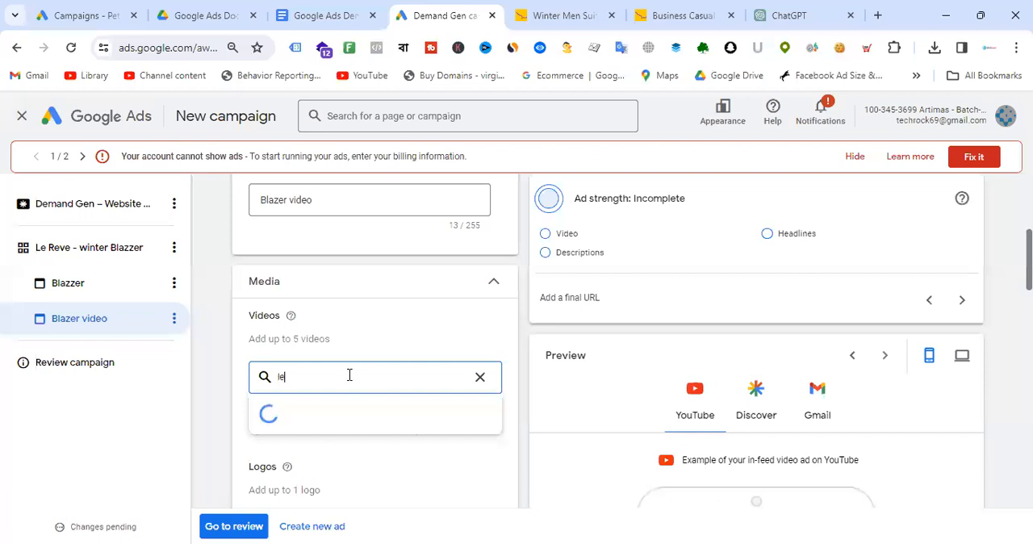
{"action": "type", "text": " reve wear your dremas"}
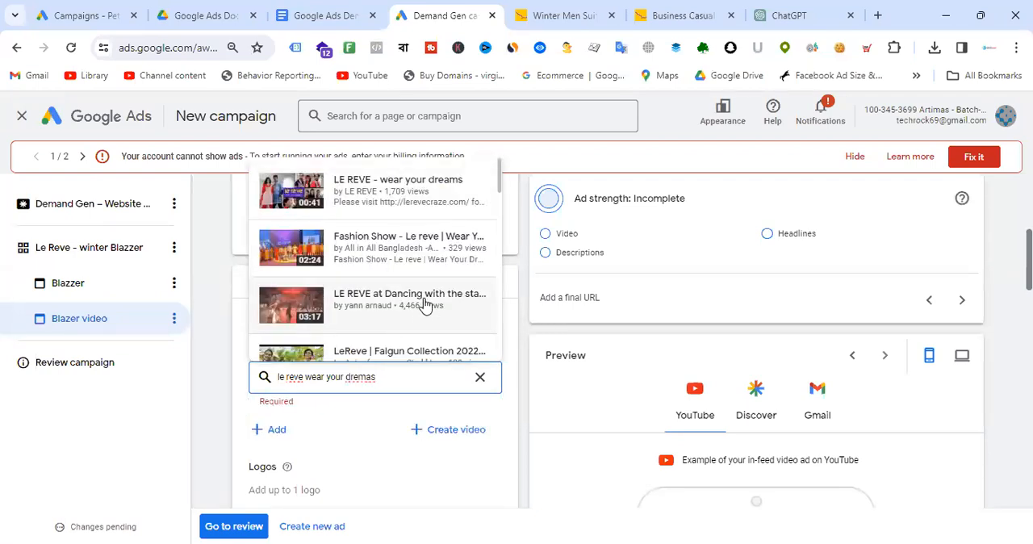
{"action": "scroll", "coordinate": [422, 275], "scroll_direction": "down", "scroll_amount": 2}
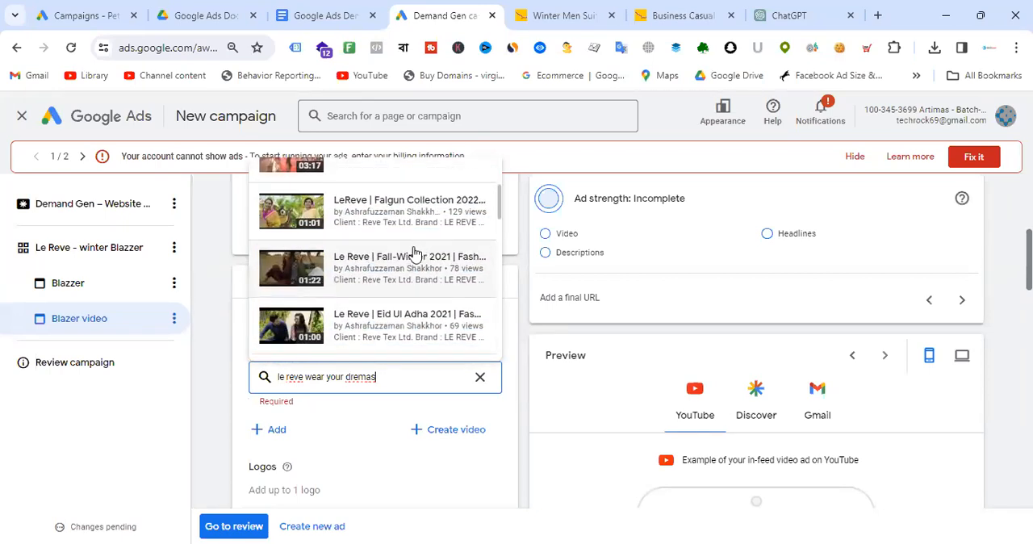
{"action": "scroll", "coordinate": [414, 253], "scroll_direction": "up", "scroll_amount": 2}
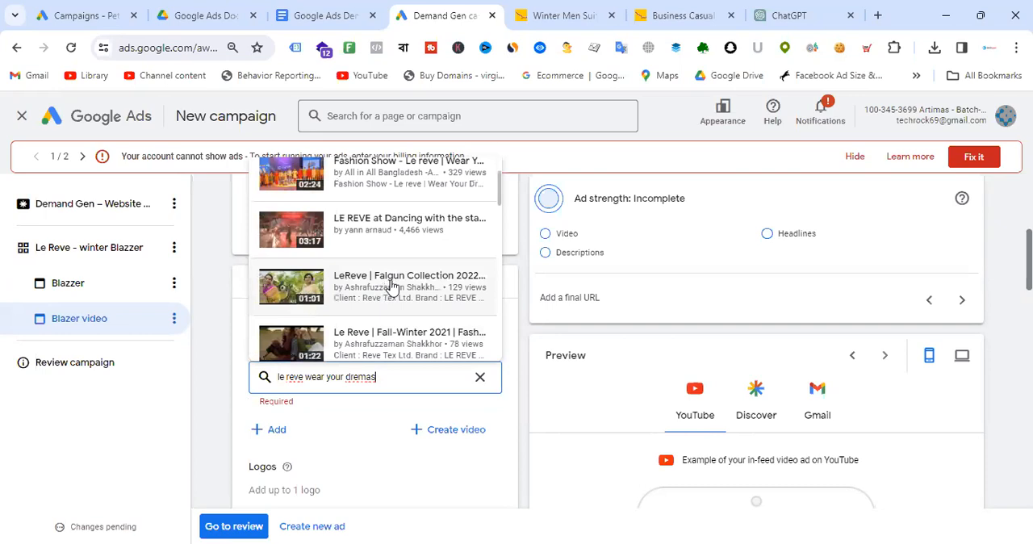
{"action": "scroll", "coordinate": [395, 242], "scroll_direction": "up", "scroll_amount": 1}
{"action": "scroll", "coordinate": [406, 276], "scroll_direction": "down", "scroll_amount": 4}
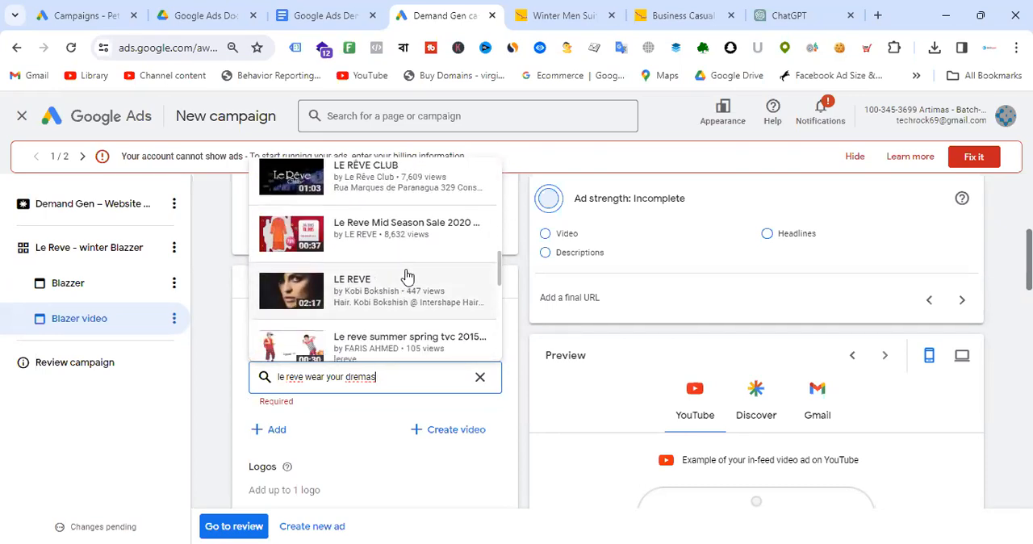
{"action": "scroll", "coordinate": [408, 277], "scroll_direction": "down", "scroll_amount": 3}
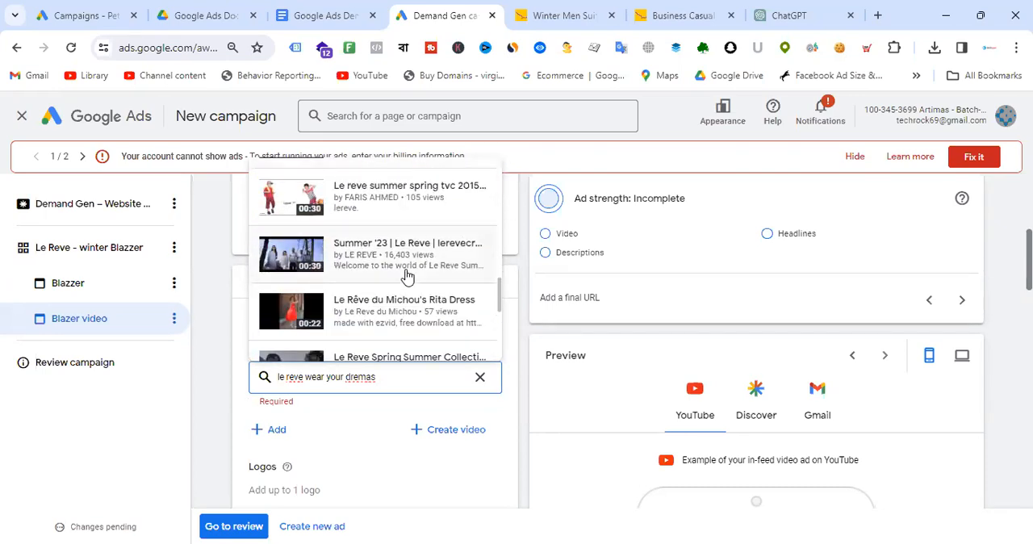
{"action": "scroll", "coordinate": [408, 277], "scroll_direction": "down", "scroll_amount": 2}
{"action": "scroll", "coordinate": [407, 273], "scroll_direction": "up", "scroll_amount": 2}
{"action": "left_click", "coordinate": [406, 266]}
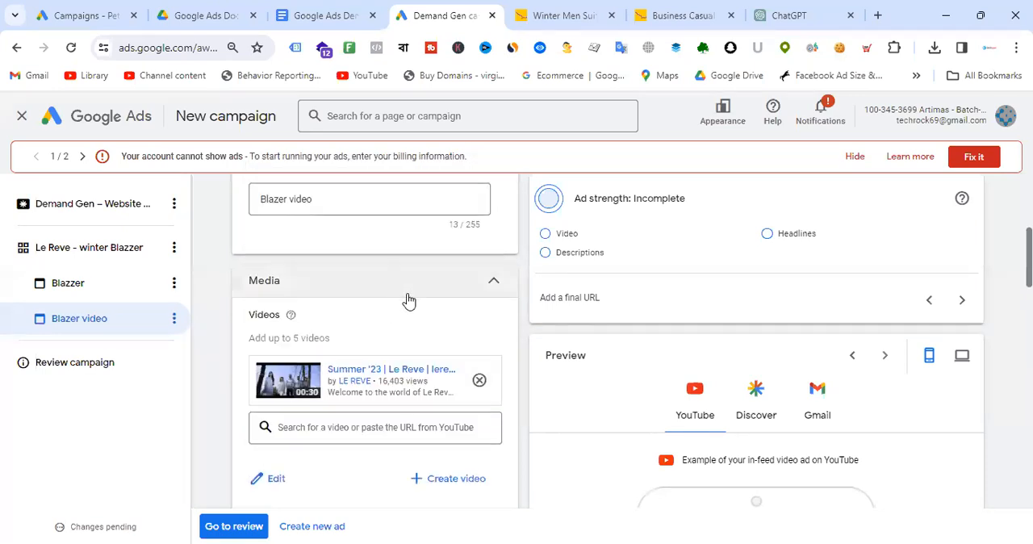
- Add the le reve logo from the asset library to the video ad and save it
{"action": "scroll", "coordinate": [408, 300], "scroll_direction": "down", "scroll_amount": 3}
{"action": "left_click", "coordinate": [268, 343]}
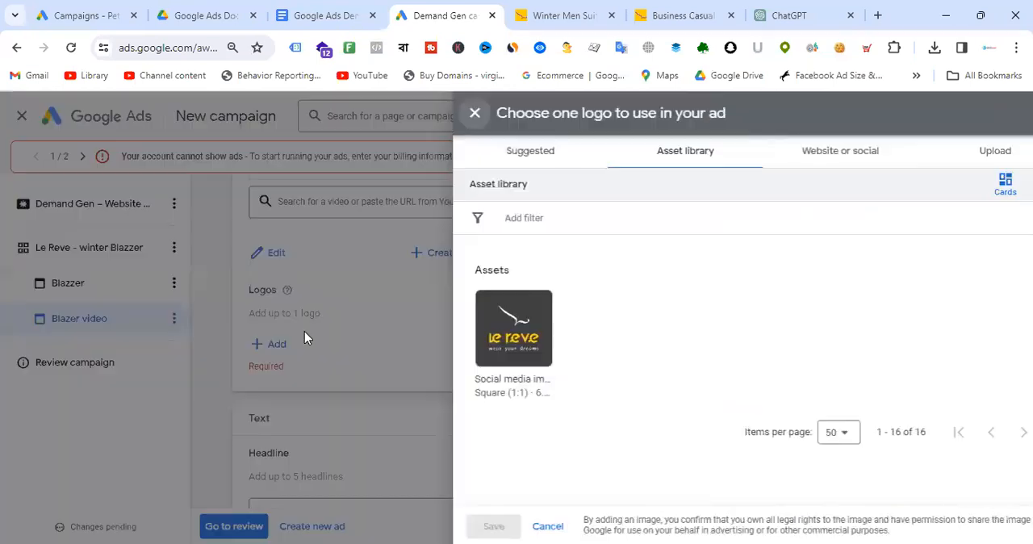
{"action": "left_click", "coordinate": [492, 336]}
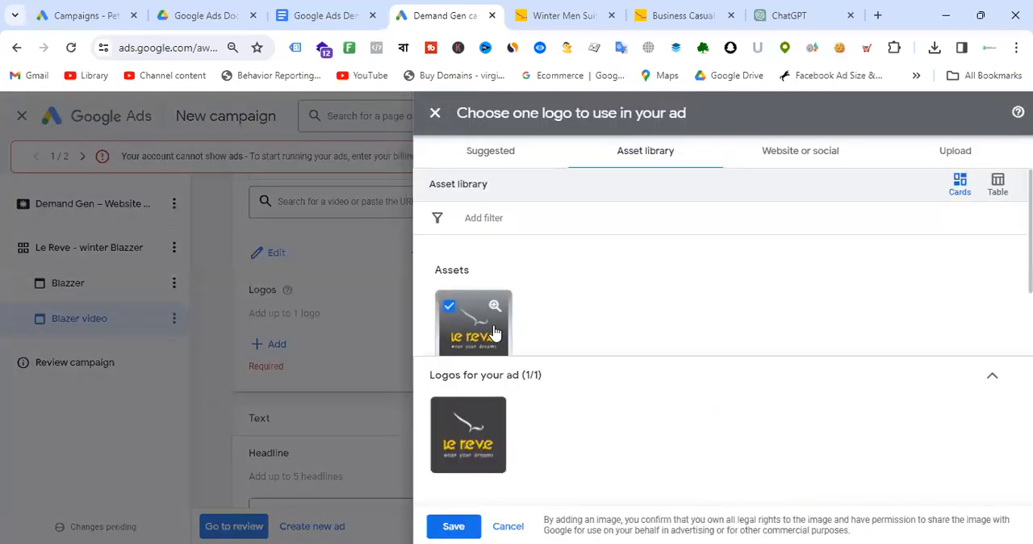
{"action": "left_click", "coordinate": [468, 446]}
{"action": "left_click", "coordinate": [478, 526]}
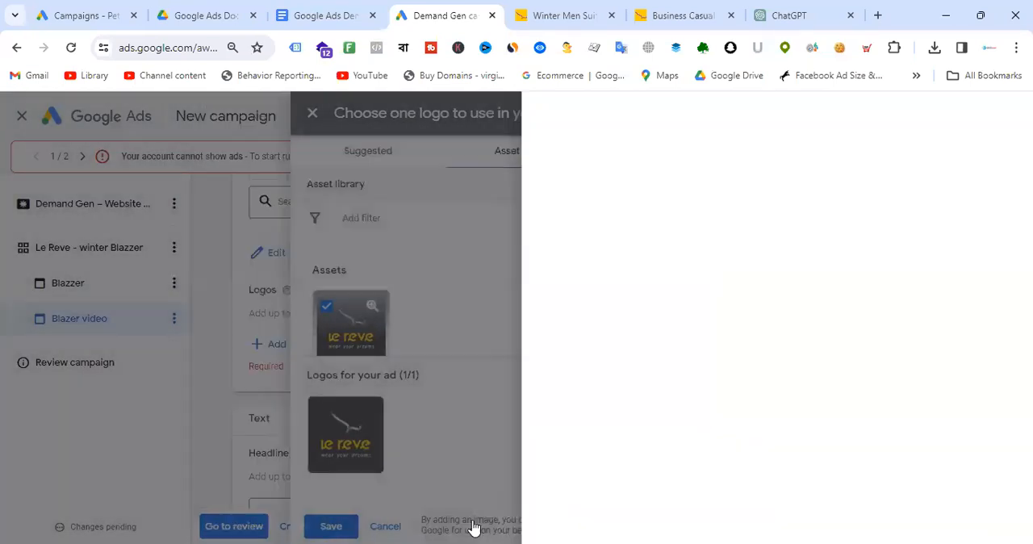
- Confirm the logo selection and preview the video ad on the Discover and YouTube feeds
{"action": "left_click", "coordinate": [457, 527]}
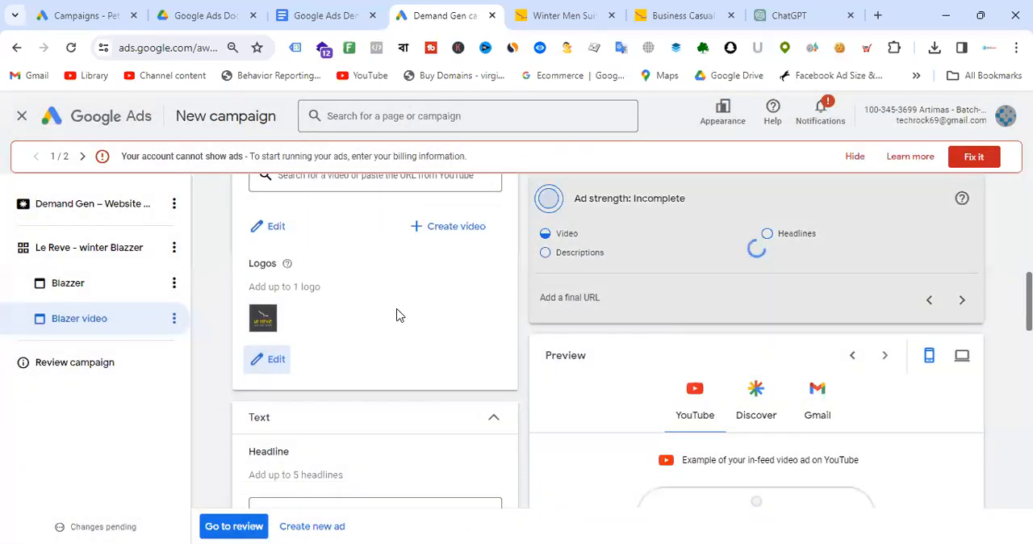
{"action": "scroll", "coordinate": [397, 315], "scroll_direction": "down", "scroll_amount": 3}
{"action": "scroll", "coordinate": [371, 315], "scroll_direction": "down", "scroll_amount": 3}
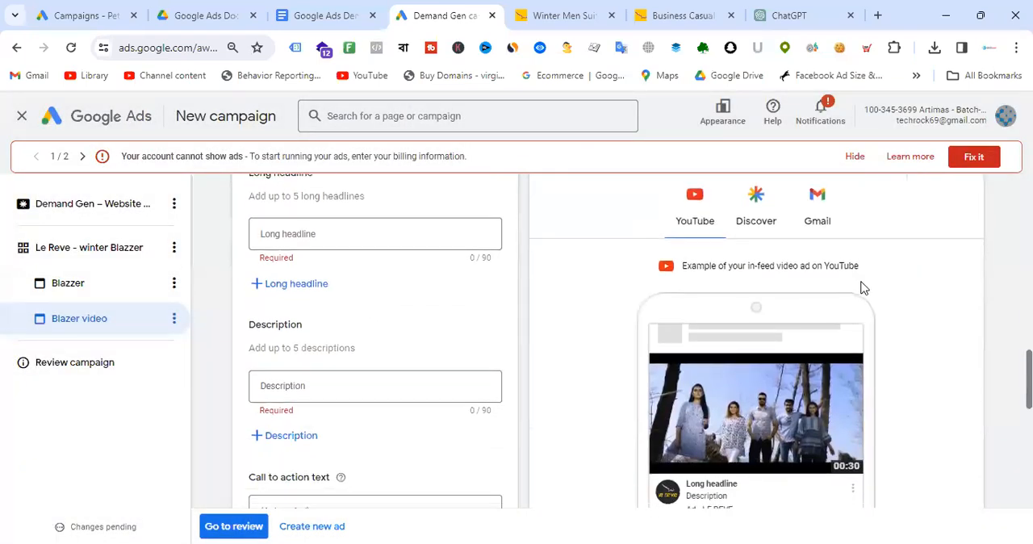
{"action": "scroll", "coordinate": [862, 288], "scroll_direction": "down", "scroll_amount": 3}
{"action": "scroll", "coordinate": [772, 288], "scroll_direction": "up", "scroll_amount": 4}
{"action": "left_click", "coordinate": [758, 282]}
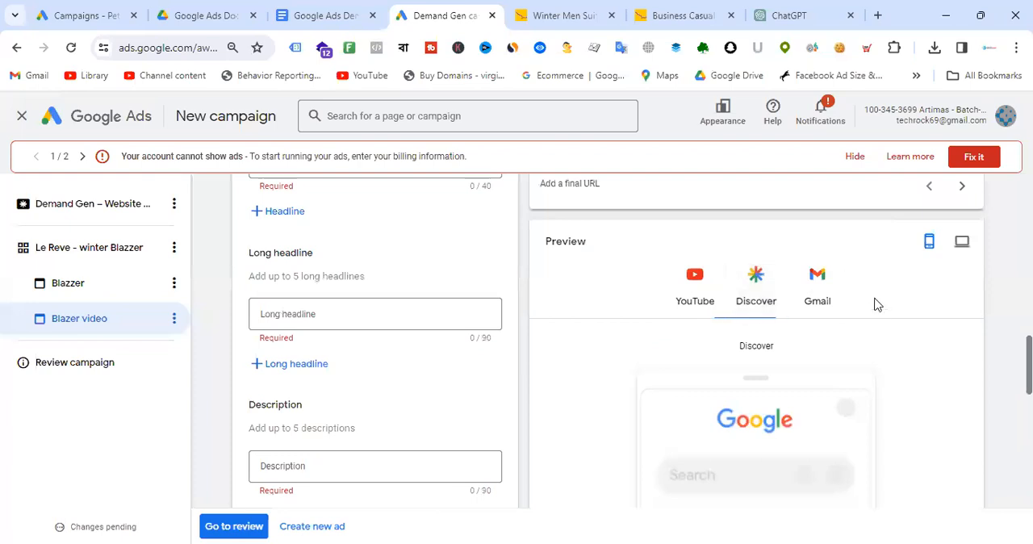
{"action": "scroll", "coordinate": [880, 310], "scroll_direction": "down", "scroll_amount": 2}
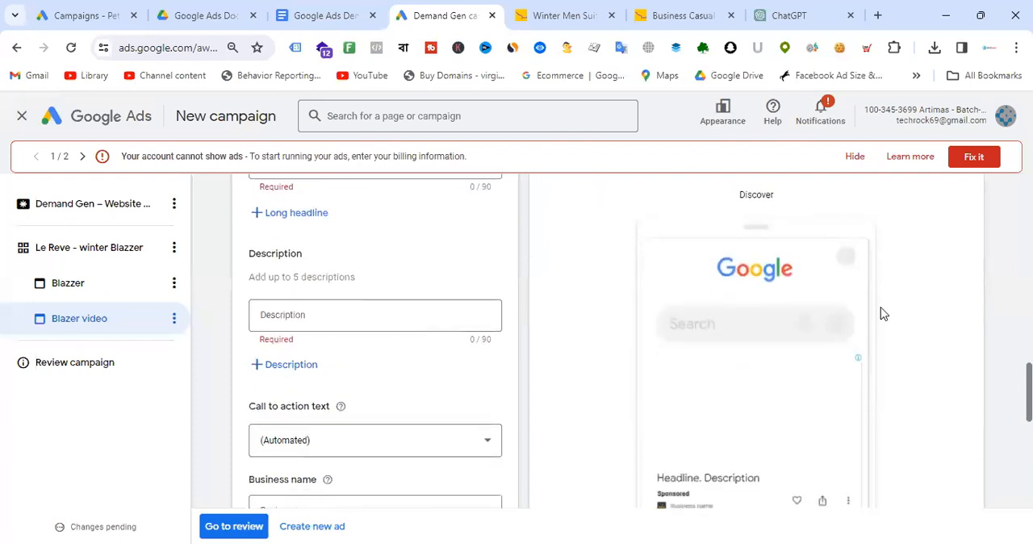
{"action": "scroll", "coordinate": [876, 316], "scroll_direction": "up", "scroll_amount": 3}
{"action": "left_click", "coordinate": [694, 363]}
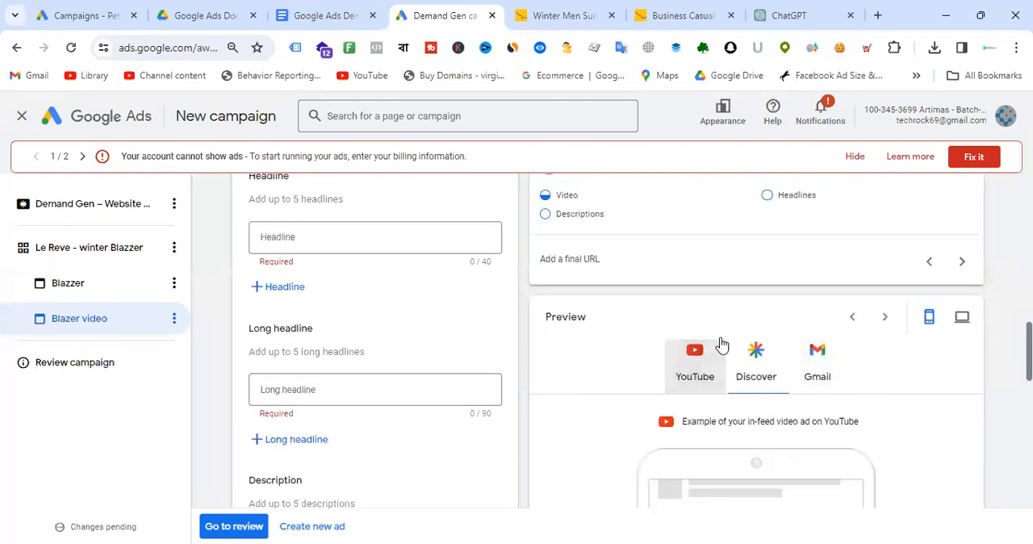
{"action": "scroll", "coordinate": [751, 339], "scroll_direction": "down", "scroll_amount": 4}
{"action": "scroll", "coordinate": [811, 337], "scroll_direction": "up", "scroll_amount": 2}
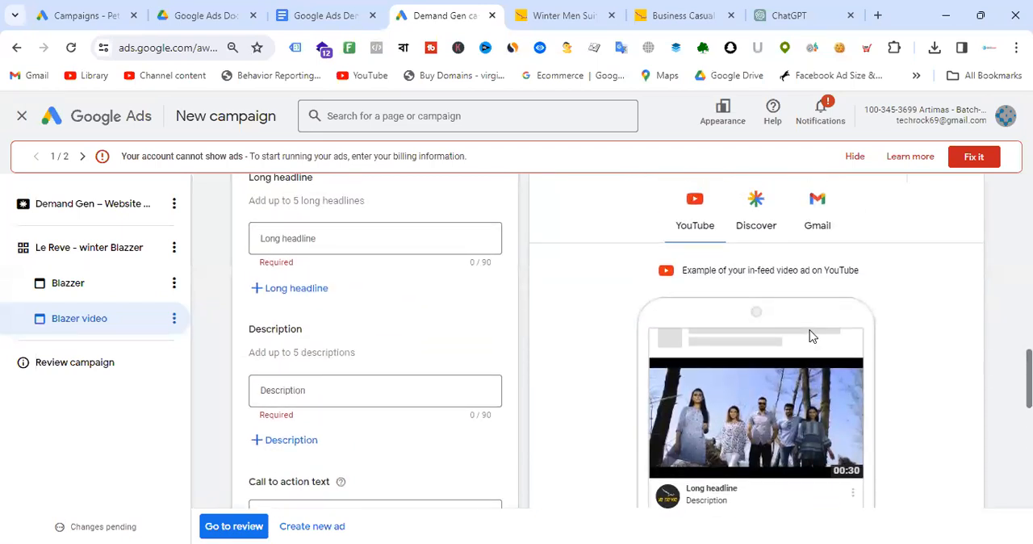
{"action": "scroll", "coordinate": [812, 303], "scroll_direction": "down", "scroll_amount": 3}
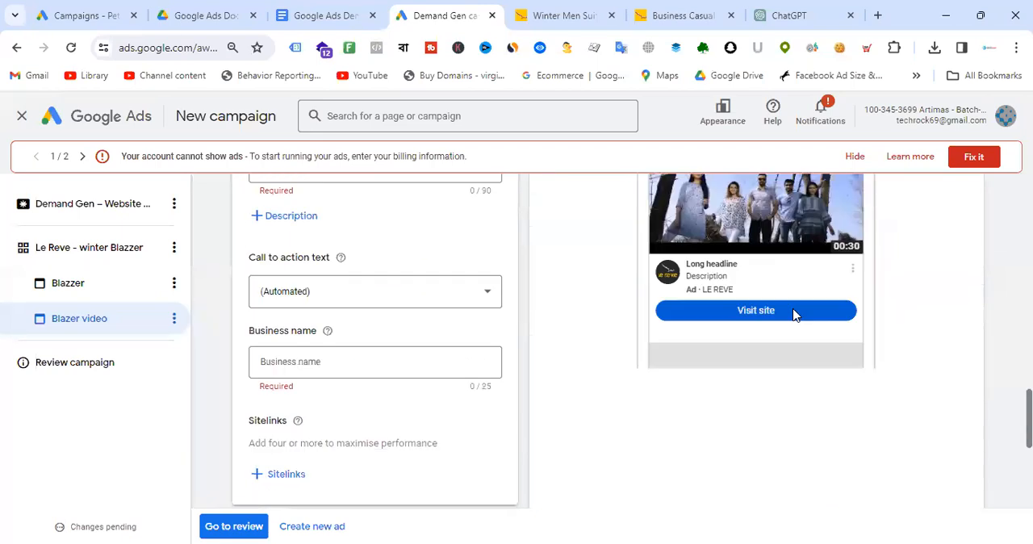
- Set the business name to Le Reve and add the existing Kameez sitelink to the campaign
{"action": "left_click", "coordinate": [358, 361]}
{"action": "type", "text": "Le re"}
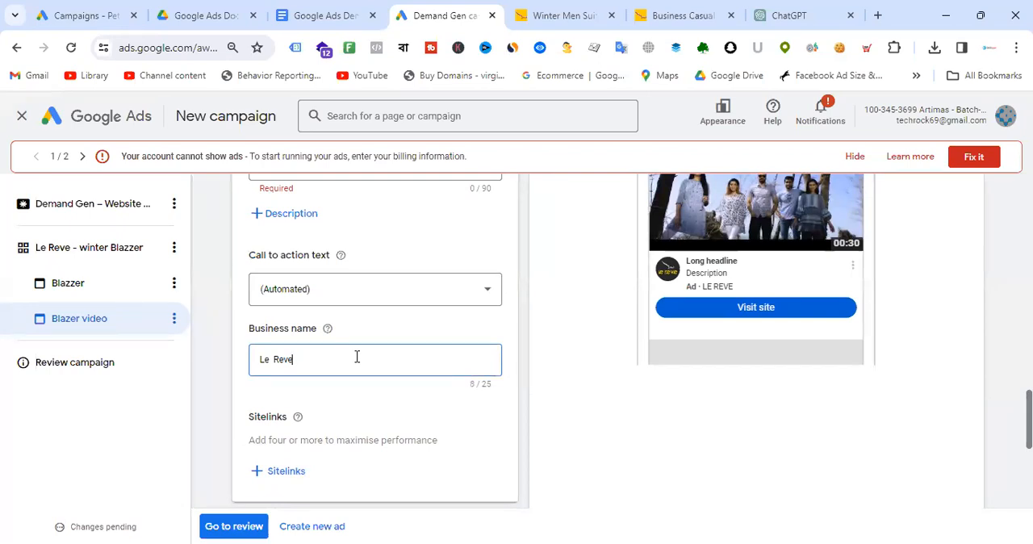
{"action": "left_click", "coordinate": [284, 476]}
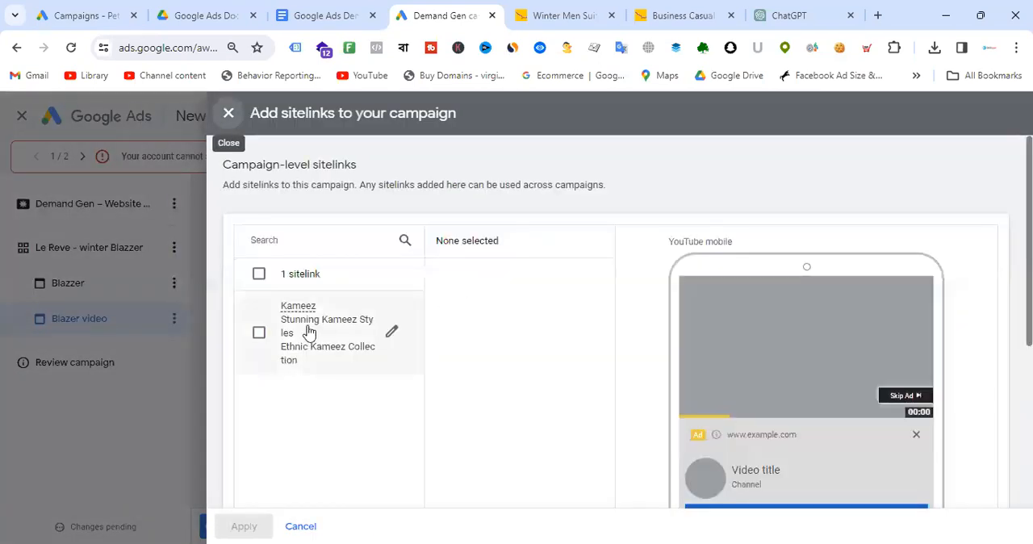
{"action": "left_click", "coordinate": [307, 328]}
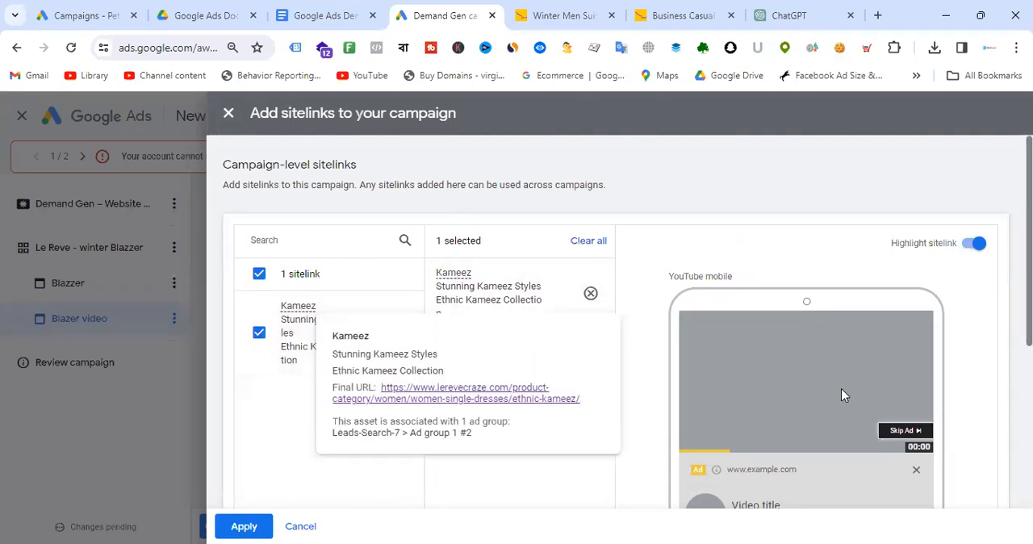
{"action": "scroll", "coordinate": [841, 388], "scroll_direction": "down", "scroll_amount": 2}
{"action": "scroll", "coordinate": [253, 330], "scroll_direction": "up", "scroll_amount": 2}
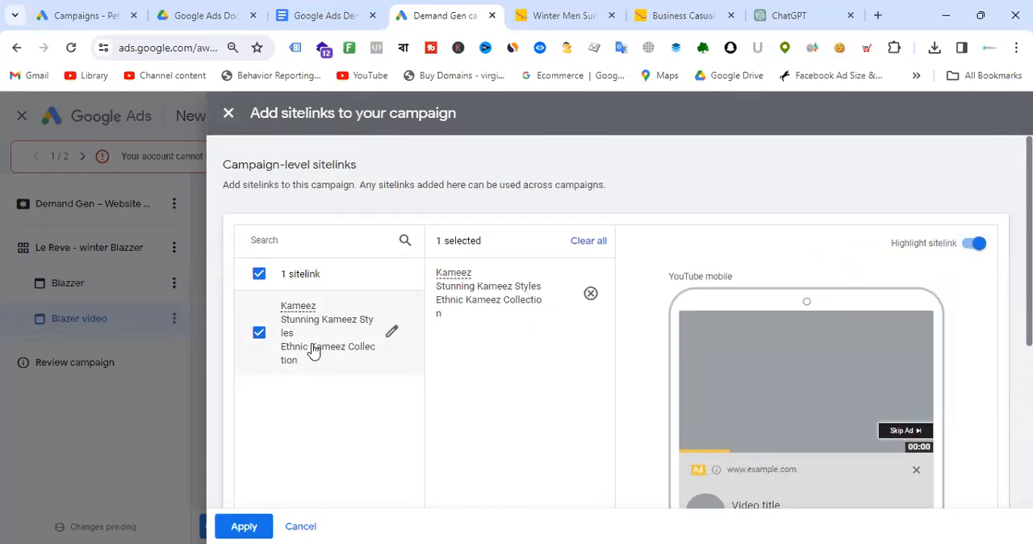
{"action": "scroll", "coordinate": [315, 352], "scroll_direction": "down", "scroll_amount": 2}
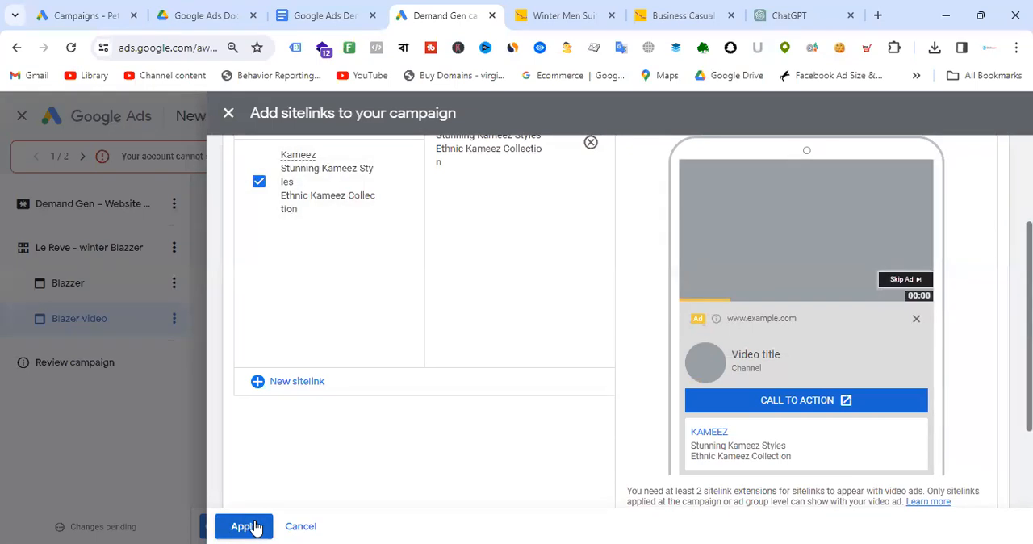
{"action": "left_click", "coordinate": [252, 526]}
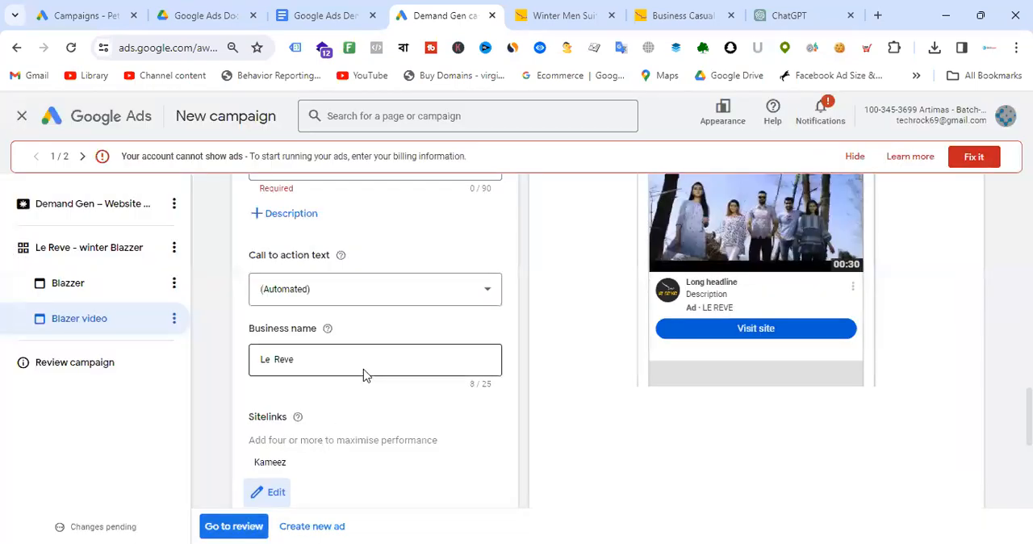
- Set the video ad's call to action text to Shop now
{"action": "scroll", "coordinate": [363, 318], "scroll_direction": "up", "scroll_amount": 3}
{"action": "left_click", "coordinate": [345, 439]}
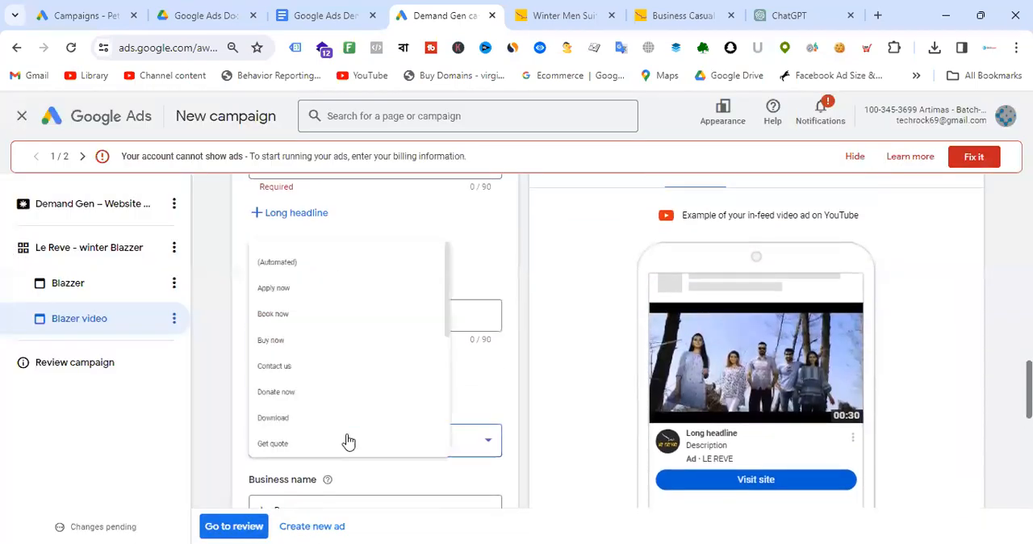
{"action": "scroll", "coordinate": [363, 363], "scroll_direction": "down", "scroll_amount": 5}
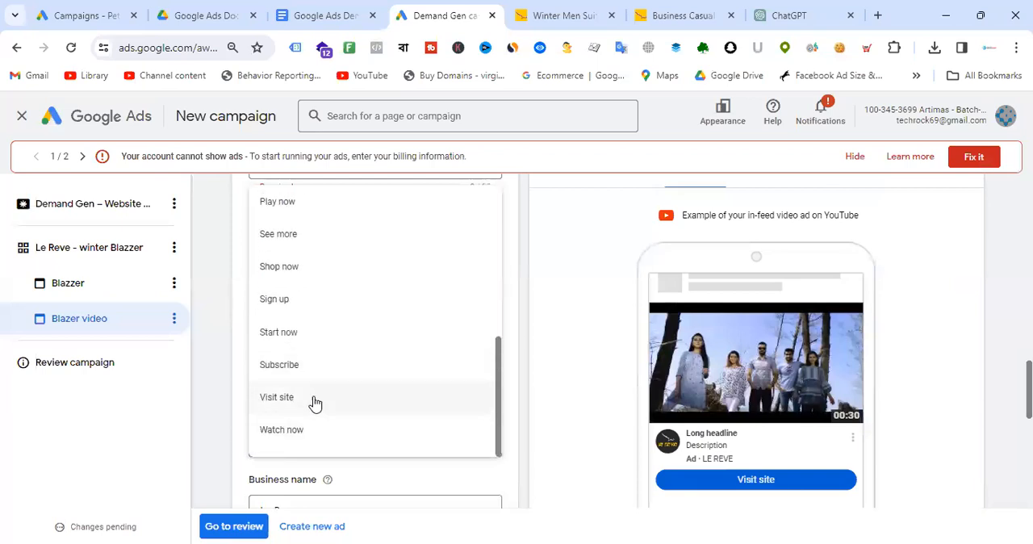
{"action": "left_click", "coordinate": [310, 275]}
{"action": "scroll", "coordinate": [401, 348], "scroll_direction": "up", "scroll_amount": 2}
{"action": "scroll", "coordinate": [390, 373], "scroll_direction": "down", "scroll_amount": 2}
{"action": "scroll", "coordinate": [364, 330], "scroll_direction": "up", "scroll_amount": 2}
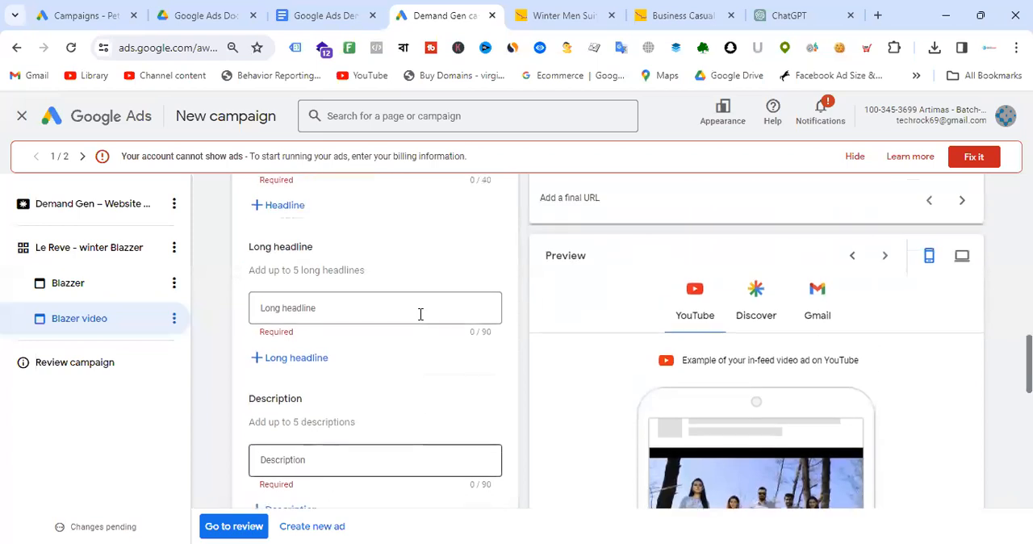
{"action": "scroll", "coordinate": [415, 323], "scroll_direction": "up", "scroll_amount": 2}
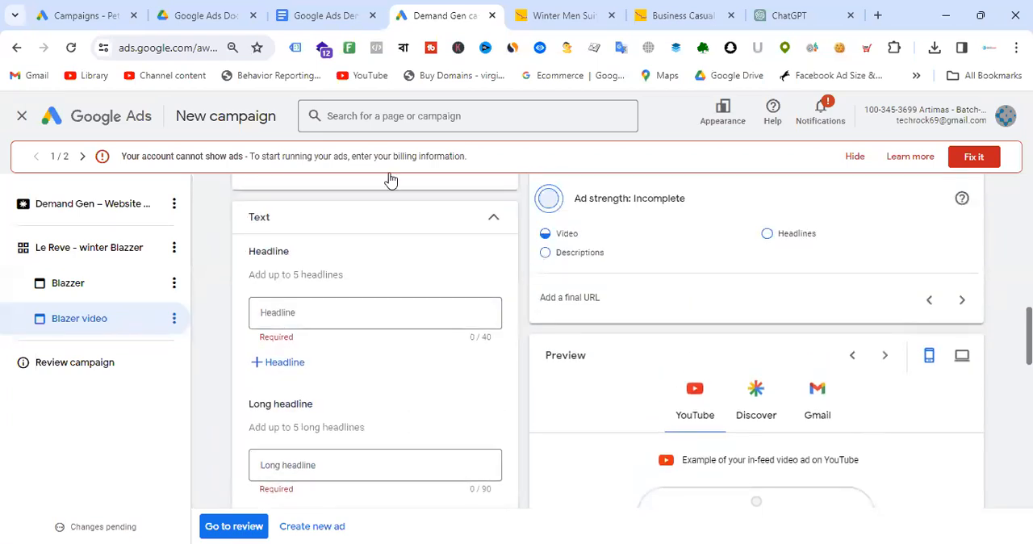
- Switch to ChatGPT and start a prompt with the website URL of the suit-blazer category and "winter blazer suite for men"
{"action": "left_click", "coordinate": [790, 17]}
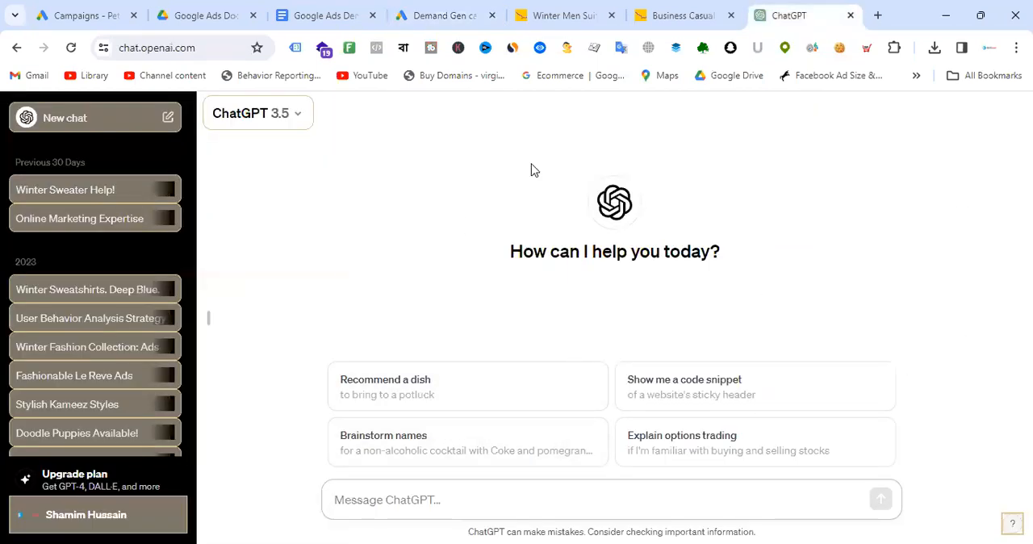
{"action": "left_click", "coordinate": [699, 16]}
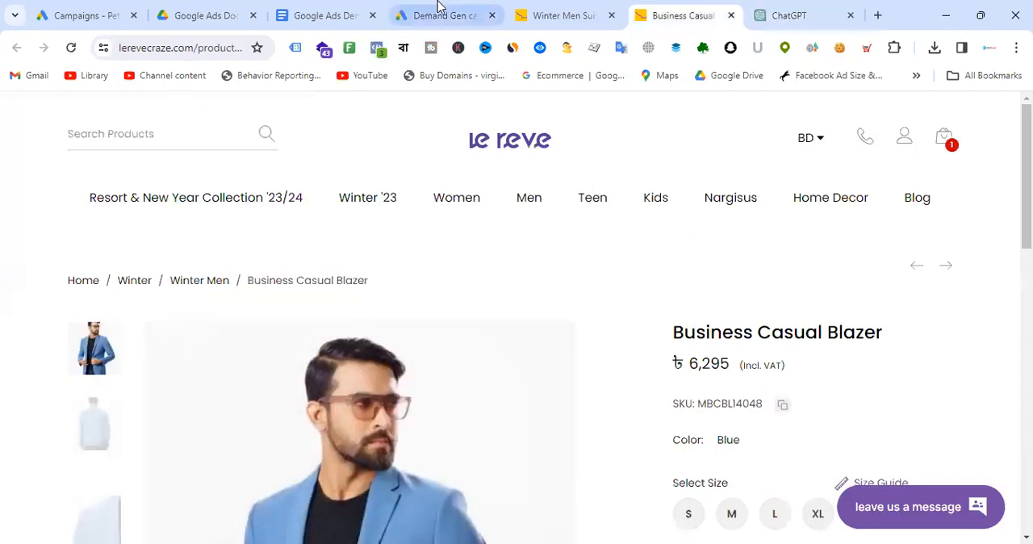
{"action": "left_click", "coordinate": [565, 15]}
{"action": "left_click", "coordinate": [803, 14]}
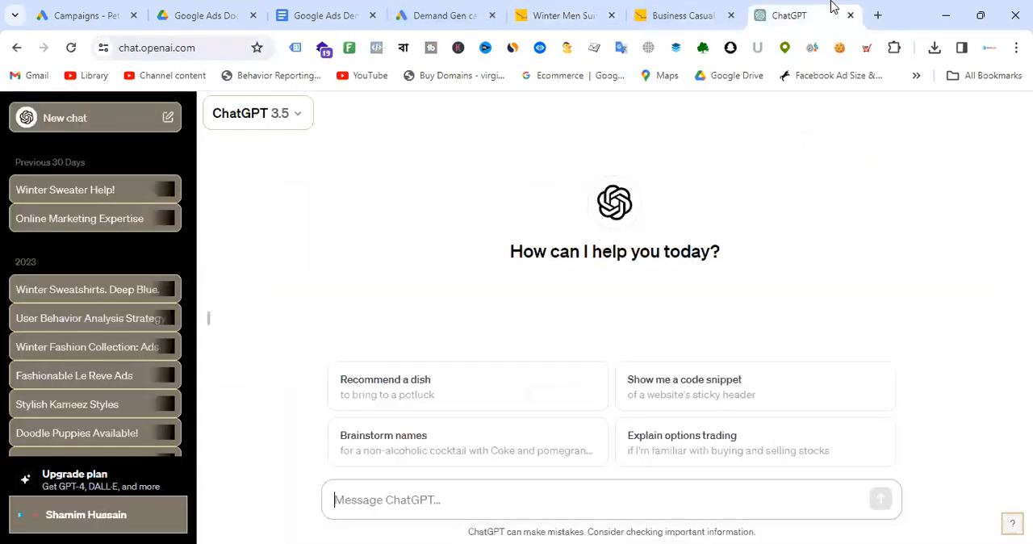
{"action": "left_click", "coordinate": [440, 492]}
{"action": "type", "text": "Website url"}
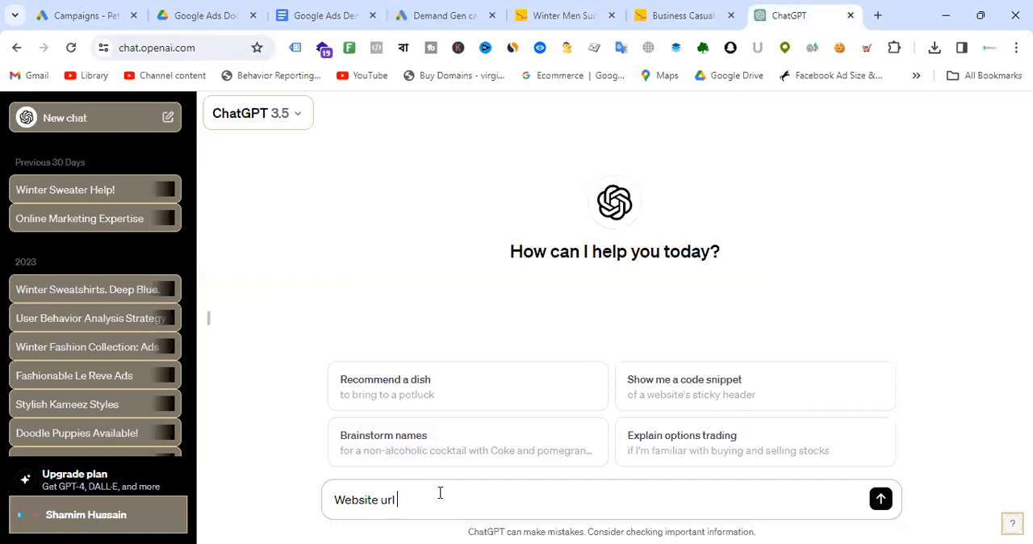
{"action": "type", "text": " :"}
{"action": "type", "text": "https://www.lerevecraze.com/product-category/winter/men-winter/suit-blazer/"}
{"action": "key", "text": "shift+Return"}
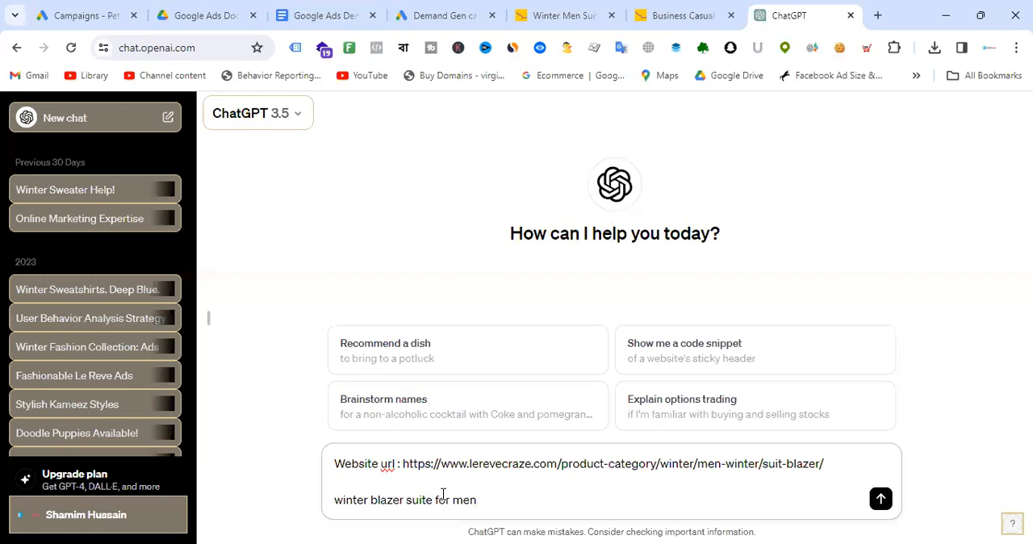
{"action": "key", "text": "shift+Return"}
{"action": "key", "text": "shift+Return"}
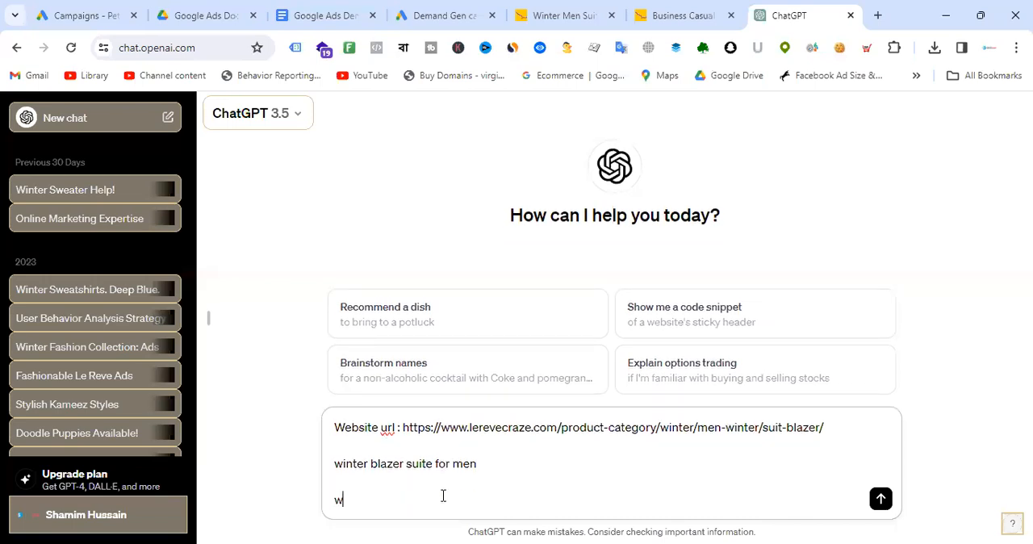
- Finish the prompt with "write headlines and descriptions for google demnad gen campaign" and send it
{"action": "type", "text": "write goog"}
{"action": "key", "text": "BackSpace"}
{"action": "key", "text": "BackSpace"}
{"action": "key", "text": "BackSpace"}
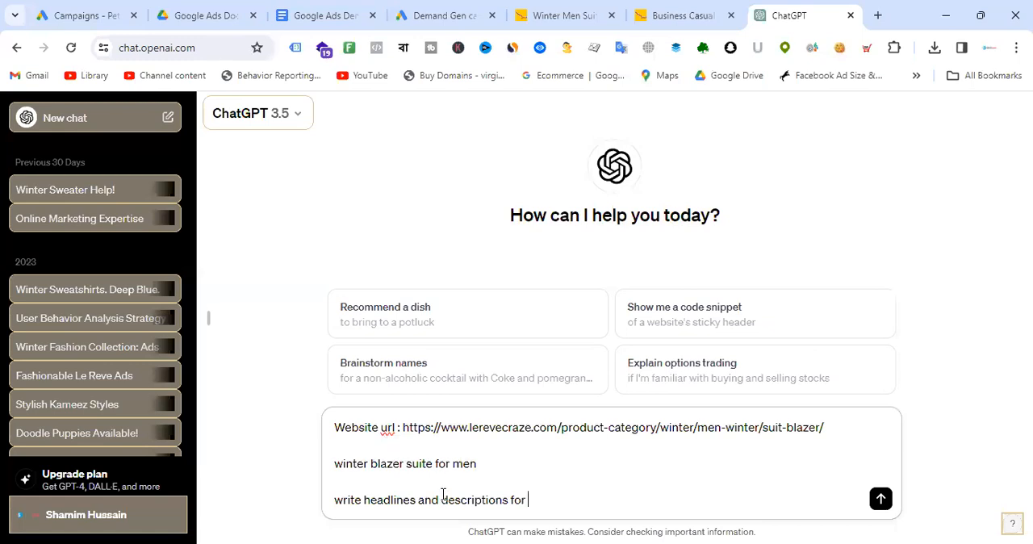
{"action": "type", "text": "gle demnad gen campaign"}
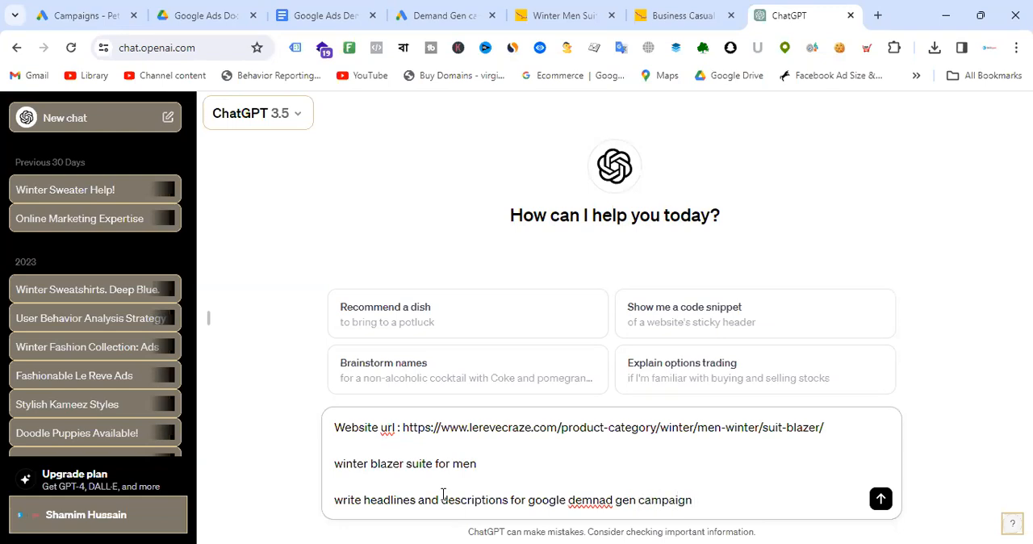
{"action": "key", "text": "Return"}
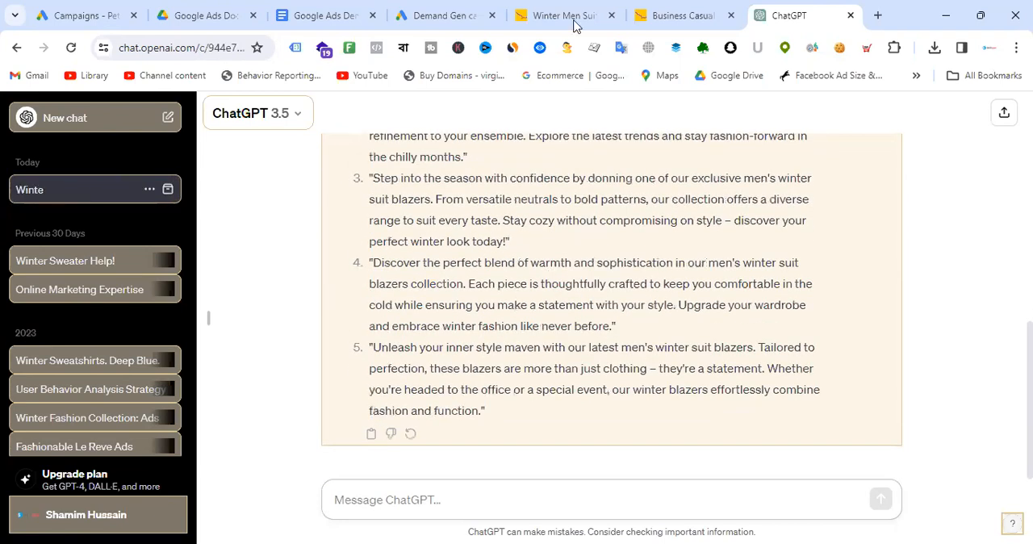
- Check the headline, long headline and description fields of the video ad
{"action": "left_click", "coordinate": [444, 16]}
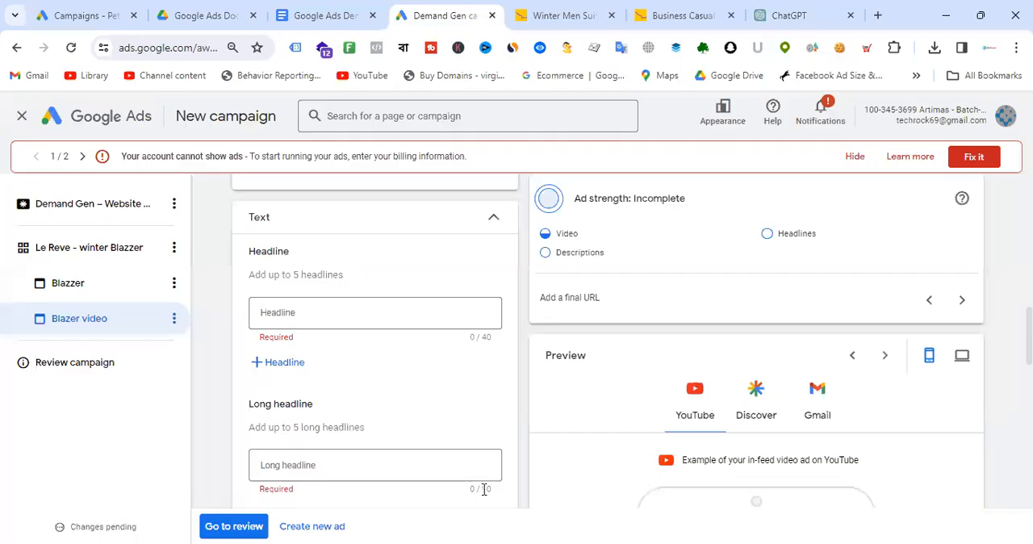
{"action": "scroll", "coordinate": [445, 306], "scroll_direction": "down", "scroll_amount": 3}
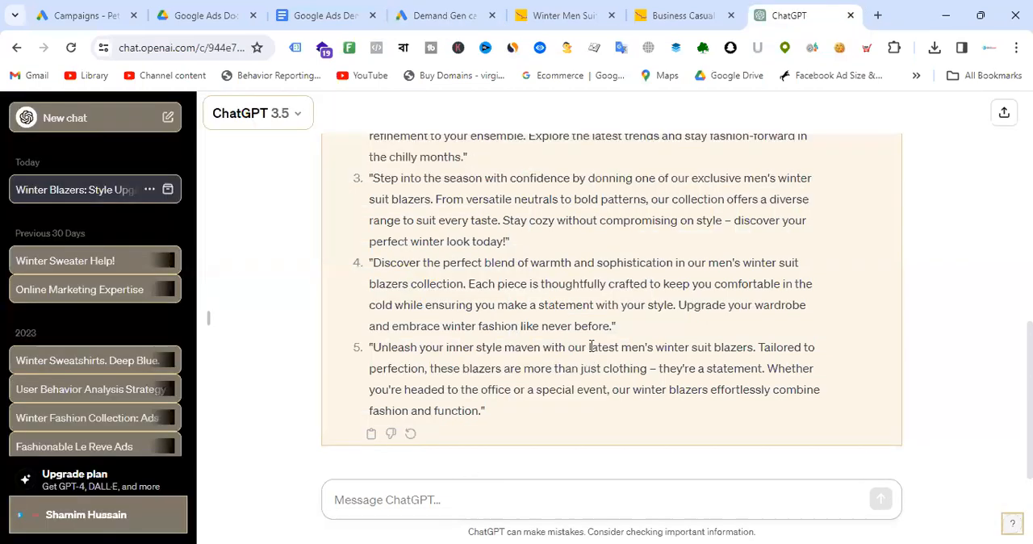
{"action": "scroll", "coordinate": [592, 352], "scroll_direction": "up", "scroll_amount": 8}
- Resend the prompt in ChatGPT, asking for headlines and descriptions within 90 chars
{"action": "left_click_drag", "start_coordinate": [725, 265], "coordinate": [355, 192]}
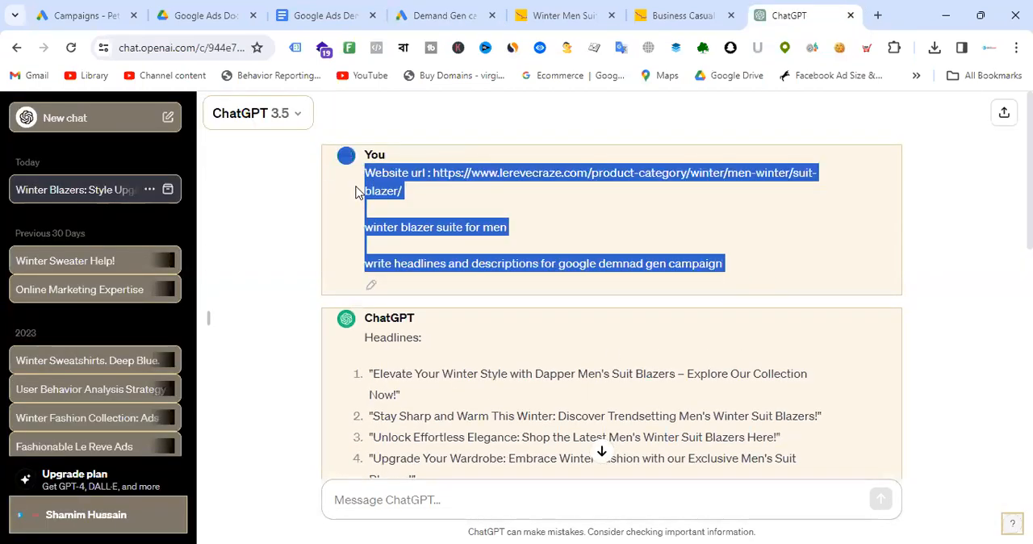
{"action": "left_click", "coordinate": [415, 497]}
{"action": "key", "text": "ctrl+v"}
{"action": "scroll", "coordinate": [607, 326], "scroll_direction": "down", "scroll_amount": 3}
{"action": "left_click", "coordinate": [511, 500]}
{"action": "type", "text": "w"}
{"action": "type", "text": "ithin 90"}
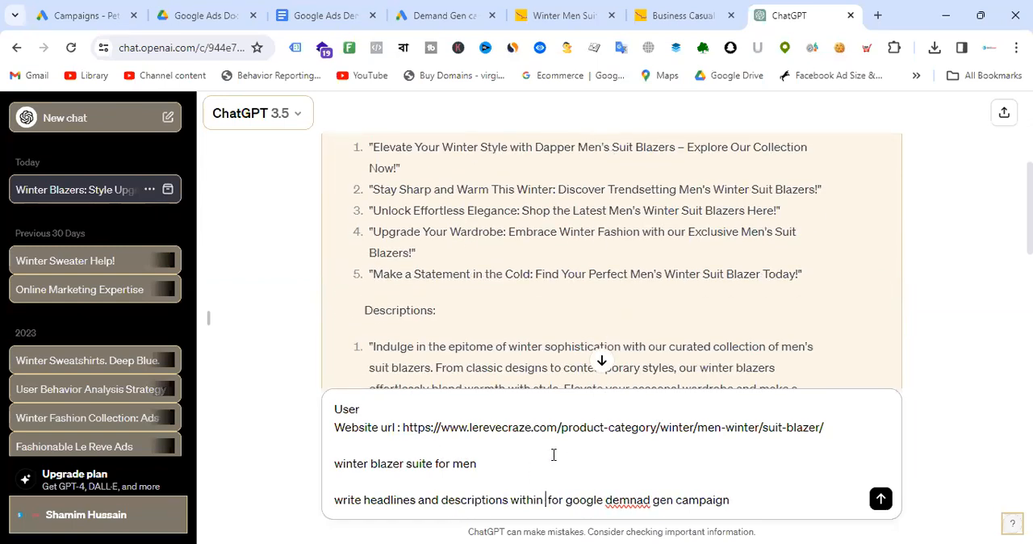
{"action": "type", "text": " character"}
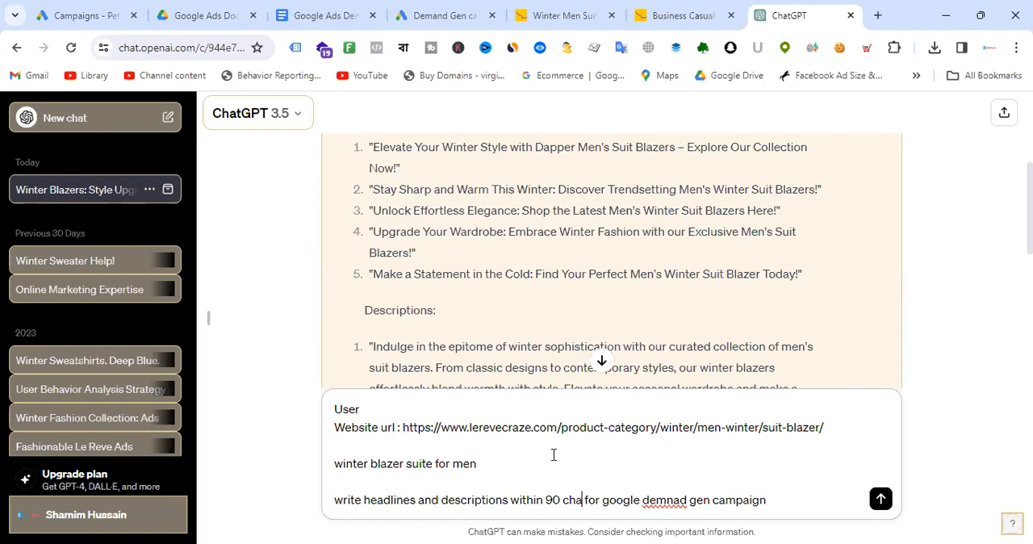
{"action": "type", "text": "s"}
{"action": "key", "text": "Return"}
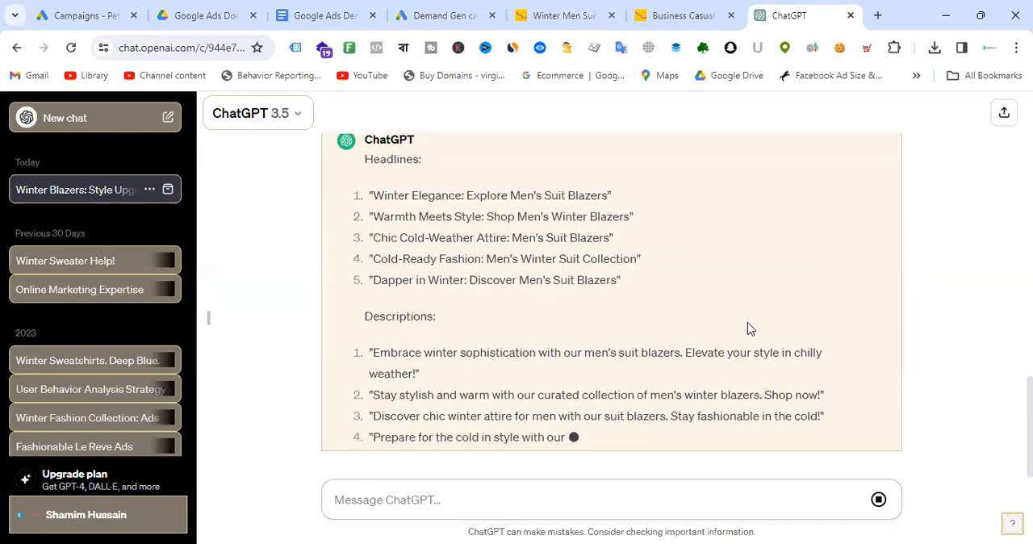
- Select the headline "Winter Elegance: Explore Men's Suit Blazers" and return to the Google Ads campaign
{"action": "scroll", "coordinate": [607, 300], "scroll_direction": "up", "scroll_amount": 2}
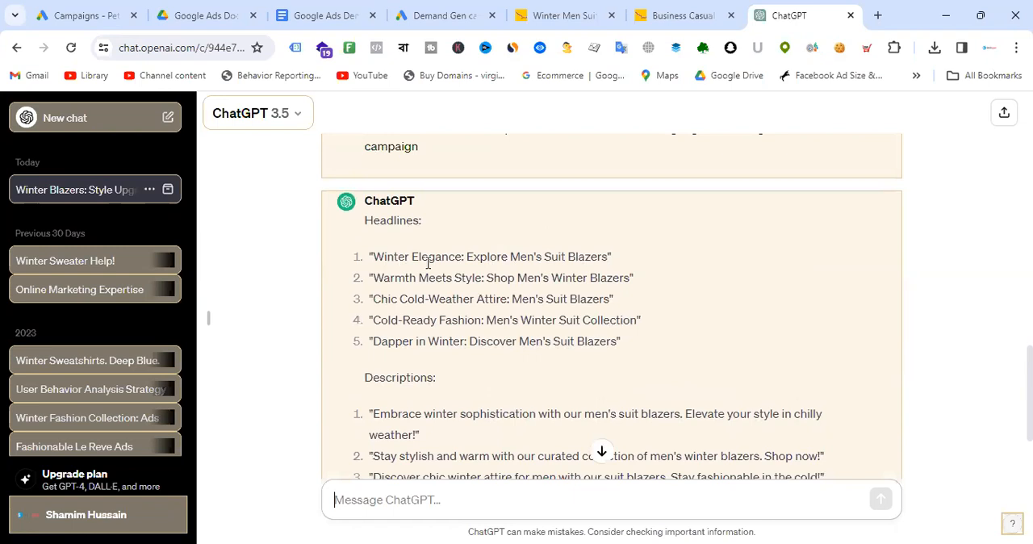
{"action": "left_click_drag", "start_coordinate": [372, 255], "coordinate": [609, 256]}
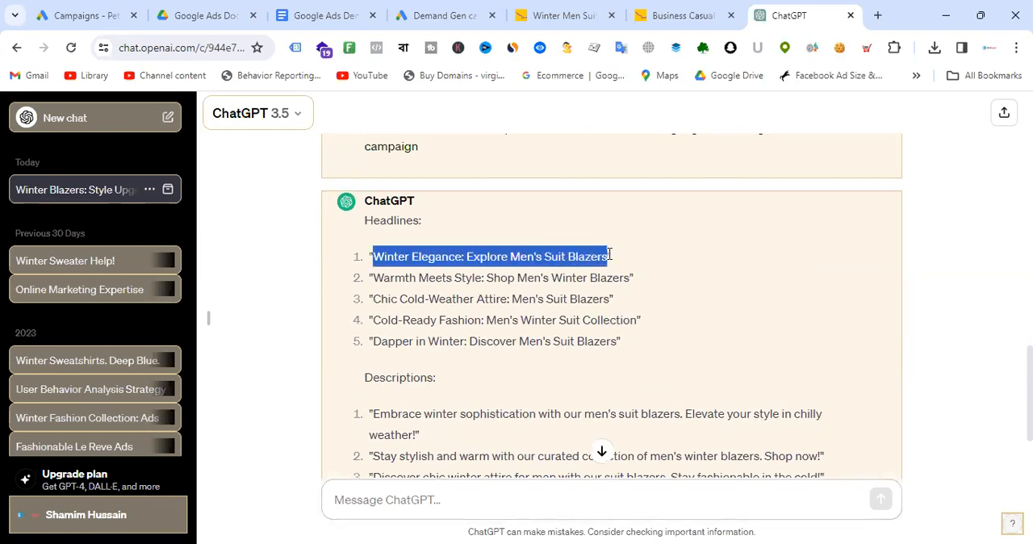
{"action": "left_click", "coordinate": [448, 14]}
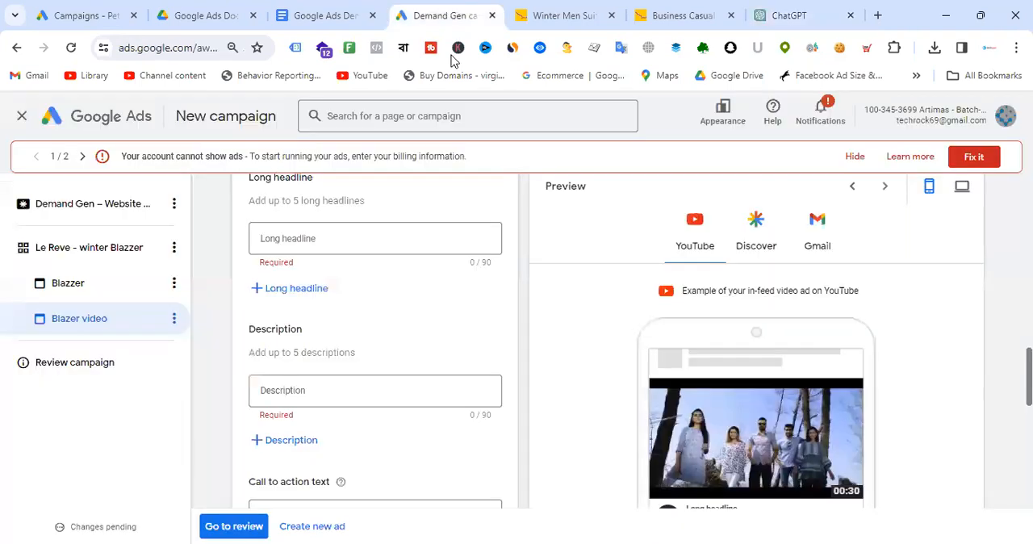
- Paste "Winter Elegance: Explore Men's Suit Blazers" into the video ad's headline and long headline fields
{"action": "scroll", "coordinate": [387, 284], "scroll_direction": "up", "scroll_amount": 3}
{"action": "left_click", "coordinate": [332, 312]}
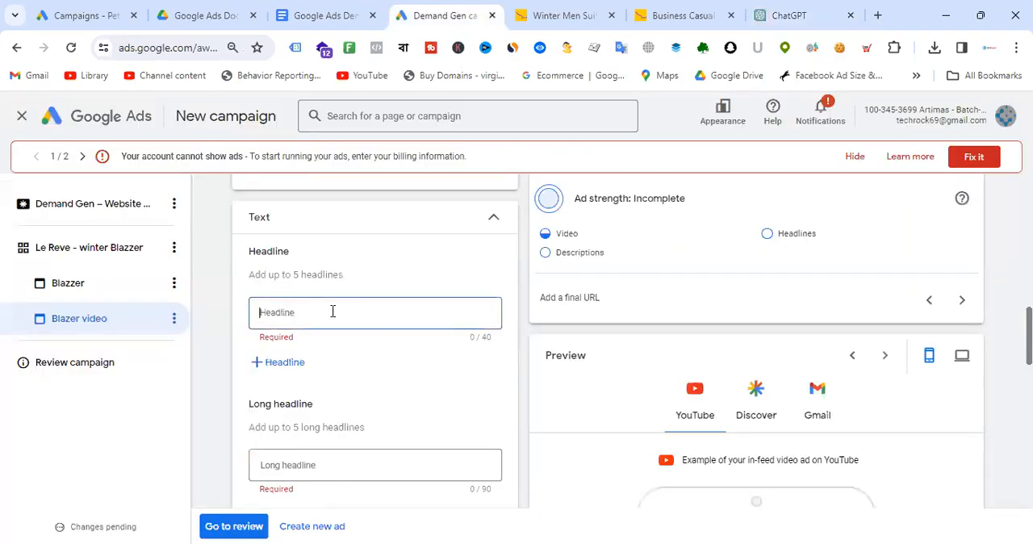
{"action": "key", "text": "ctrl+v"}
{"action": "left_click", "coordinate": [346, 463]}
{"action": "key", "text": "ctrl+v"}
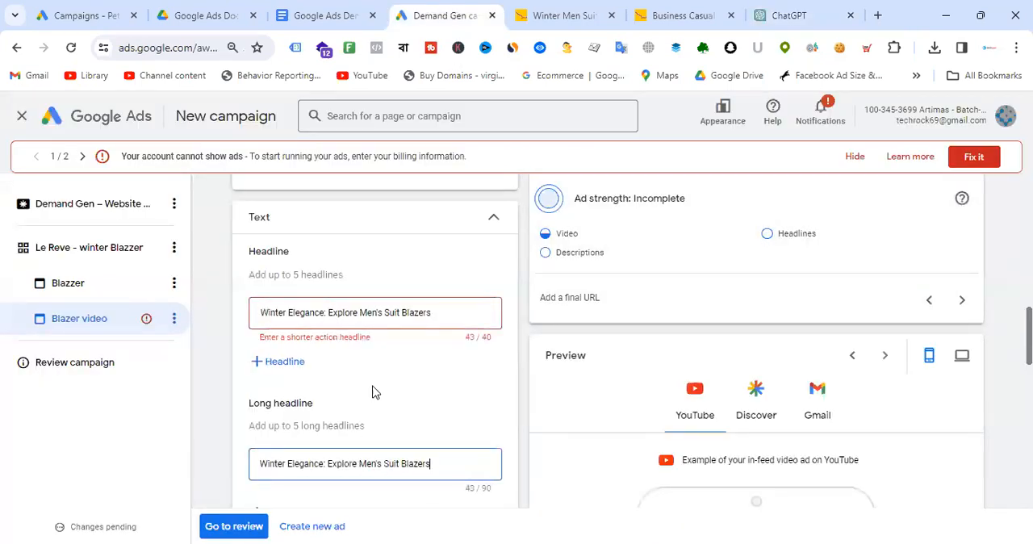
- Copy "Men's Winter Suit Collection" from ChatGPT and replace the video ad's headline with it
{"action": "scroll", "coordinate": [426, 363], "scroll_direction": "down", "scroll_amount": 3}
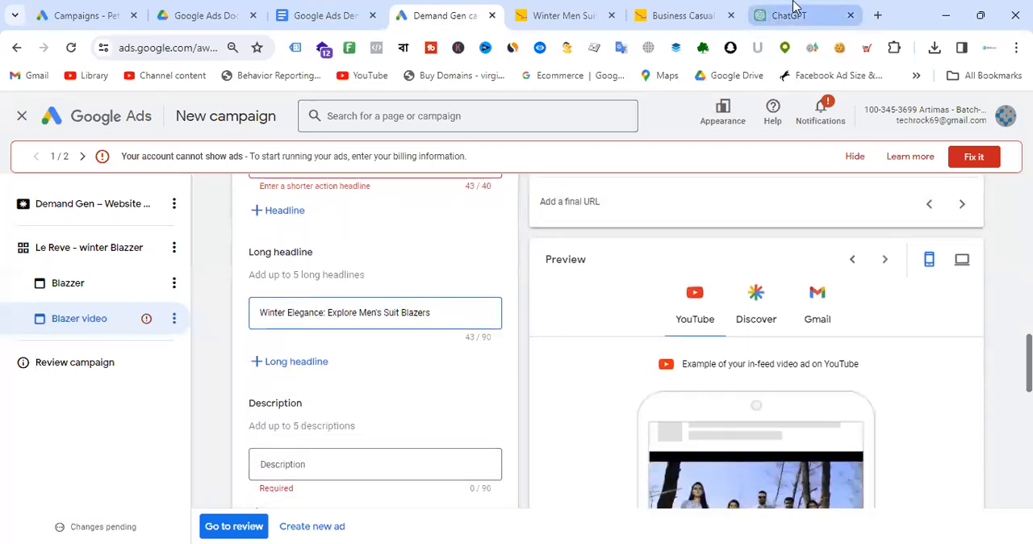
{"action": "left_click", "coordinate": [800, 12]}
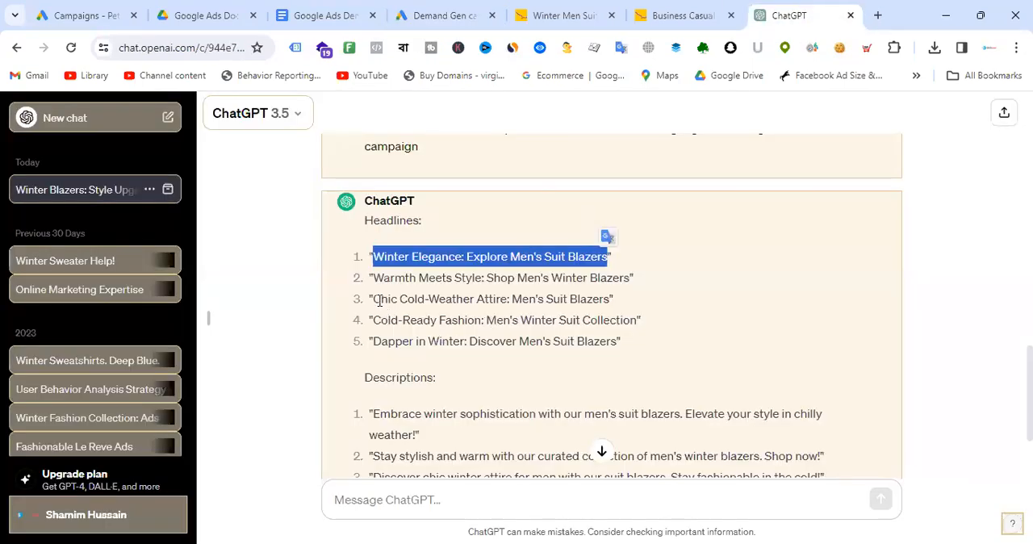
{"action": "left_click_drag", "start_coordinate": [486, 319], "coordinate": [637, 319]}
{"action": "left_click", "coordinate": [586, 12]}
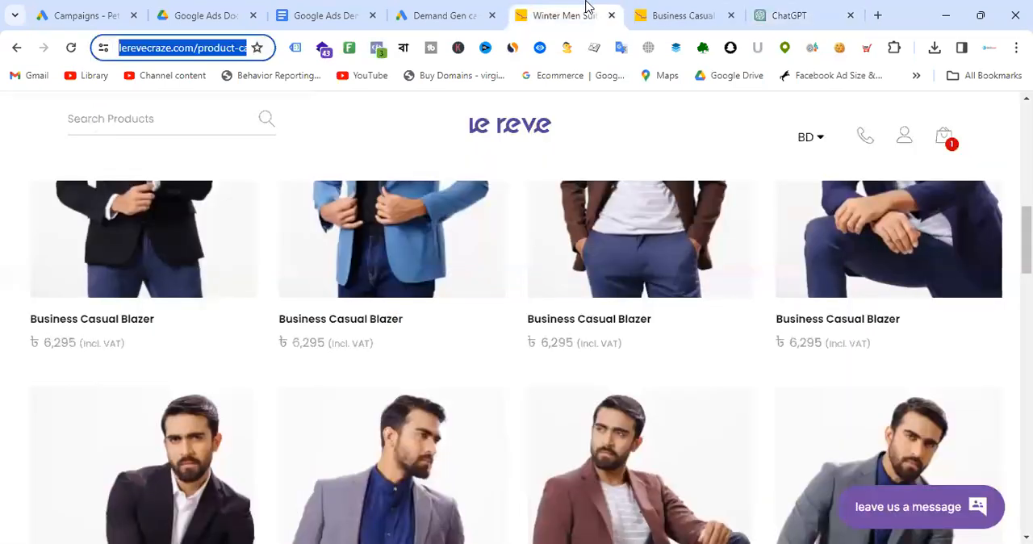
{"action": "left_click", "coordinate": [445, 9]}
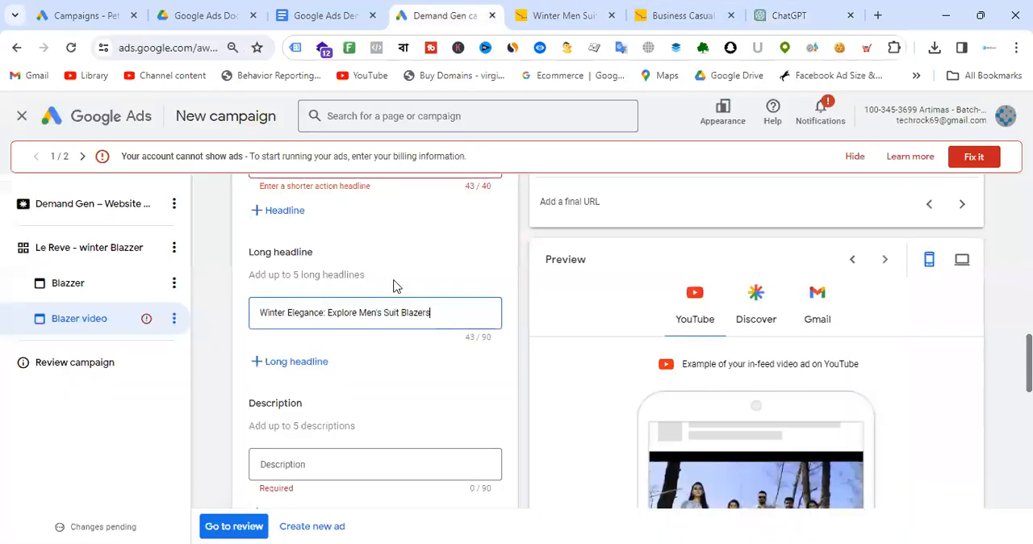
{"action": "scroll", "coordinate": [424, 298], "scroll_direction": "up", "scroll_amount": 2}
{"action": "left_click", "coordinate": [427, 313]}
{"action": "triple_click", "coordinate": [445, 312]}
{"action": "key", "text": "ctrl+v"}
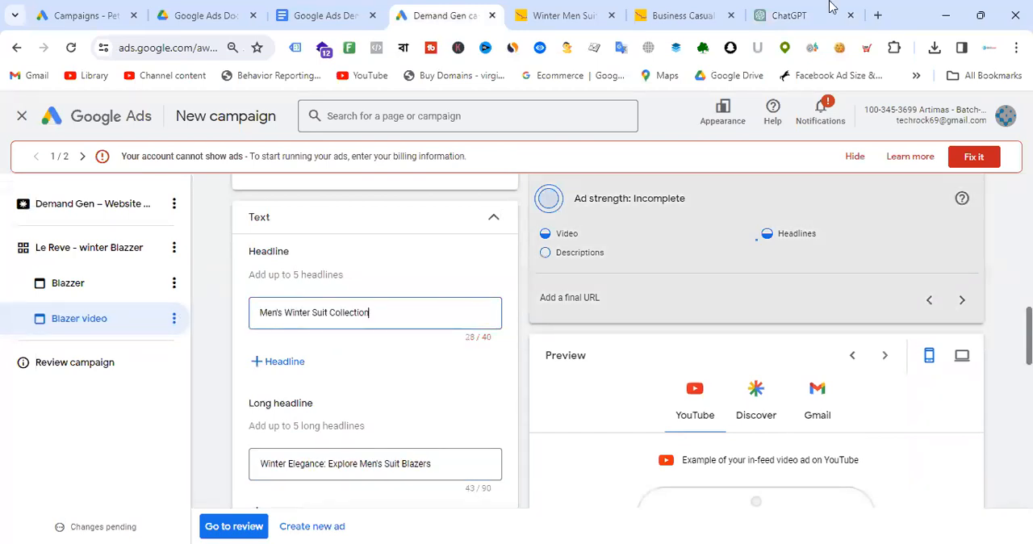
- Copy the first ChatGPT description and paste it into the video ad's description field
{"action": "left_click", "coordinate": [831, 9]}
{"action": "scroll", "coordinate": [553, 165], "scroll_direction": "down", "scroll_amount": 2}
{"action": "left_click_drag", "start_coordinate": [372, 263], "coordinate": [416, 288]}
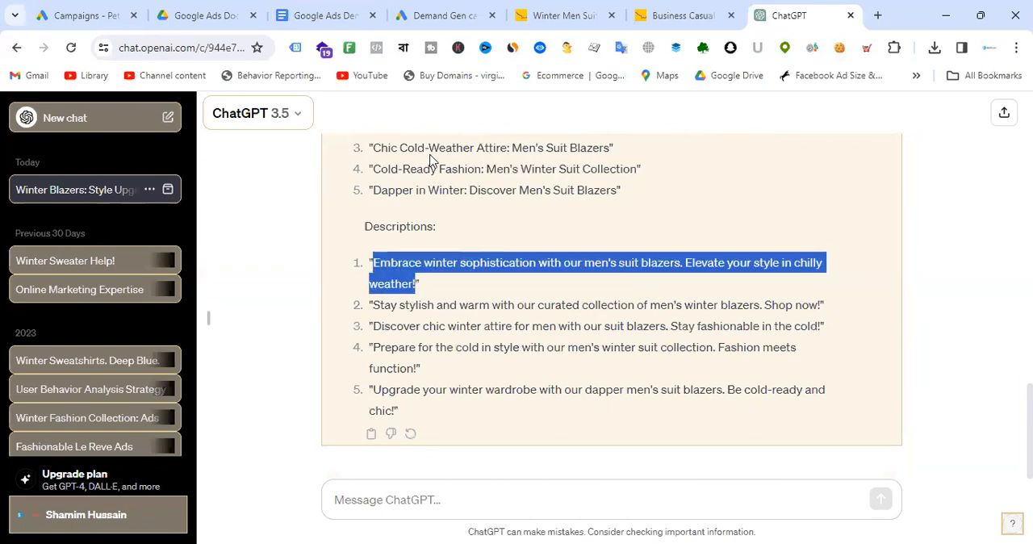
{"action": "left_click", "coordinate": [468, 10]}
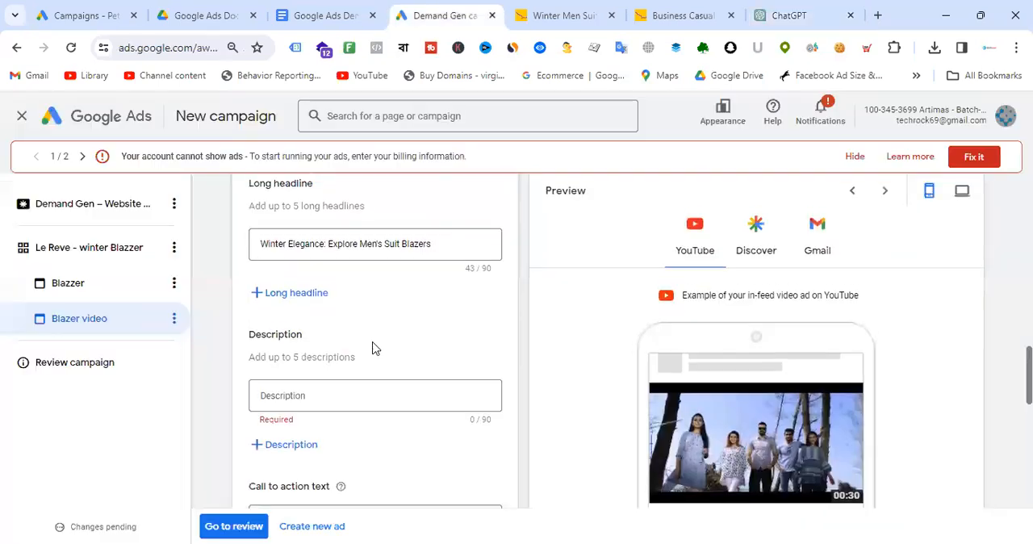
{"action": "left_click", "coordinate": [328, 389]}
{"action": "key", "text": "ctrl+v"}
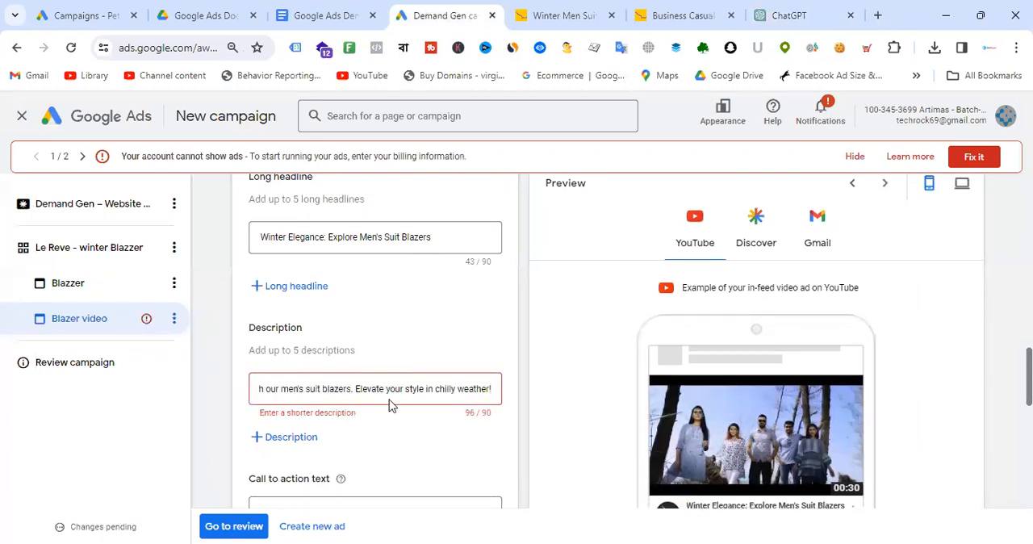
- Shorten the description by deleting "in chilly weather!" so it ends with "Elevate your style"
{"action": "key", "text": "ctrl+Left"}
{"action": "key", "text": "ctrl+Left"}
{"action": "key", "text": "ctrl+Left"}
{"action": "key", "text": "ctrl+Left"}
{"action": "key", "text": "Left"}
{"action": "key", "text": "Left"}
{"action": "key", "text": "Left"}
{"action": "key", "text": "Left"}
{"action": "key", "text": "Left"}
{"action": "key", "text": "Left"}
{"action": "key", "text": "Left"}
{"action": "key", "text": "Left"}
{"action": "key", "text": "Left"}
{"action": "key", "text": "Left"}
{"action": "key", "text": "Left"}
{"action": "key", "text": "Left"}
{"action": "key", "text": "Left"}
{"action": "key", "text": "Left"}
{"action": "key", "text": "Left"}
{"action": "key", "text": "Left"}
{"action": "key", "text": "Left"}
{"action": "key", "text": "Left"}
{"action": "key", "text": "Left"}
{"action": "key", "text": "Left"}
{"action": "key", "text": "Left"}
{"action": "key", "text": "Left"}
{"action": "key", "text": "Left"}
{"action": "key", "text": "Left"}
{"action": "key", "text": "Left"}
{"action": "key", "text": "Left"}
{"action": "key", "text": "Left"}
{"action": "key", "text": "Left"}
{"action": "key", "text": "Left"}
{"action": "key", "text": "Left"}
{"action": "key", "text": "Left"}
{"action": "key", "text": "Left"}
{"action": "key", "text": "Left"}
{"action": "key", "text": "Left"}
{"action": "key", "text": "Left"}
{"action": "key", "text": "Left"}
{"action": "key", "text": "Left"}
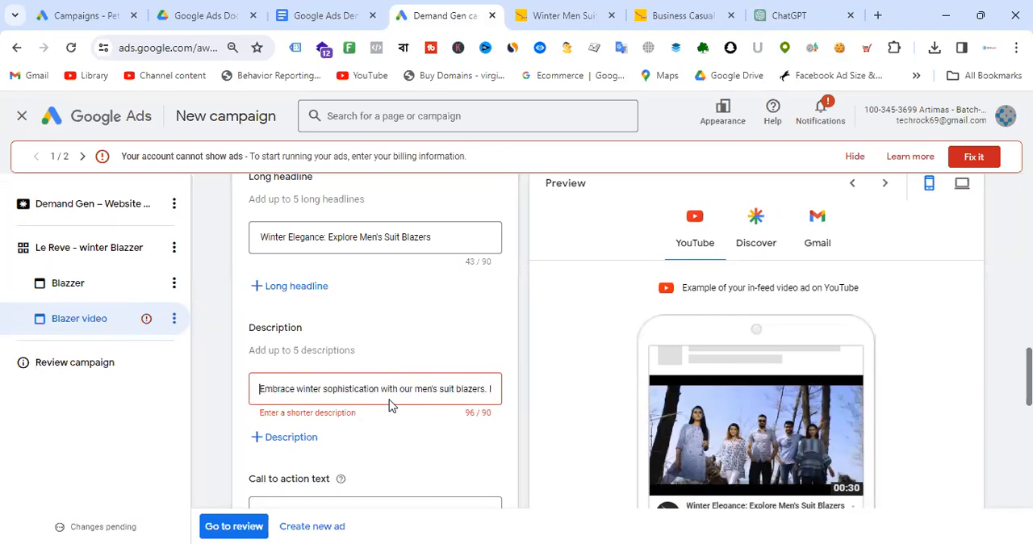
{"action": "key", "text": "Right"}
{"action": "key", "text": "Right"}
{"action": "key", "text": "Right"}
{"action": "key", "text": "Right"}
{"action": "key", "text": "Right"}
{"action": "key", "text": "Right"}
{"action": "key", "text": "Right"}
{"action": "key", "text": "Right"}
{"action": "key", "text": "Right"}
{"action": "key", "text": "Right"}
{"action": "key", "text": "Right"}
{"action": "key", "text": "Right"}
{"action": "key", "text": "Right"}
{"action": "key", "text": "Right"}
{"action": "key", "text": "Right"}
{"action": "key", "text": "Right"}
{"action": "key", "text": "Right"}
{"action": "key", "text": "Right"}
{"action": "key", "text": "Right"}
{"action": "key", "text": "Right"}
{"action": "key", "text": "Right"}
{"action": "key", "text": "Right"}
{"action": "key", "text": "Right"}
{"action": "key", "text": "Right"}
{"action": "key", "text": "Right"}
{"action": "key", "text": "Right"}
{"action": "key", "text": "Right"}
{"action": "key", "text": "Right"}
{"action": "key", "text": "Right"}
{"action": "key", "text": "Right"}
{"action": "key", "text": "Right"}
{"action": "key", "text": "Right"}
{"action": "key", "text": "Right"}
{"action": "key", "text": "Right"}
{"action": "key", "text": "Right"}
{"action": "key", "text": "Right"}
{"action": "key", "text": "Right"}
{"action": "key", "text": "Right"}
{"action": "key", "text": "Right"}
{"action": "key", "text": "Right"}
{"action": "key", "text": "Right"}
{"action": "key", "text": "Right"}
{"action": "key", "text": "Right"}
{"action": "key", "text": "Right"}
{"action": "key", "text": "Right"}
{"action": "key", "text": "Right"}
{"action": "key", "text": "Right"}
{"action": "key", "text": "Right"}
{"action": "key", "text": "Right"}
{"action": "key", "text": "Right"}
{"action": "key", "text": "Right"}
{"action": "key", "text": "Right"}
{"action": "key", "text": "Right"}
{"action": "key", "text": "Right"}
{"action": "key", "text": "Right"}
{"action": "key", "text": "Right"}
{"action": "key", "text": "Right"}
{"action": "key", "text": "Right"}
{"action": "key", "text": "Right"}
{"action": "key", "text": "Right"}
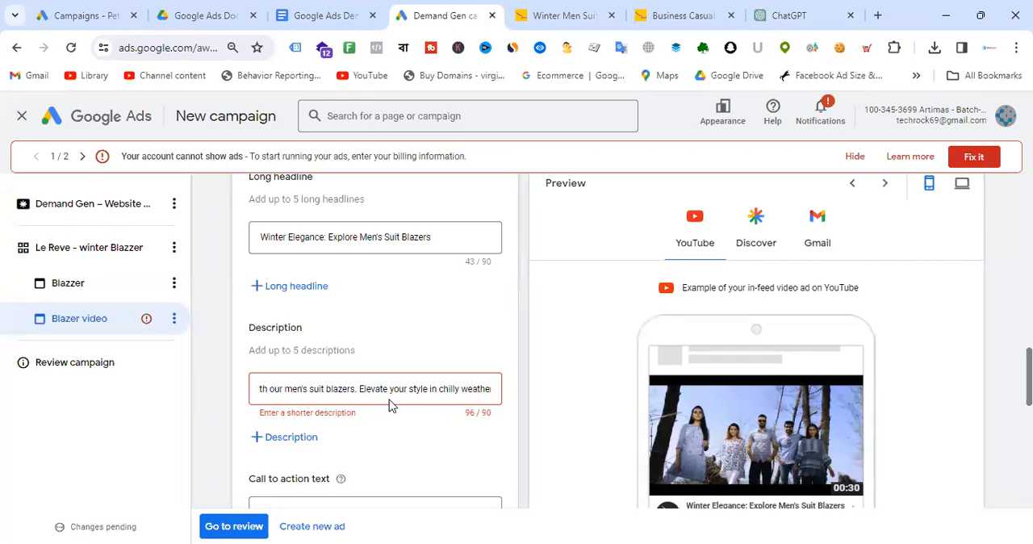
{"action": "key", "text": "Right"}
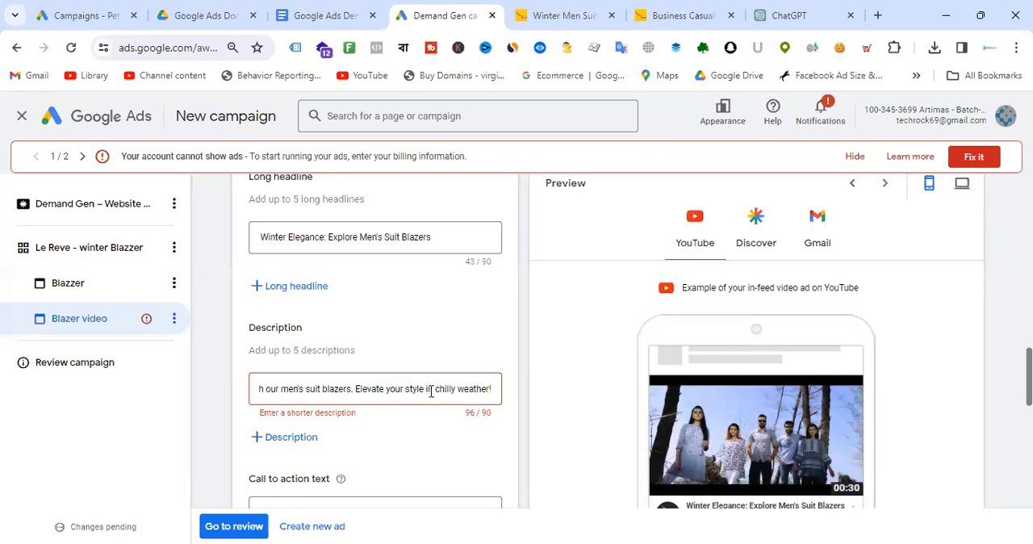
{"action": "left_click_drag", "start_coordinate": [424, 390], "coordinate": [545, 396]}
{"action": "key", "text": "BackSpace"}
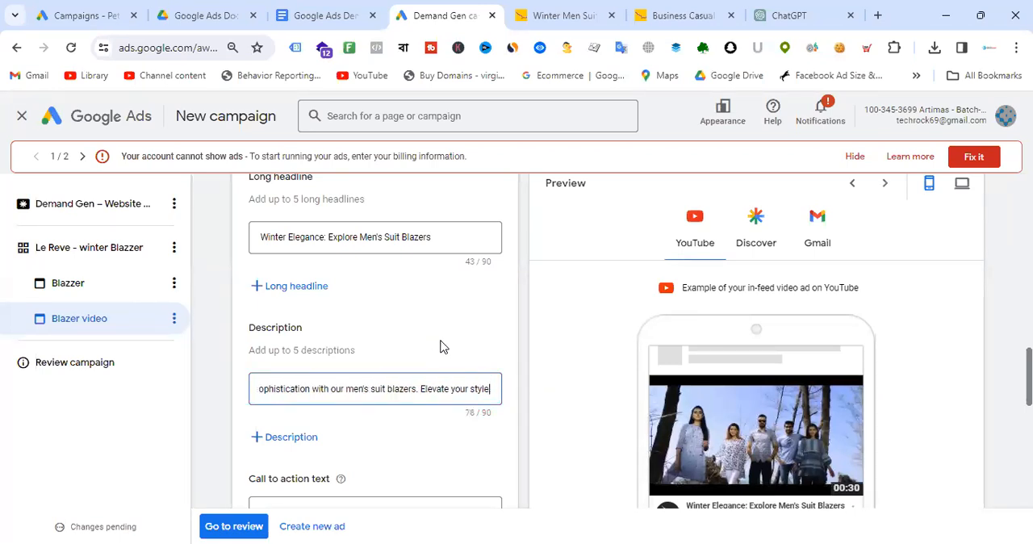
{"action": "scroll", "coordinate": [767, 334], "scroll_direction": "down", "scroll_amount": 2}
{"action": "scroll", "coordinate": [807, 334], "scroll_direction": "down", "scroll_amount": 2}
{"action": "scroll", "coordinate": [807, 328], "scroll_direction": "up", "scroll_amount": 1}
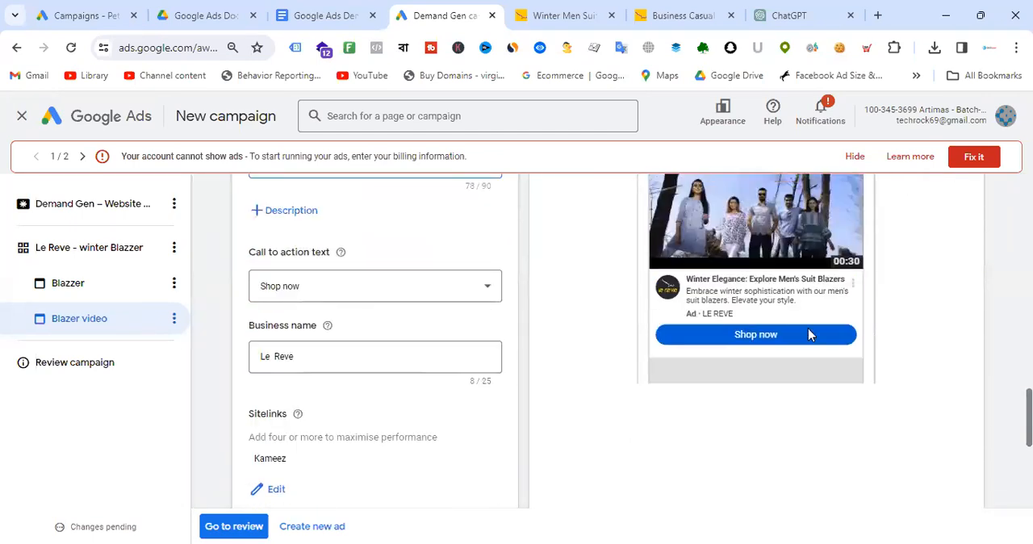
{"action": "scroll", "coordinate": [379, 380], "scroll_direction": "down", "scroll_amount": 2}
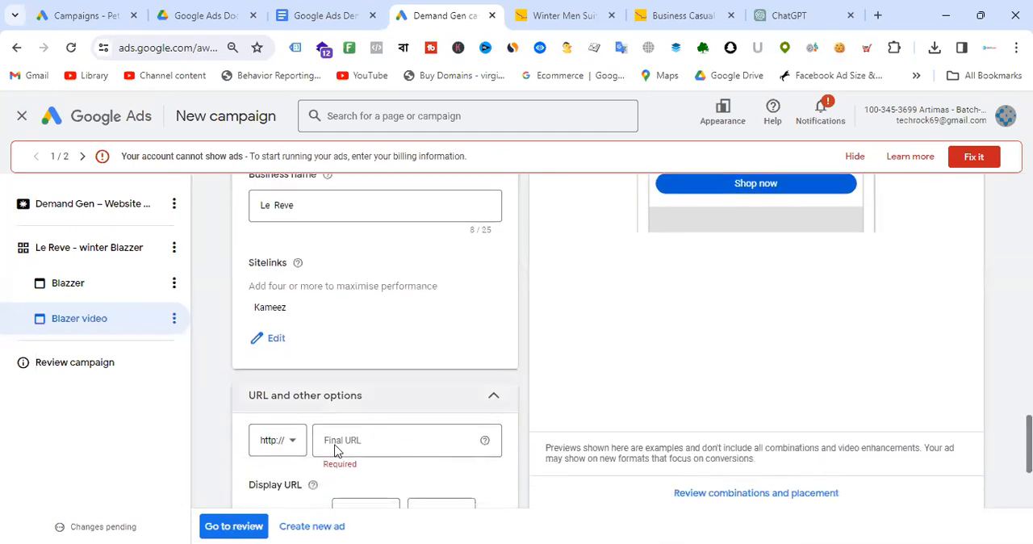
{"action": "scroll", "coordinate": [415, 358], "scroll_direction": "down", "scroll_amount": 3}
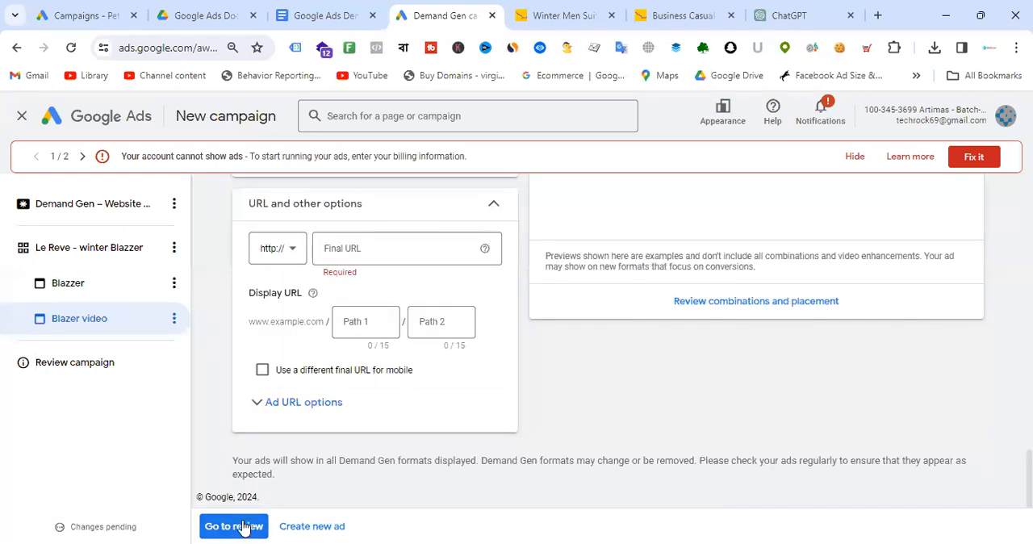
{"action": "scroll", "coordinate": [438, 311], "scroll_direction": "up", "scroll_amount": 2}
{"action": "scroll", "coordinate": [420, 306], "scroll_direction": "down", "scroll_amount": 2}
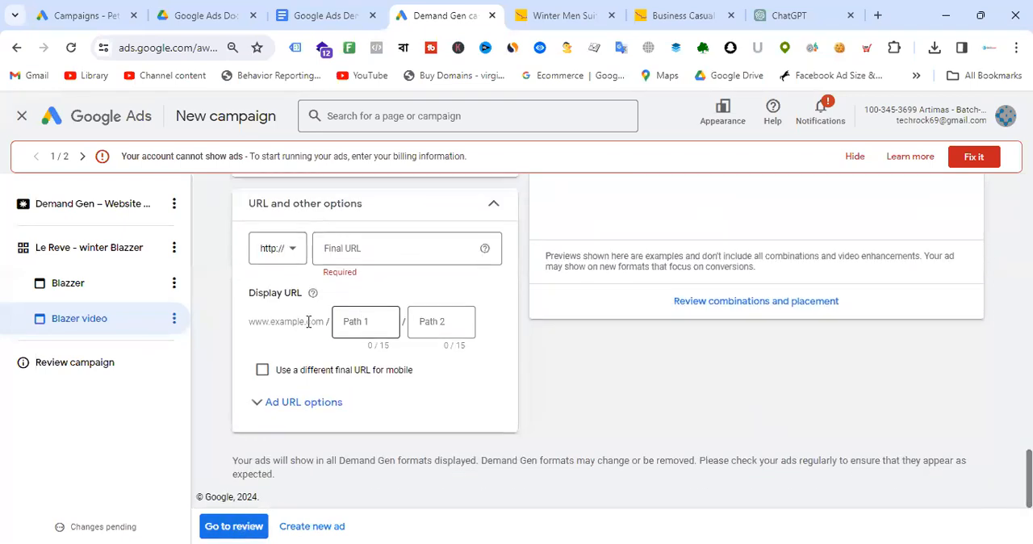
{"action": "left_click", "coordinate": [291, 252]}
{"action": "left_click", "coordinate": [267, 291]}
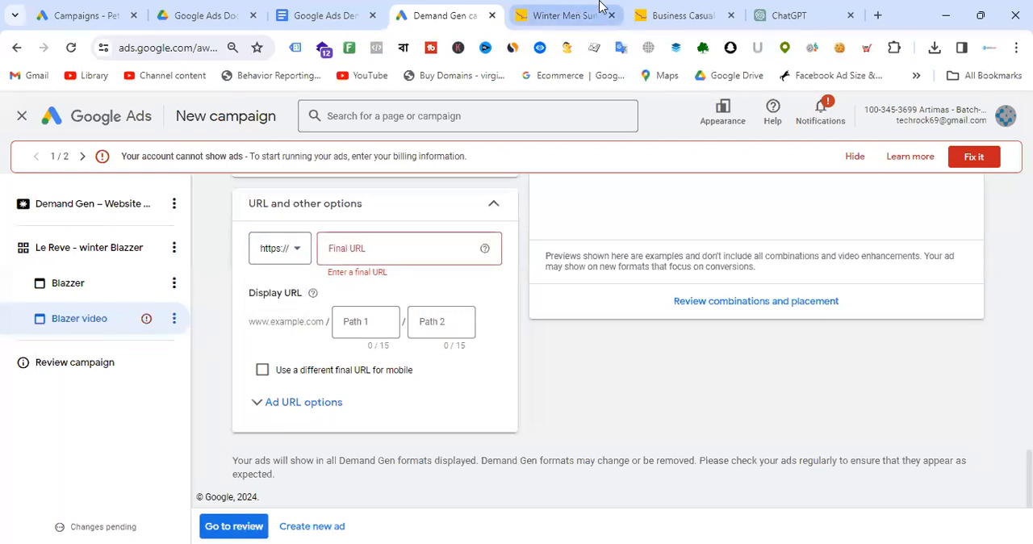
{"action": "left_click", "coordinate": [699, 6]}
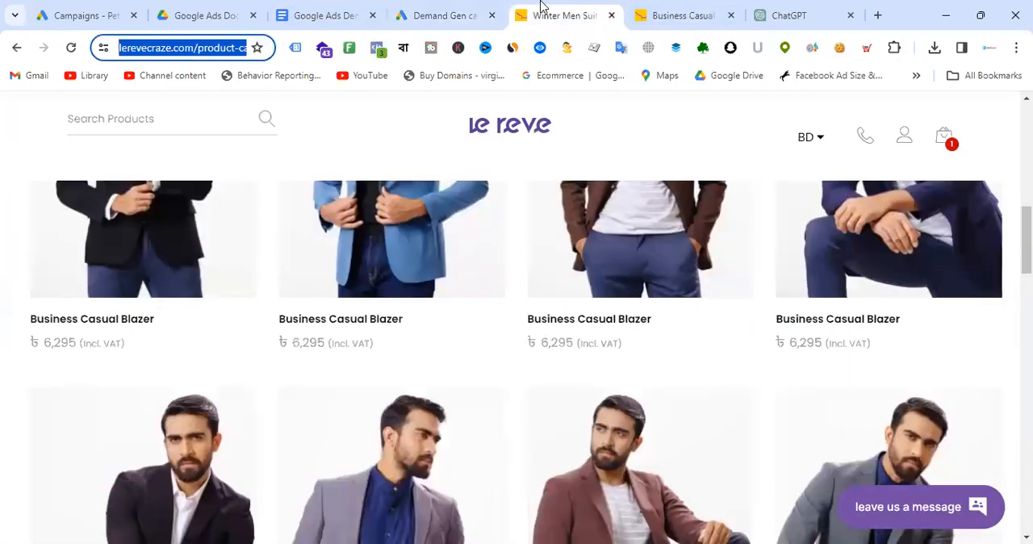
{"action": "left_click", "coordinate": [487, 8]}
{"action": "left_click", "coordinate": [380, 248]}
{"action": "key", "text": "ctrl+v"}
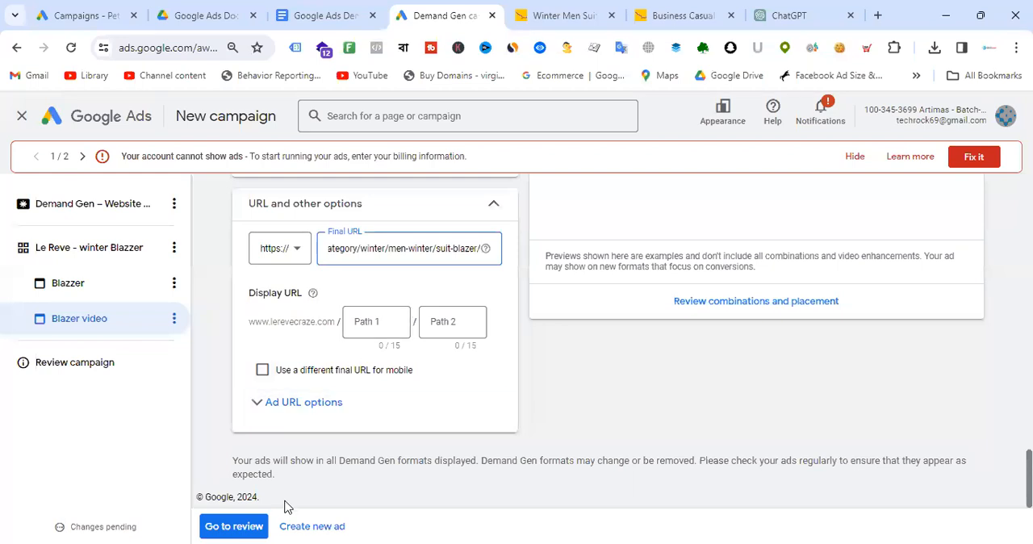
- Go to the campaign review, expand the ad group's details, and publish the campaign
{"action": "left_click", "coordinate": [233, 525]}
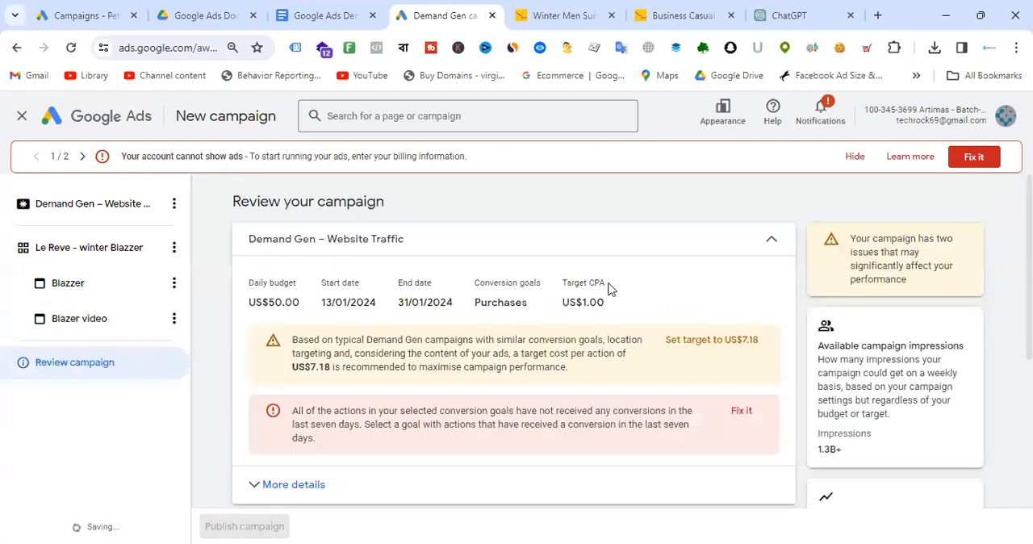
{"action": "scroll", "coordinate": [605, 288], "scroll_direction": "down", "scroll_amount": 4}
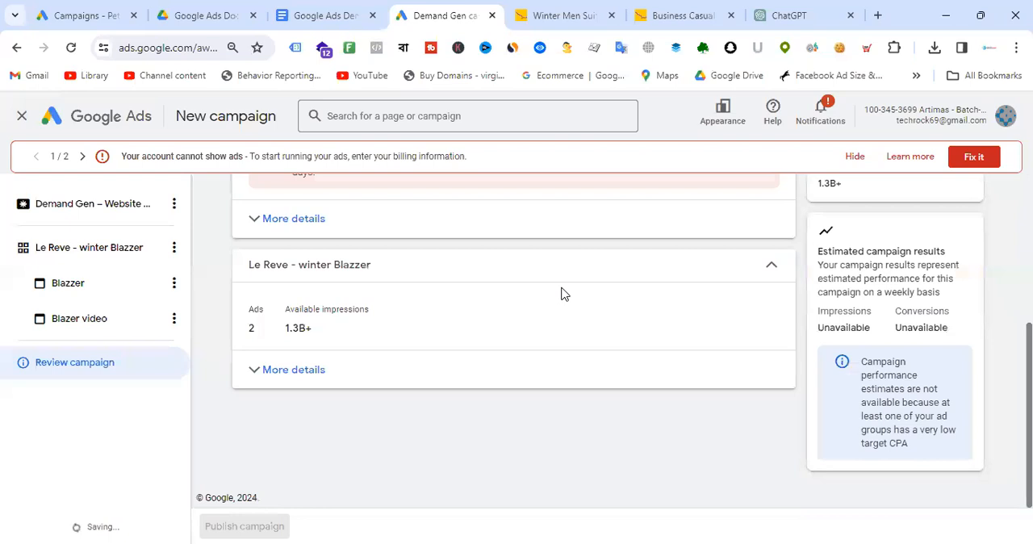
{"action": "left_click", "coordinate": [321, 381]}
{"action": "scroll", "coordinate": [495, 334], "scroll_direction": "down", "scroll_amount": 3}
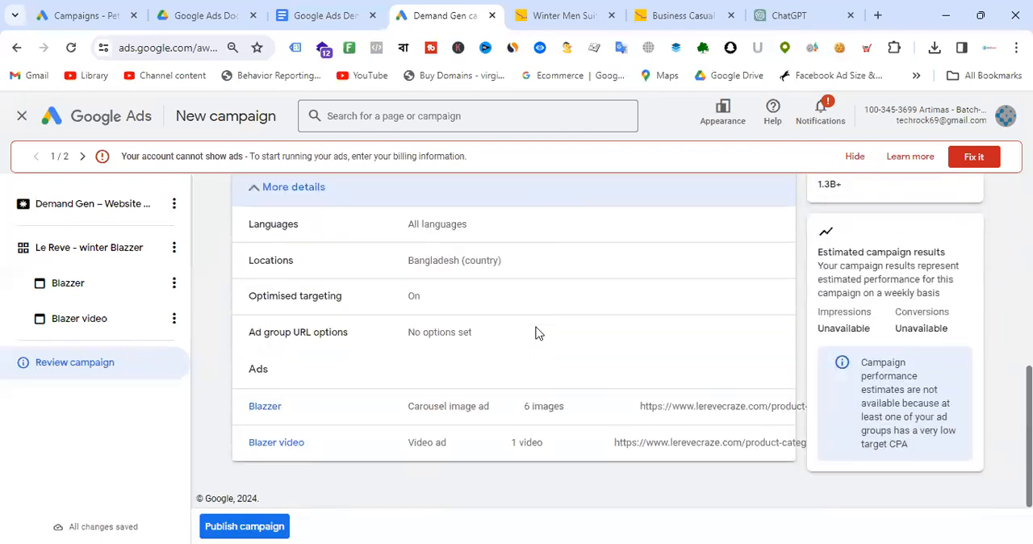
{"action": "left_click", "coordinate": [269, 526]}
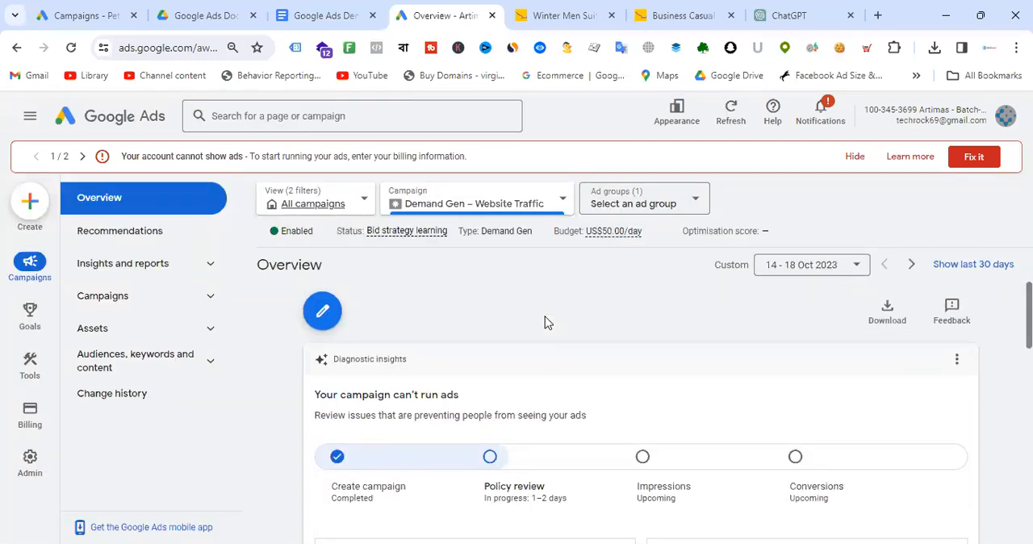
- Open the Campaigns list page from the campaign overview
{"action": "scroll", "coordinate": [577, 326], "scroll_direction": "down", "scroll_amount": 6}
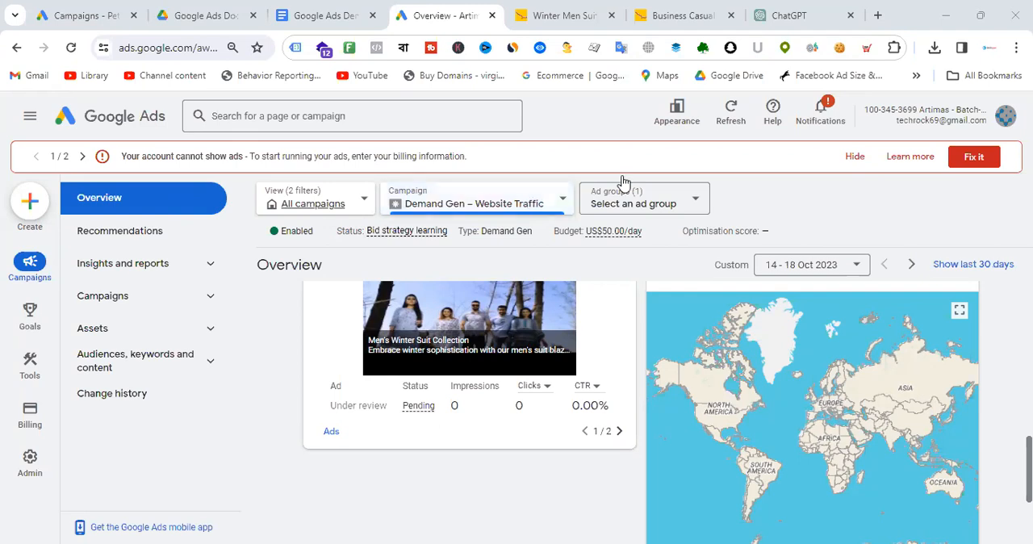
{"action": "mouse_move", "coordinate": [24, 319]}
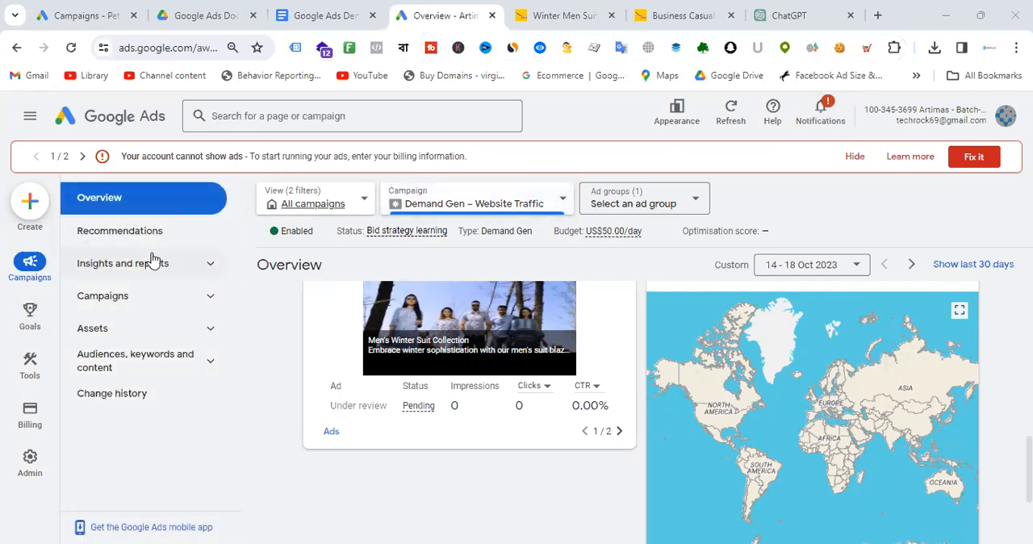
{"action": "left_click", "coordinate": [129, 298]}
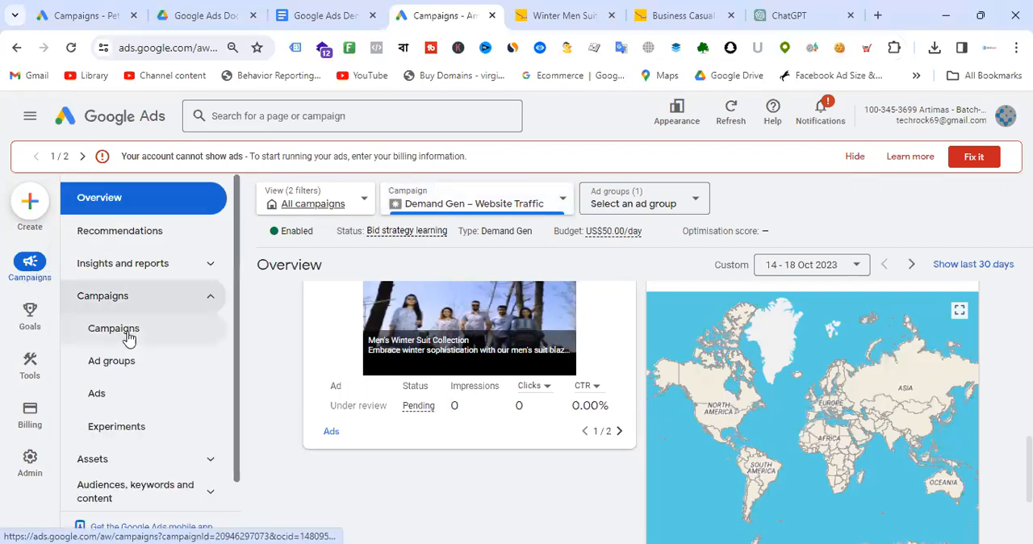
{"action": "left_click", "coordinate": [129, 338]}
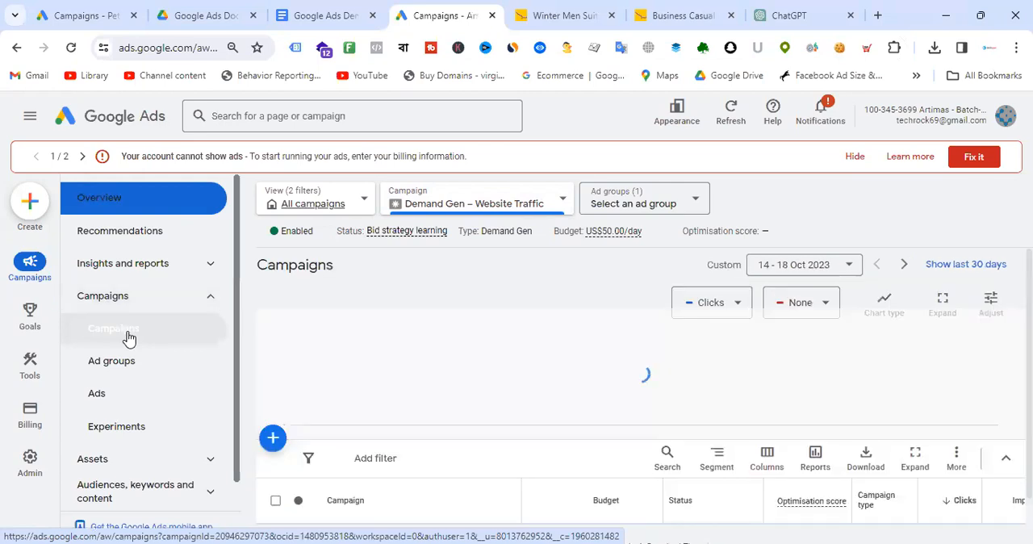